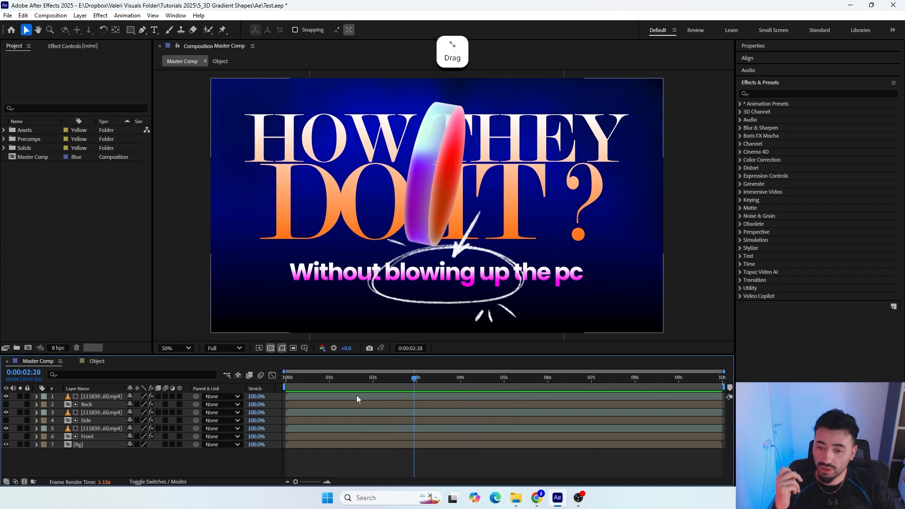
Step: Open the Object composition, scrub through its disc rotation, and test then undo a different extrusion depth on the shape layer
left_click(97, 360)
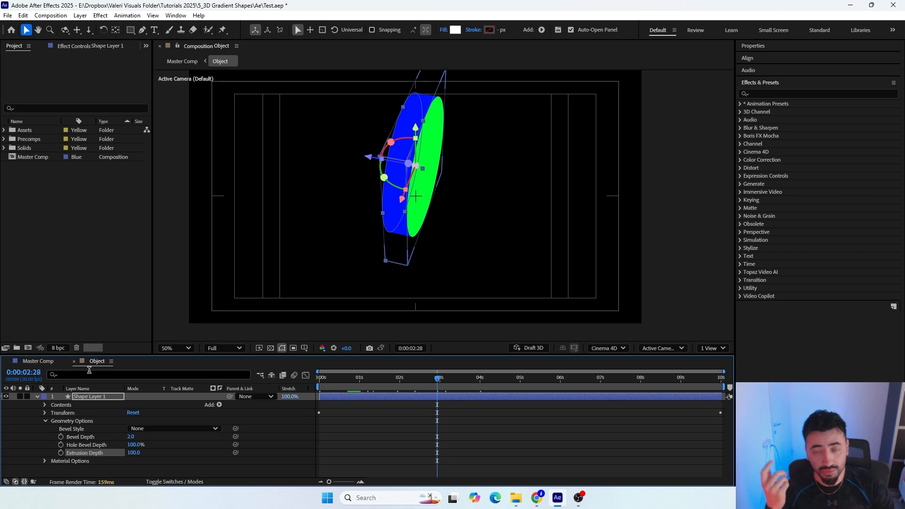
left_click(436, 382)
left_click_drag(436, 382, 374, 384)
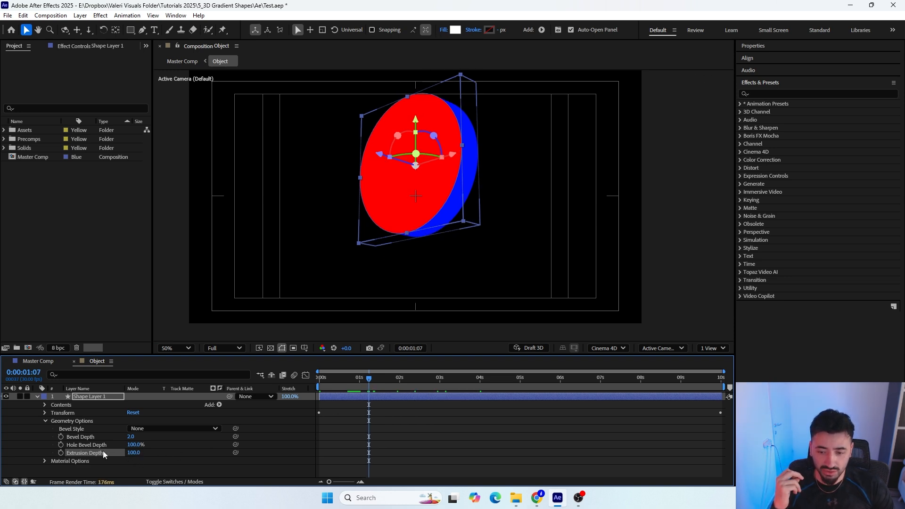
left_click_drag(133, 452, 158, 458)
key("ctrl+z")
Step: Return to the Master Comp and preview the finished gradient disc animation from the beginning
left_click(47, 361)
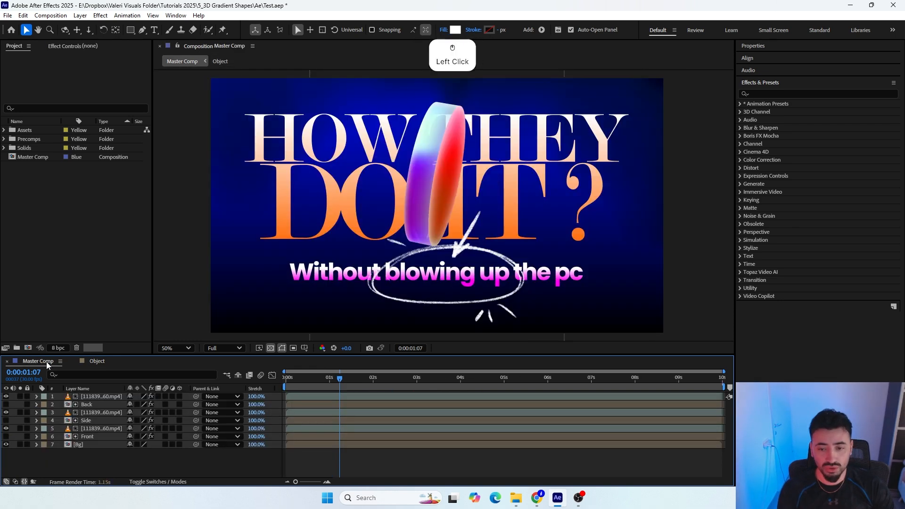
left_click_drag(336, 380, 286, 382)
key("space")
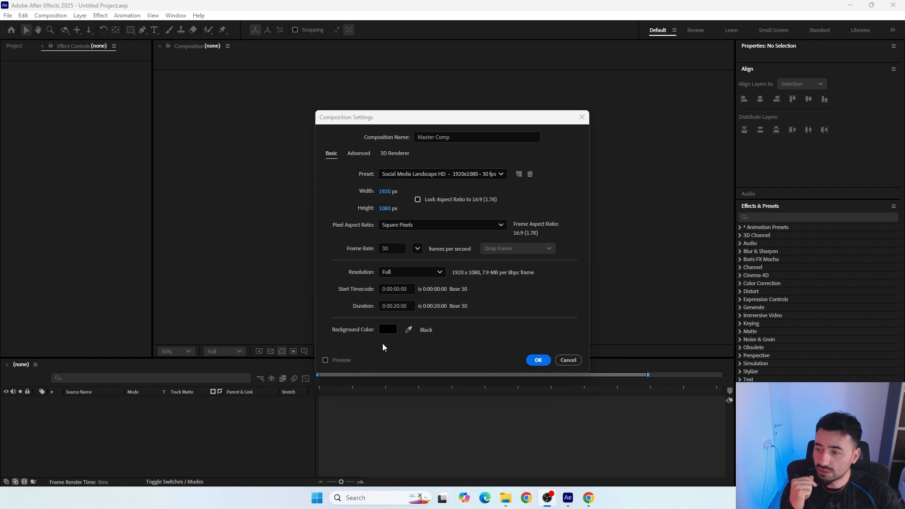
Step: Create the Master Comp composition with the Cinema 4D renderer and show it in the project's item list
left_click(391, 154)
left_click(403, 206)
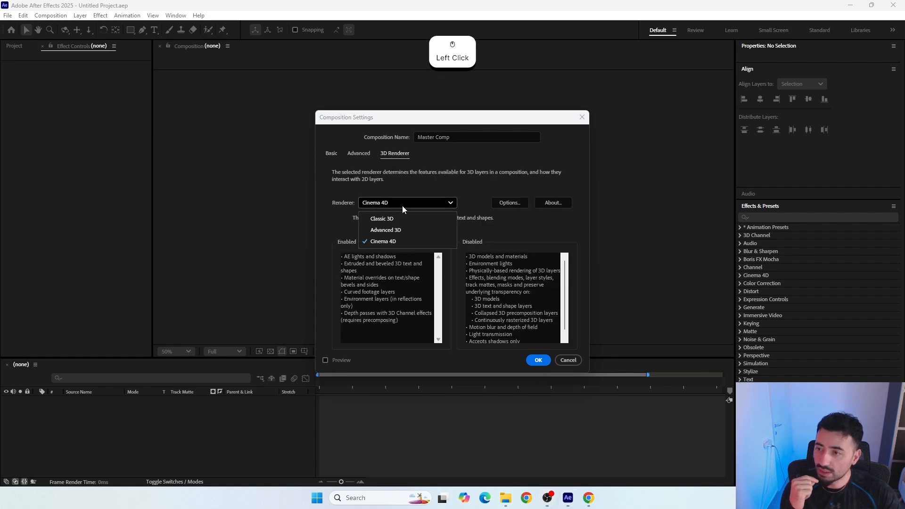
left_click(373, 242)
left_click(537, 360)
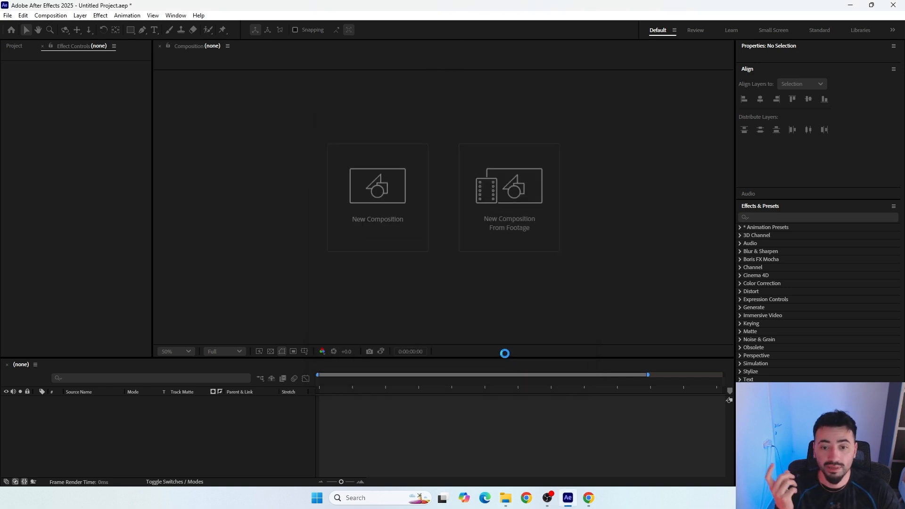
left_click(13, 48)
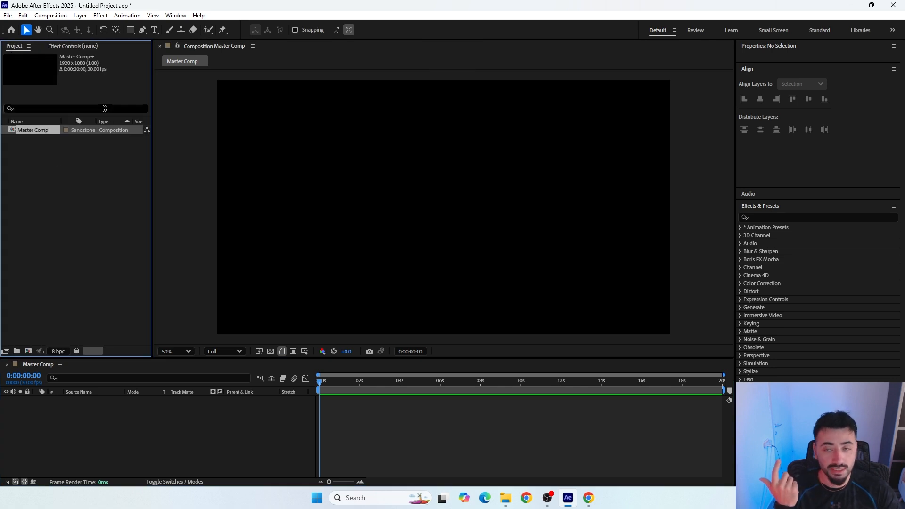
Step: Draw a white circle about 644 px across with the Ellipse tool, then set its size to 600 px
left_click(130, 31)
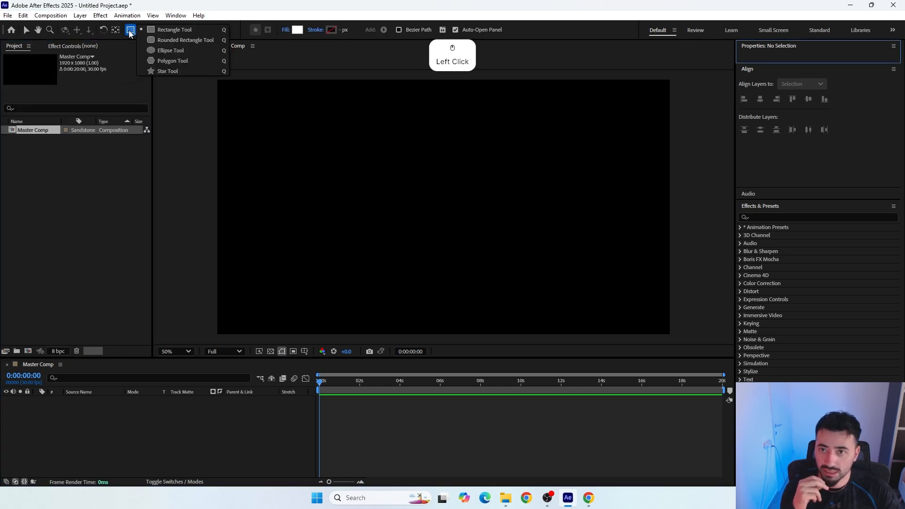
left_click(155, 51)
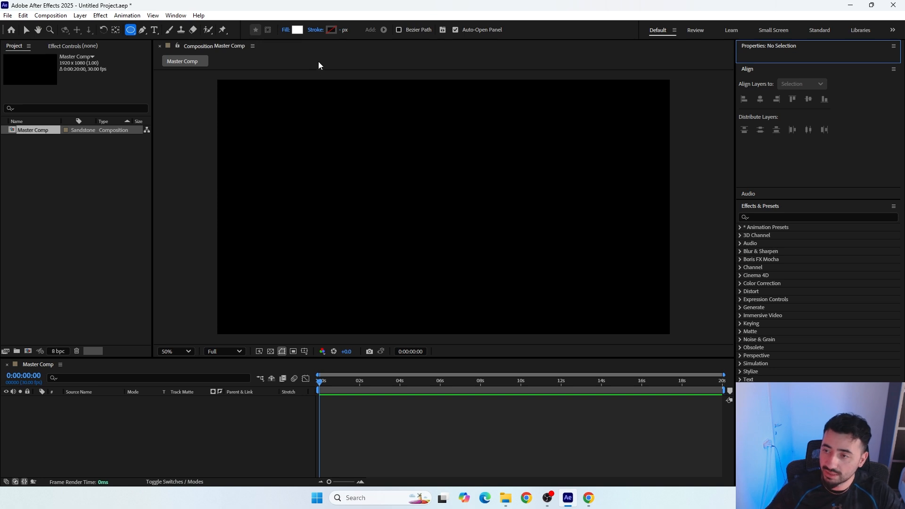
key("shift")
left_click_drag(340, 140, 441, 285)
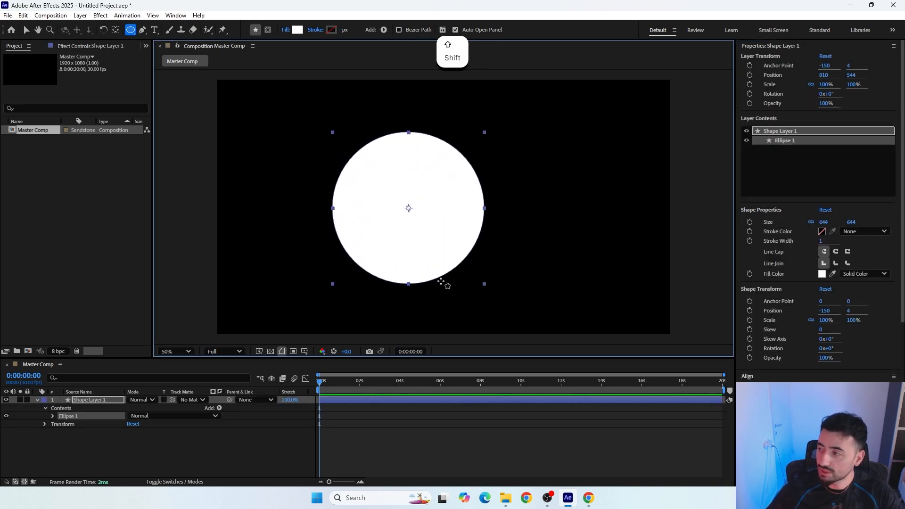
left_click(825, 222)
type("600")
key("Return")
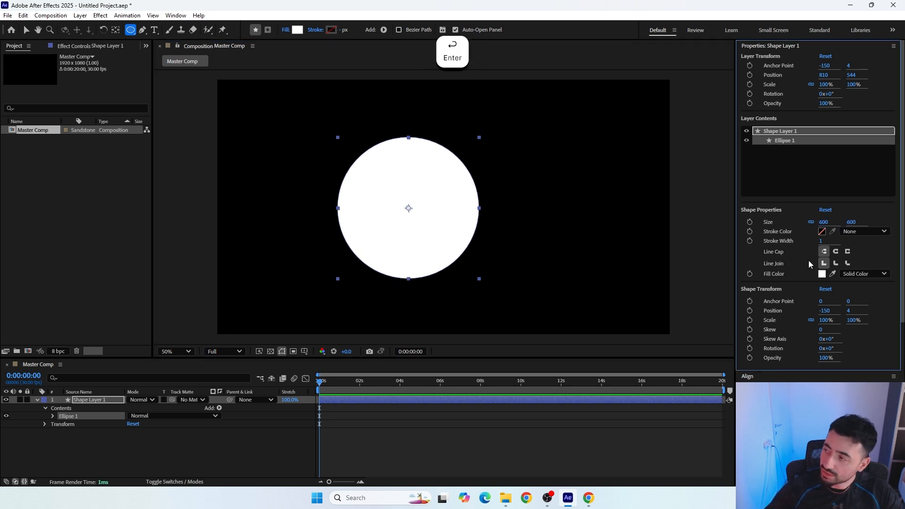
Step: Collapse the circle layer's properties and align the layer to the composition's horizontal and vertical centre
left_click(53, 417)
left_click(61, 424)
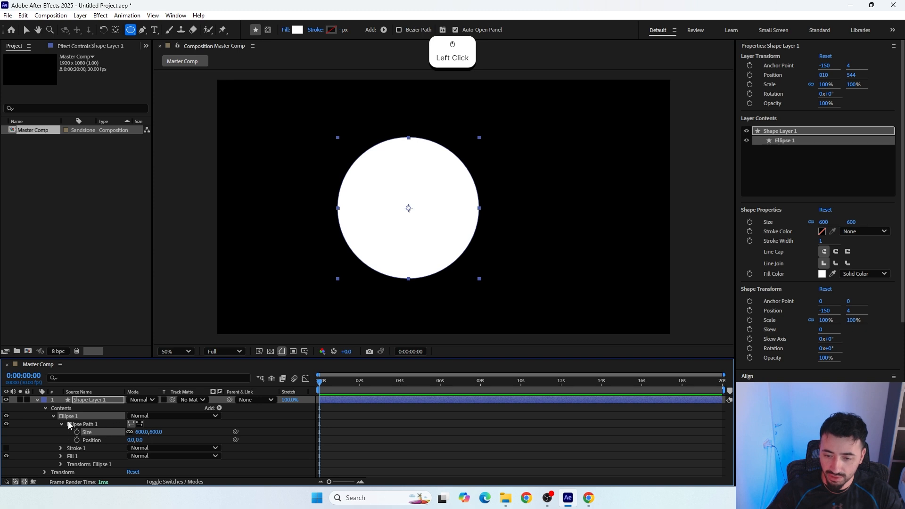
left_click(37, 399)
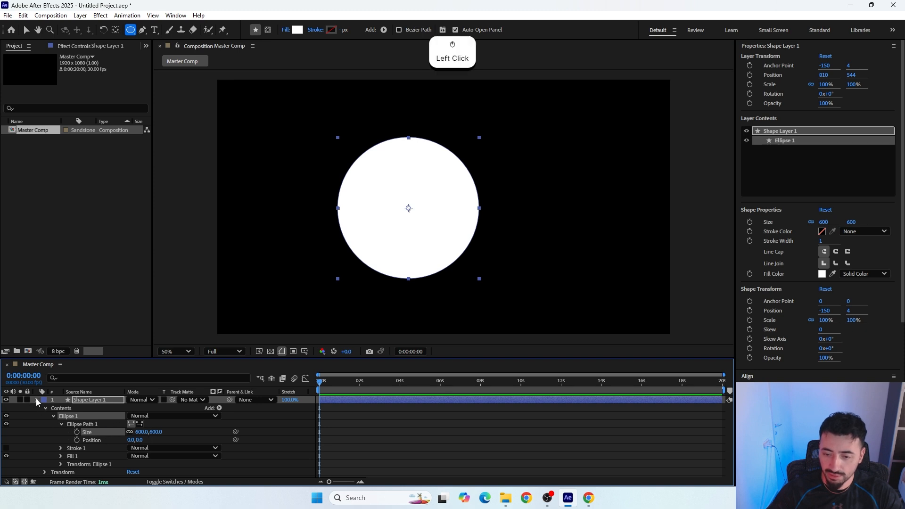
left_click(84, 400)
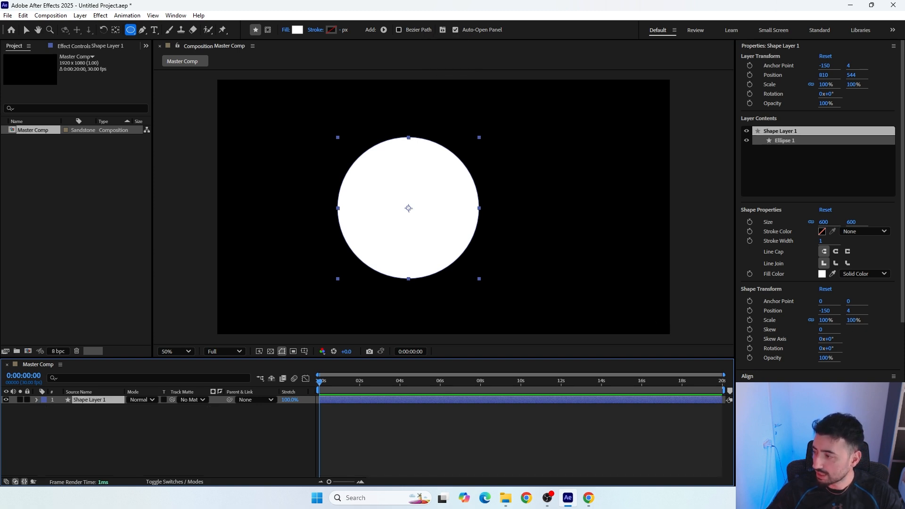
left_click(768, 398)
left_click(817, 399)
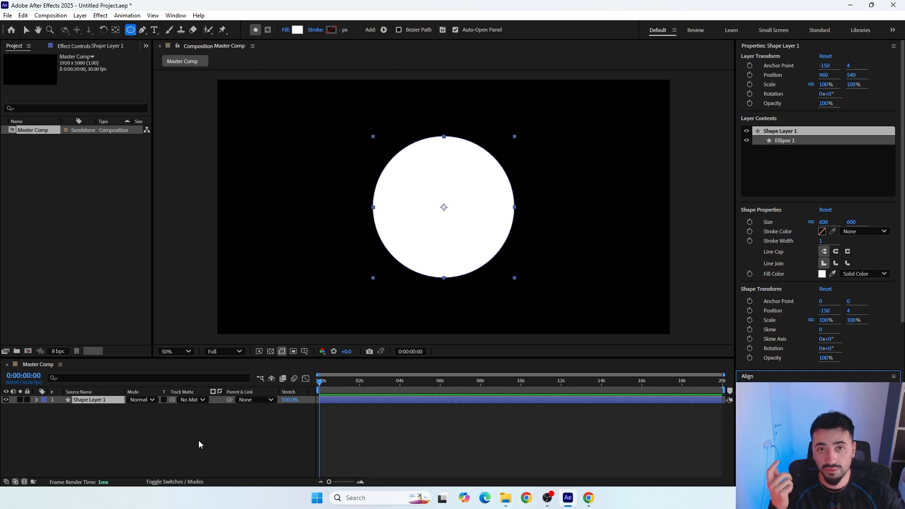
Step: Turn the circle layer into a 3D layer and view it from Custom View 1
left_click(165, 482)
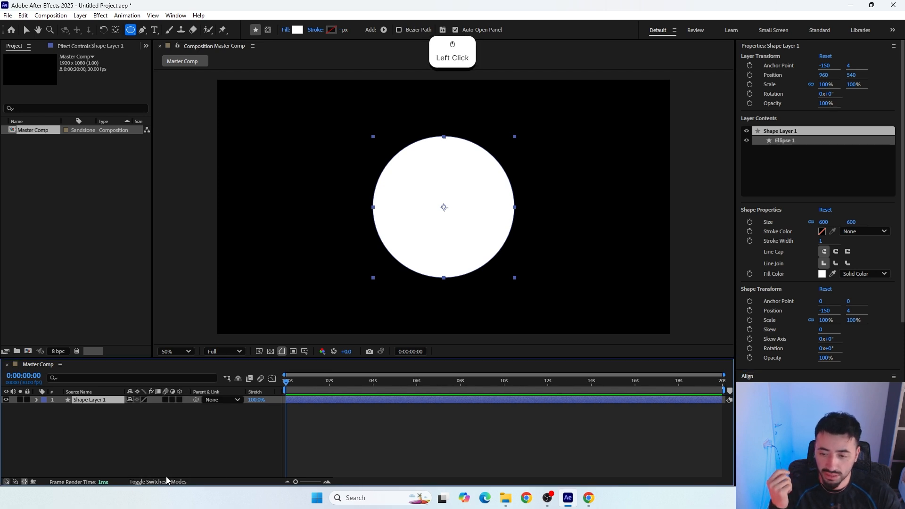
left_click(179, 400)
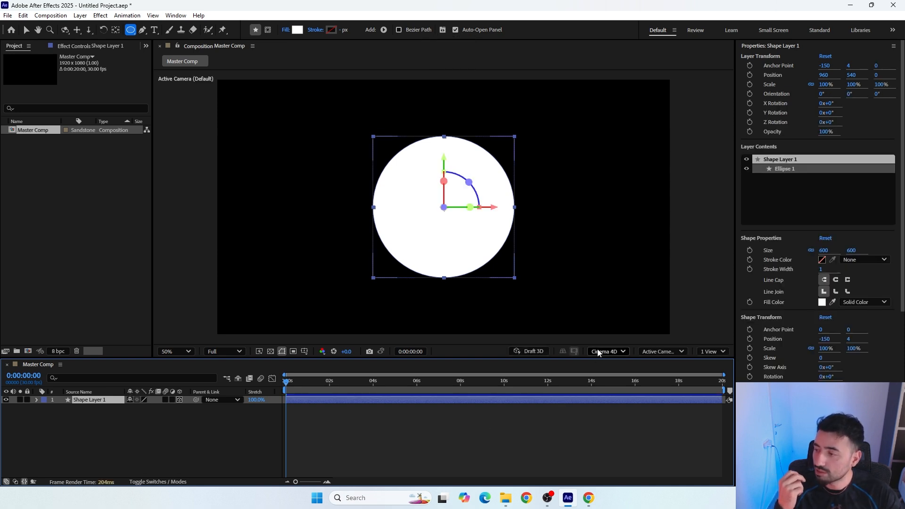
left_click(655, 353)
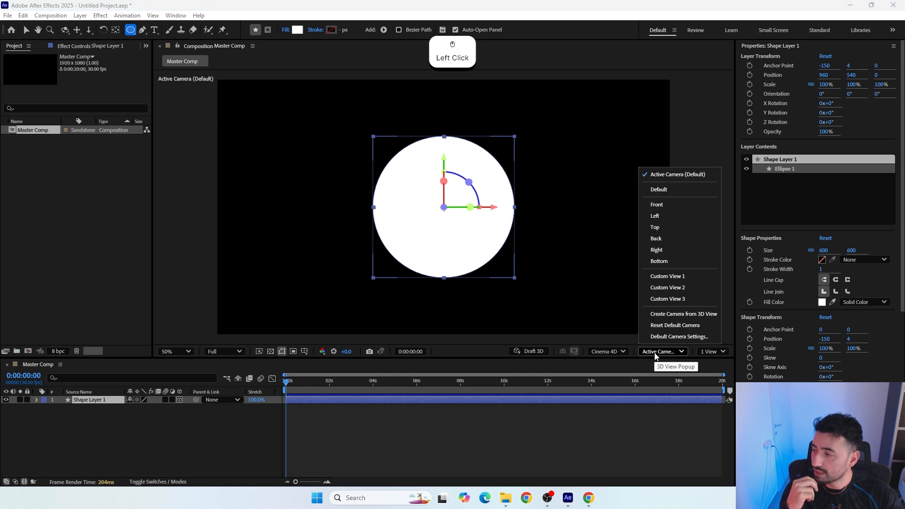
left_click(653, 277)
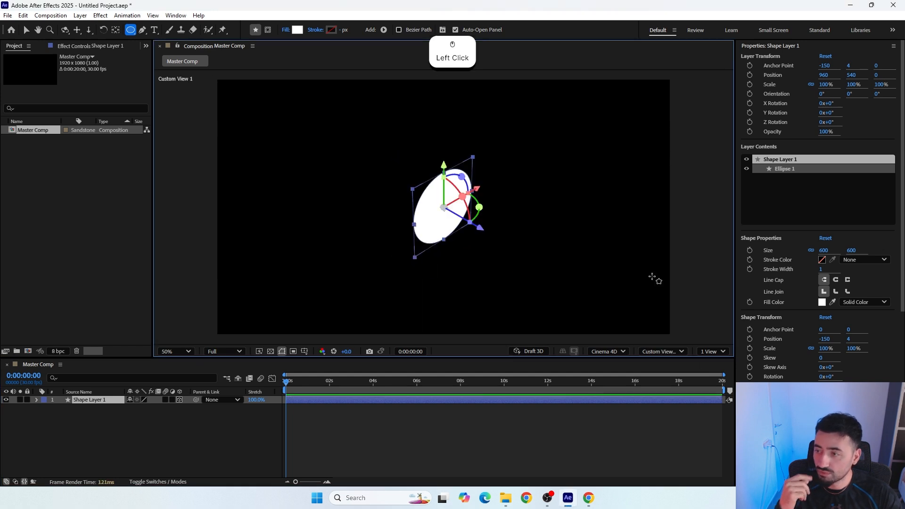
scroll(450, 216, "up", 2)
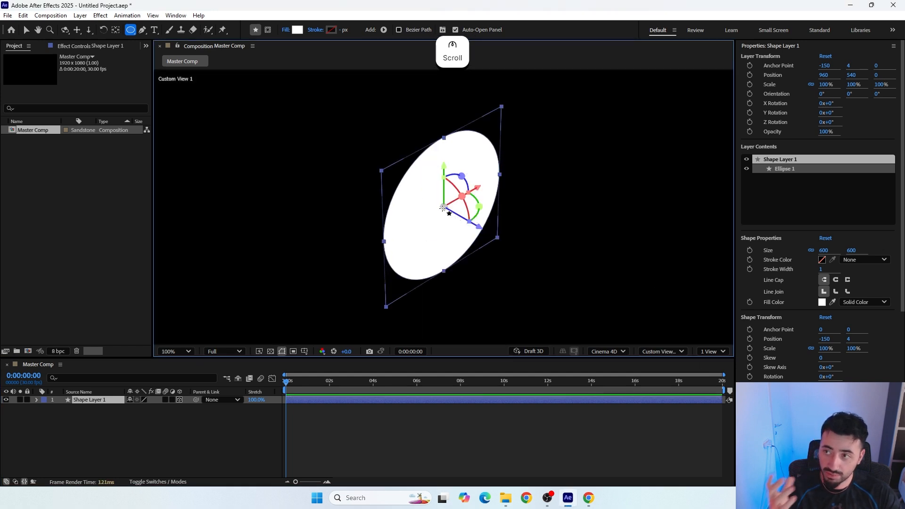
Step: Extrude the circle into a solid disc by setting its geometry extrusion depth to 100
left_click(37, 400)
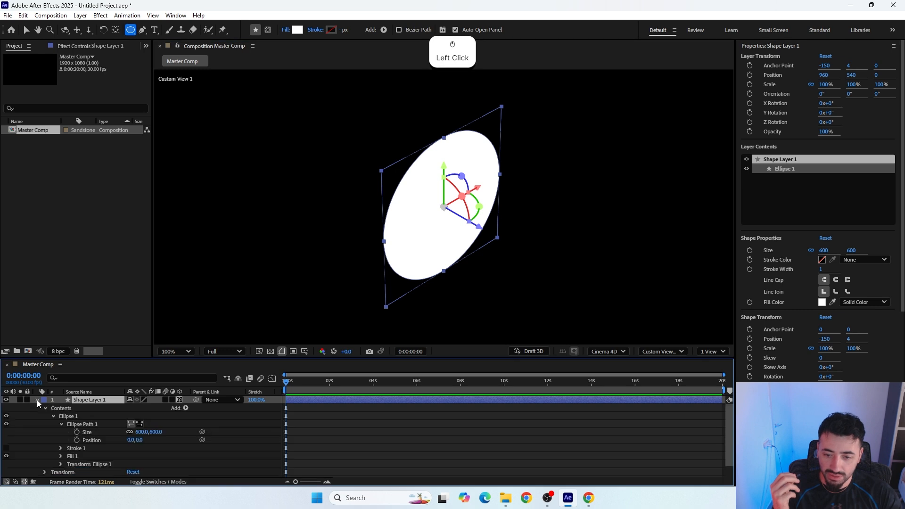
left_click(43, 409)
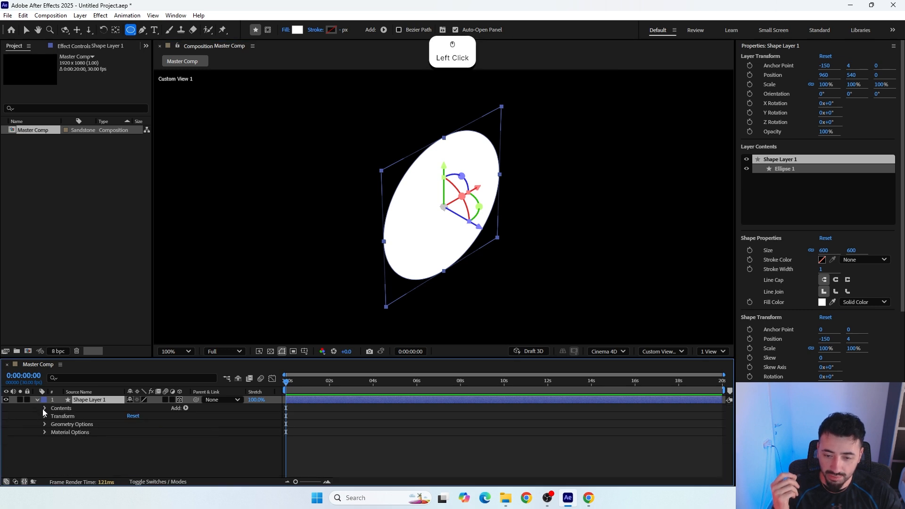
left_click(64, 423)
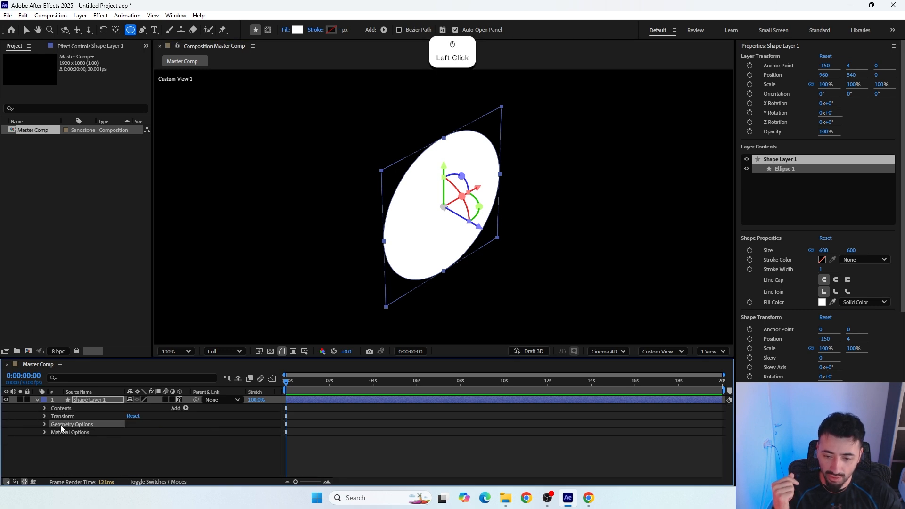
left_click(50, 427)
left_click_drag(134, 458, 188, 459)
left_click(137, 456)
type("100")
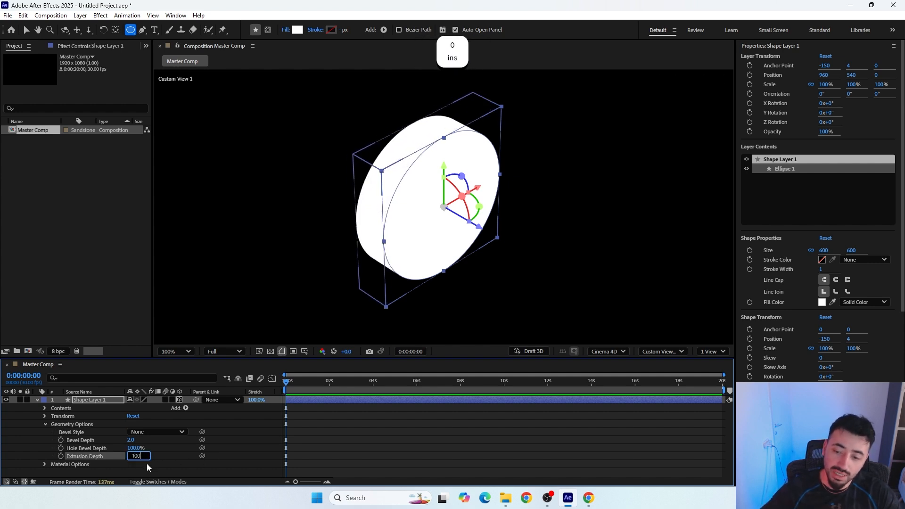
key("Return")
left_click(45, 424)
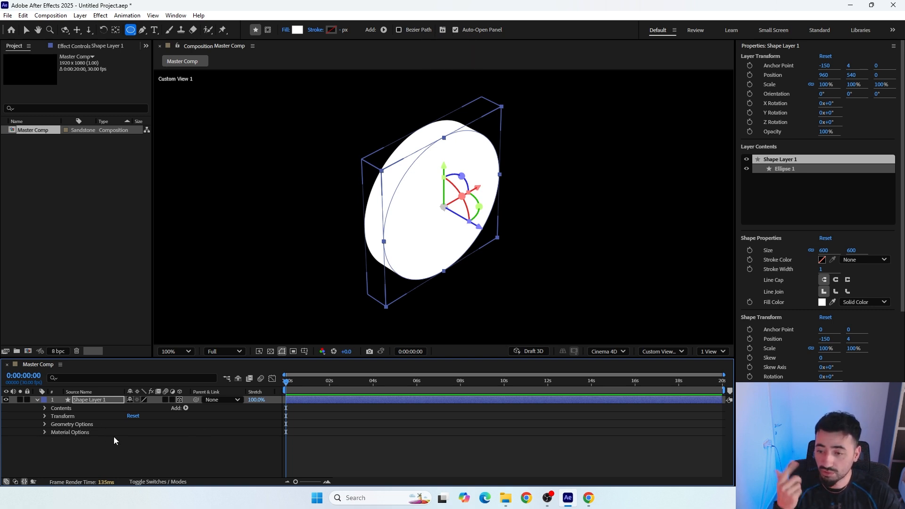
Step: Review the Cinema 4D render quality in the composition's renderer options
left_click(597, 355)
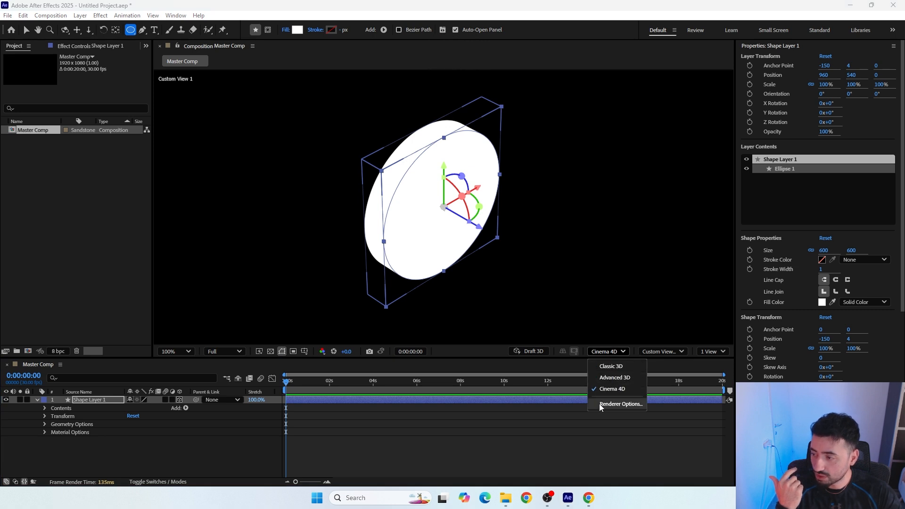
left_click(452, 399)
key("ctrl+k")
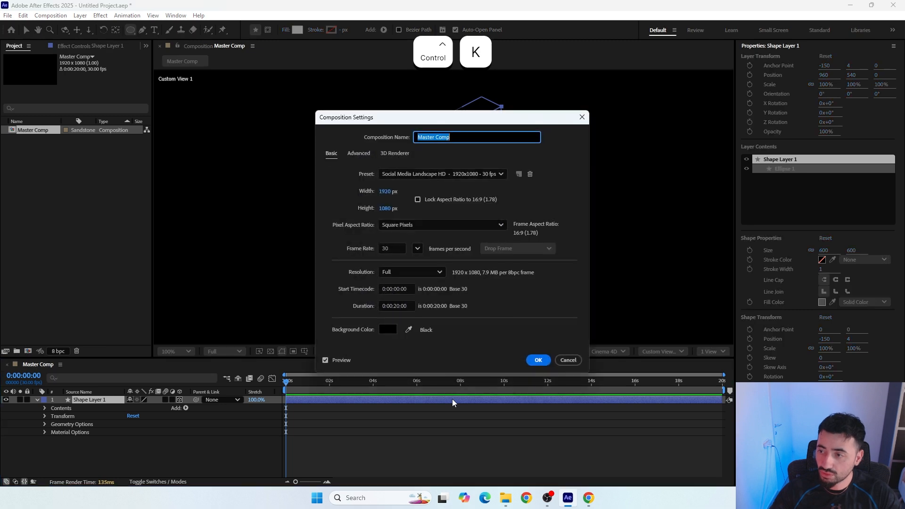
left_click(395, 154)
left_click(519, 203)
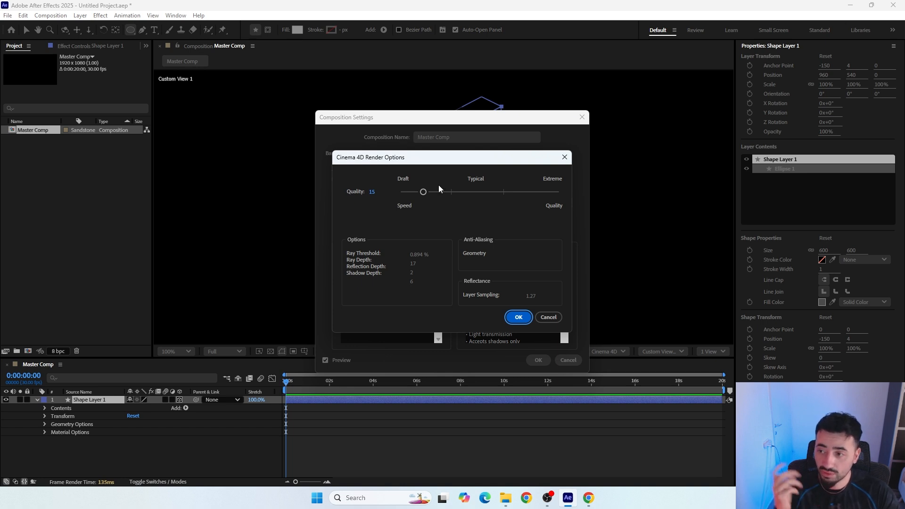
left_click(369, 192)
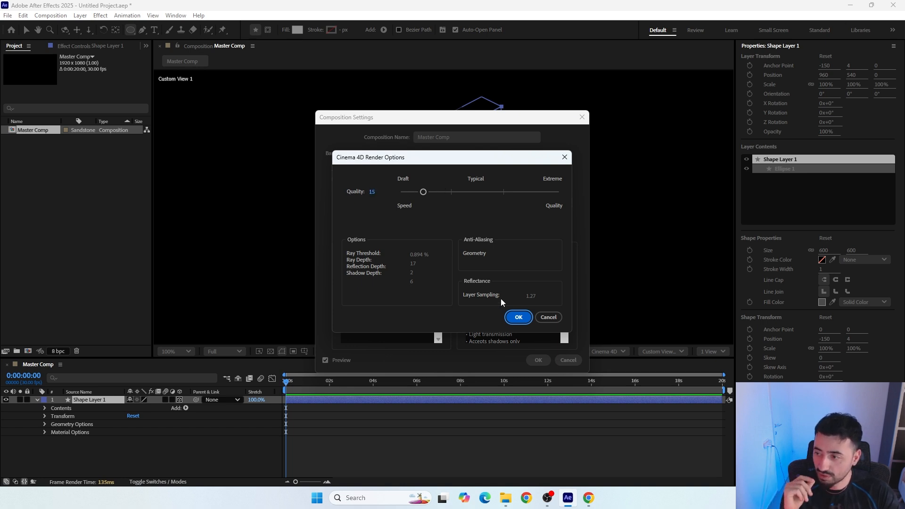
left_click(519, 317)
left_click(538, 359)
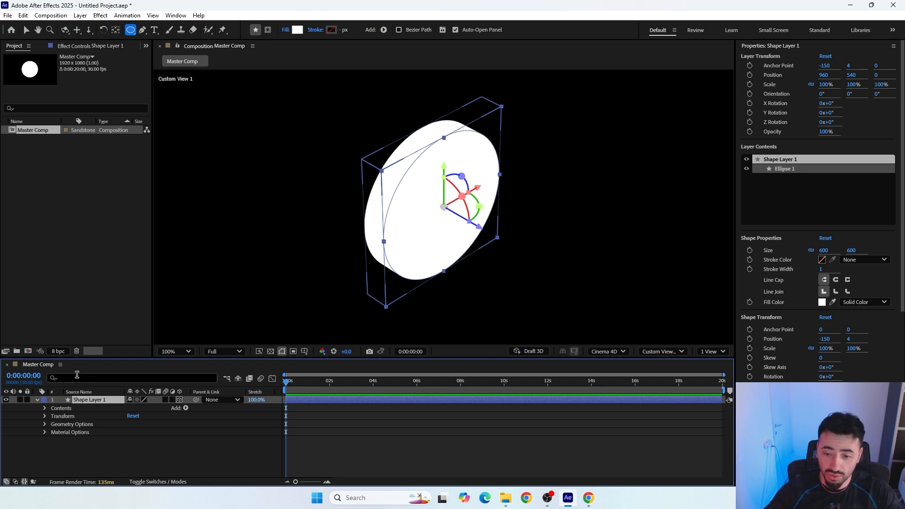
Step: Try to add a Front surface material option to the shape layer's Contents as a whole
left_click(62, 409)
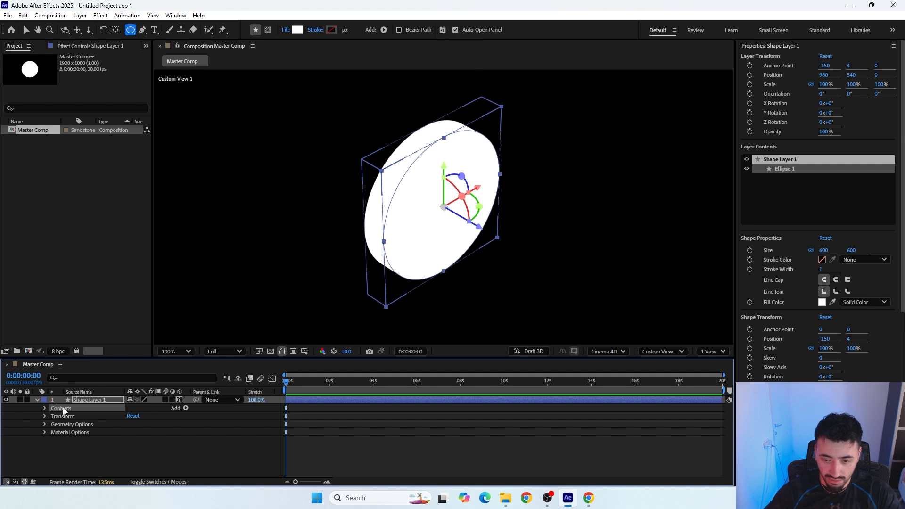
left_click(185, 408)
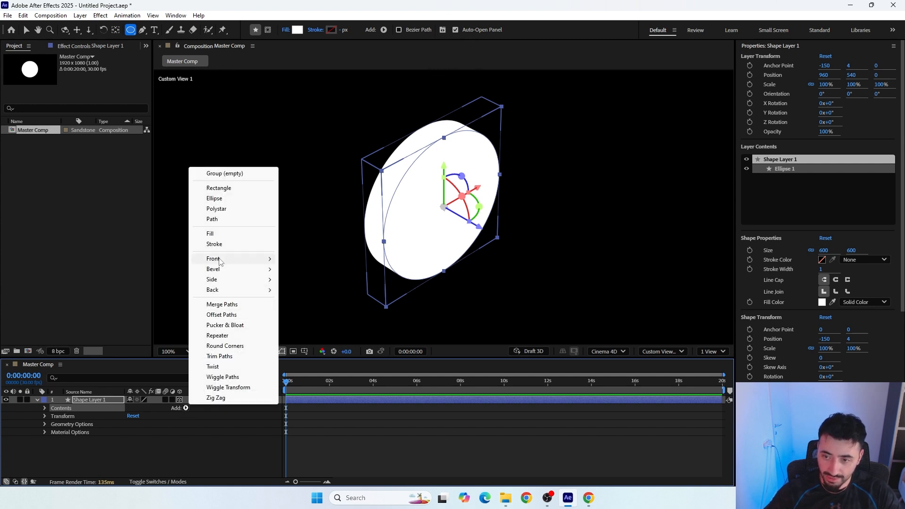
mouse_move(220, 261)
left_click(298, 259)
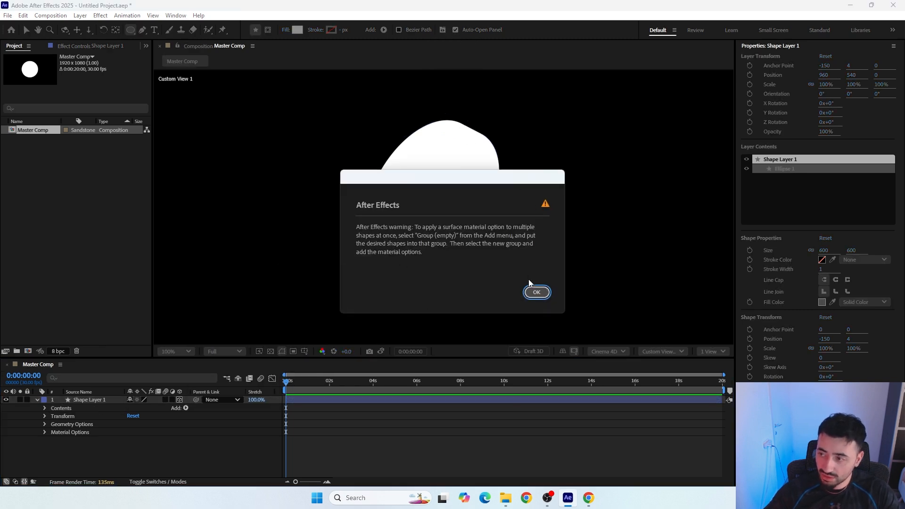
left_click(535, 292)
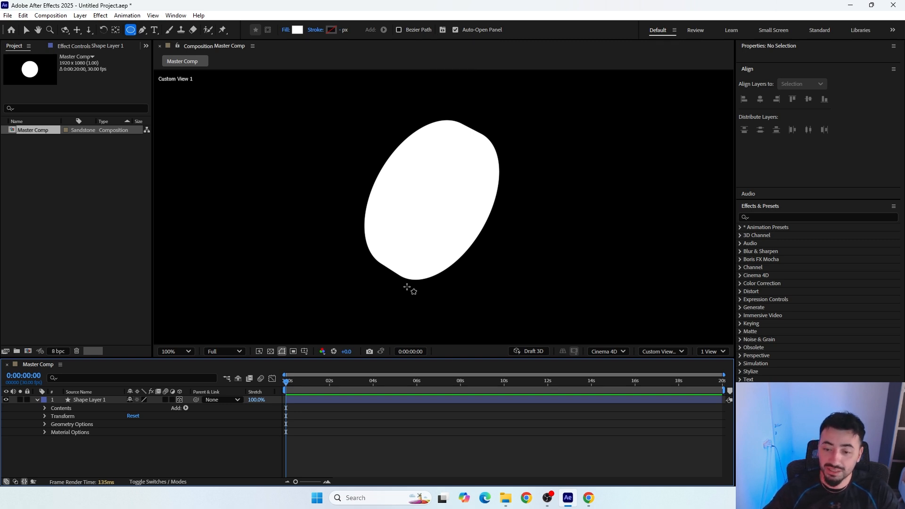
Step: Add a Front Color material option to the Ellipse 1 group inside the shape layer's Contents
left_click(66, 409)
left_click(62, 410)
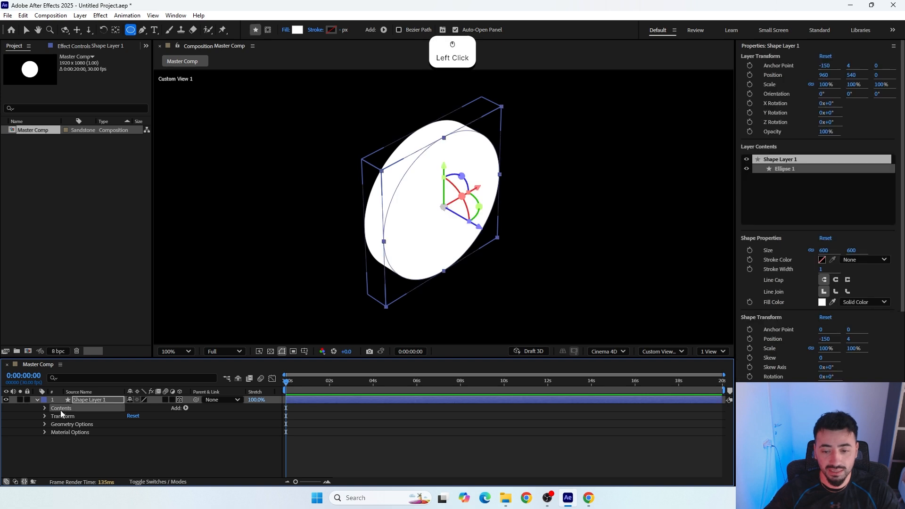
left_click(45, 409)
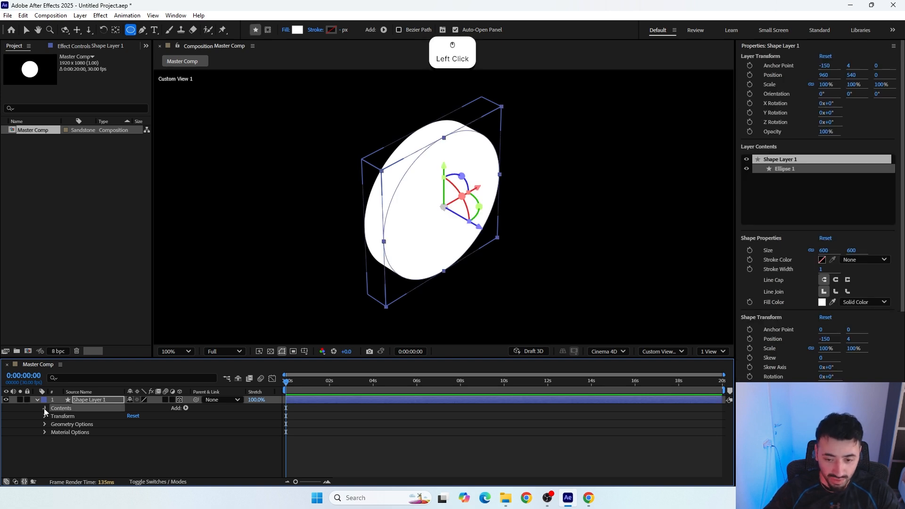
left_click(61, 426)
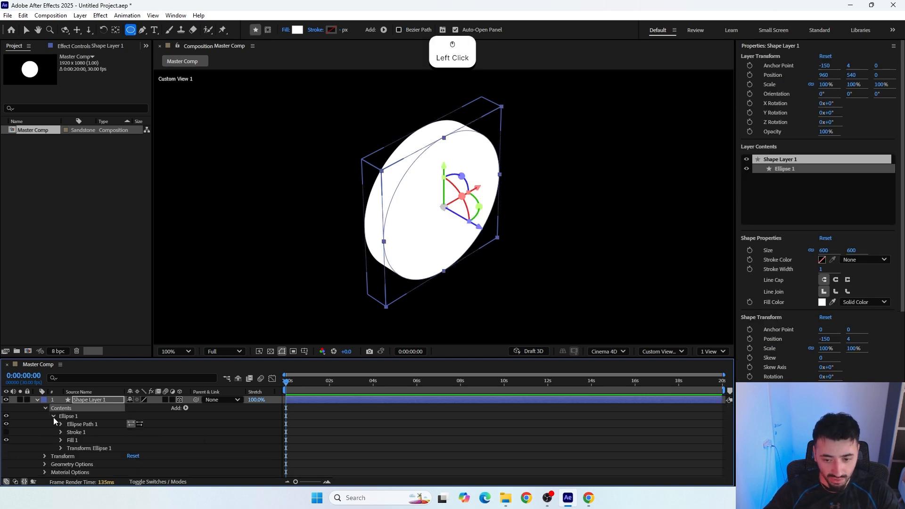
left_click(53, 417)
left_click(65, 418)
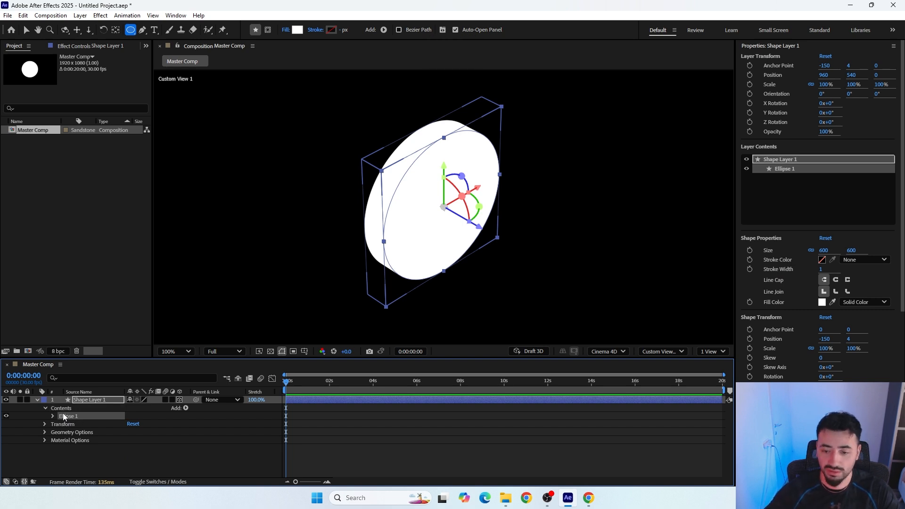
left_click(186, 408)
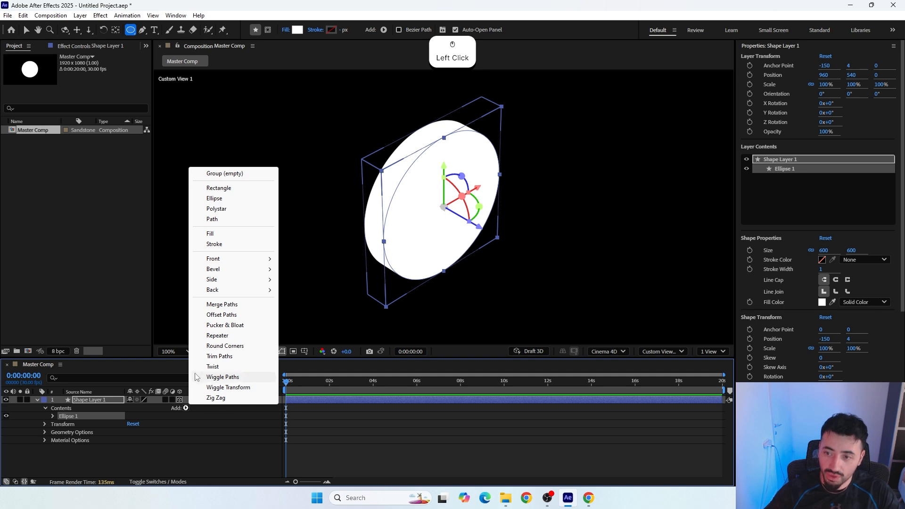
mouse_move(213, 259)
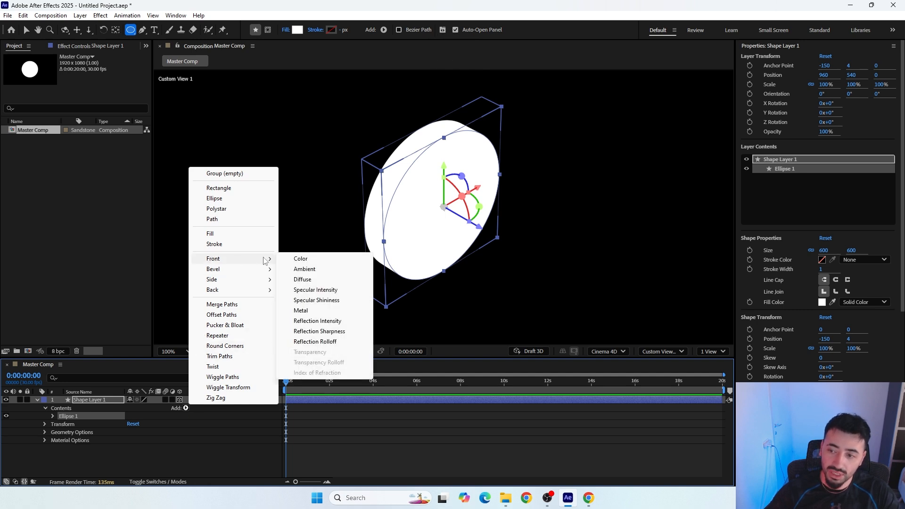
left_click(298, 257)
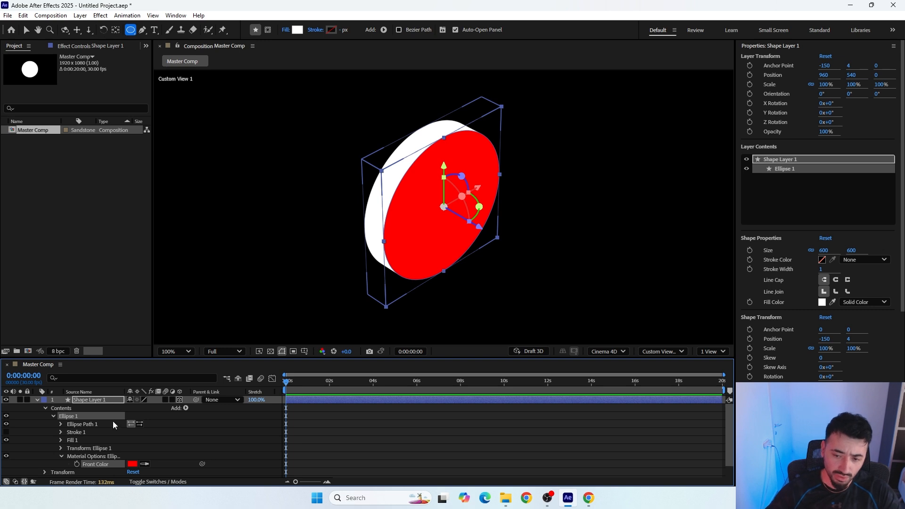
Step: Add a Side Color material option to the Ellipse 1 group and set it to blue 002AFF
left_click(186, 408)
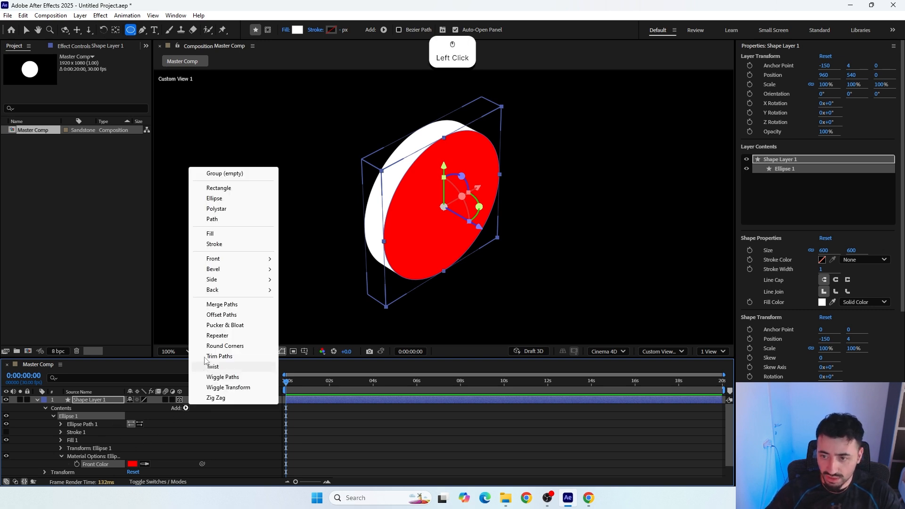
mouse_move(218, 280)
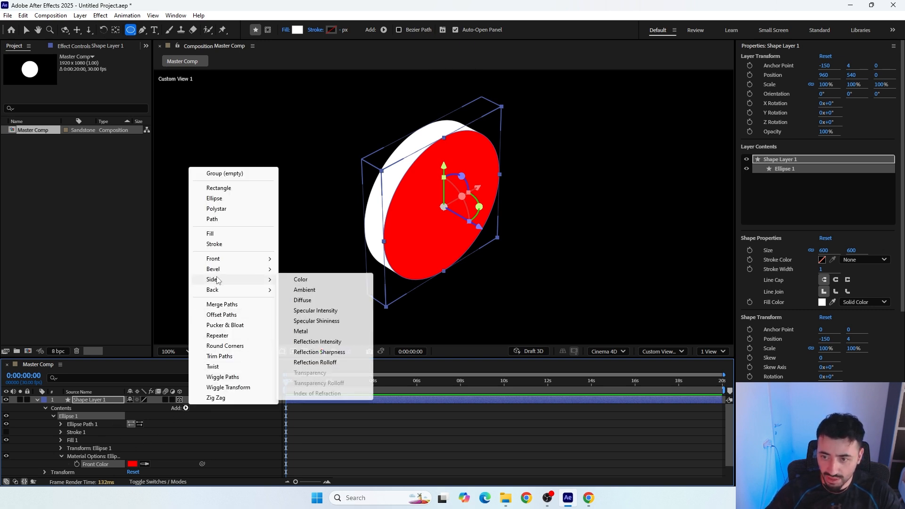
left_click(300, 279)
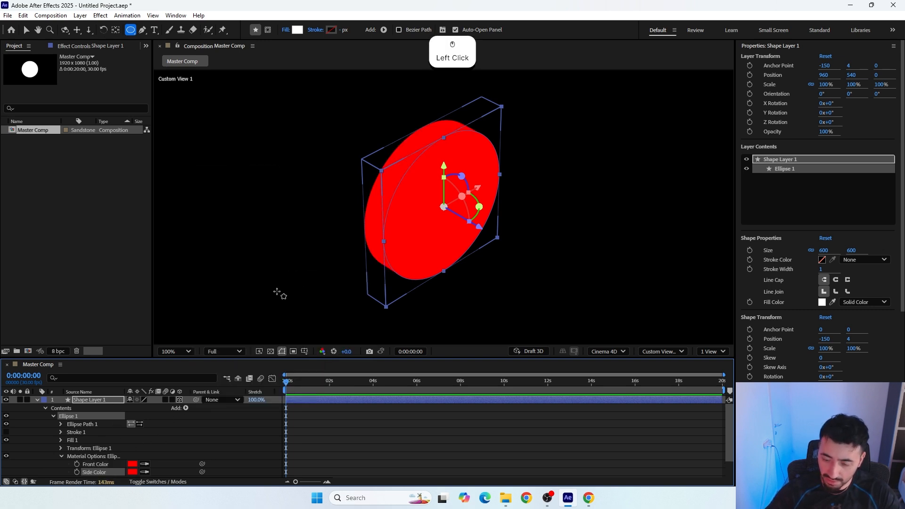
left_click(132, 472)
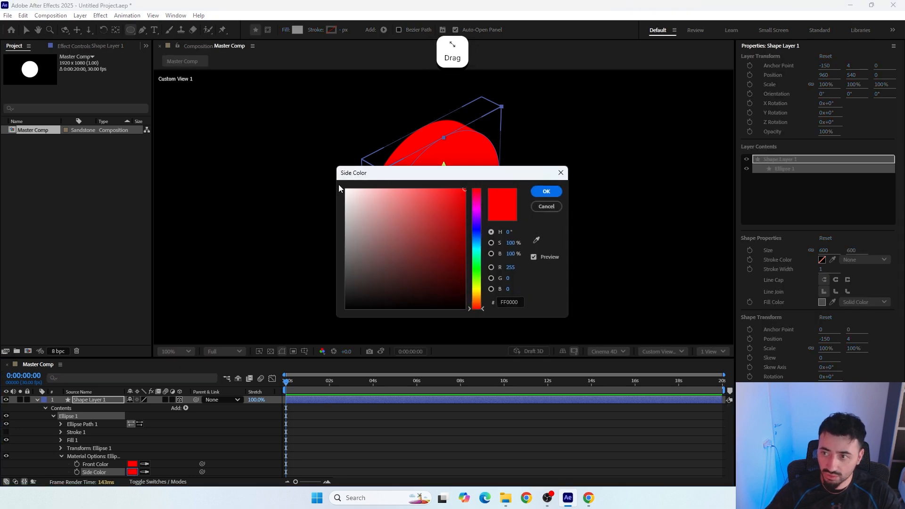
left_click_drag(349, 173, 127, 158)
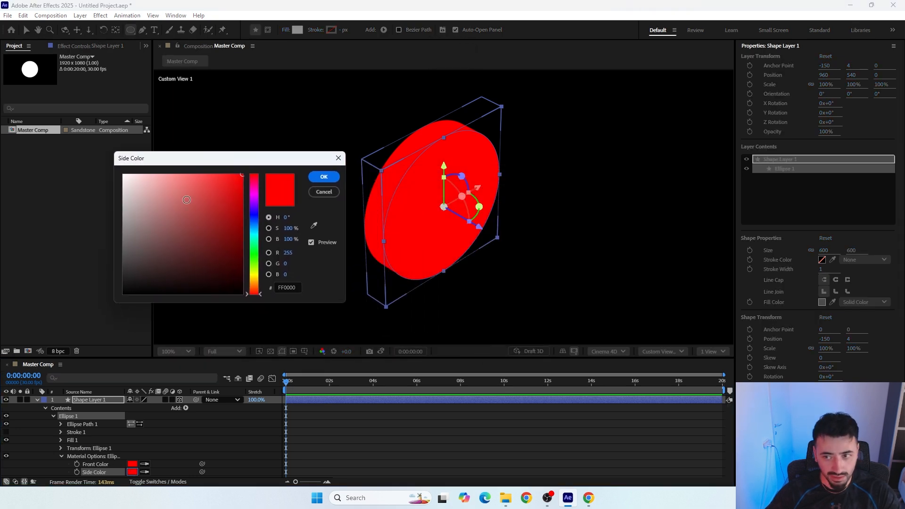
left_click(250, 218)
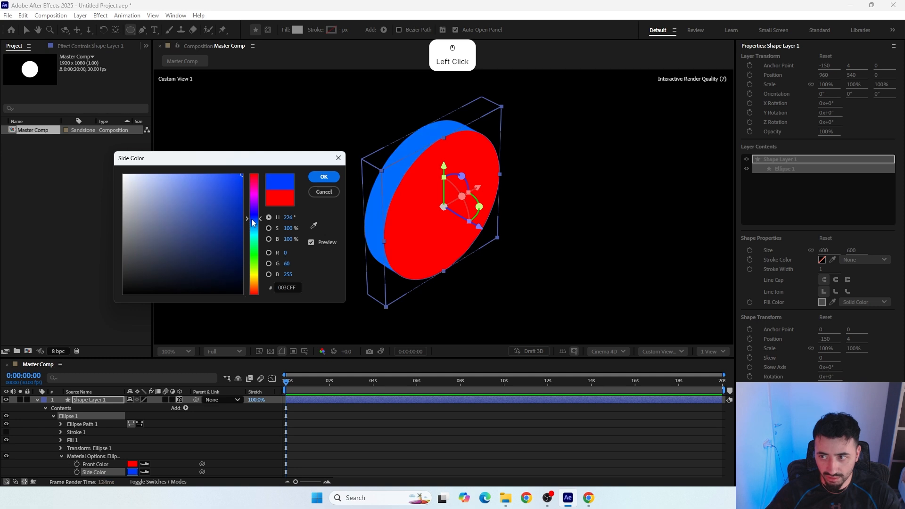
left_click_drag(253, 219, 252, 218)
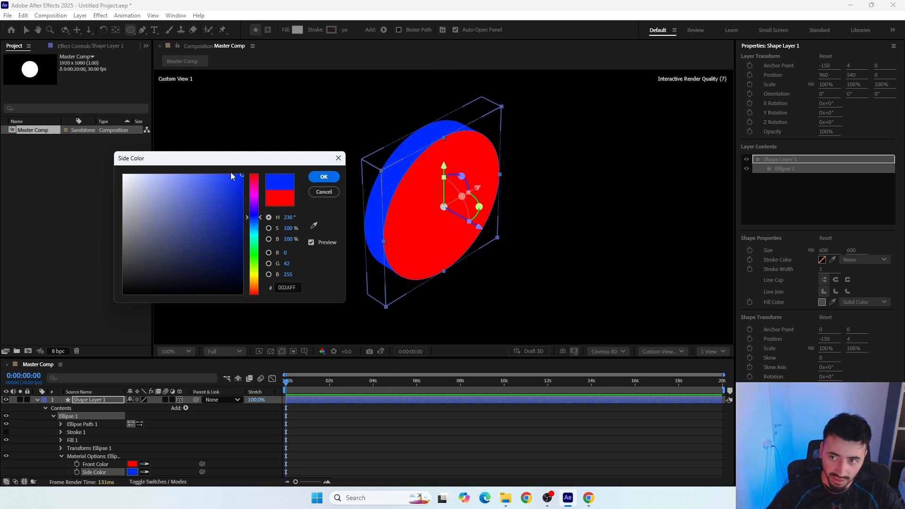
left_click(324, 177)
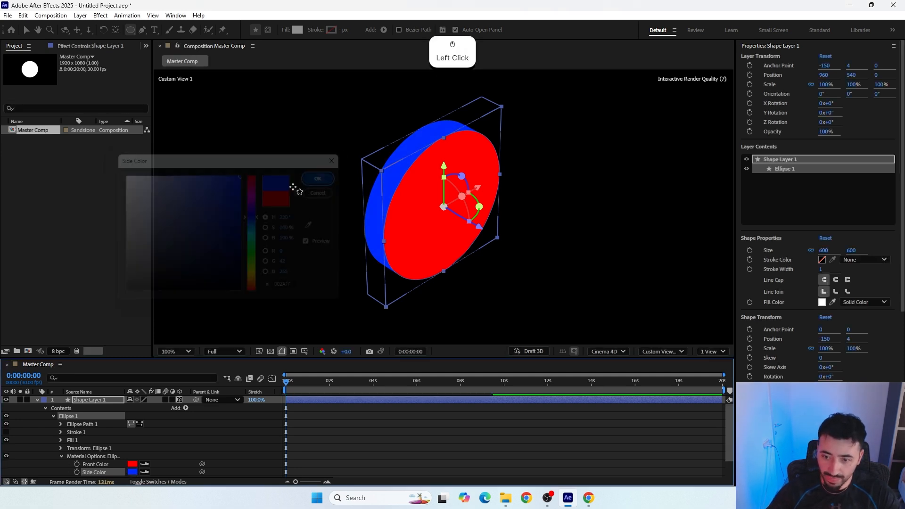
Step: View the disc from the Back, add a Back Color material option to Ellipse 1 and set it to green 36FF00
left_click(644, 353)
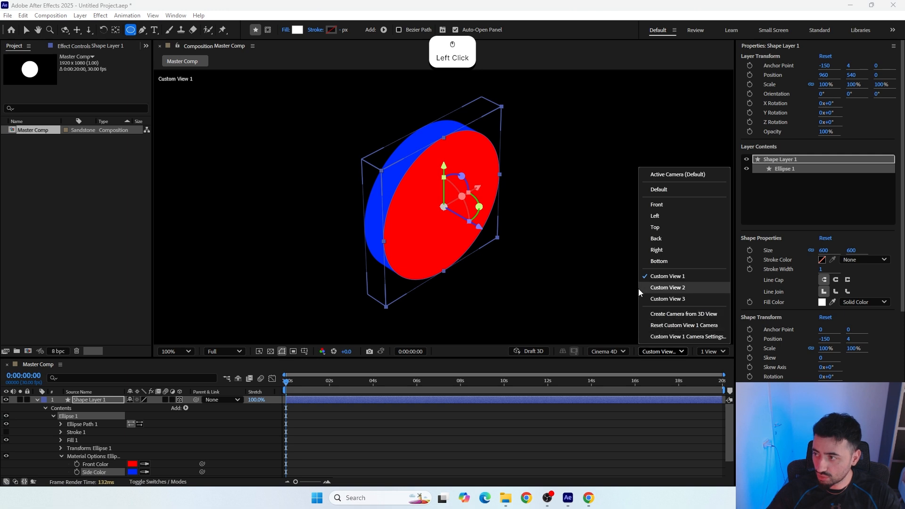
left_click(650, 239)
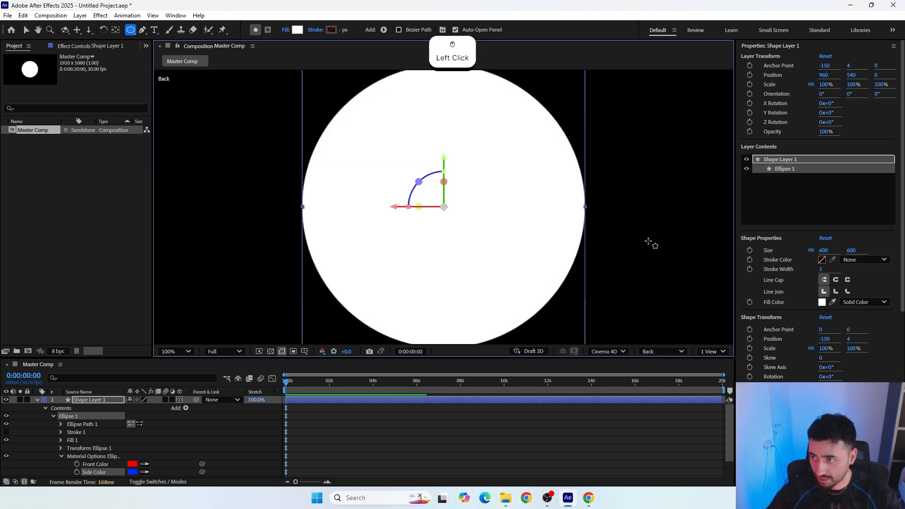
left_click(186, 408)
mouse_move(232, 292)
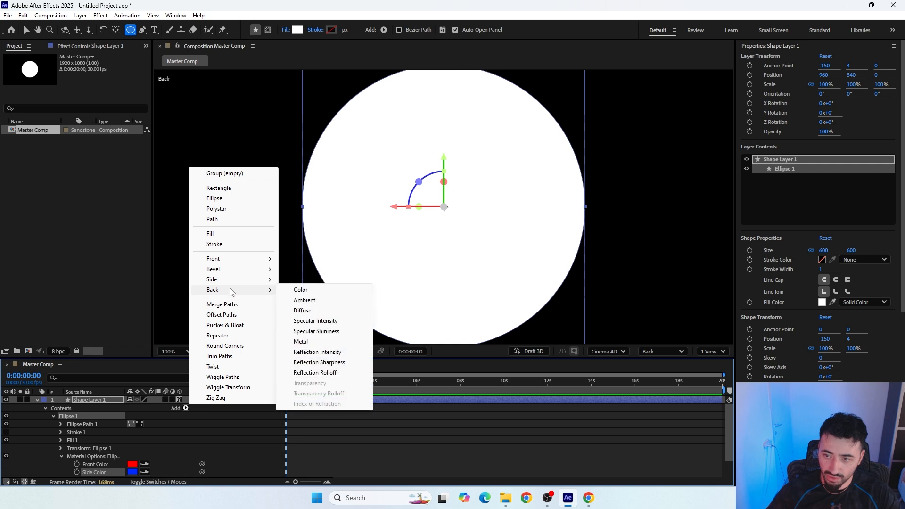
left_click(292, 290)
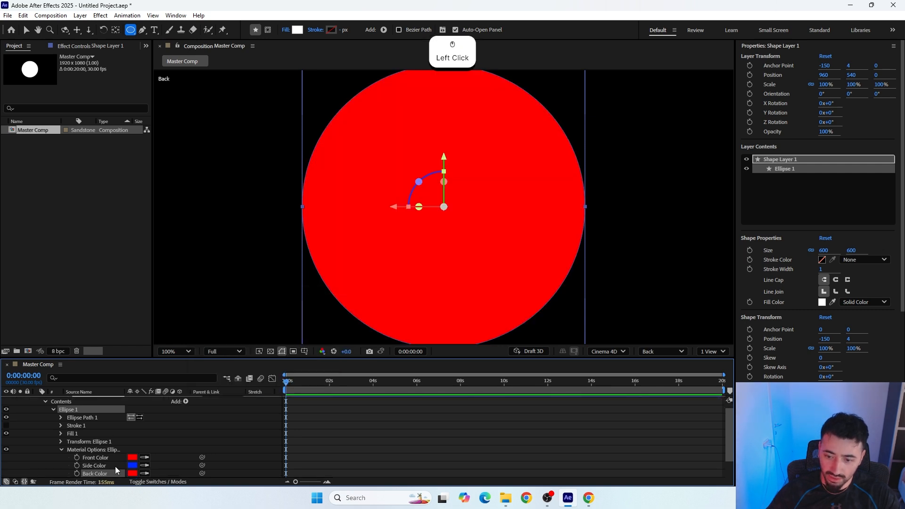
left_click(133, 473)
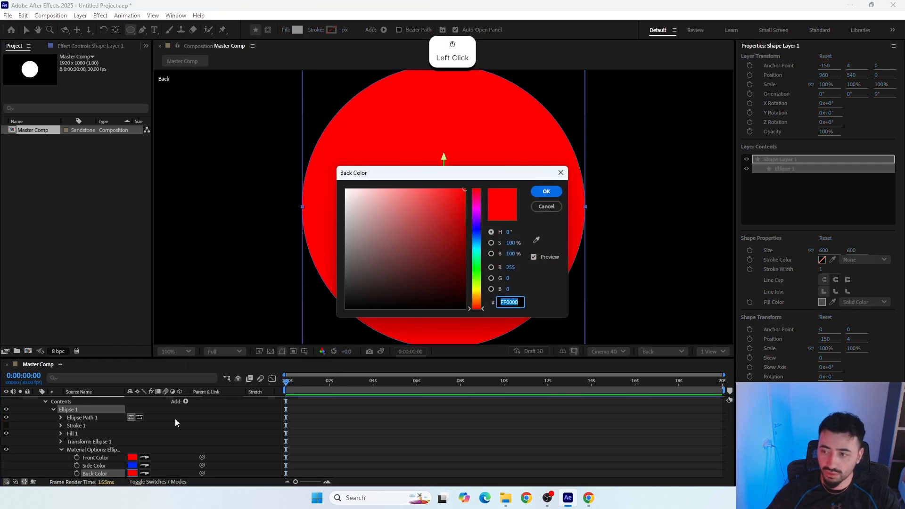
left_click(476, 274)
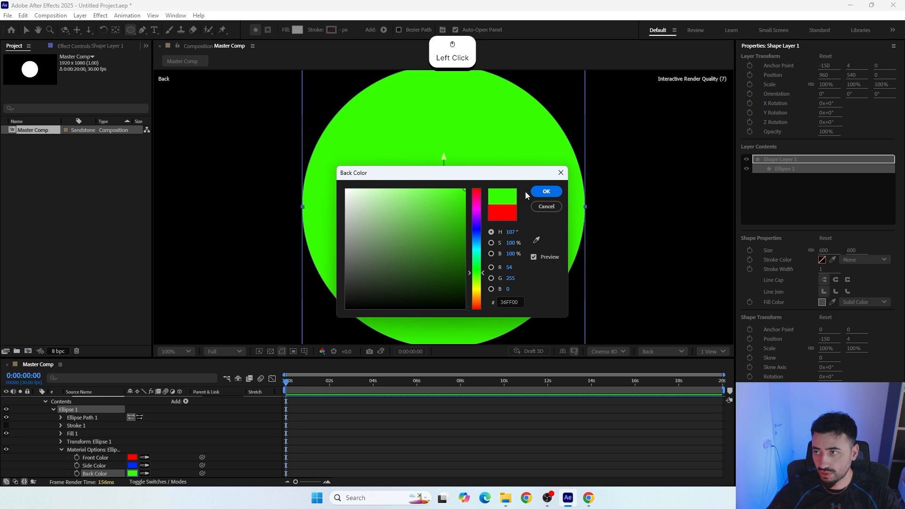
left_click(545, 192)
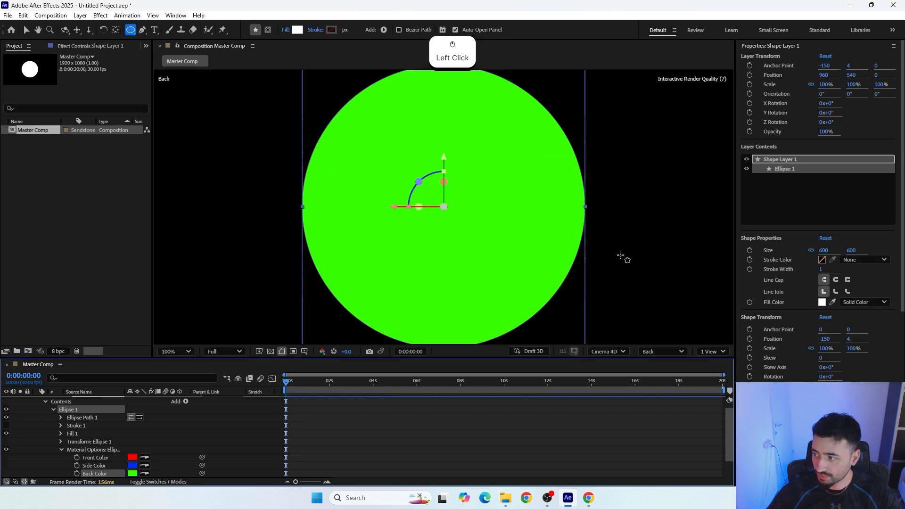
Step: Show the whole composition through Active Camera (Default) and collapse the shape layer's properties, keeping the layer selected
left_click(659, 352)
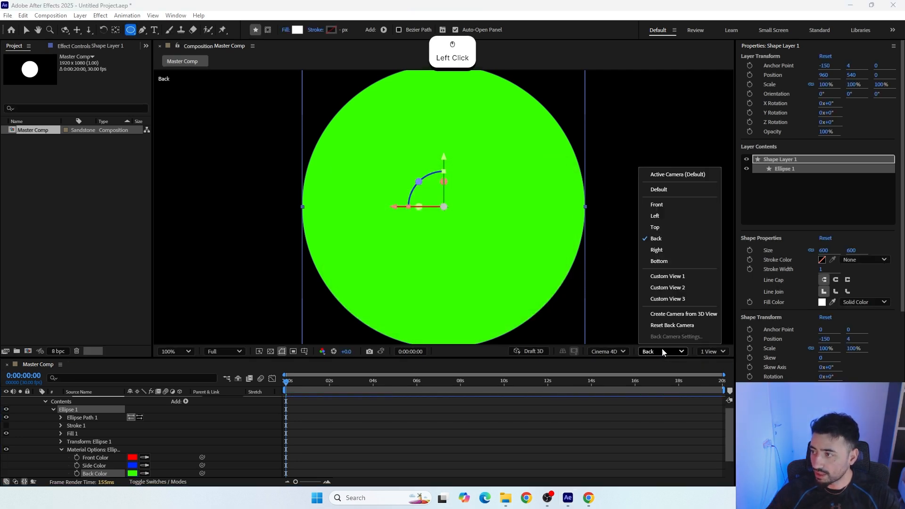
left_click(663, 177)
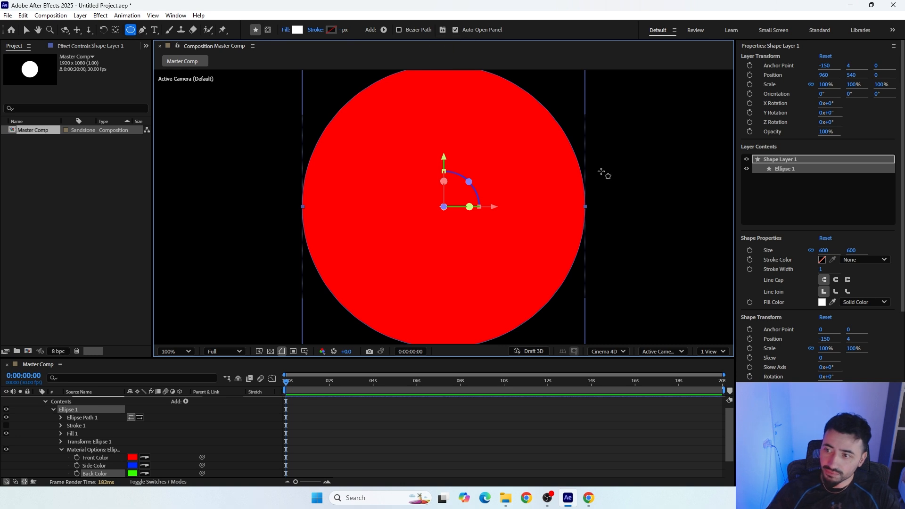
left_click(178, 350)
left_click(182, 163)
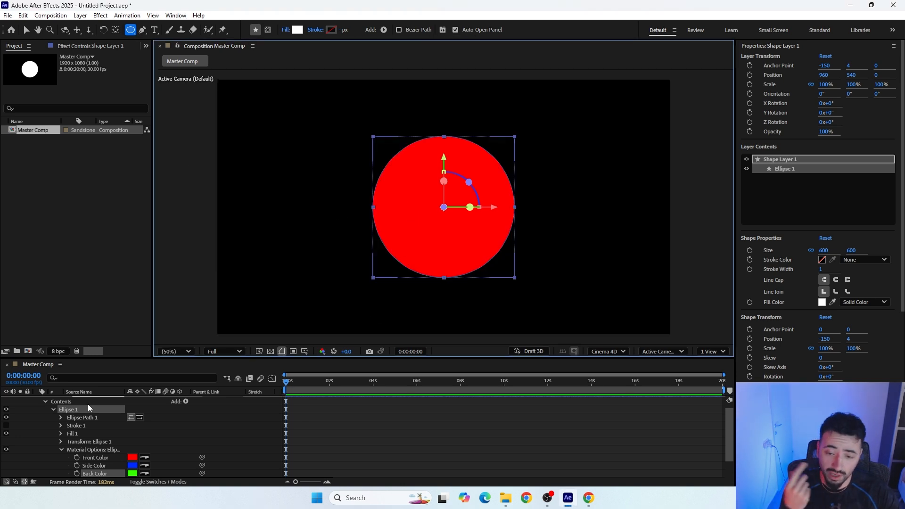
left_click(60, 449)
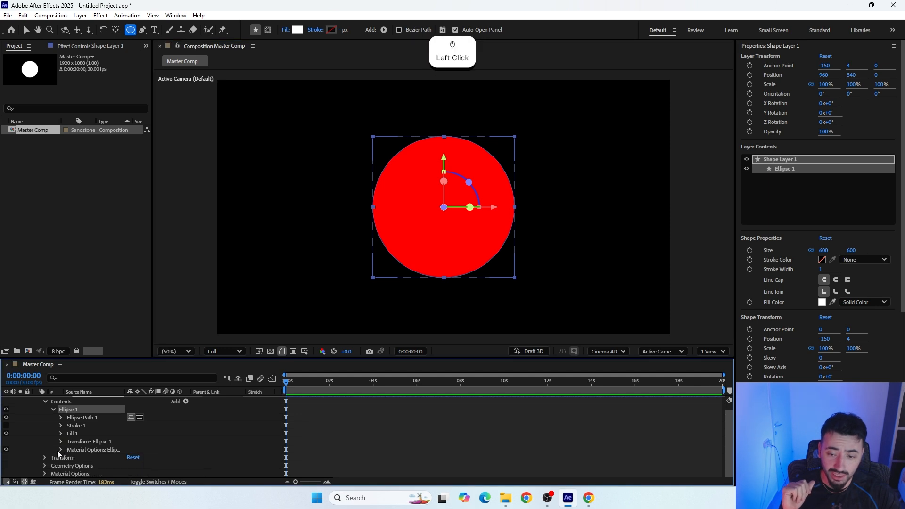
scroll(54, 443, "up", 1)
left_click(36, 400)
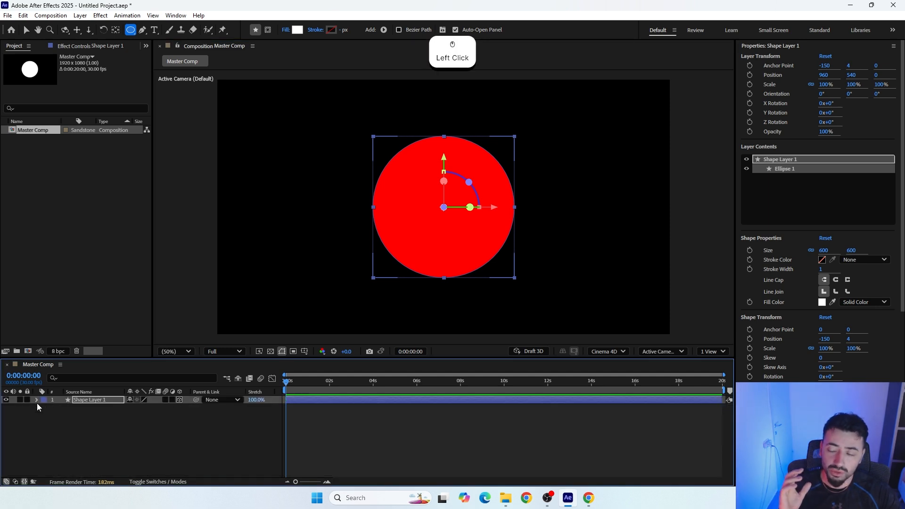
left_click(80, 401)
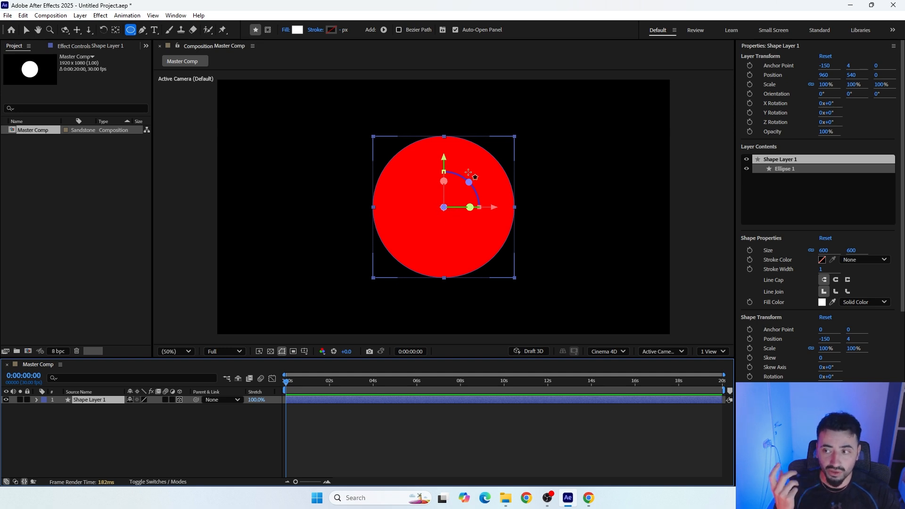
Step: In the Top view, move the disc's anchor point along Z to 50, the middle of its extrusion depth
left_click(651, 353)
left_click(655, 227)
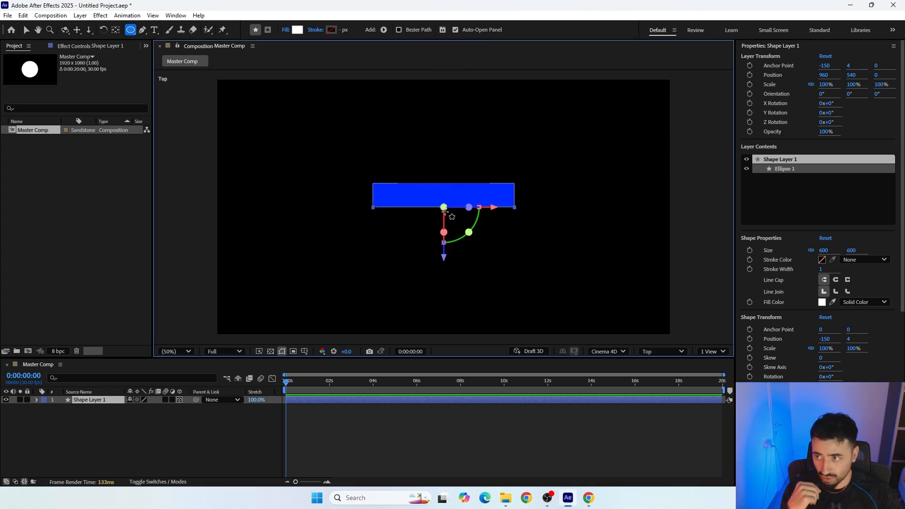
scroll(444, 211, "up", 2)
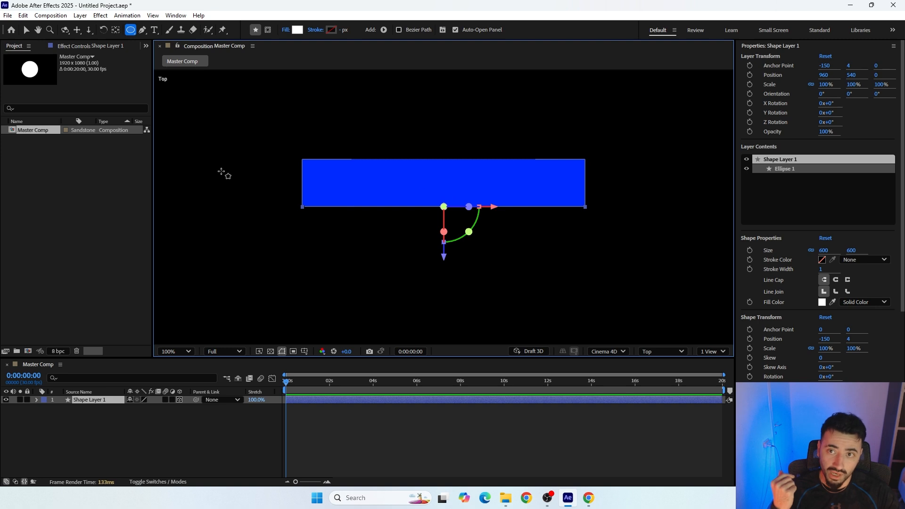
left_click(116, 31)
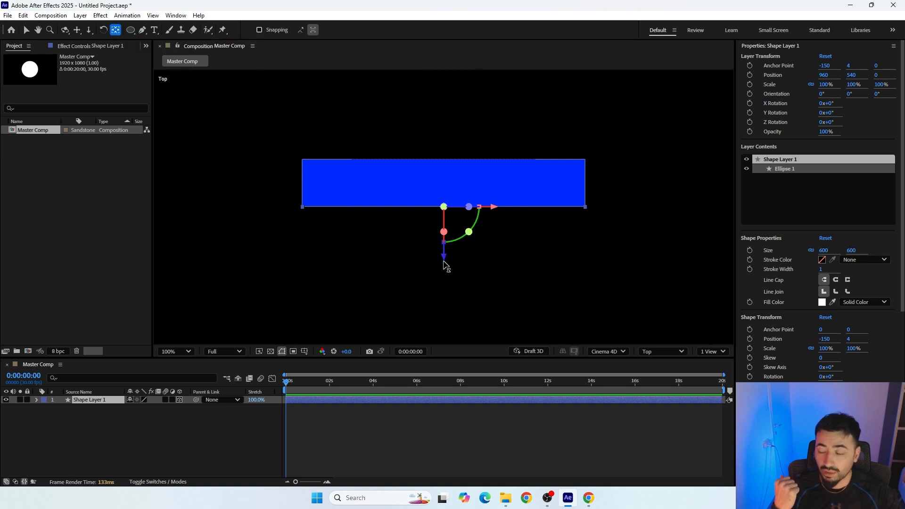
left_click_drag(443, 261, 441, 237)
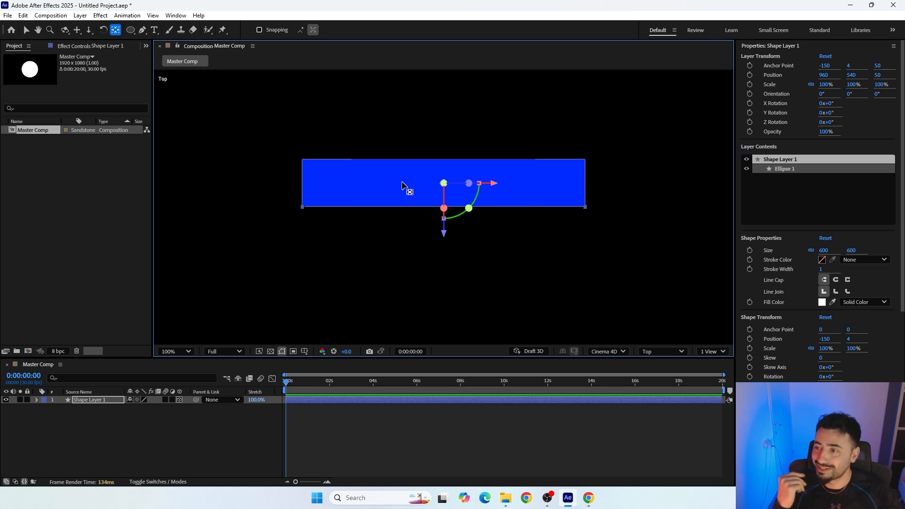
Step: Display the title/action safe guides and move the disc along Z to position 0, centring it in the Top view
left_click(25, 32)
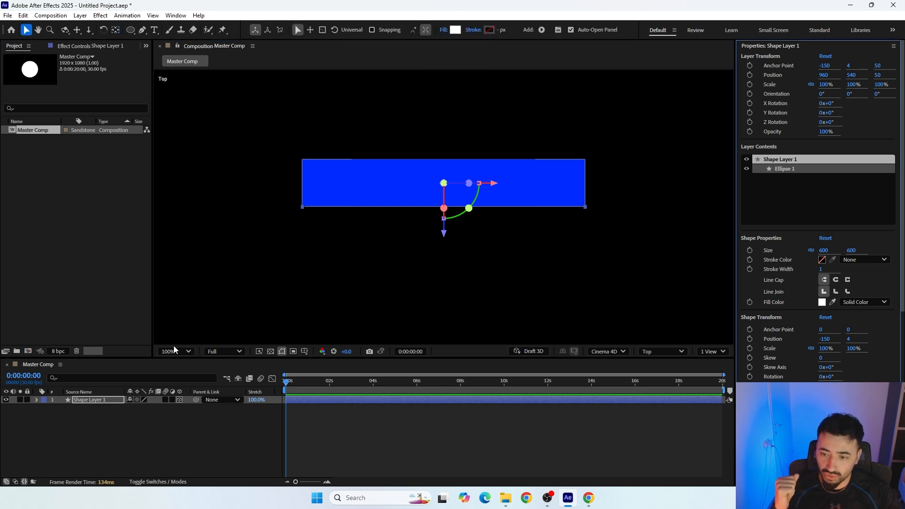
left_click(304, 352)
left_click(311, 362)
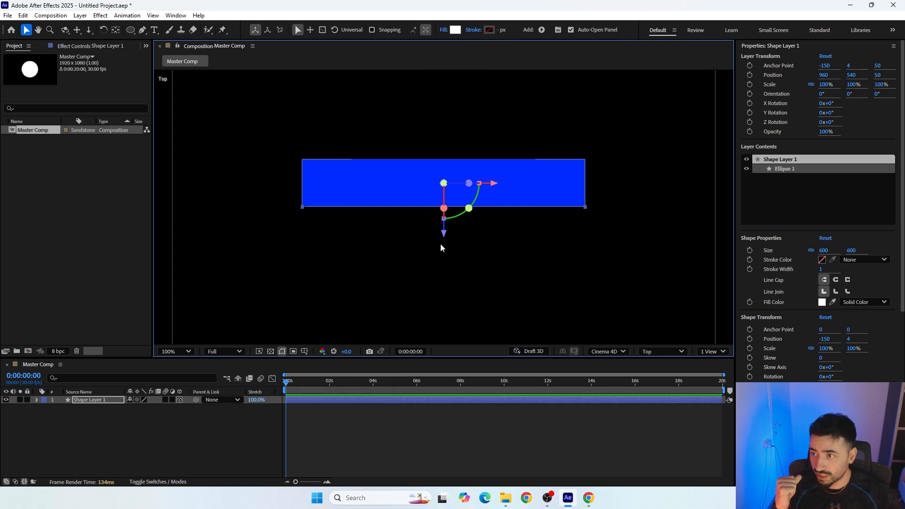
left_click_drag(441, 244, 450, 262)
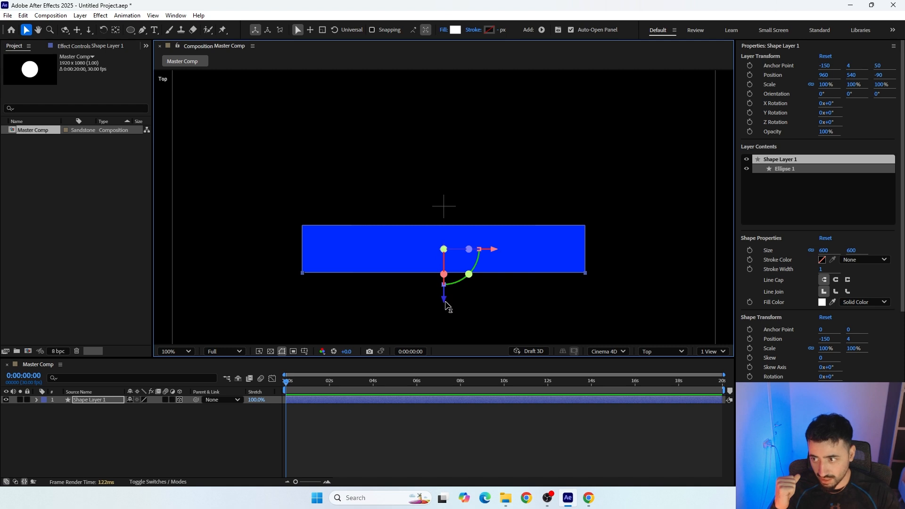
left_click_drag(443, 300, 444, 260)
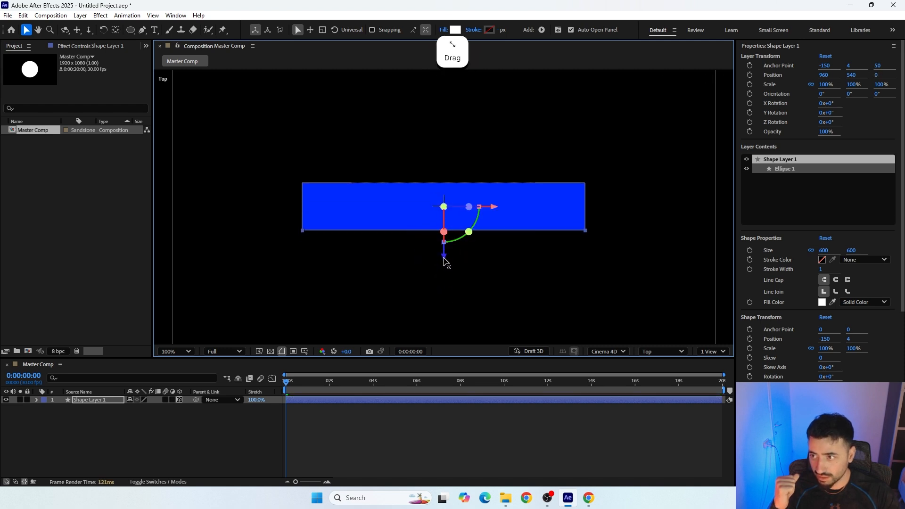
Step: Look through Active Camera (Default) and fit the whole composition in the viewer
left_click(669, 352)
left_click(646, 175)
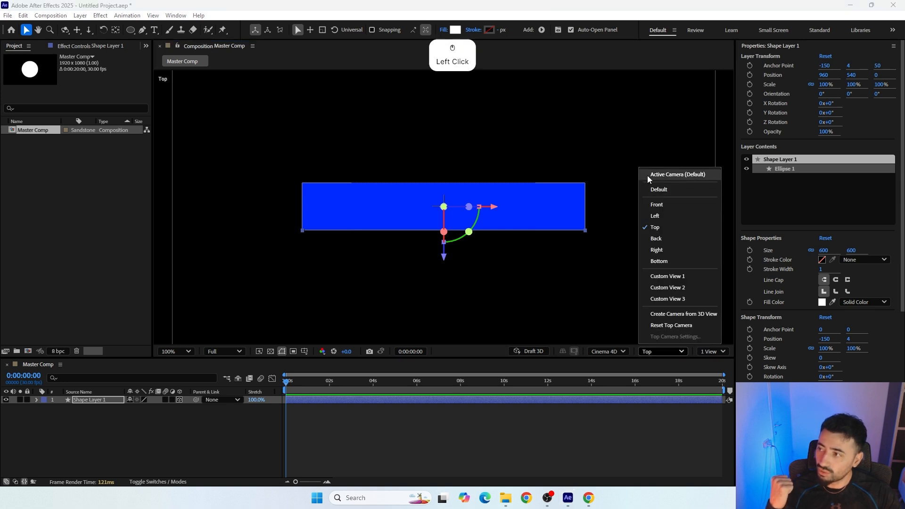
left_click(191, 351)
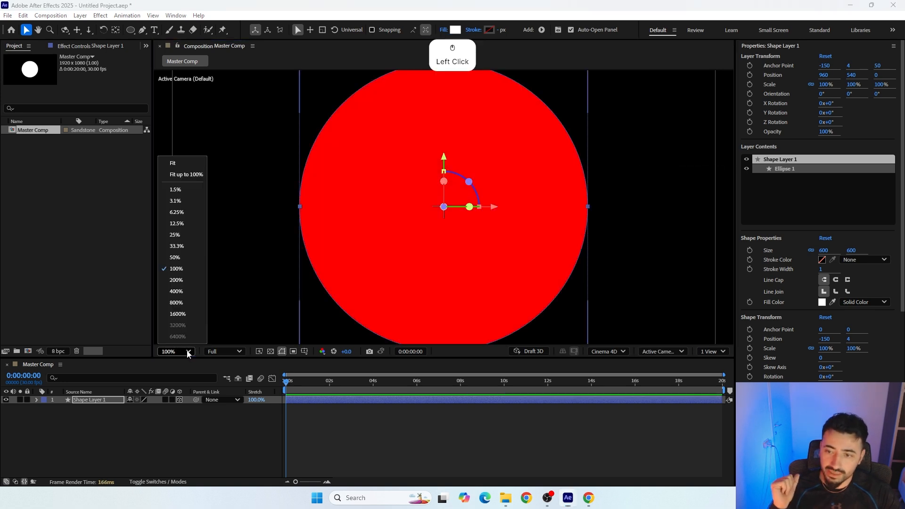
left_click(189, 160)
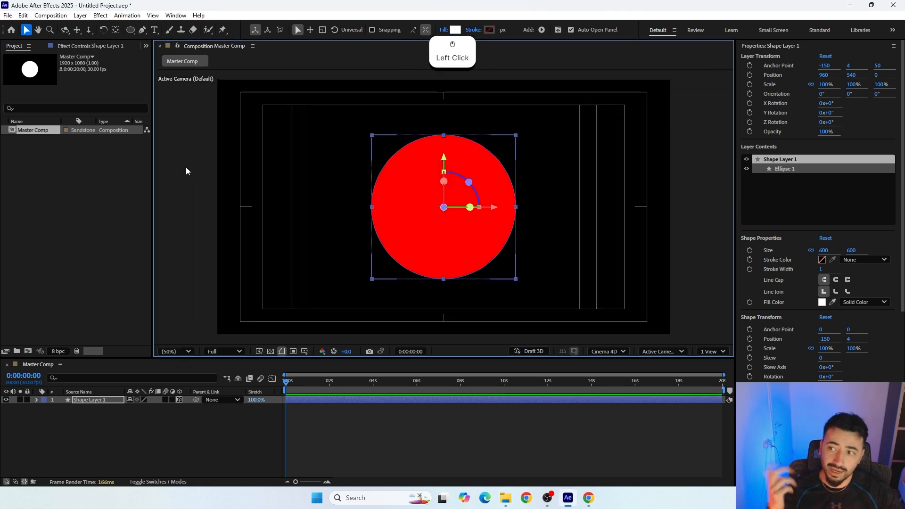
Step: Reveal Shape Layer 1's rotation properties and set its X Rotation to -45°
left_click(100, 404)
key("r")
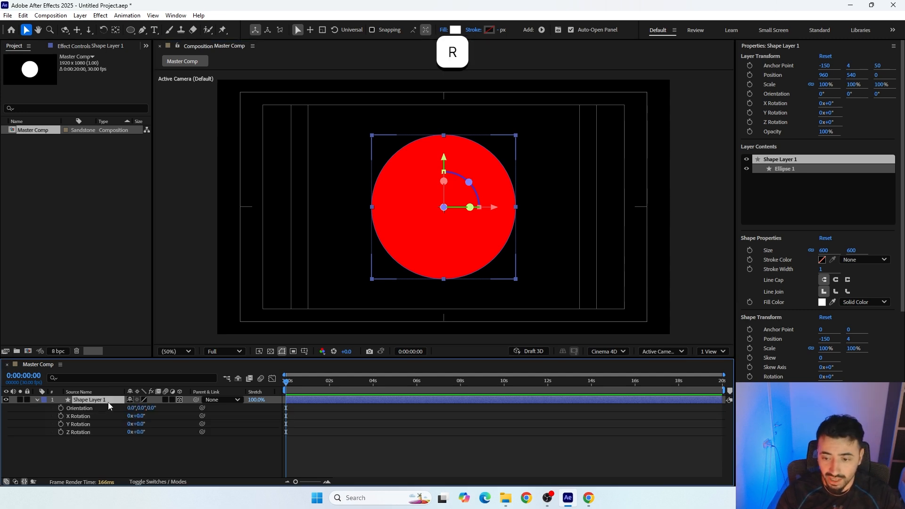
mouse_move(143, 415)
left_mouse_down()
mouse_move(119, 418)
mouse_move(139, 419)
left_mouse_up()
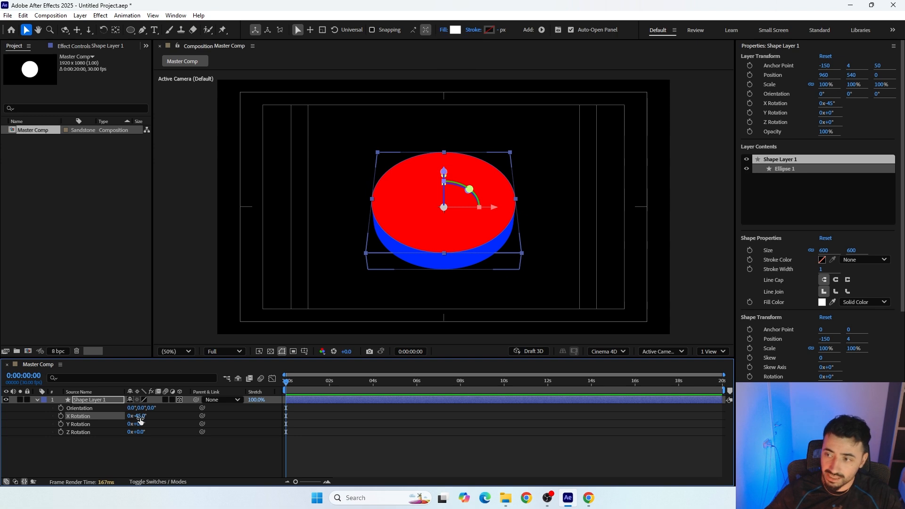
left_click(140, 417)
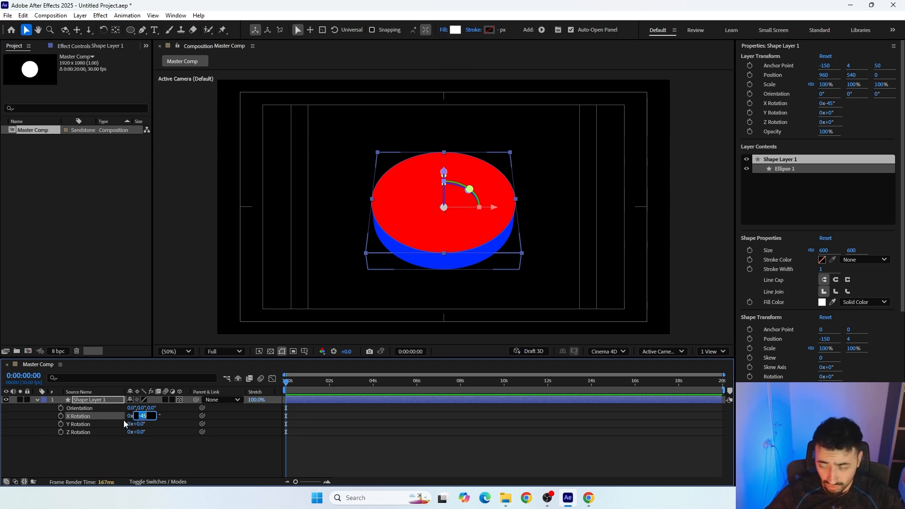
left_click(86, 425)
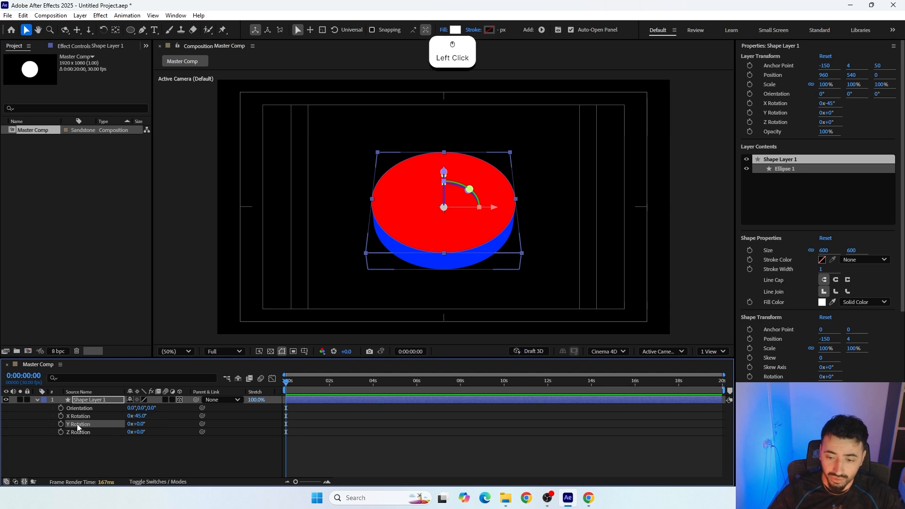
Step: Keyframe Shape Layer 1's Y Rotation from 0 at the first frame to one full revolution at 10 seconds
left_click(282, 384)
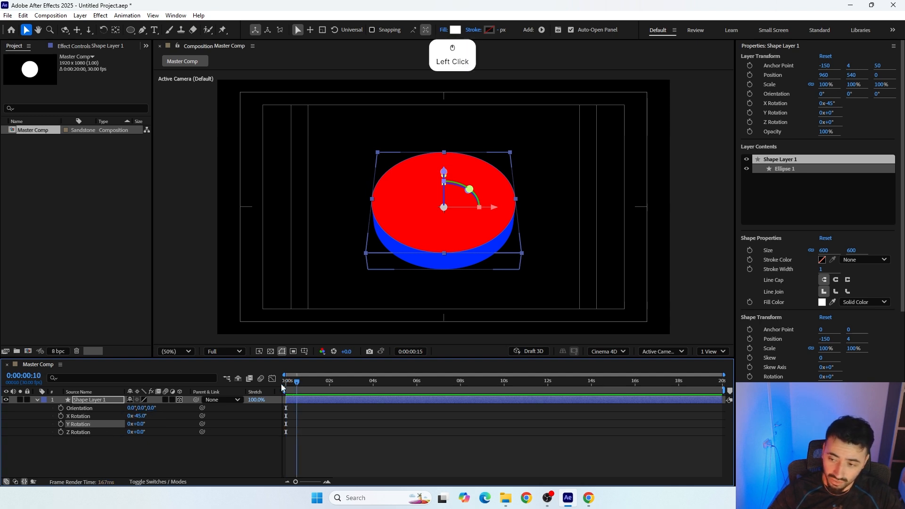
left_click(61, 424)
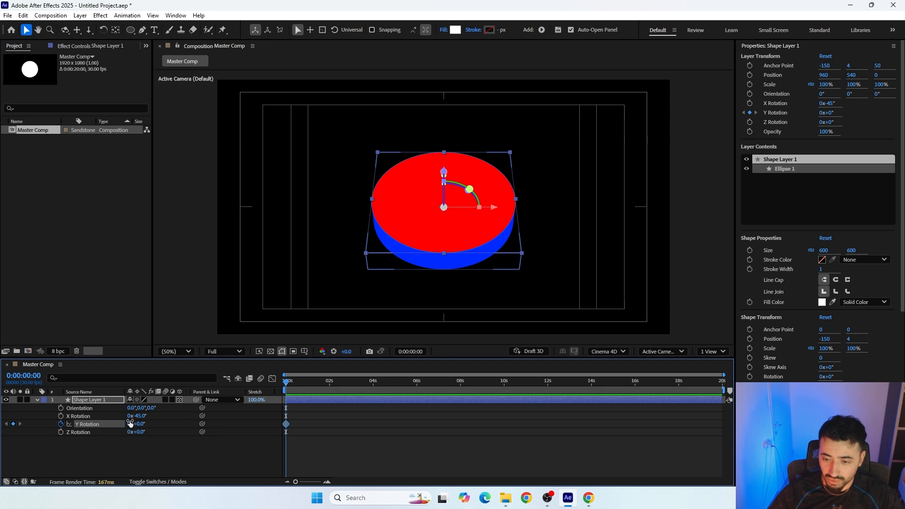
left_click_drag(292, 383, 505, 411)
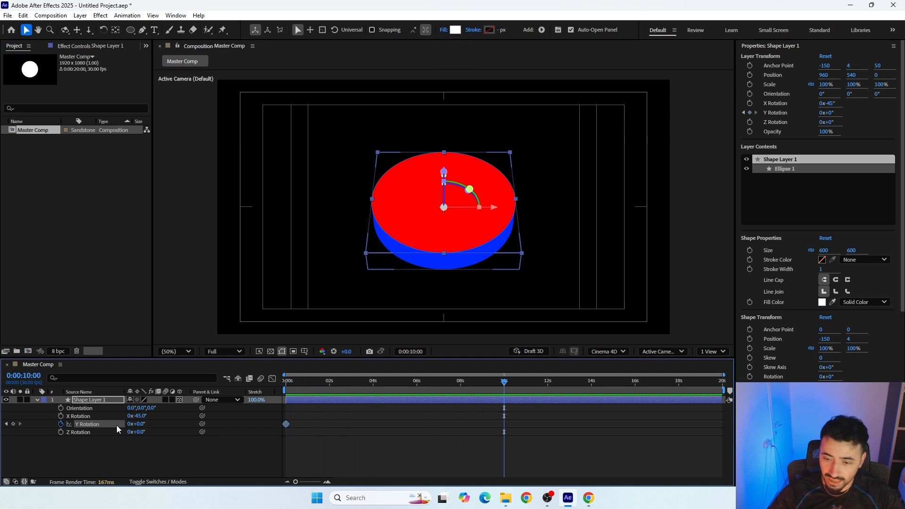
left_click(129, 424)
type("1")
key("End")
key("Return")
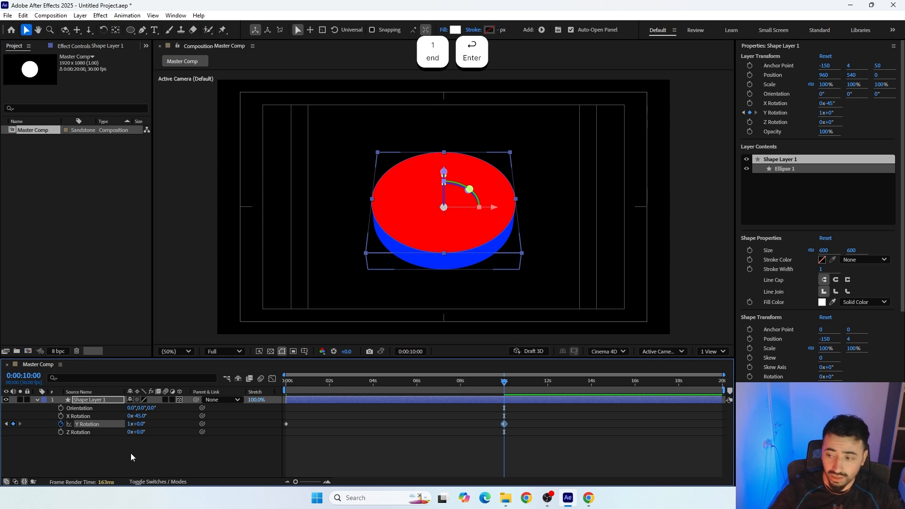
Step: Preview the disc's spin from the start, enable Draft 3D, and play the preview again
left_click_drag(504, 381, 271, 405)
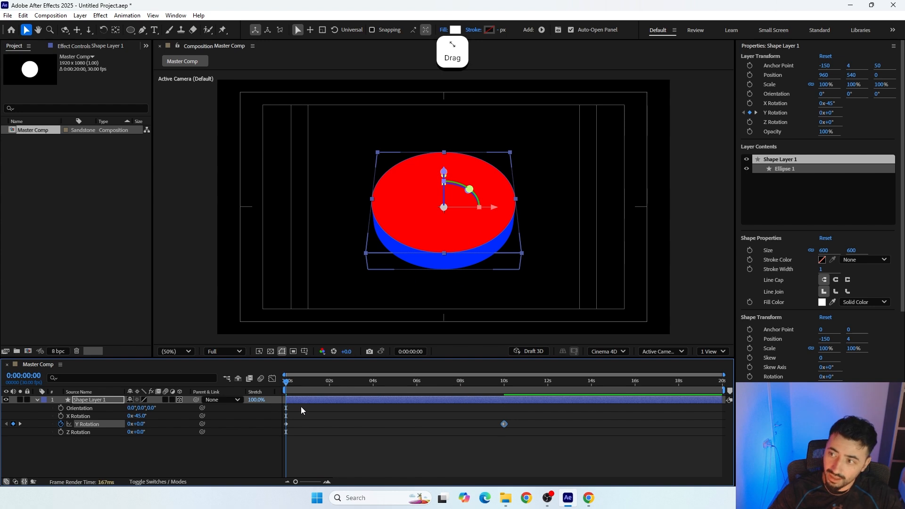
key("space")
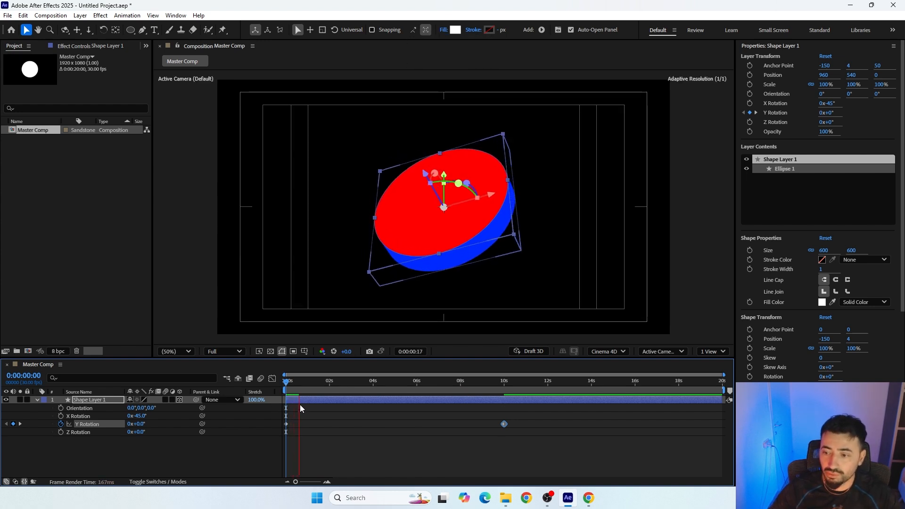
key("space")
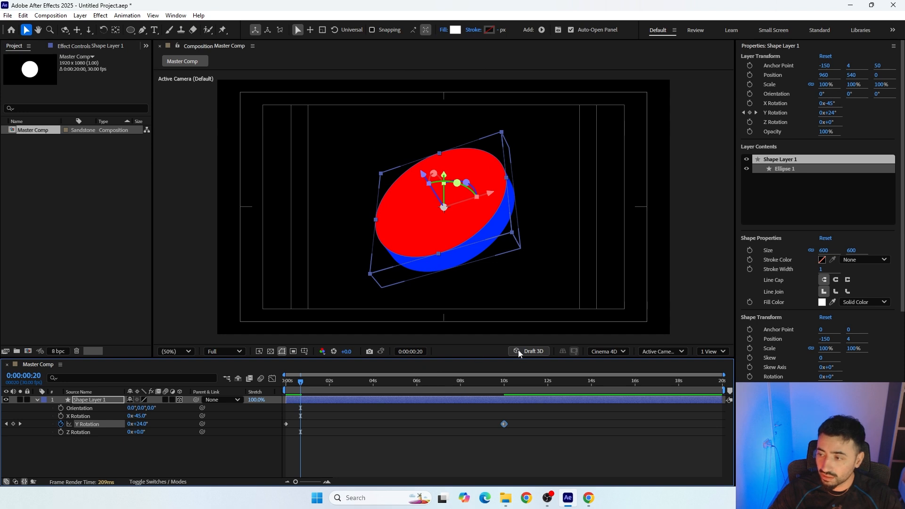
left_click(523, 353)
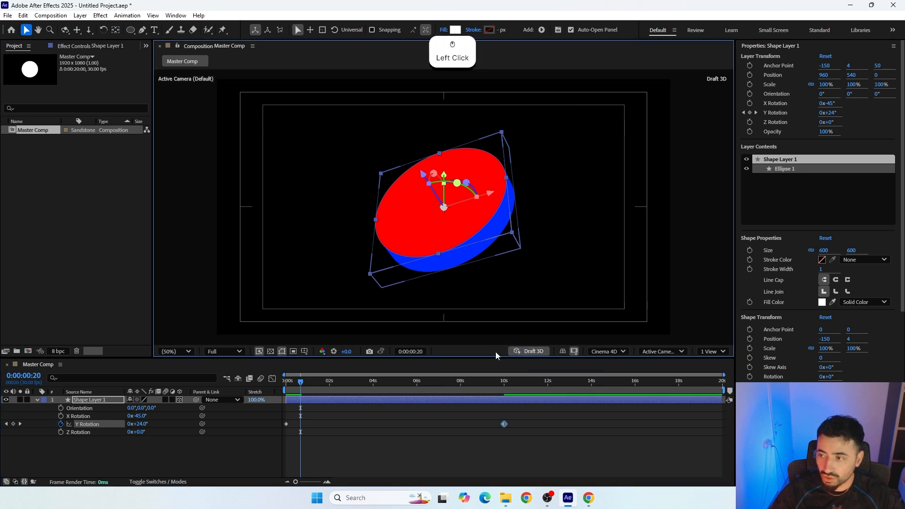
key("space")
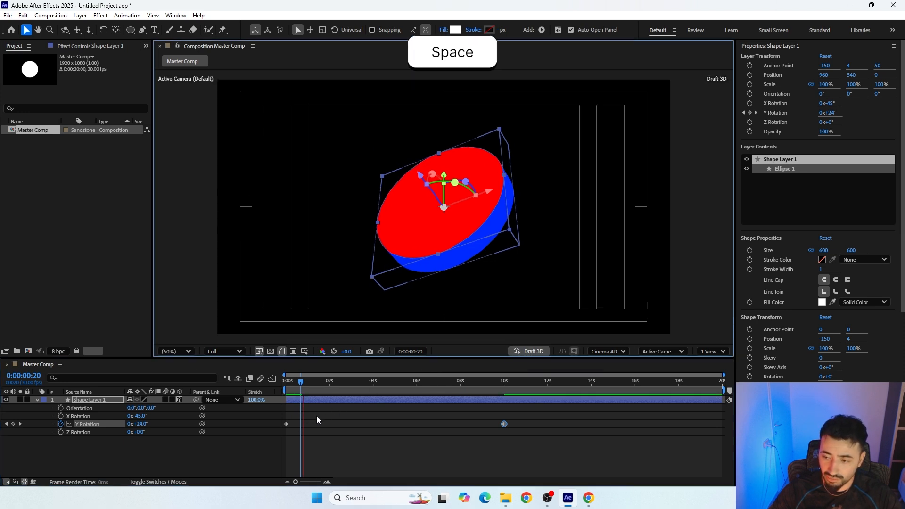
key("space")
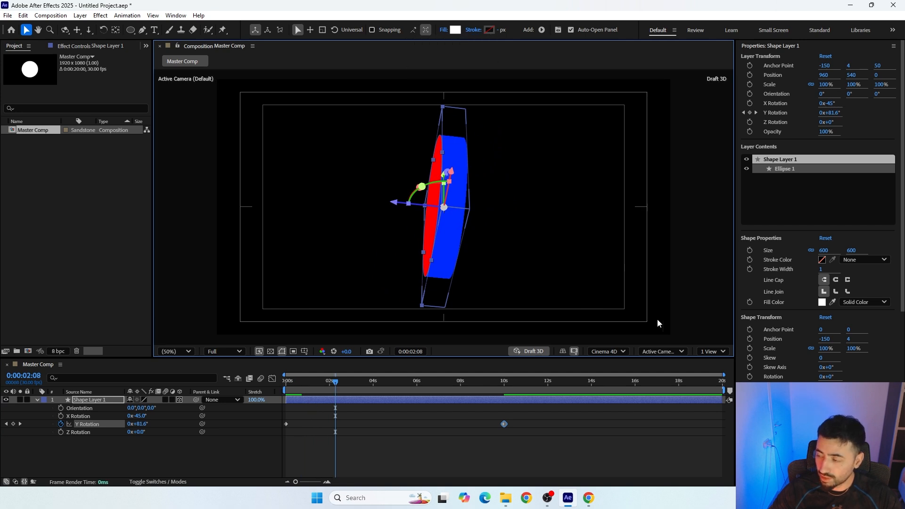
Step: Set the Extended Viewer opacity to 75%, deselect the layer and scrub back to 0:00:00:29
left_click(575, 353)
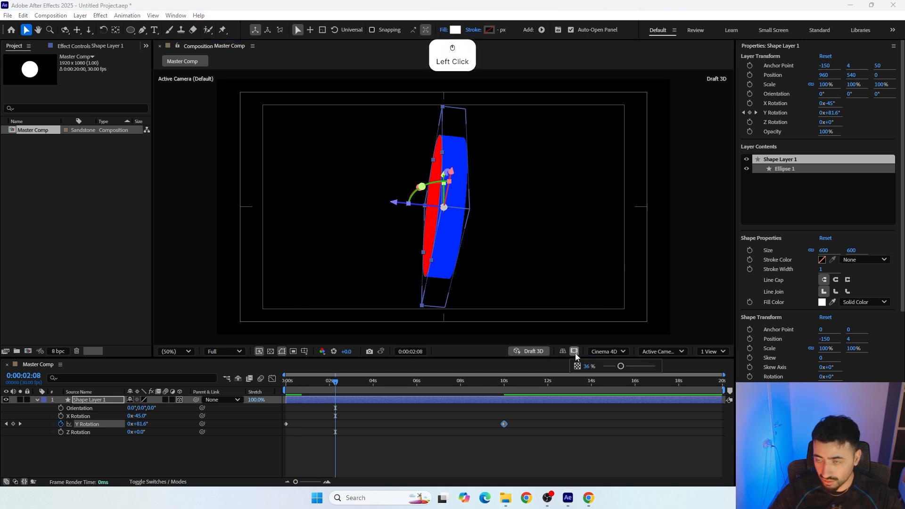
left_click_drag(621, 367, 641, 368)
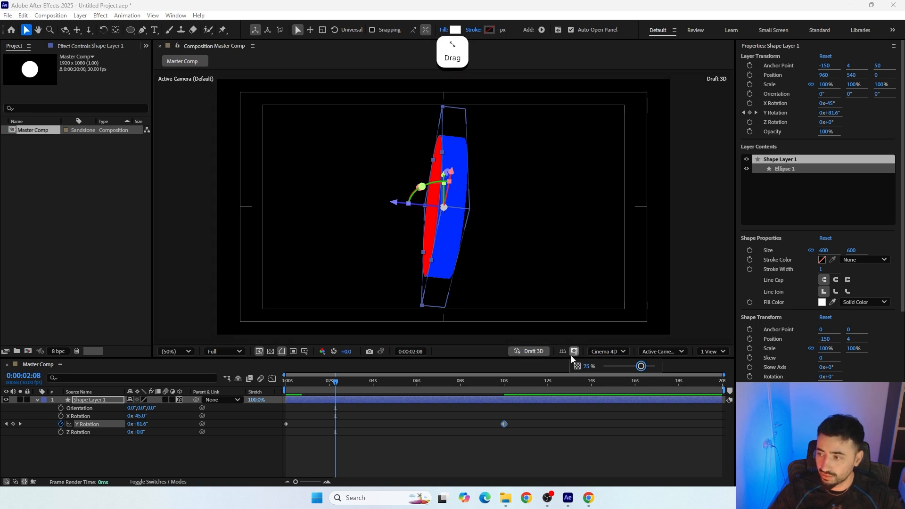
left_click(366, 451)
left_click_drag(346, 391, 307, 401)
left_click(302, 403)
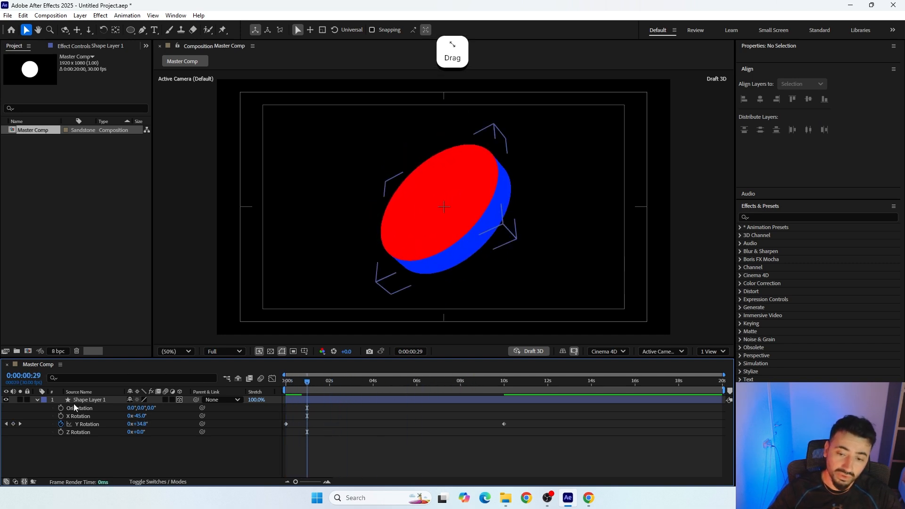
Step: Collapse Shape Layer 1 and pre-compose it into a composition named Shape, moving all attributes into it
left_click(37, 401)
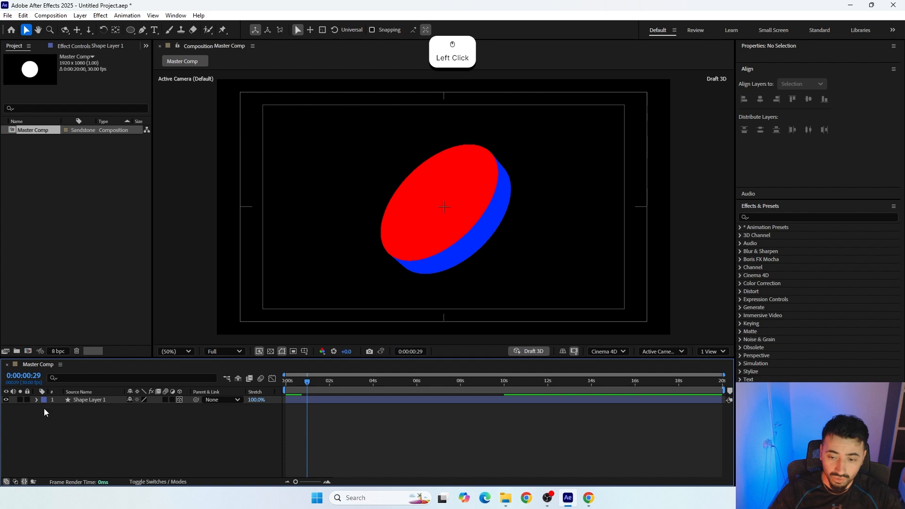
left_click(90, 401)
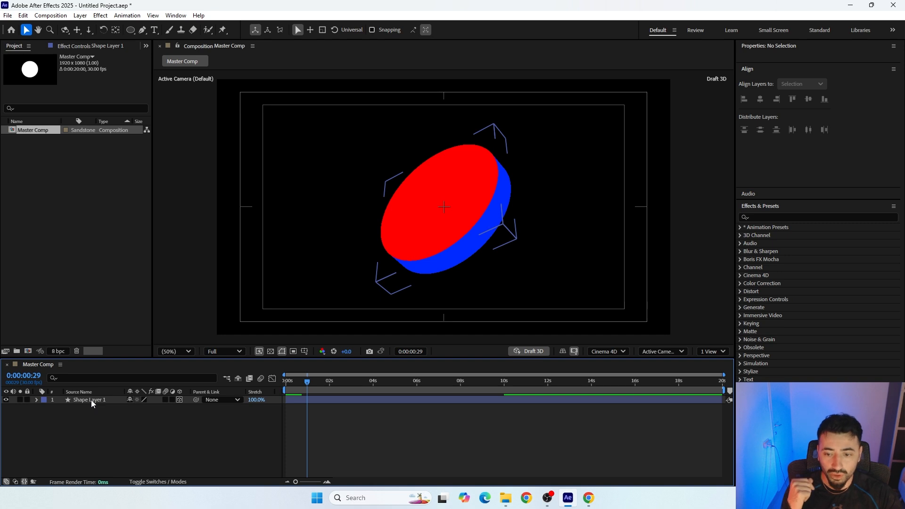
right_click(92, 399)
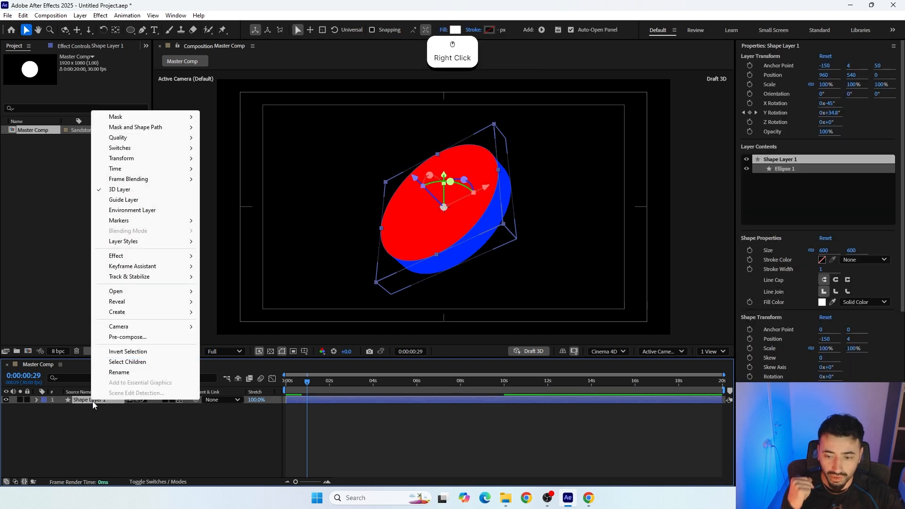
left_click(119, 337)
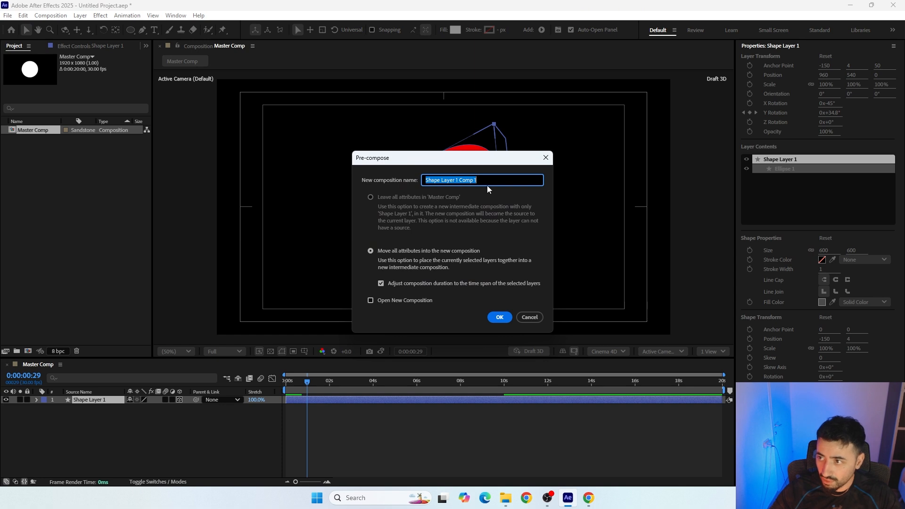
left_click_drag(487, 182, 445, 182)
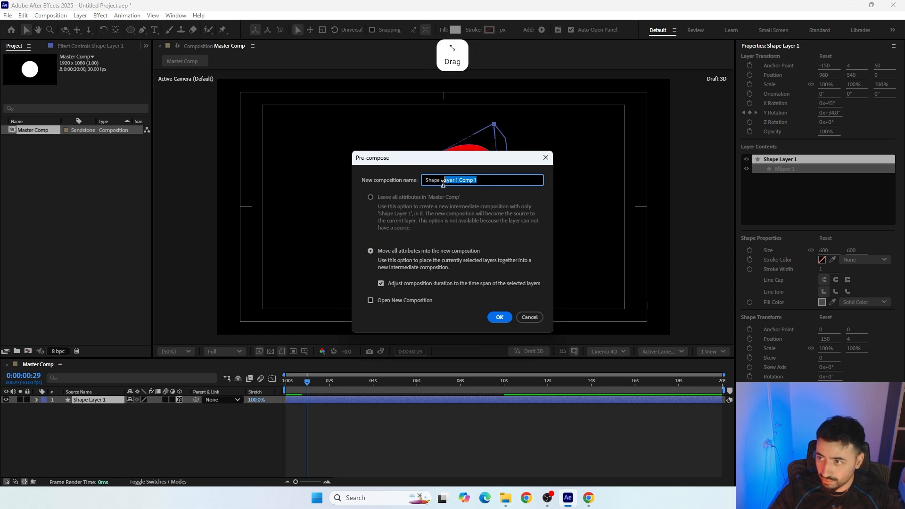
key("BackSpace")
key("BackSpace")
key("BackSpace")
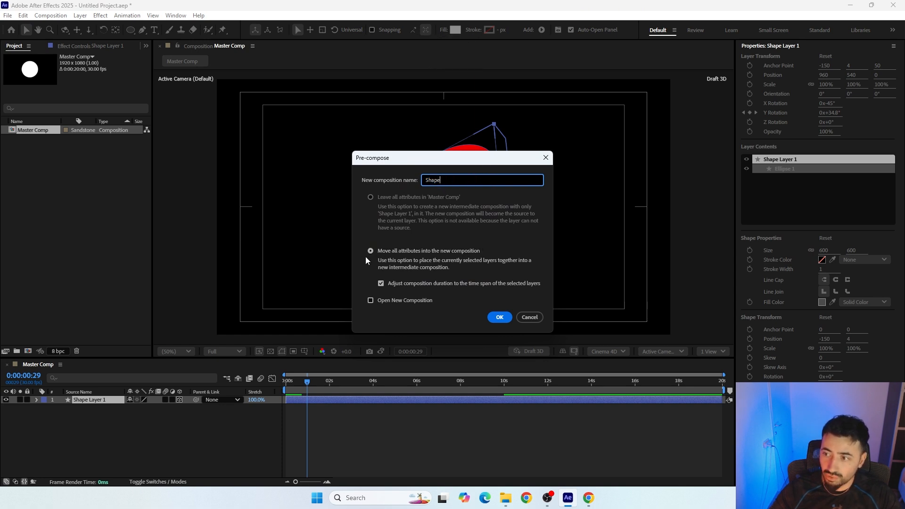
left_click(495, 317)
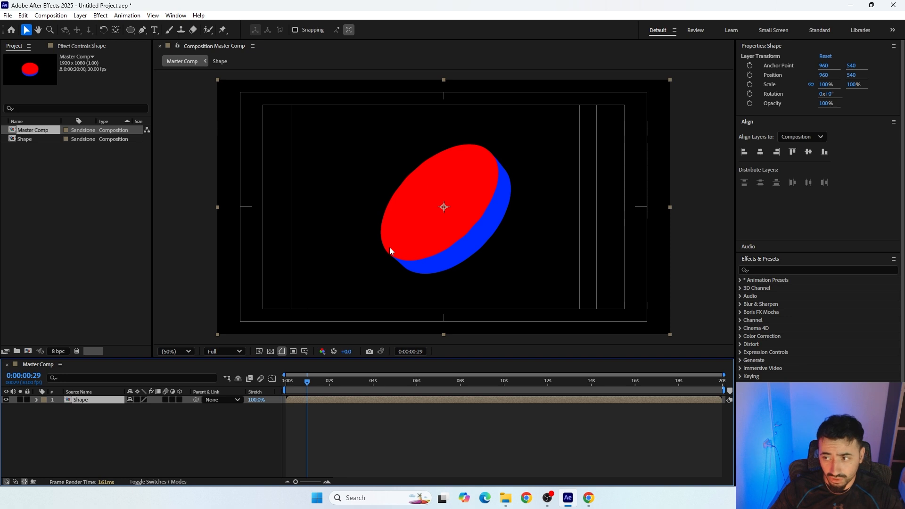
Step: Scrub through the first few seconds of Master Comp to check the pre-composed disc's rotation and face colours
left_click_drag(308, 385, 321, 383)
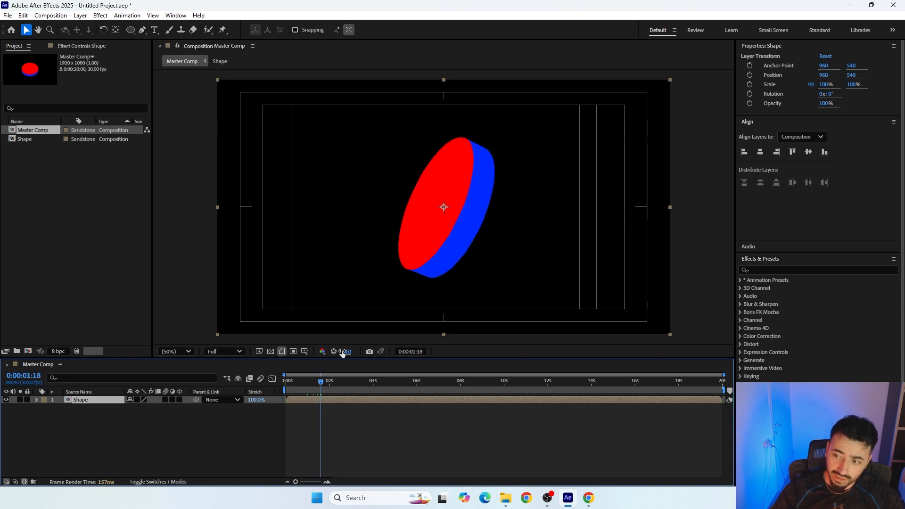
left_click(355, 381)
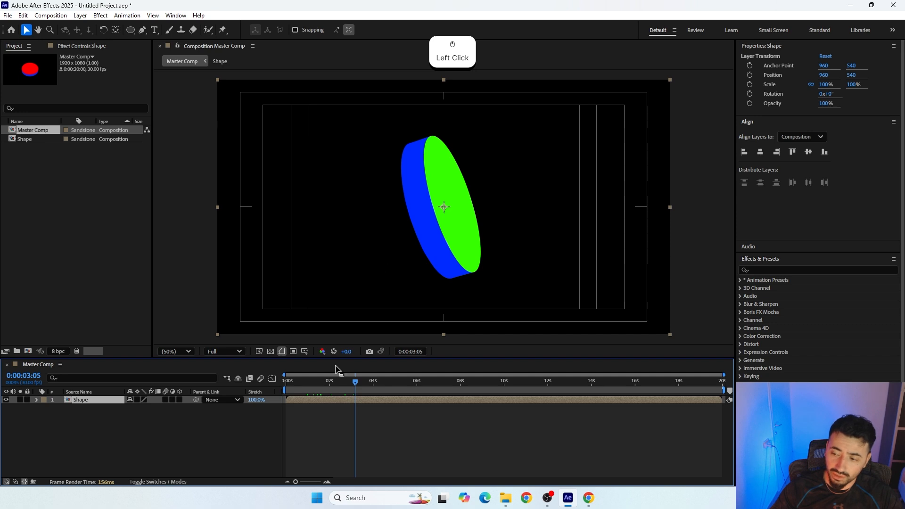
left_click_drag(347, 381, 323, 388)
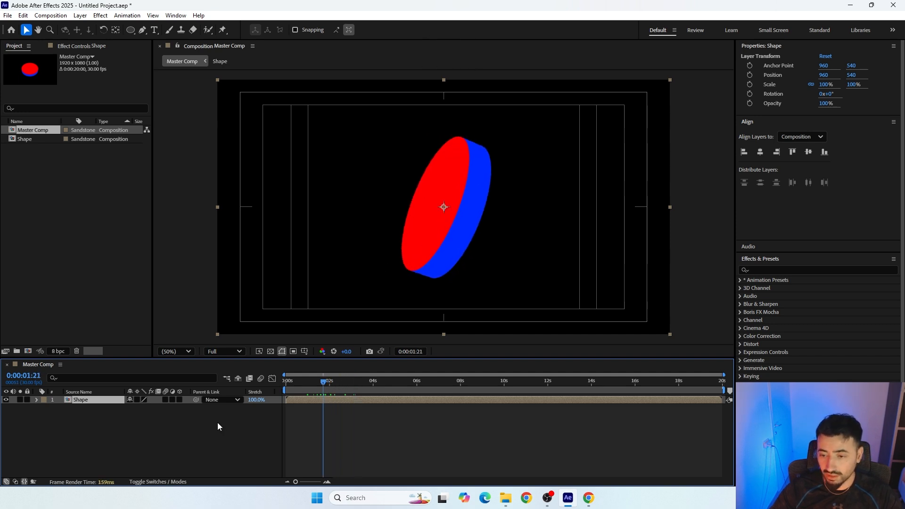
Step: Apply the Color Key effect to the Shape layer and sample the disc's blue side as its key colour
left_click(759, 271)
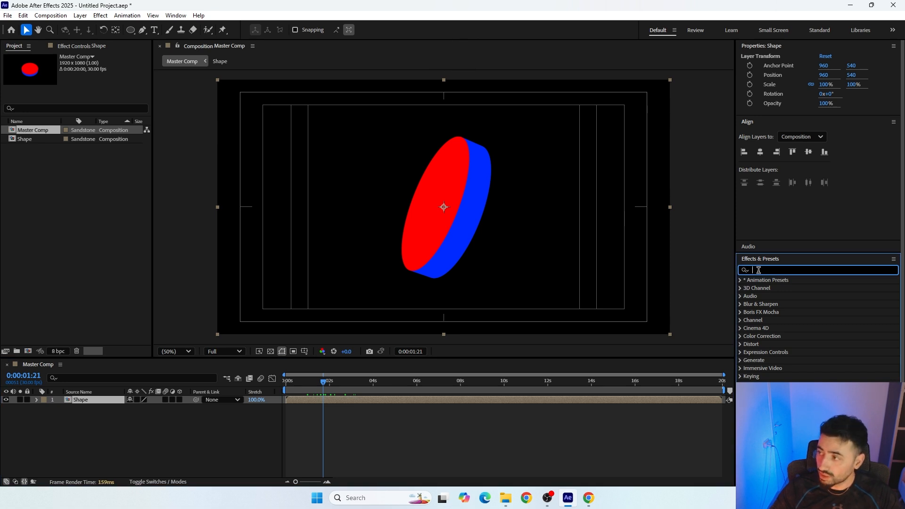
type("key")
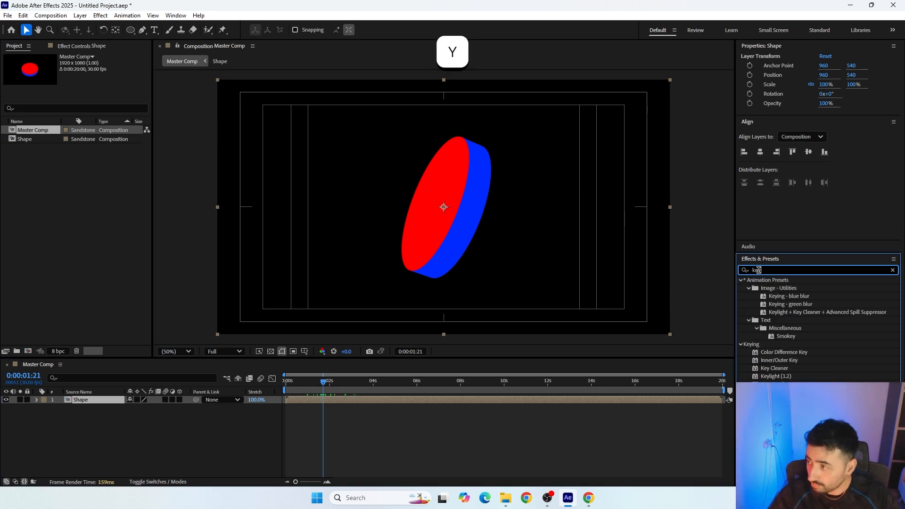
left_click_drag(768, 402, 94, 401)
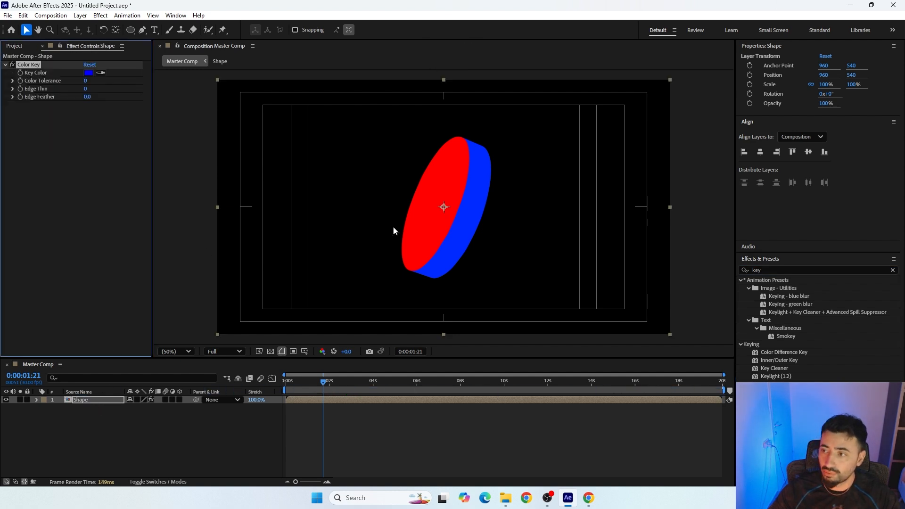
scroll(439, 220, "up", 2)
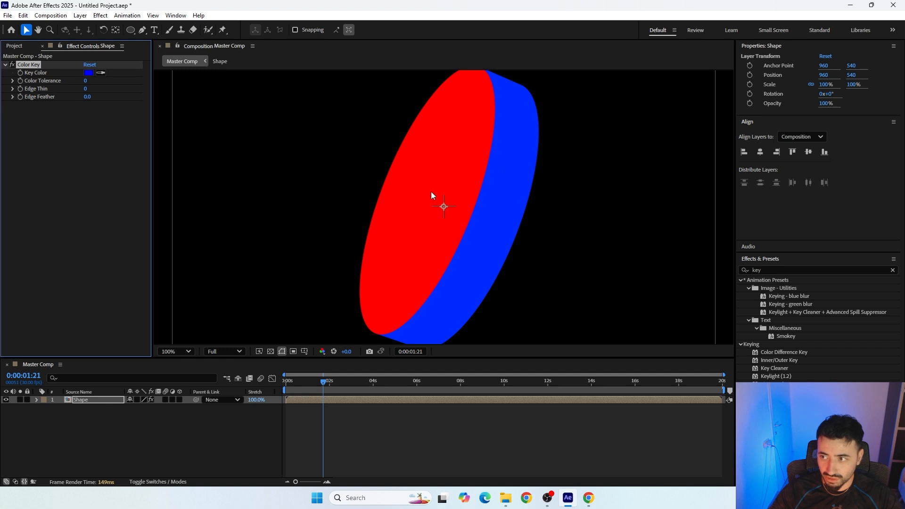
left_click(100, 73)
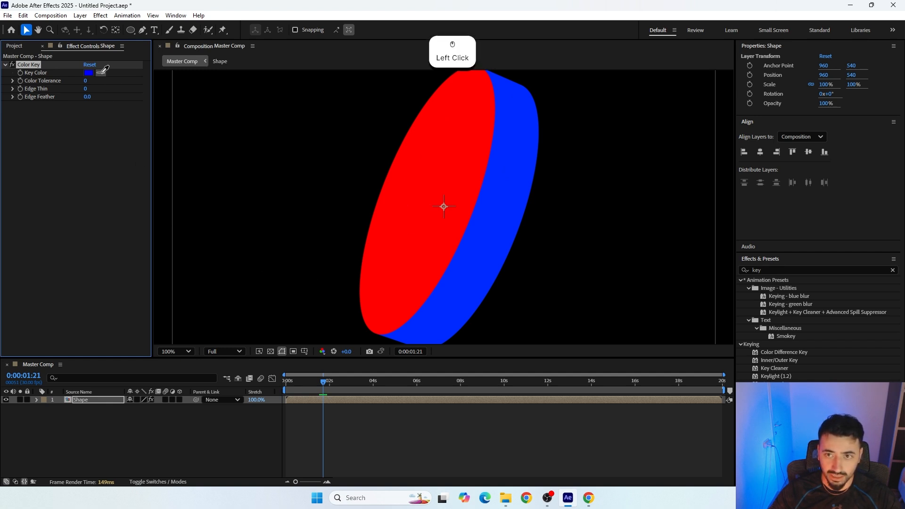
left_click(502, 217)
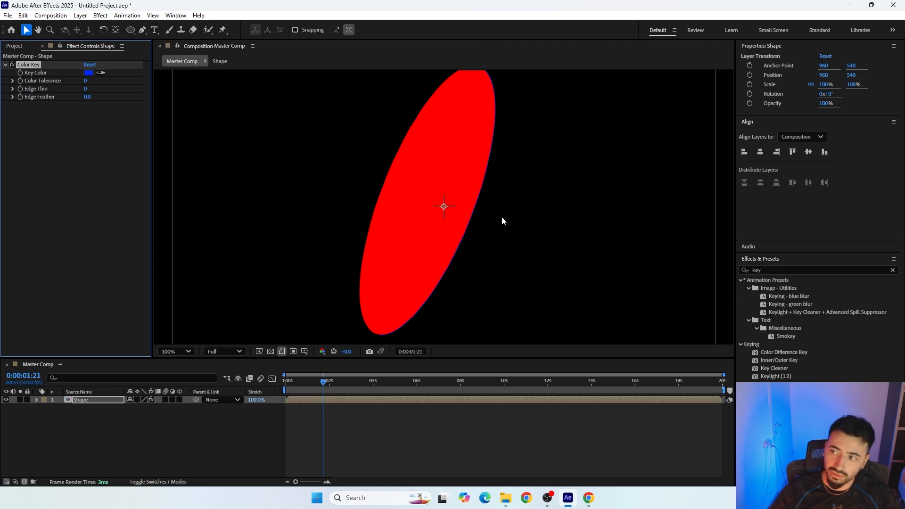
Step: At 0:00:03:08, duplicate the Color Key effect and sample the disc's green back face as the copy's key colour
left_click_drag(325, 382, 357, 390)
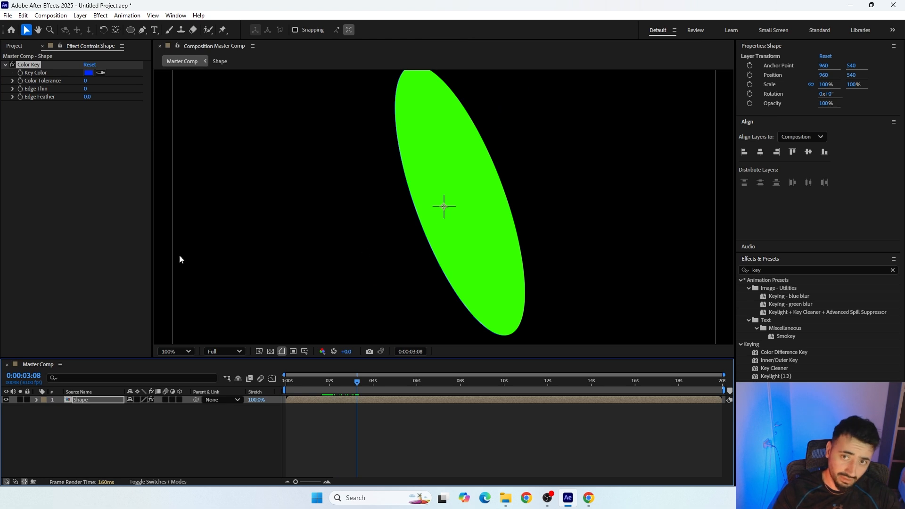
left_click(25, 64)
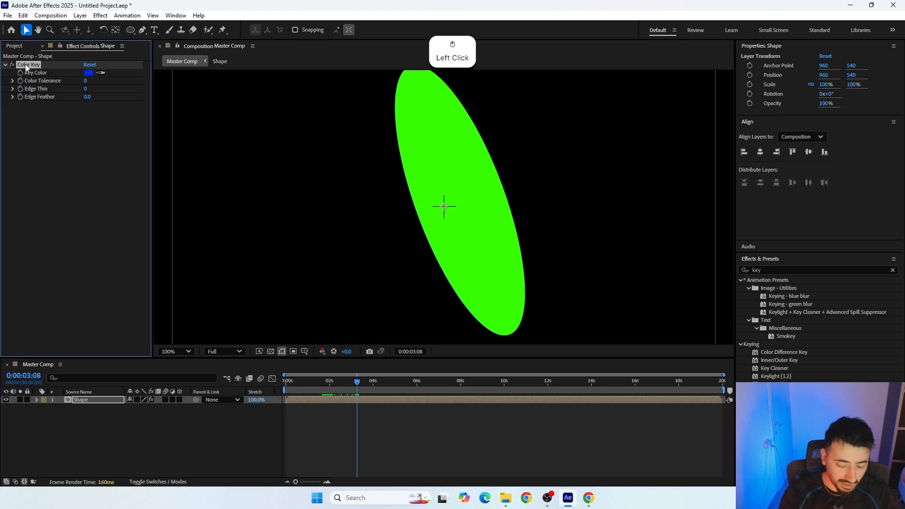
key("ctrl+d")
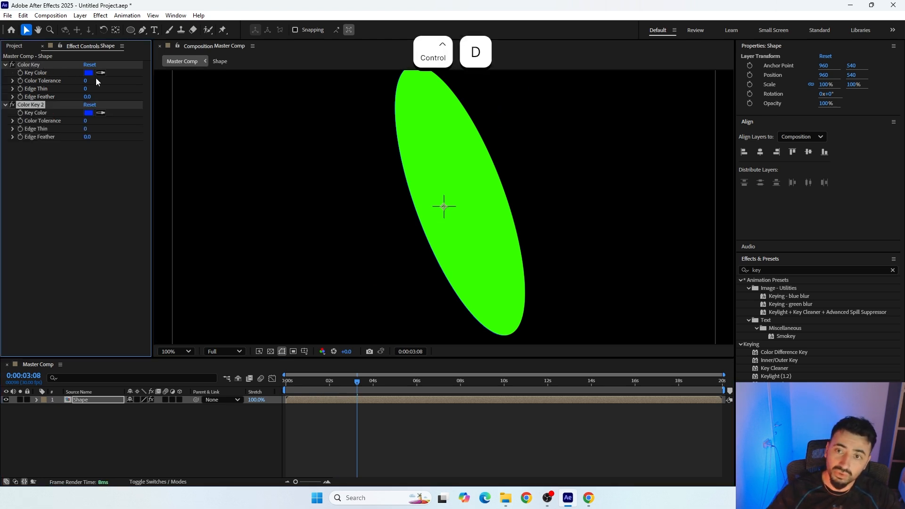
left_click(102, 113)
left_click(435, 152)
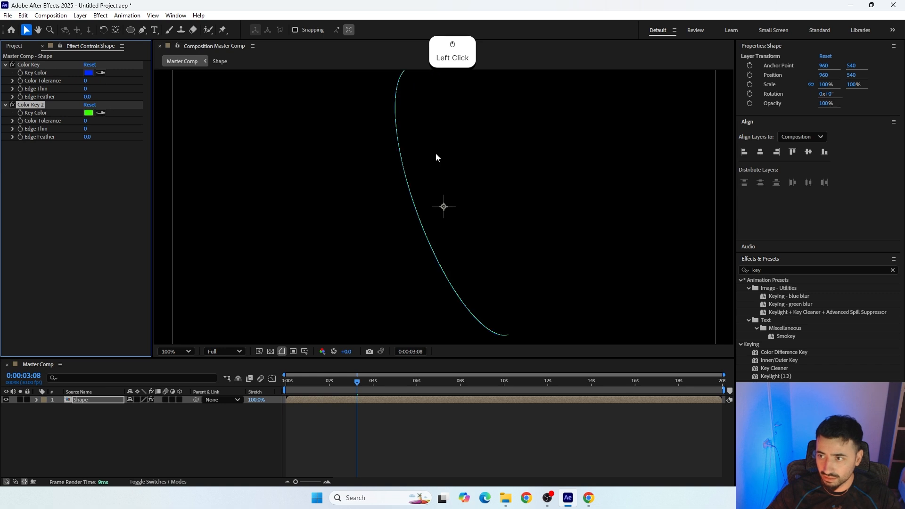
Step: Scrub between the disc's front and back views and toggle the transparency grid on and off to inspect the keyed edges
left_click_drag(351, 385, 331, 384)
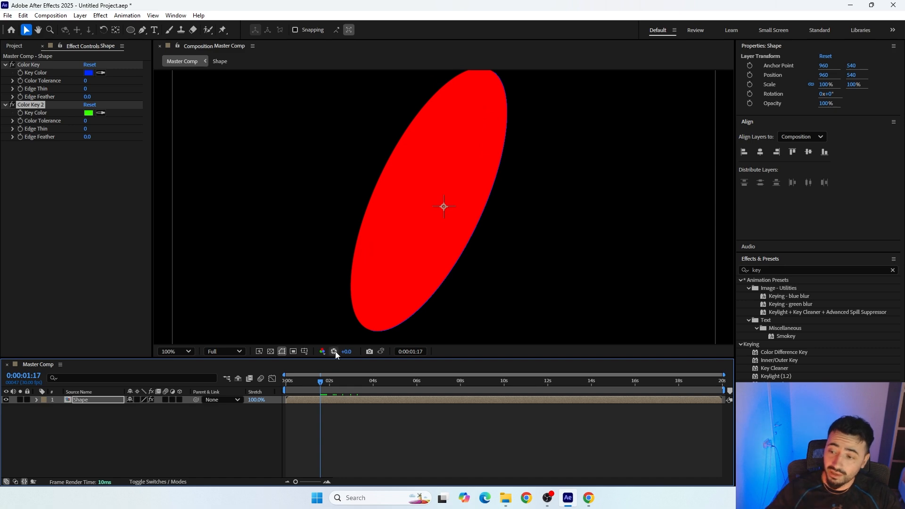
left_click_drag(321, 384, 349, 382)
left_click(270, 351)
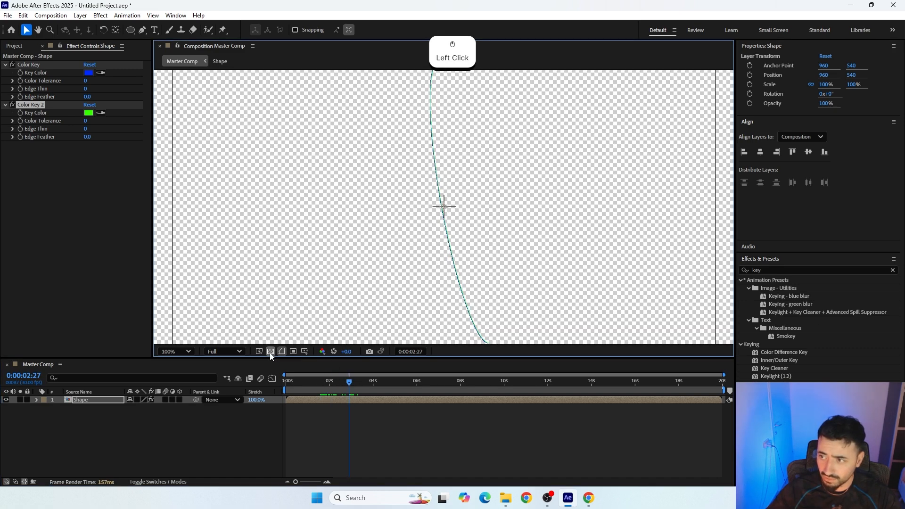
left_click(270, 352)
left_click_drag(349, 384, 330, 385)
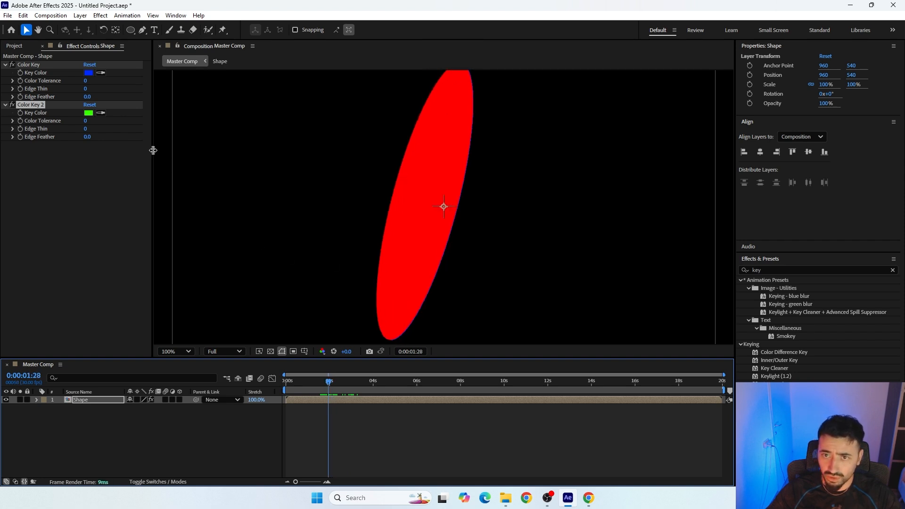
Step: Set Color Tolerance to 255 on both Color Key effects and scrub to 0:00:02:00 to check the edges
left_click(85, 81)
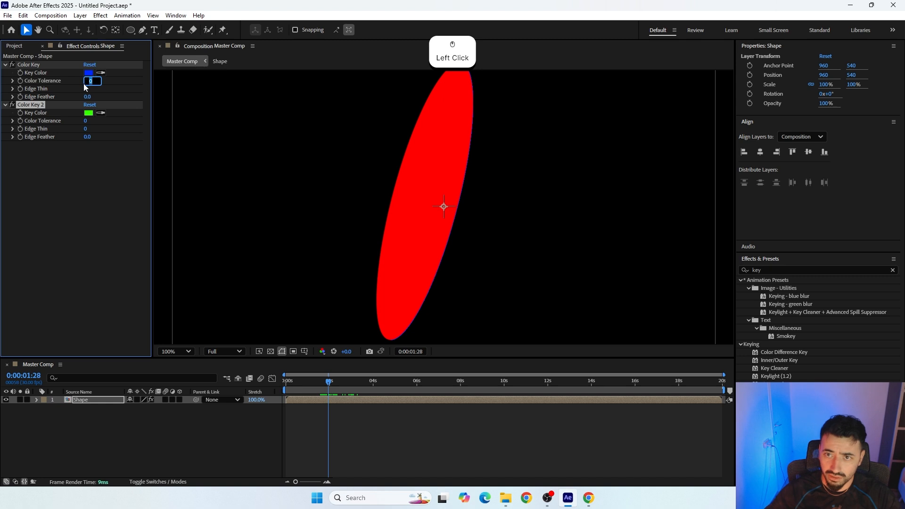
left_click(77, 83)
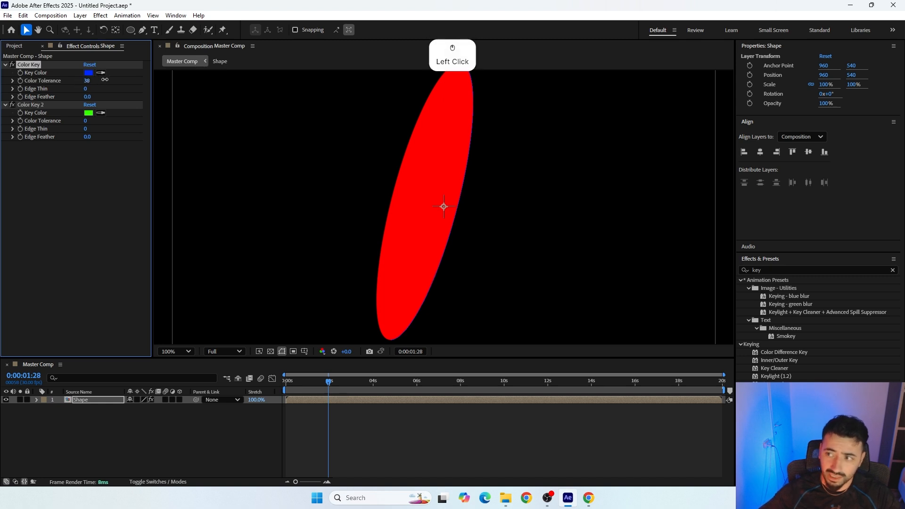
left_click_drag(85, 81, 317, 99)
scroll(479, 176, "up", 2)
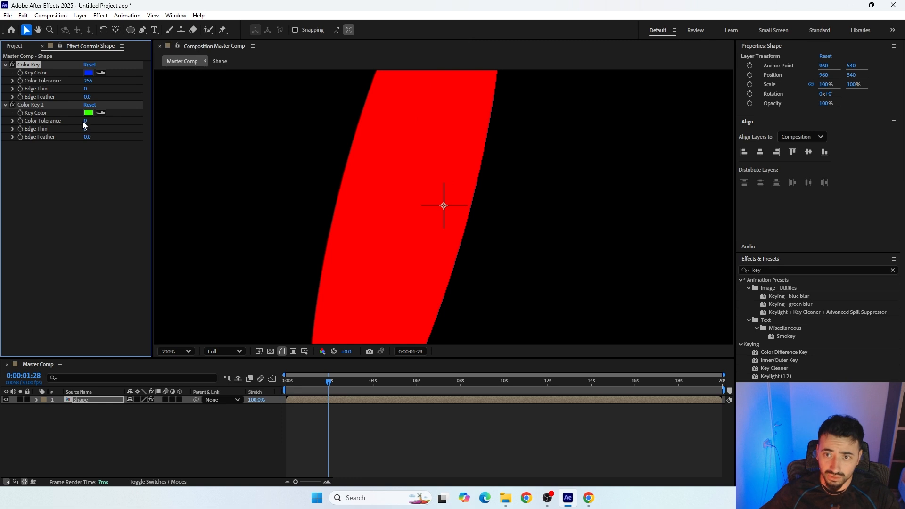
left_click_drag(85, 121, 152, 120)
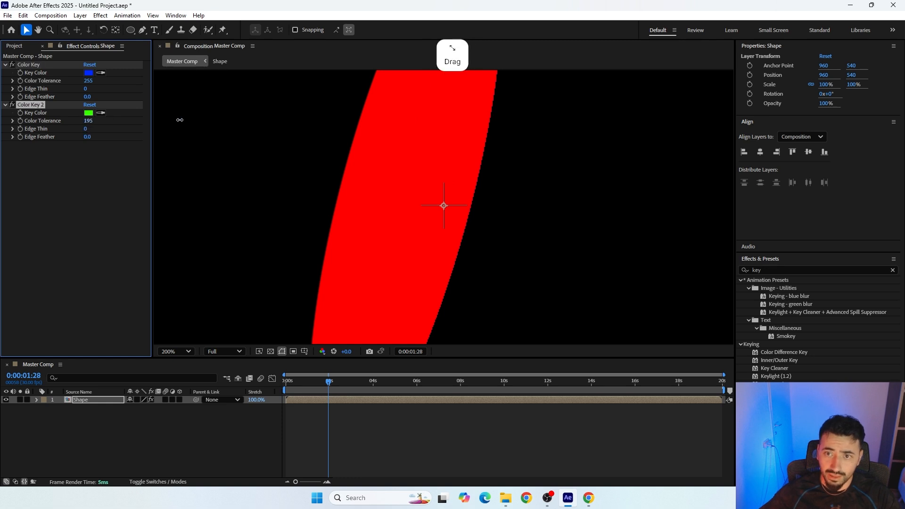
left_click_drag(329, 383, 327, 404)
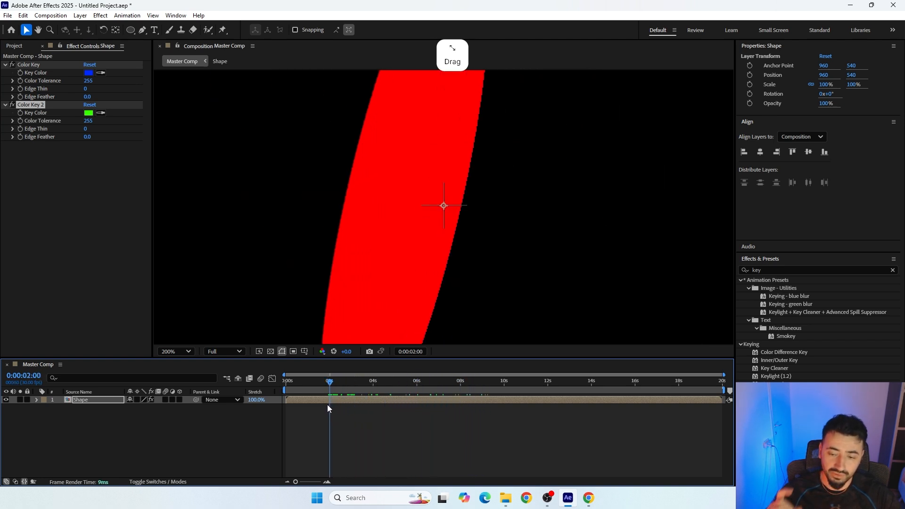
Step: Duplicate the keyed Shape layer and rename the lower copy Shape Front
left_click(83, 400)
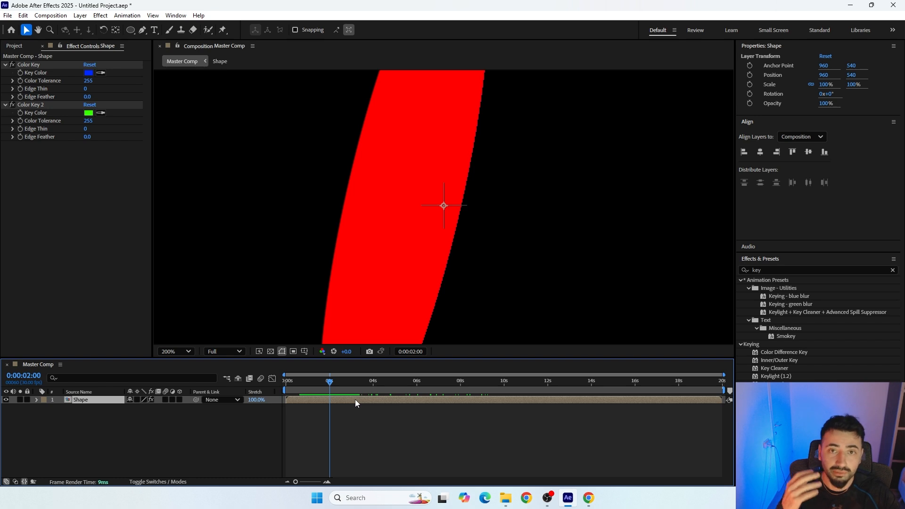
left_click(85, 404)
key("ctrl+d")
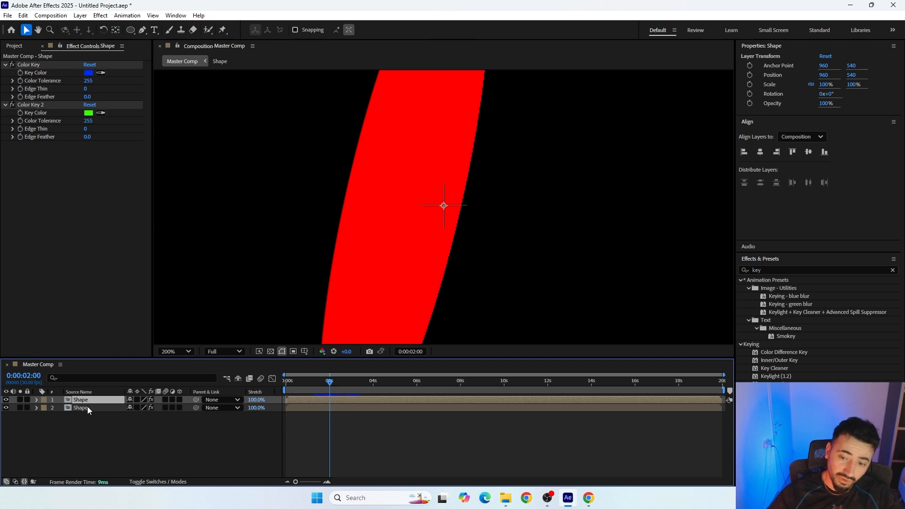
left_click(90, 408)
key("Return")
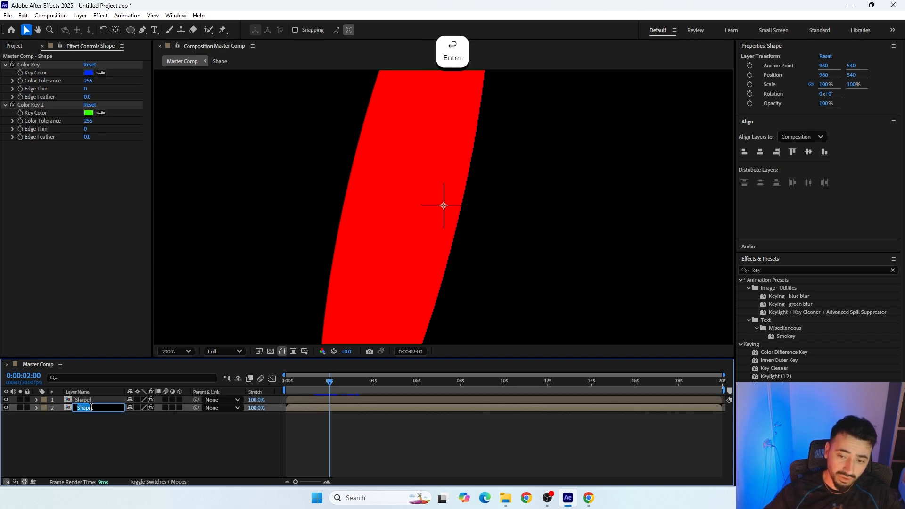
key("Right")
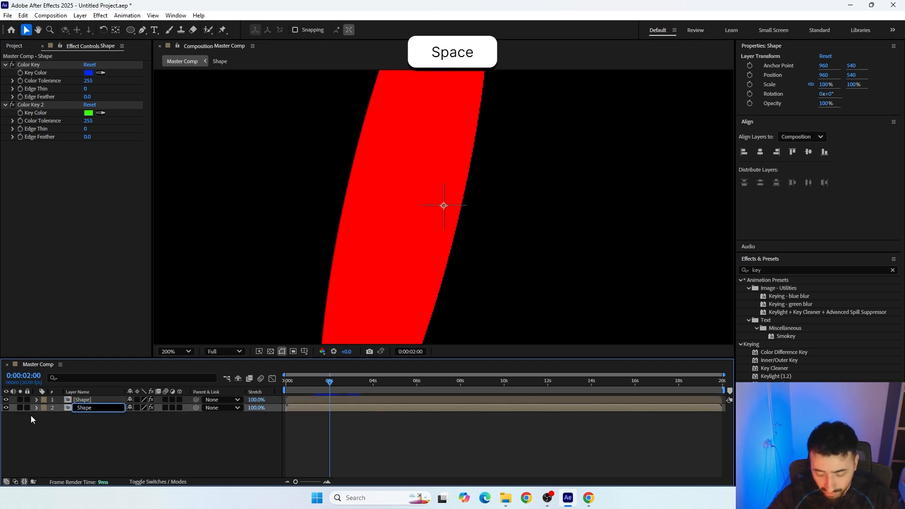
type("Front")
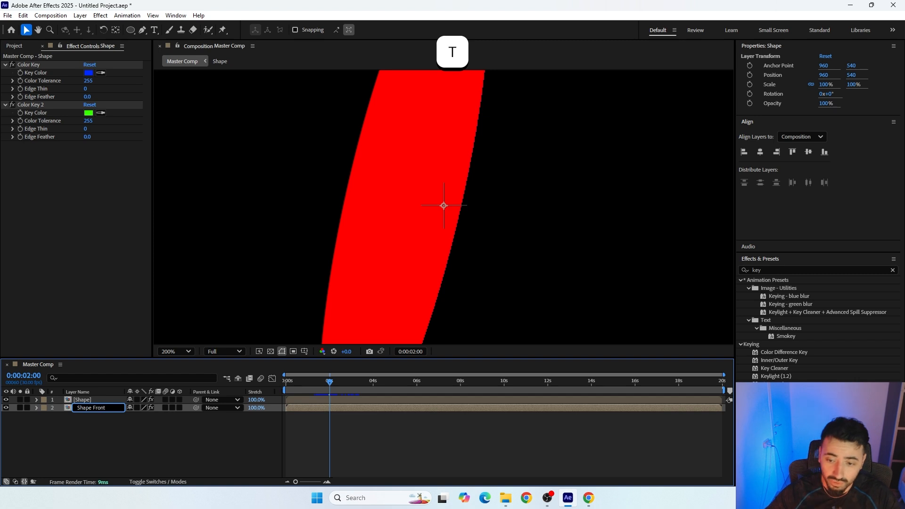
key("Return")
Step: Rename the upper Shape layer as Shape Side
left_click(75, 400)
key("Return")
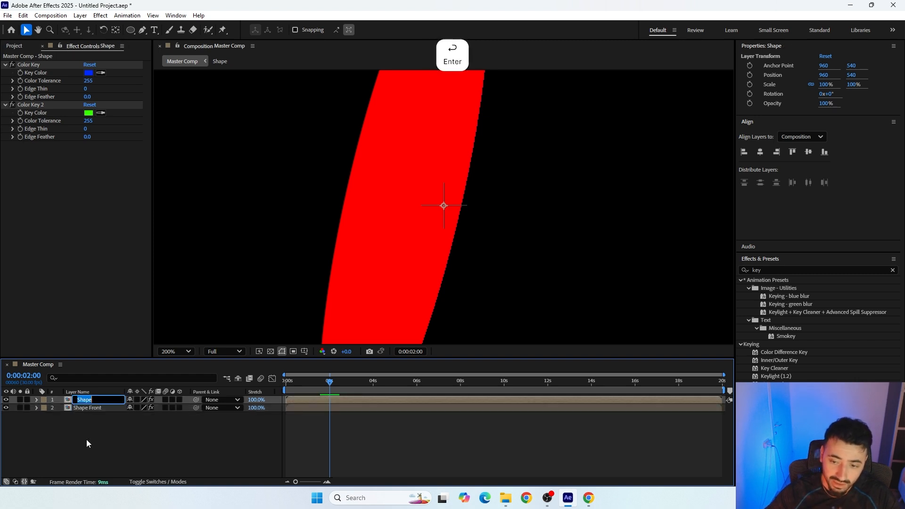
key("Right")
type("Side")
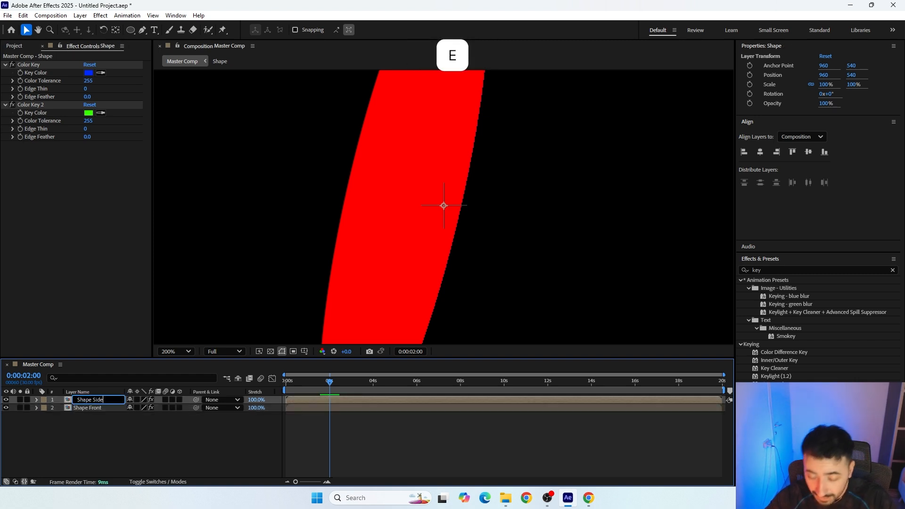
key("Return")
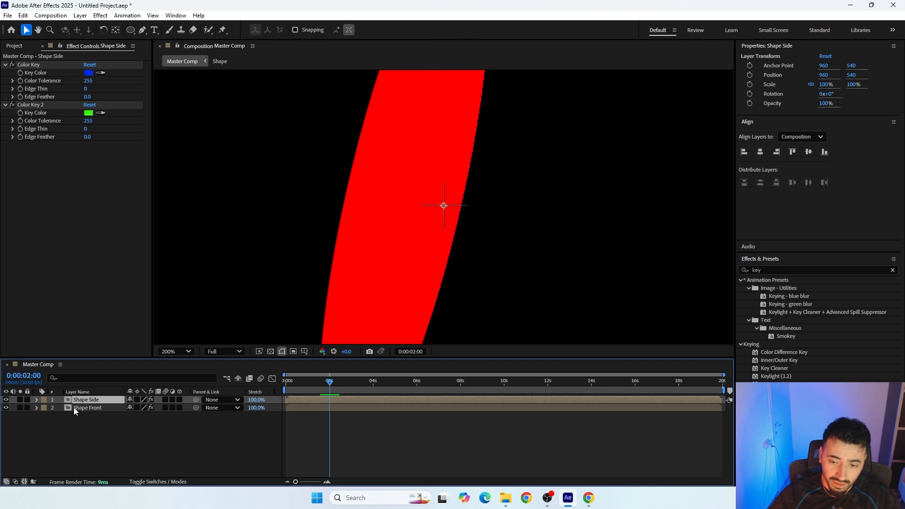
Step: Hide the Shape Front layer and turn off both Color Key effects on Shape Side
left_click(9, 405)
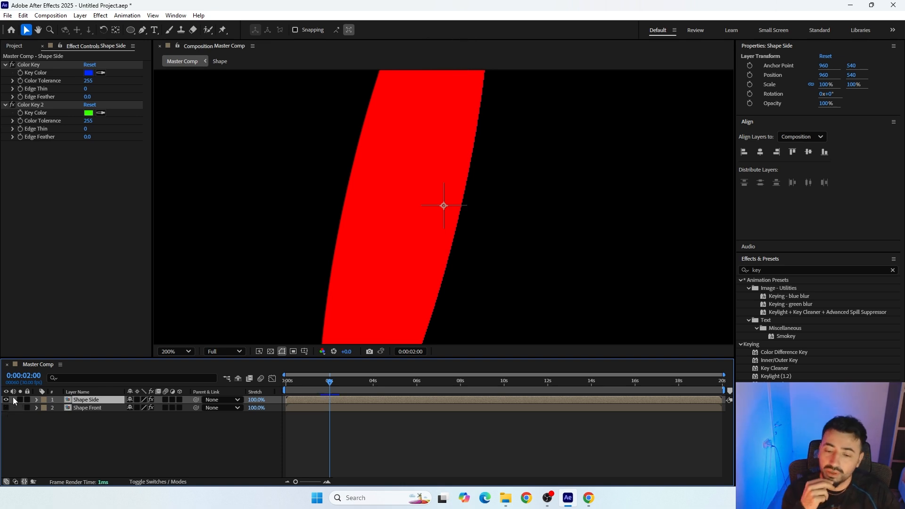
left_click(12, 65)
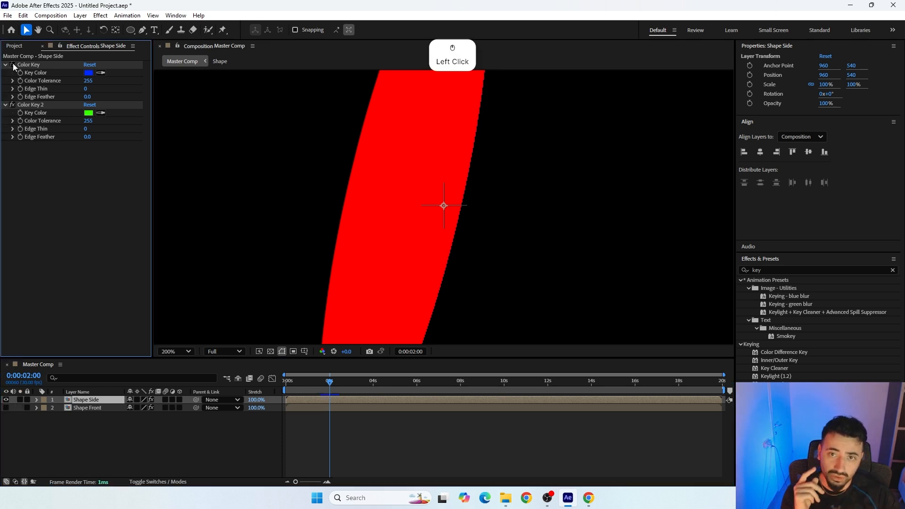
left_click(12, 105)
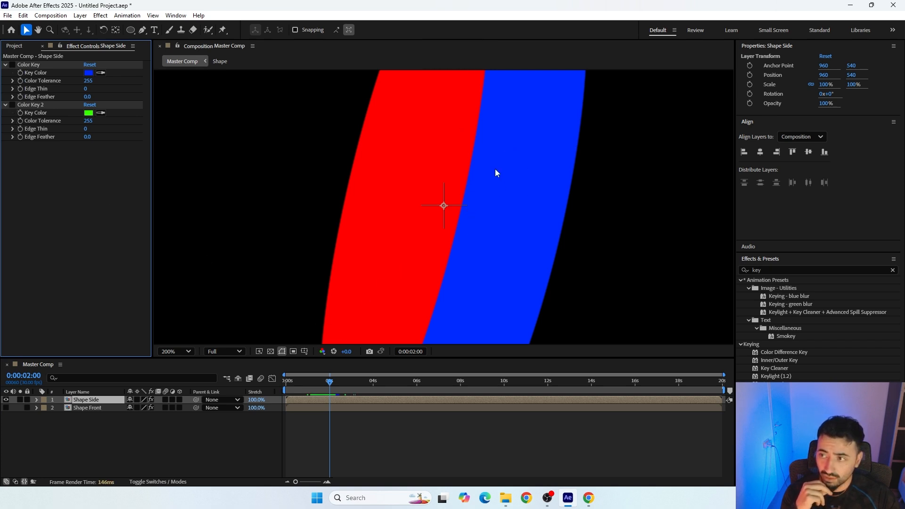
scroll(499, 177, "down", 2)
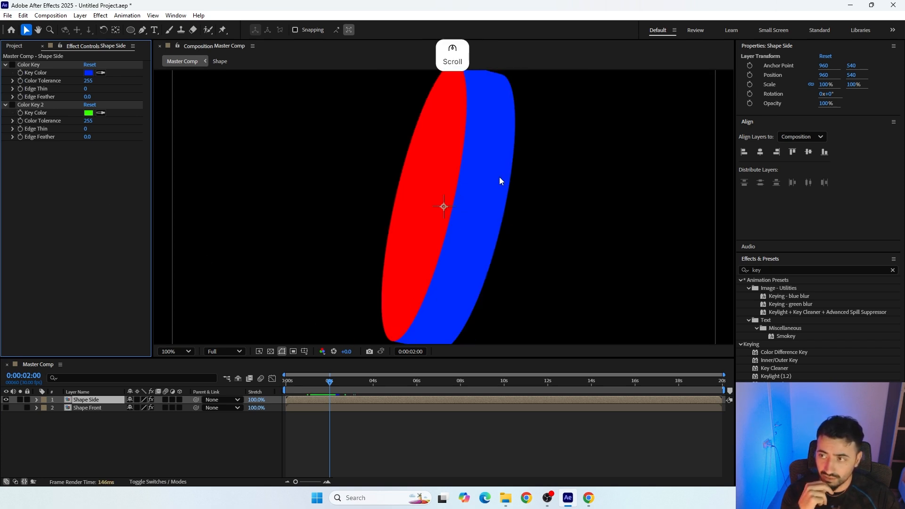
Step: On Shape Side, sample the red front face for Color Key, turn it on, and re-enable Color Key 2 at 0:00:03:06
left_click(100, 72)
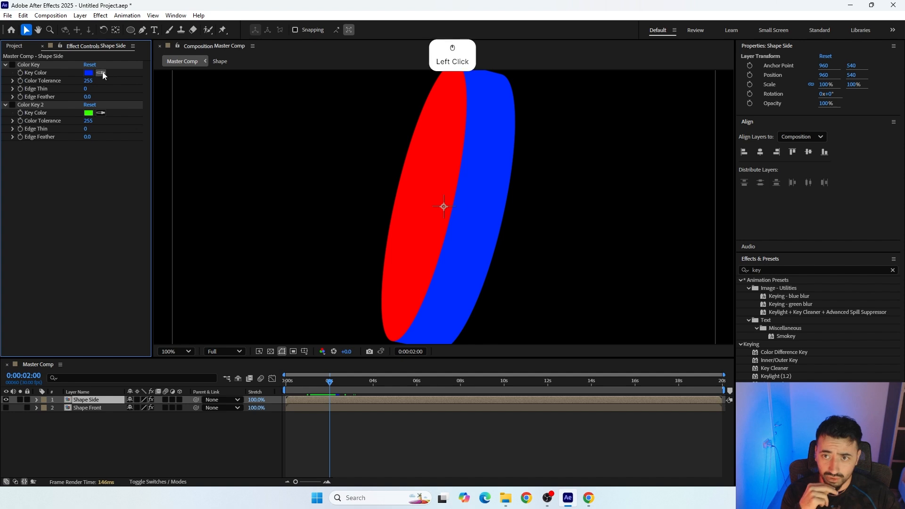
left_click(429, 163)
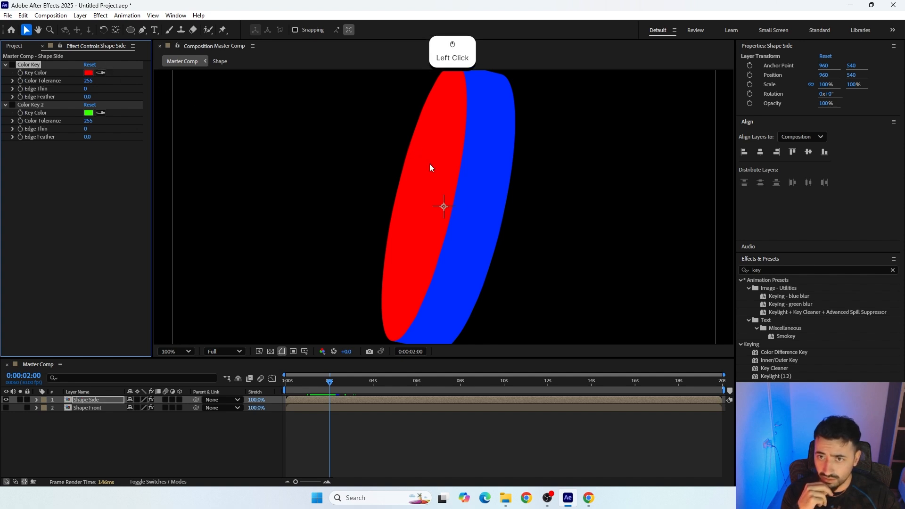
left_click(12, 65)
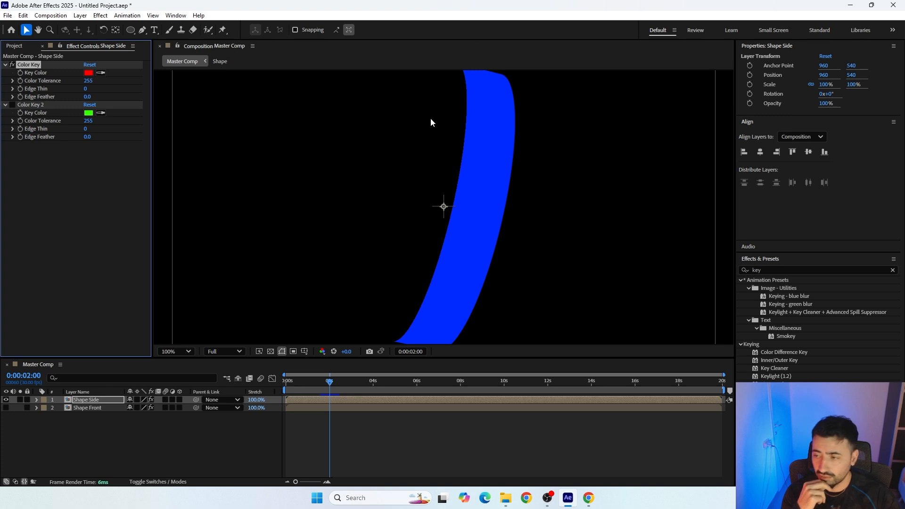
left_click_drag(330, 383, 355, 384)
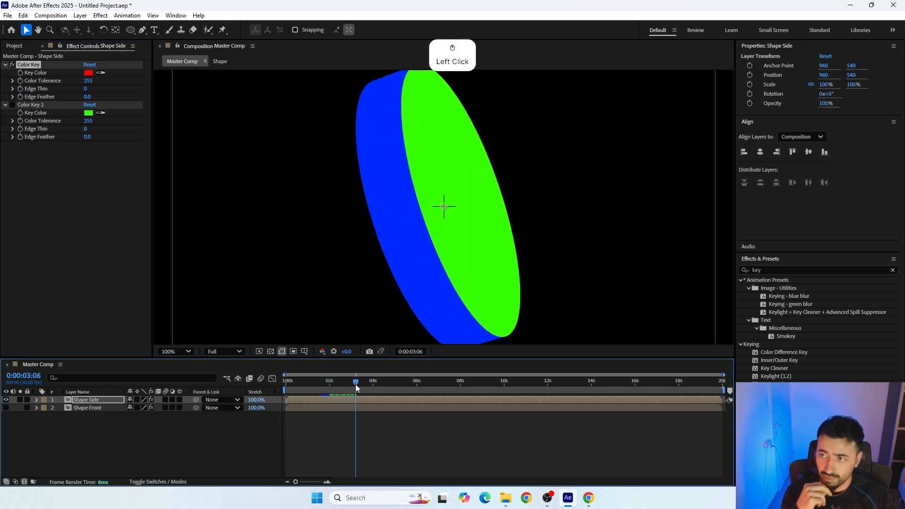
left_click(12, 105)
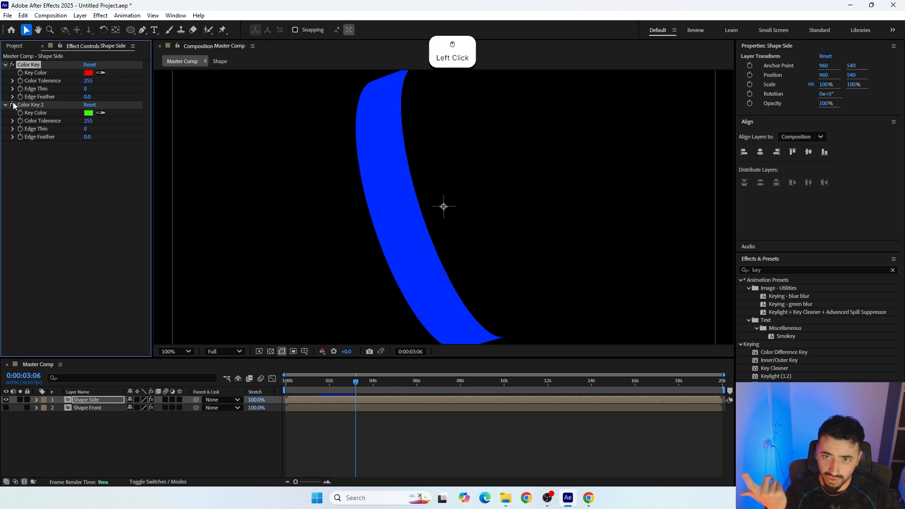
Step: Duplicate the Shape Side layer and hide the original Shape Side layer
left_click_drag(356, 382, 317, 389)
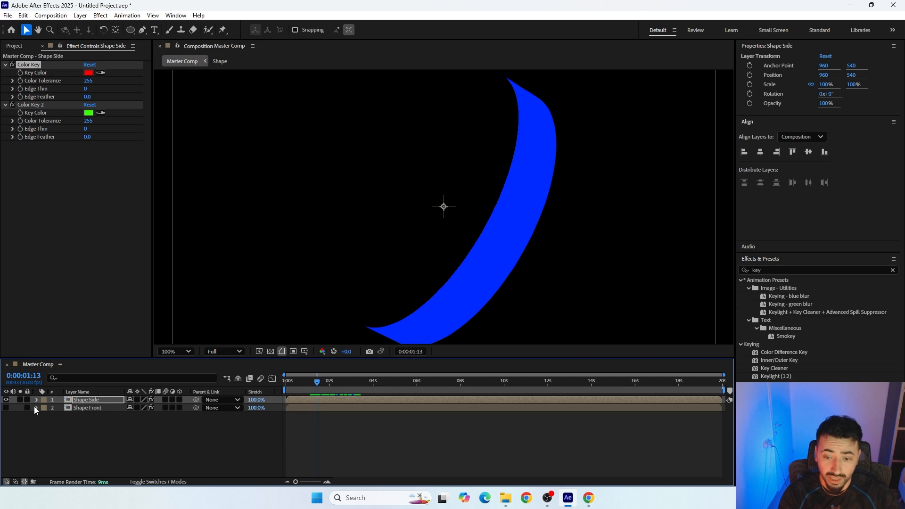
left_click(90, 401)
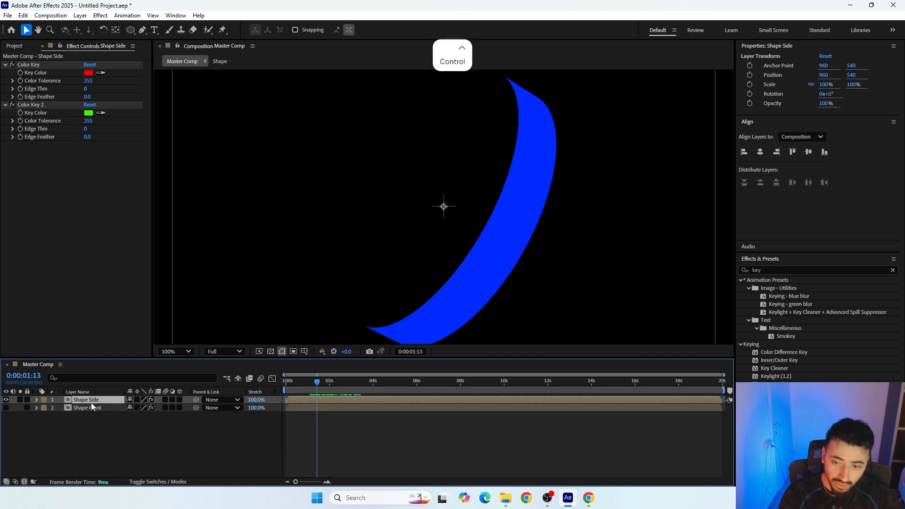
key("ctrl+d")
left_click(6, 408)
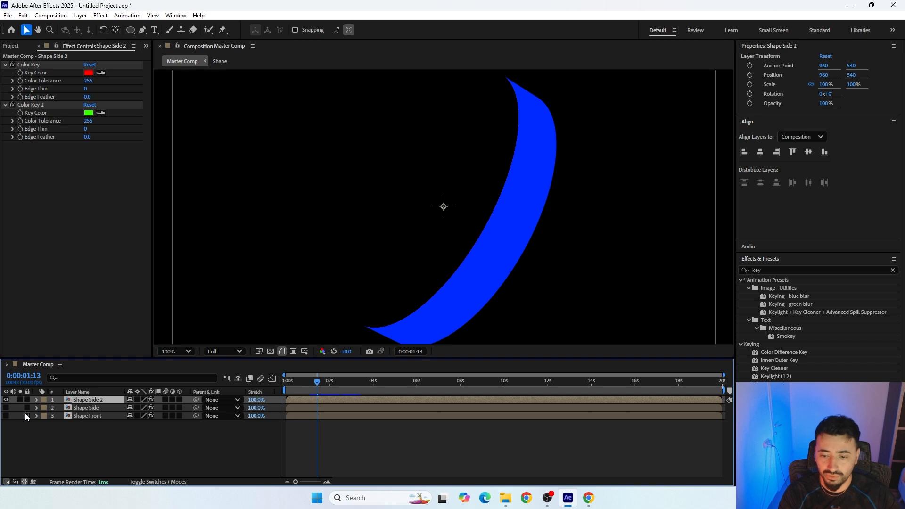
Step: Rename the duplicated Shape Side layer as Shape Back
key("Return")
key("Right")
key("BackSpace")
key("BackSpace")
key("BackSpace")
key("BackSpace")
key("BackSpace")
key("BackSpace")
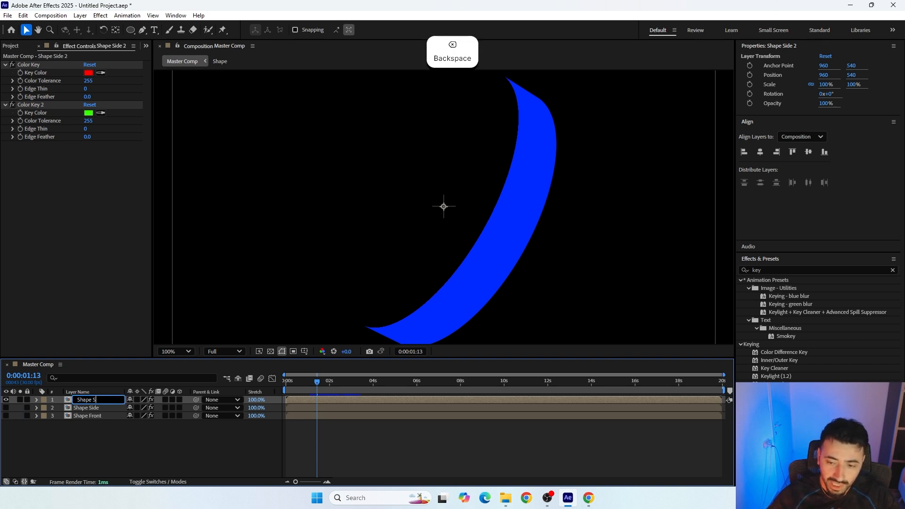
type("Back")
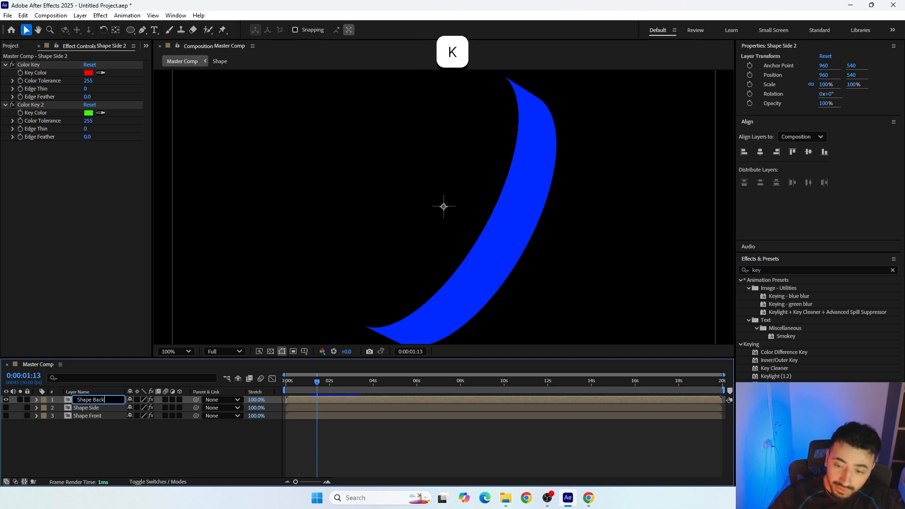
key("Return")
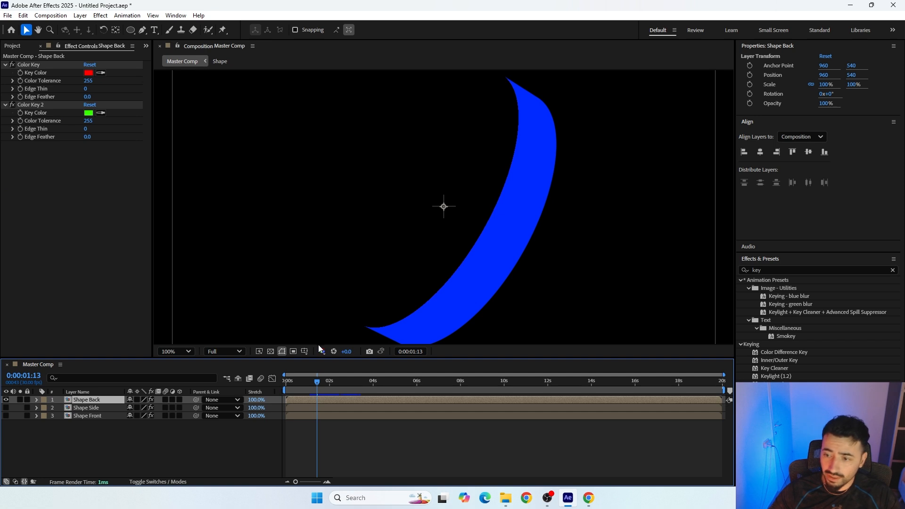
Step: Turn off both Color Key effects on Shape Back with the green back face showing at 0:00:03:24
left_click_drag(318, 383, 369, 387)
left_click(12, 64)
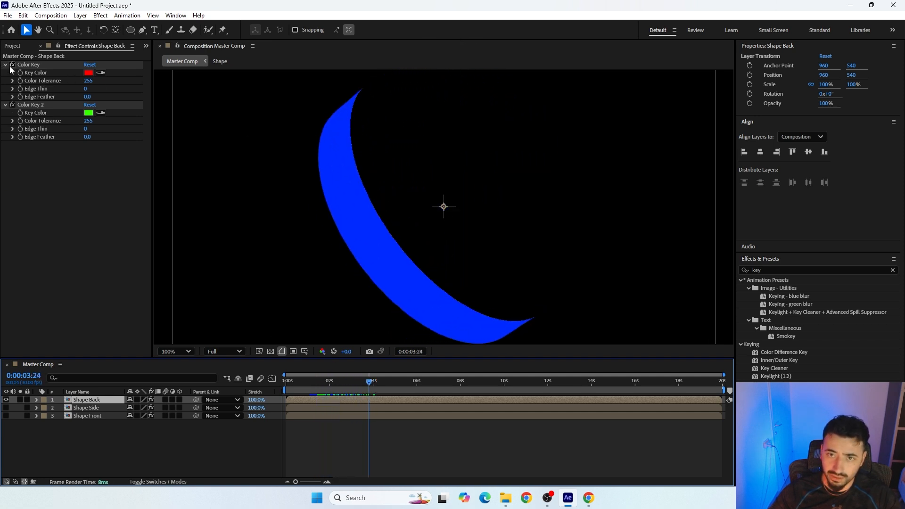
left_click(12, 105)
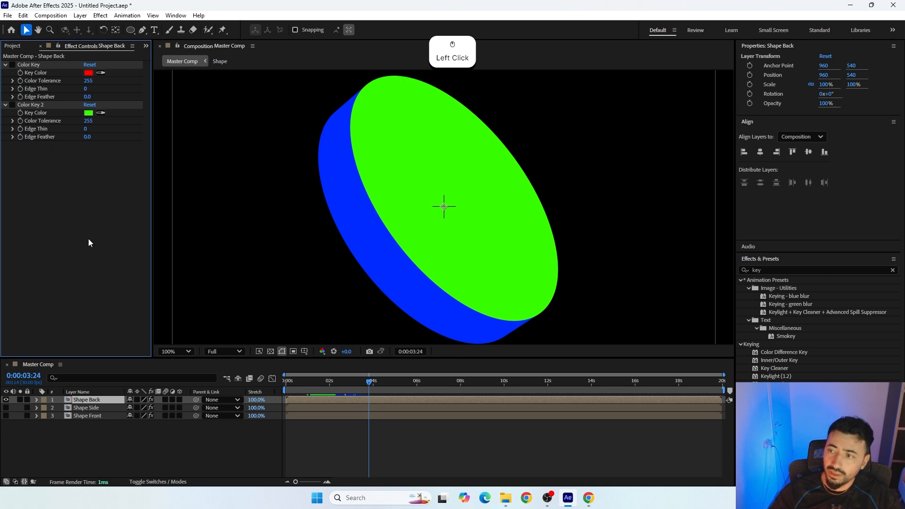
Step: On Shape Back, sample the disc's blue side as the Key Color of Color Key and turn that effect on
left_click(101, 73)
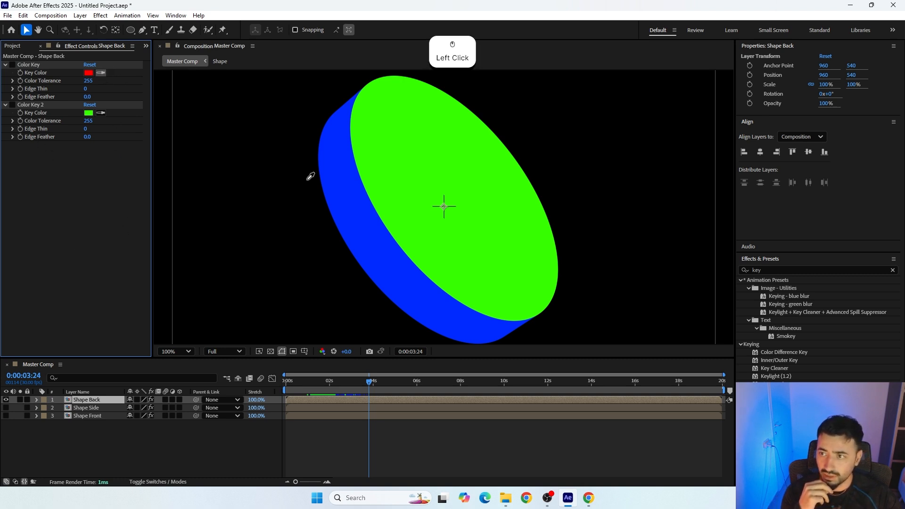
left_click(344, 196)
left_click(12, 65)
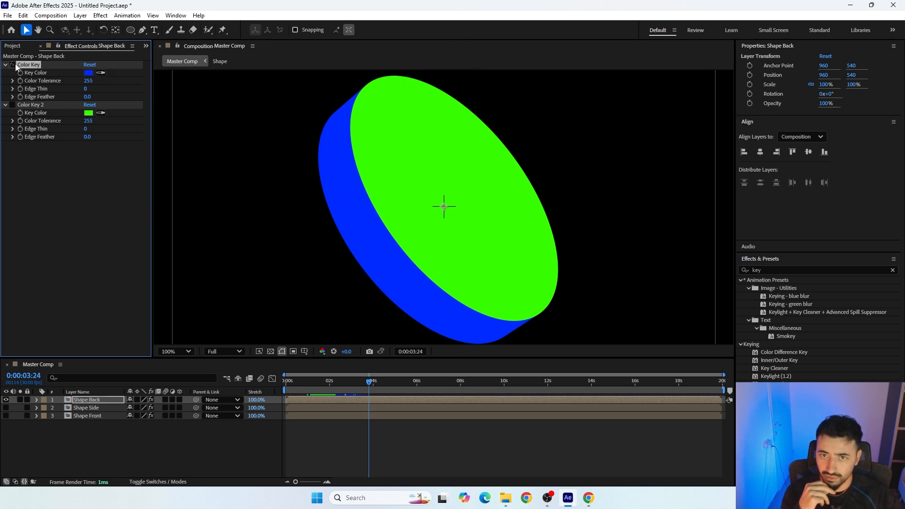
left_click(12, 65)
Step: At 0:00:01:23, sample the red front face as the Key Color of Color Key 2 and turn that effect on
left_click_drag(365, 384, 324, 380)
left_click(103, 112)
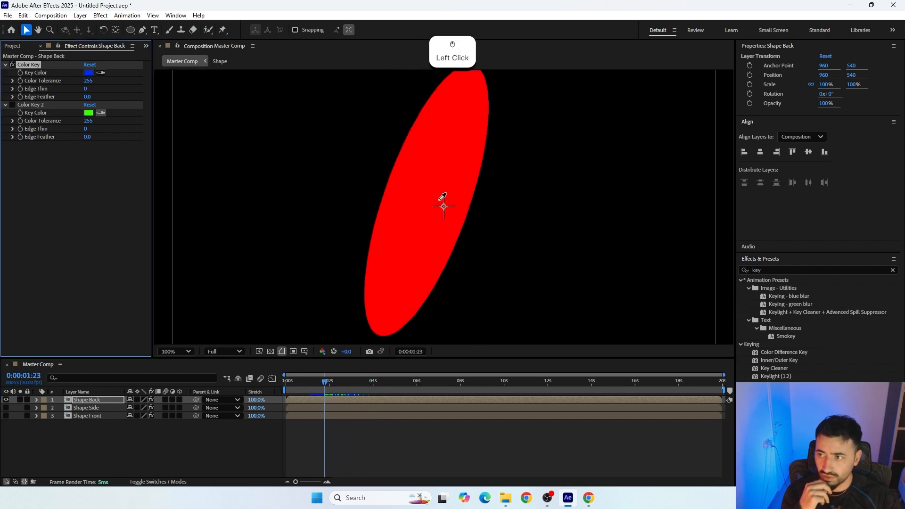
left_click(433, 198)
left_click(13, 105)
left_click(12, 105)
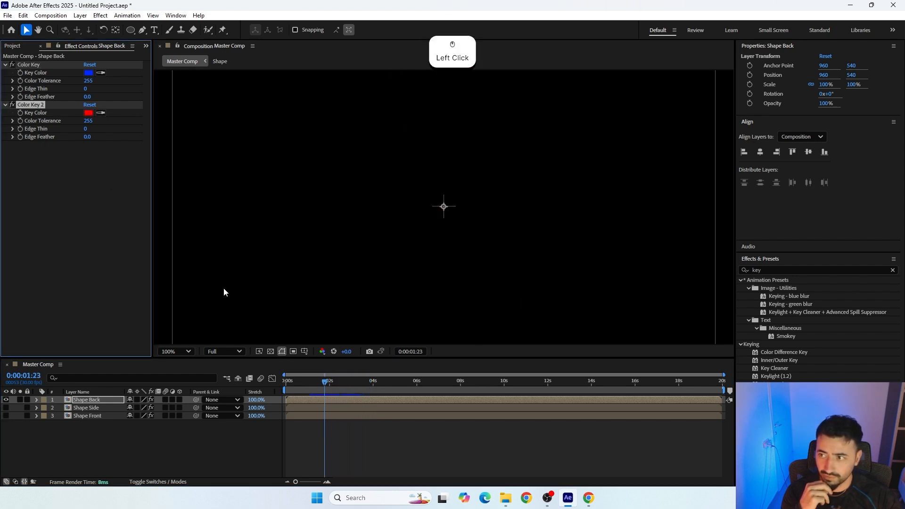
Step: Show the Shape Side and Shape Front layers and check the reassembled disc at different times
left_click_drag(330, 389, 362, 388)
left_click(6, 407)
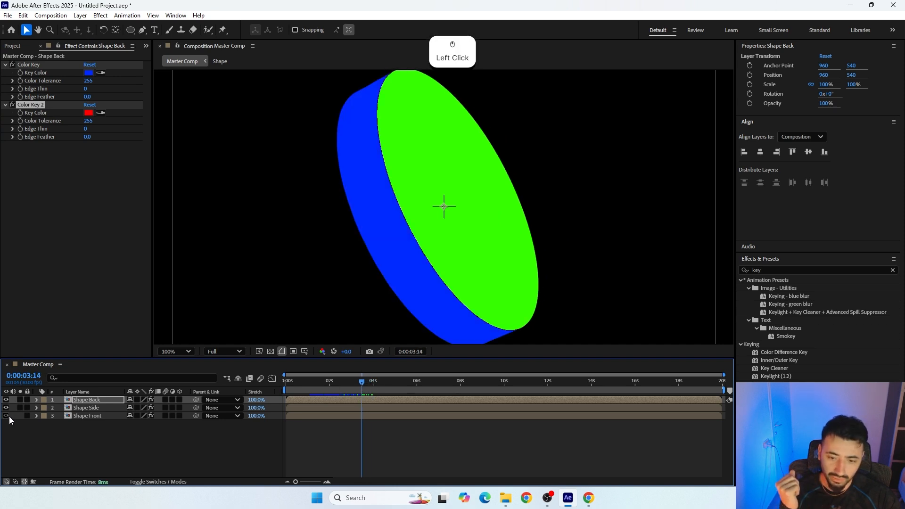
left_click(5, 416)
left_click_drag(350, 387, 312, 408)
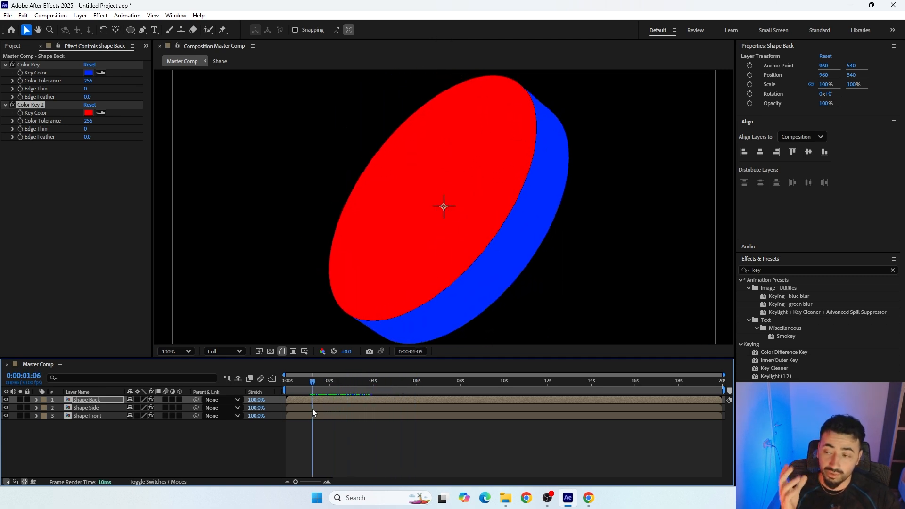
Step: Draw a white rectangle about 1486 by 900 px over the disc as a new shape layer
left_click(144, 453)
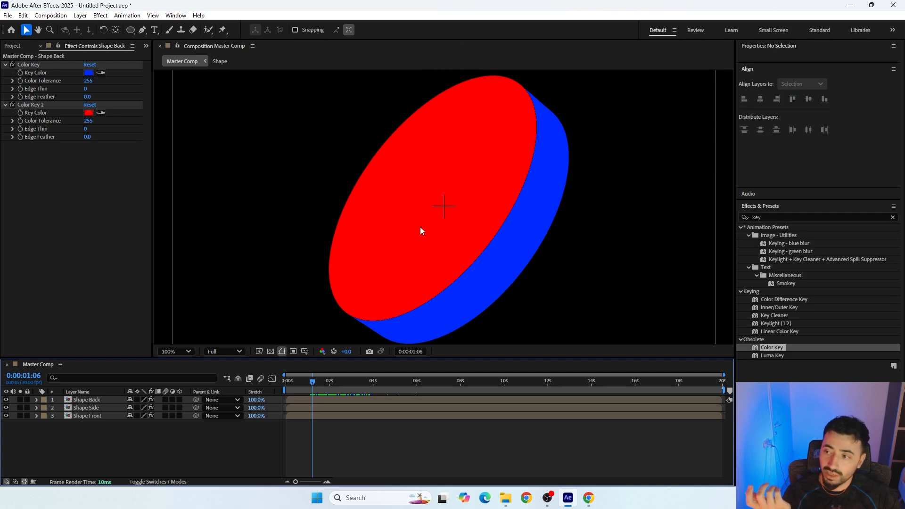
scroll(420, 228, "down", 2)
left_click(131, 30)
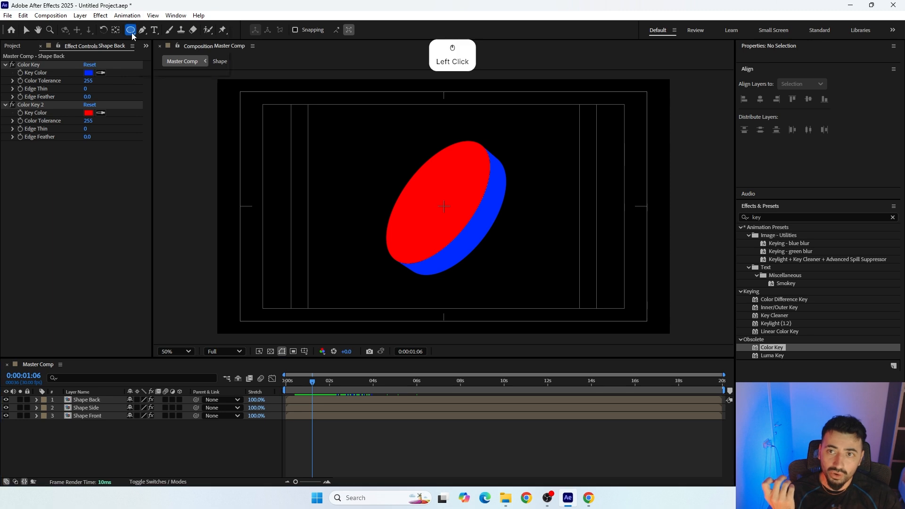
left_click(157, 30)
left_click(104, 449)
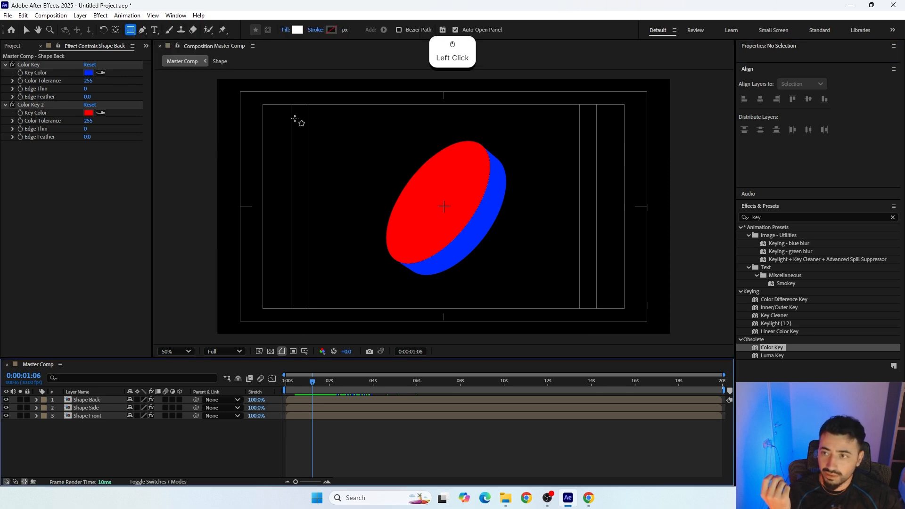
left_click(284, 108)
left_click_drag(284, 108, 622, 311)
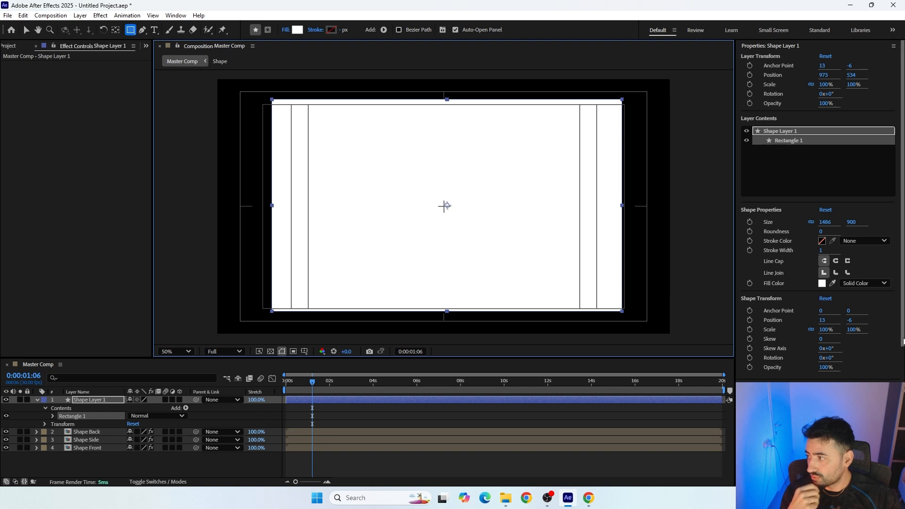
Step: Search the effects for gradient and apply 4-Color Gradient to Shape Layer 1
left_click_drag(902, 208, 903, 338)
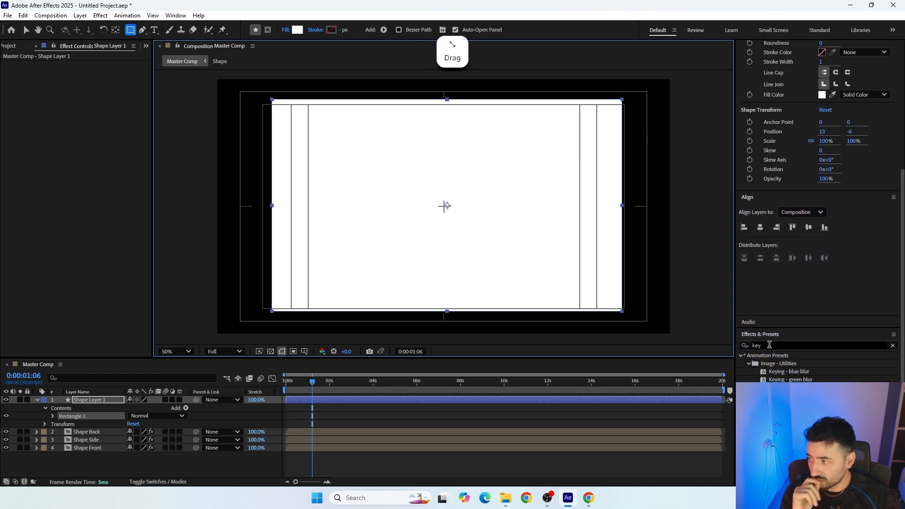
left_click_drag(770, 345, 702, 347)
type("gradien")
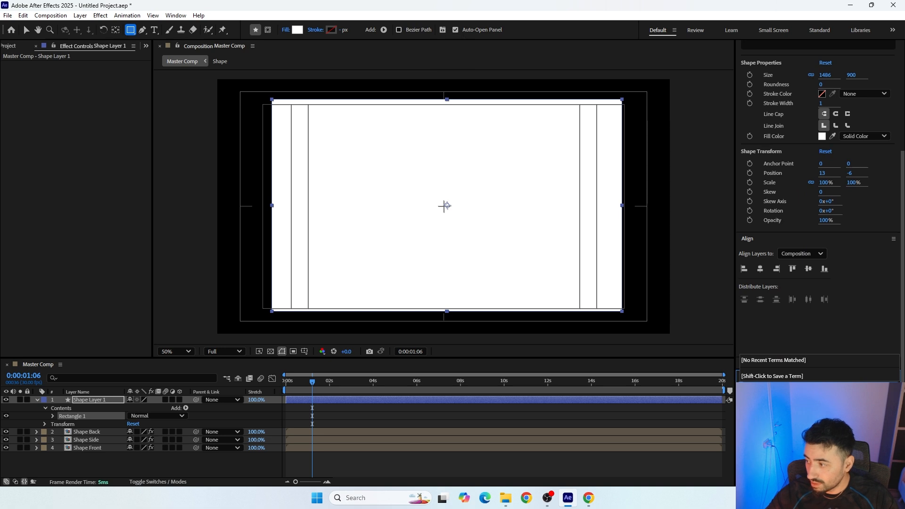
left_click_drag(778, 406, 105, 405)
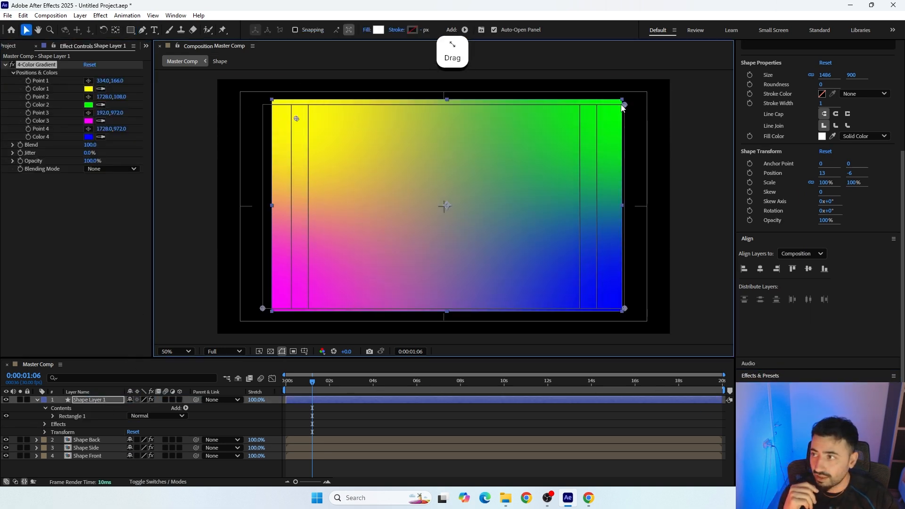
Step: Move gradient Points 1 to 4 inward to about 334,166, 1632,134, 374,926 and 1614,938
left_click_drag(625, 104, 603, 111)
left_click_drag(624, 308, 597, 301)
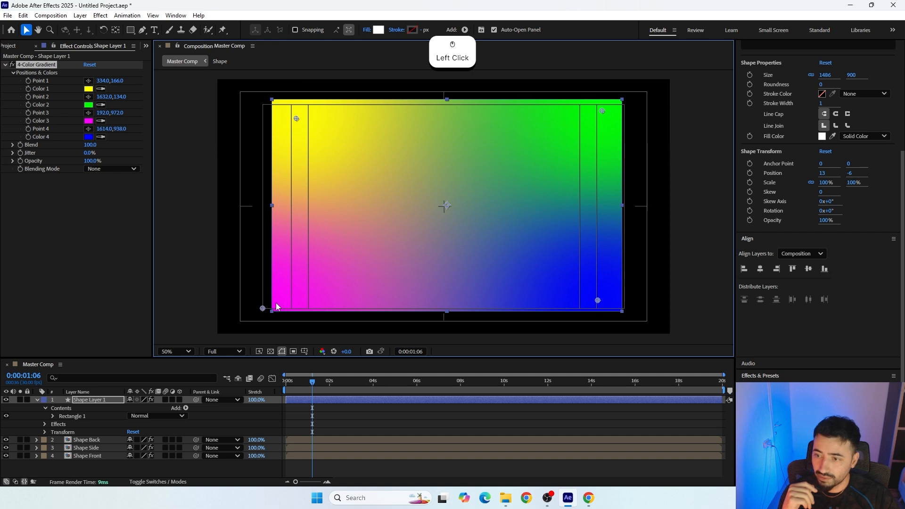
left_click_drag(262, 308, 305, 297)
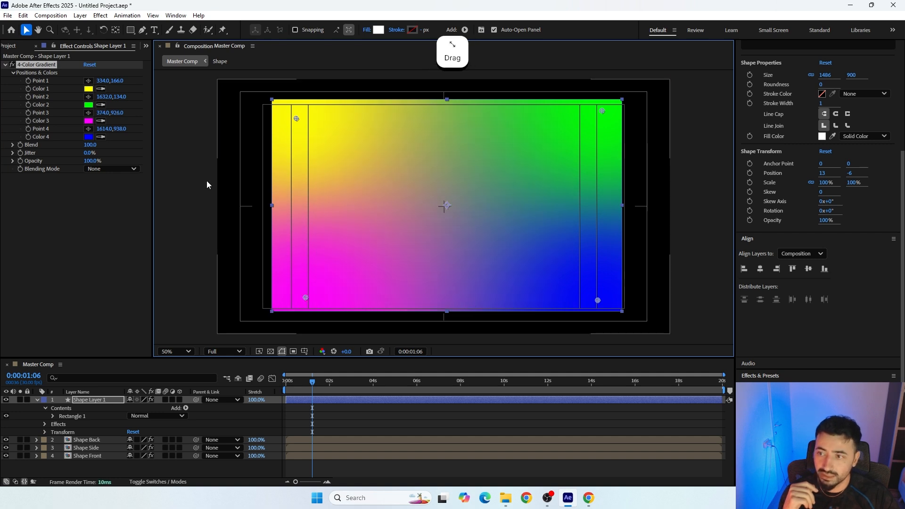
Step: Place Shape Layer 1 directly above Shape Front and use Shape Front as its track matte
left_click(38, 400)
left_click_drag(84, 400, 83, 417)
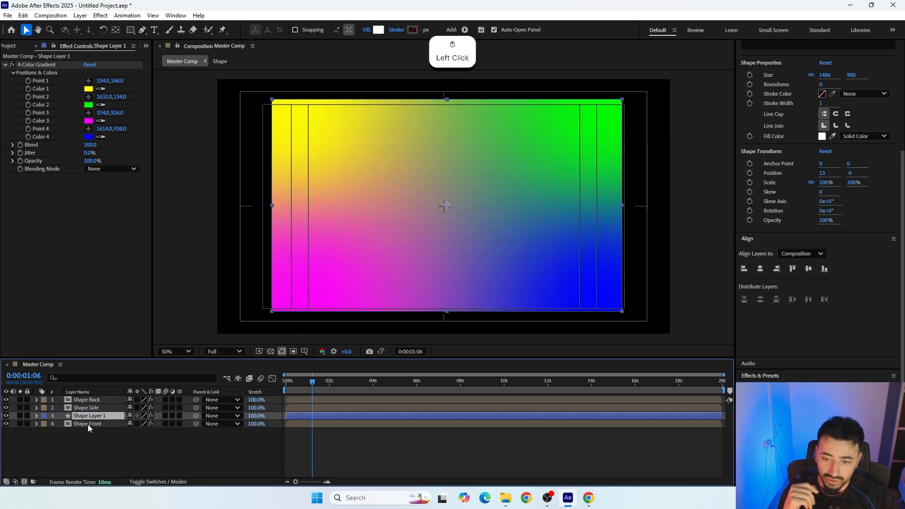
left_click(141, 482)
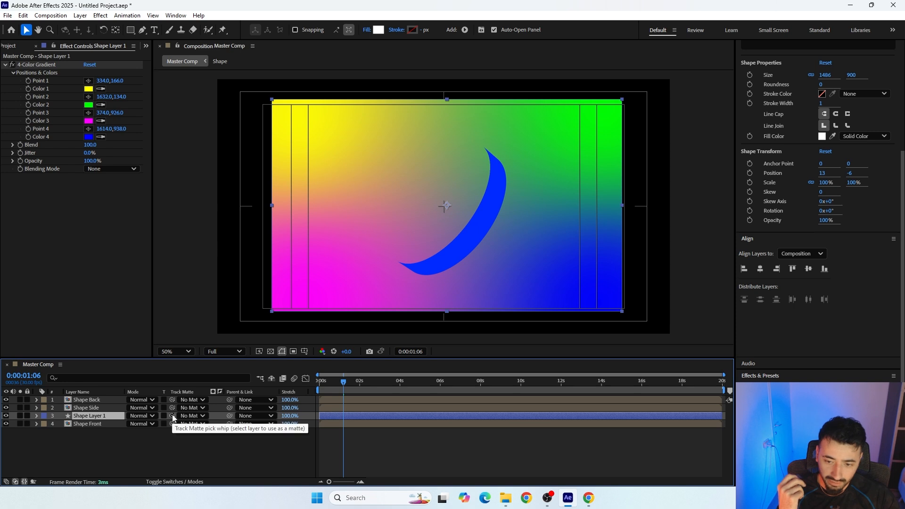
left_click_drag(174, 419, 86, 425)
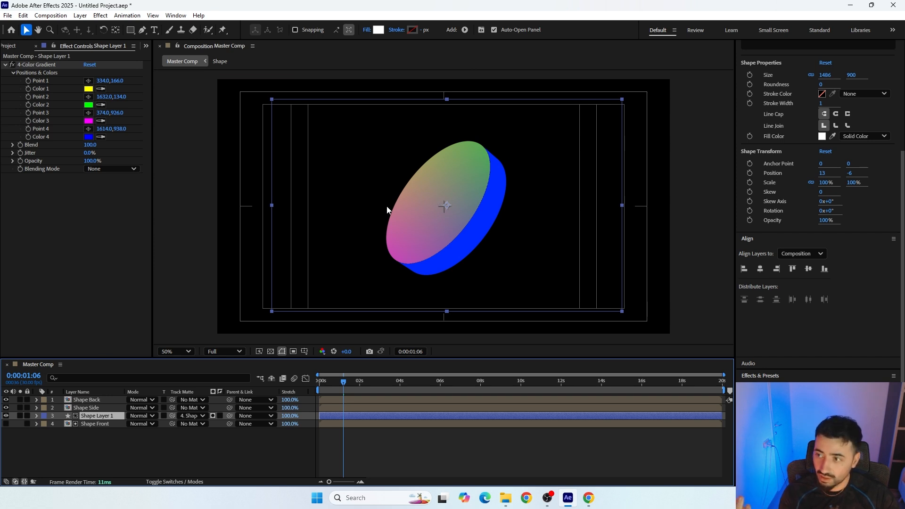
Step: Duplicate Shape Layer 1, place the copy above Shape Side, and use Shape Side as the copy's track matte
left_click(97, 416)
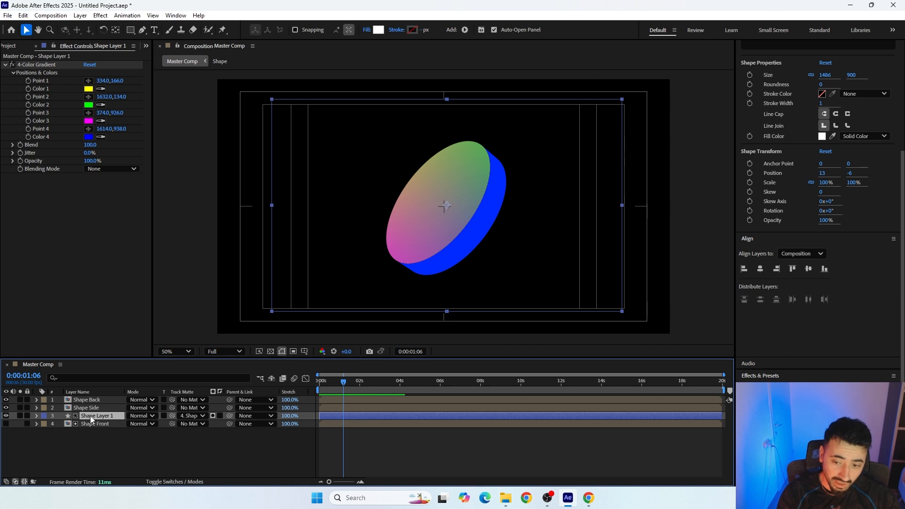
key("ctrl+d")
left_click_drag(90, 417, 87, 410)
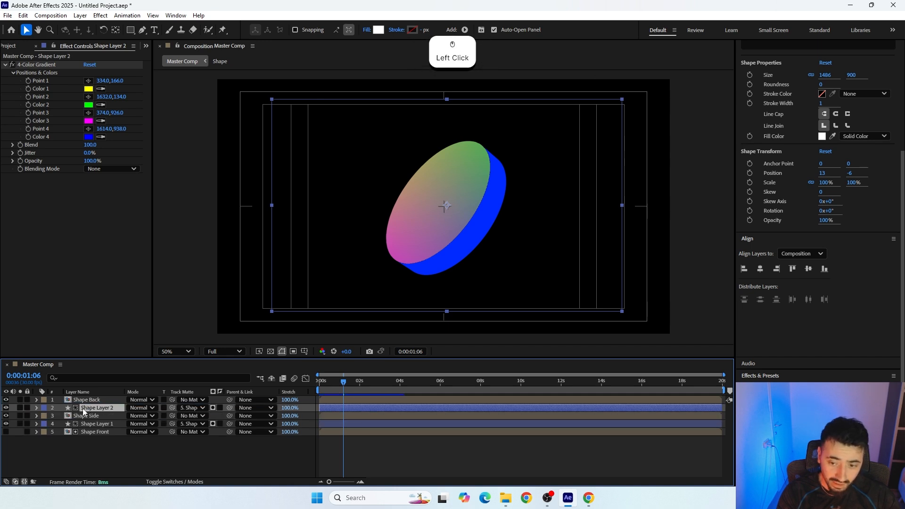
left_click_drag(172, 407, 80, 417)
Step: Change Color 1 of Shape Layer 2's 4-Color Gradient to a bright magenta
left_click(90, 91)
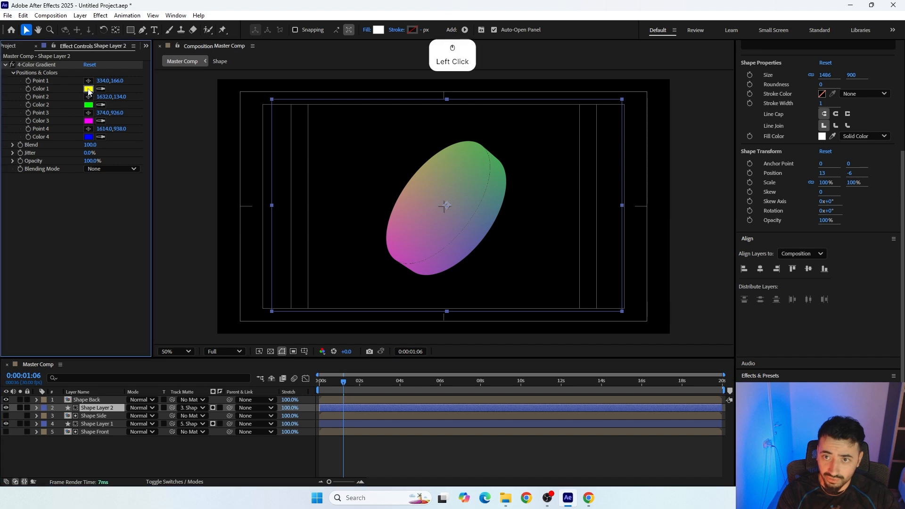
left_click_drag(418, 174, 189, 136)
left_click_drag(227, 236, 246, 150)
left_click(248, 165)
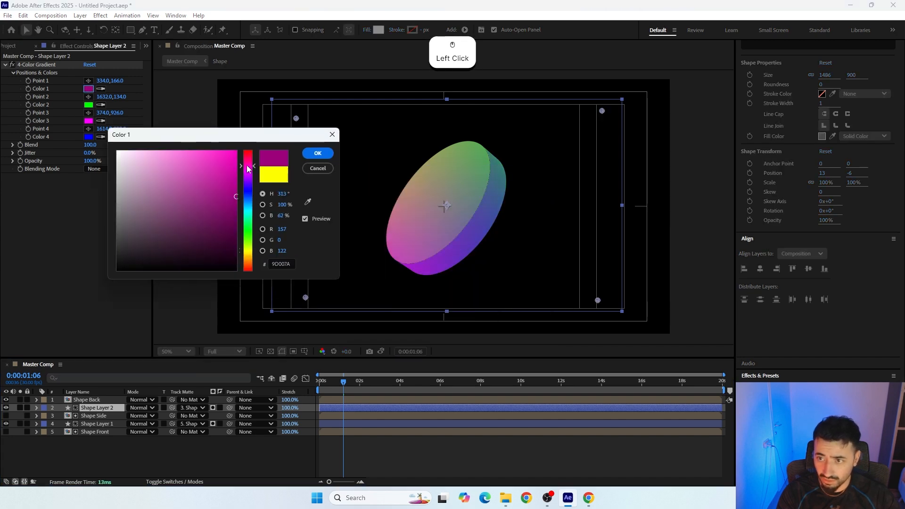
left_click(318, 154)
Step: Change Color 2 of Shape Layer 2's 4-Color Gradient to dark red 47000D
left_click(88, 105)
left_click_drag(446, 177, 252, 164)
left_click(286, 185)
left_click_drag(246, 197, 289, 269)
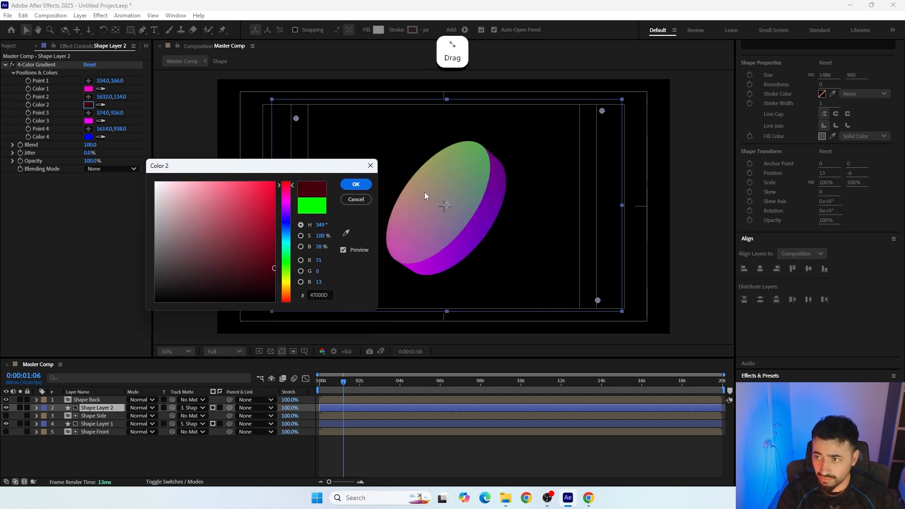
left_click(356, 184)
Step: Delete both gradient shape layers and show the Shape Side and Shape Front layers again
left_click(89, 411)
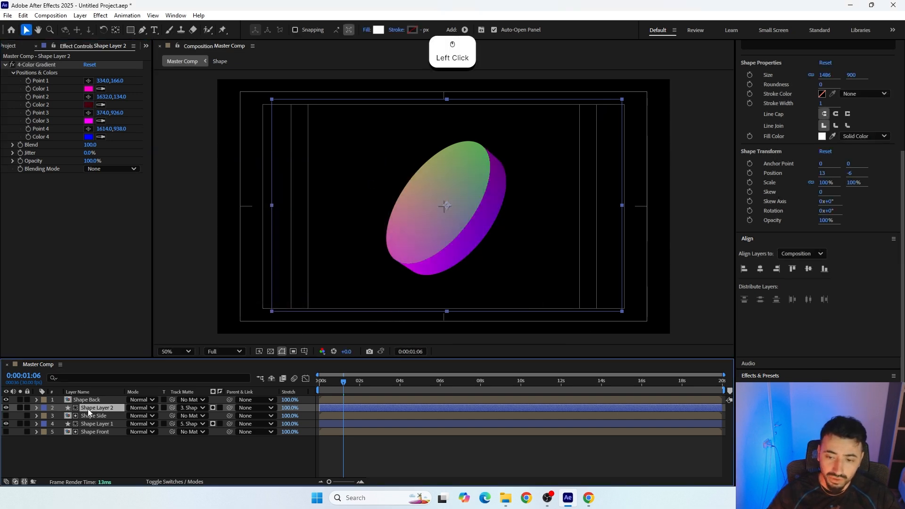
key("BackSpace")
left_click(89, 414)
key("BackSpace")
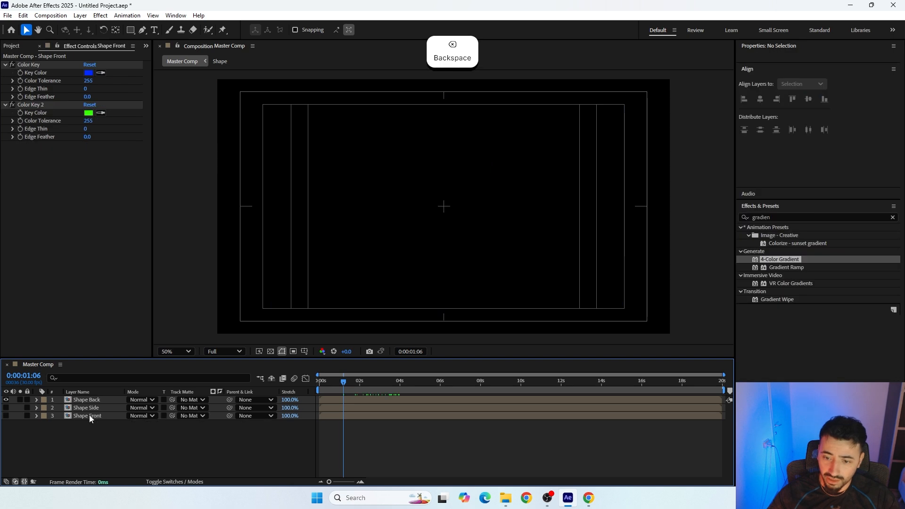
left_click_drag(6, 408, 5, 416)
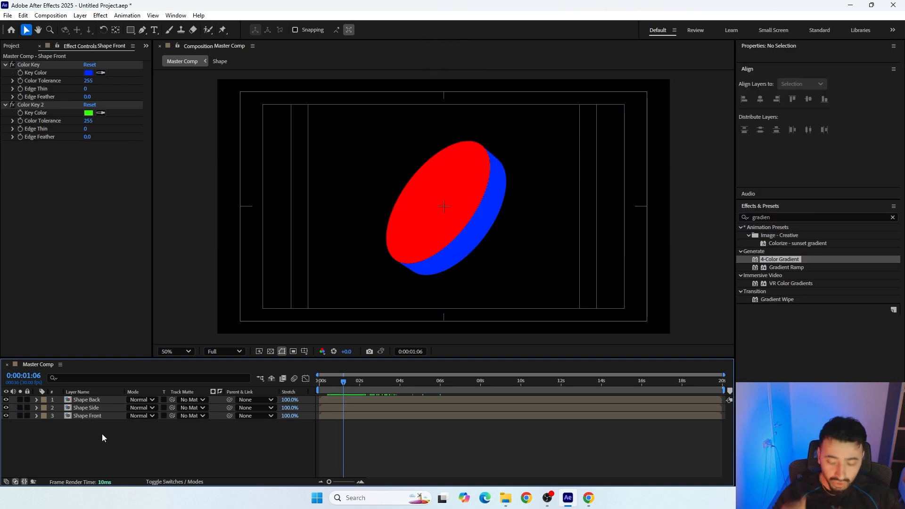
Step: Create a 1920x1080, 30 fps, 20-second composition named Gradient Animation
key("ctrl")
key("ctrl+n")
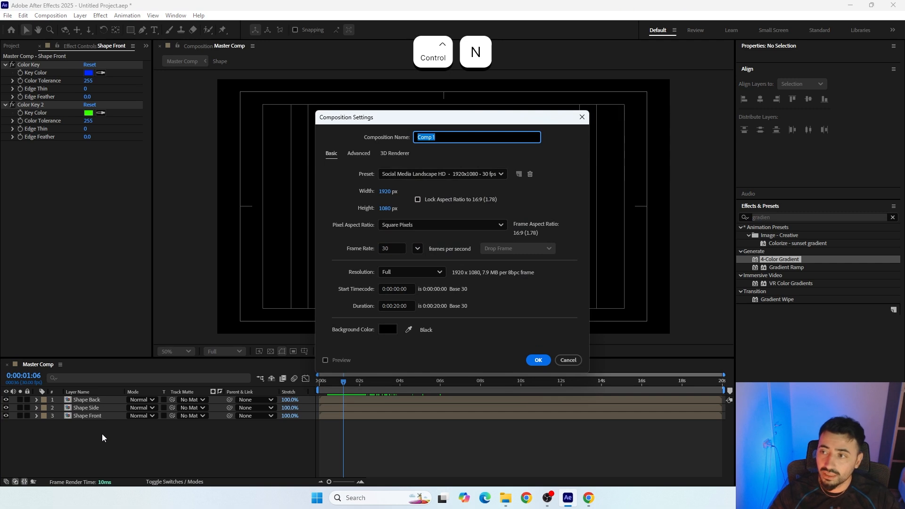
type("Gr")
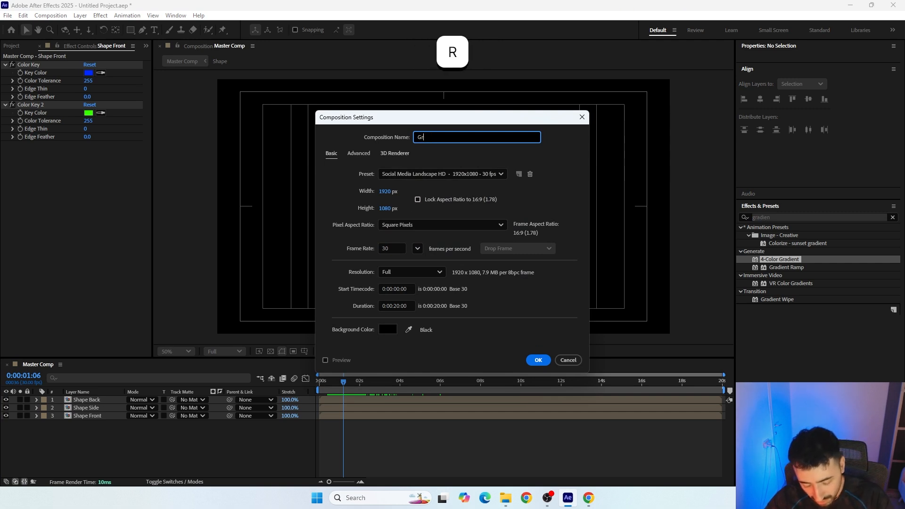
type("adient")
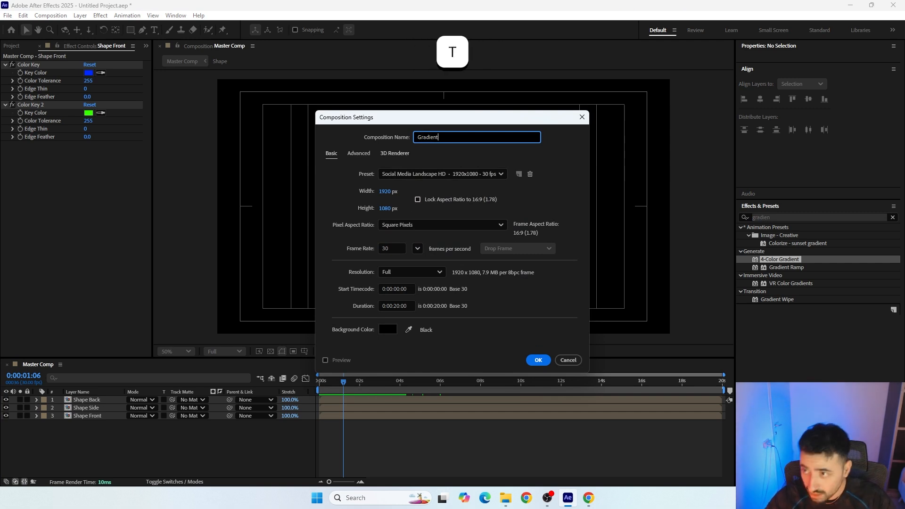
type(" Animation")
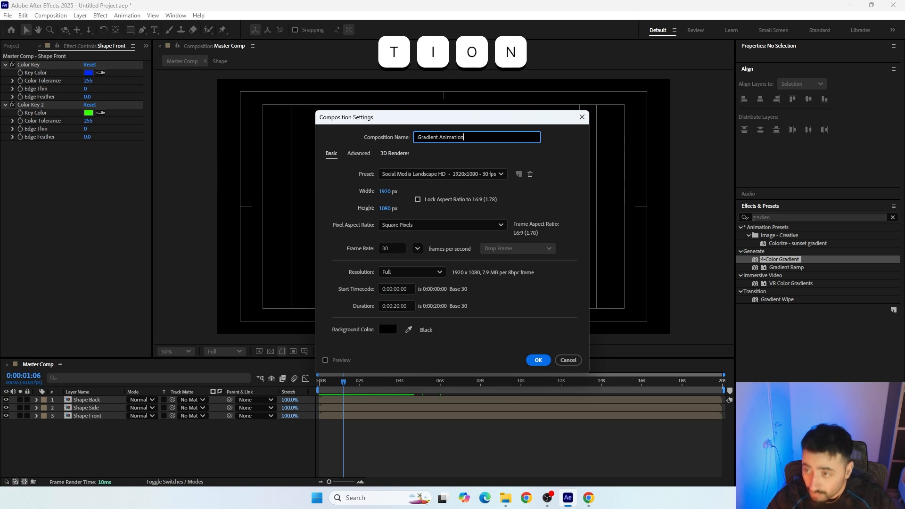
left_click(537, 360)
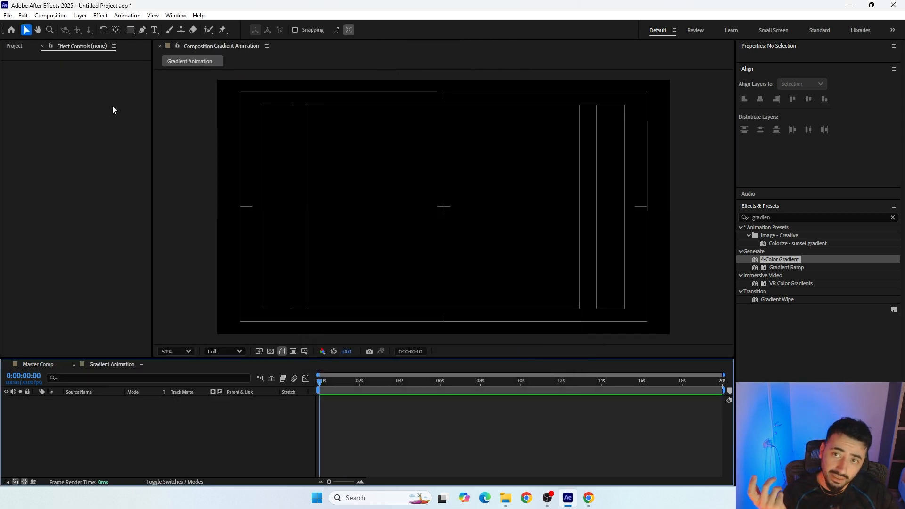
Step: Add a black 1920x1080 solid to the Gradient Animation composition
right_click(89, 416)
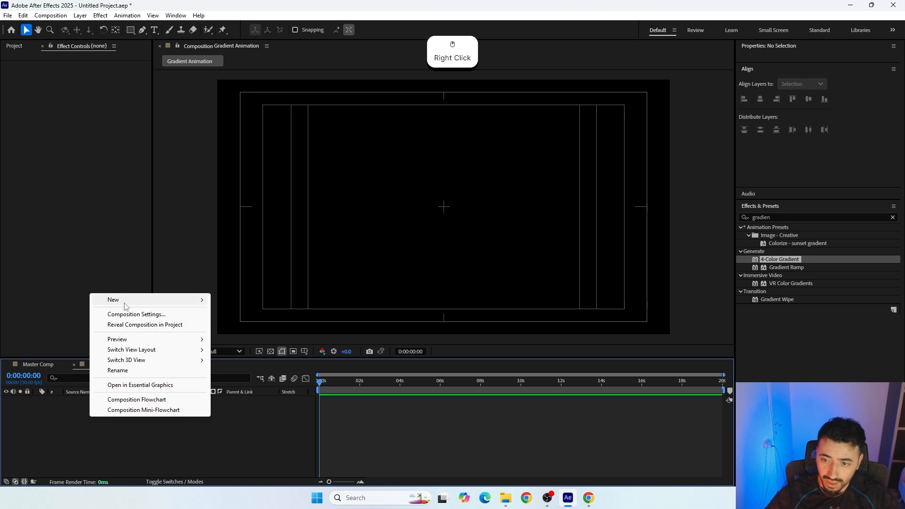
mouse_move(126, 306)
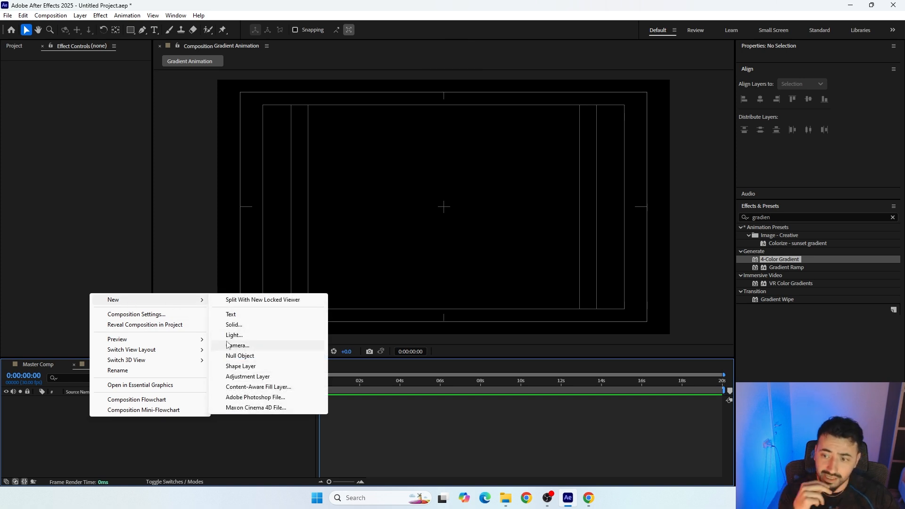
left_click(227, 325)
left_click(445, 318)
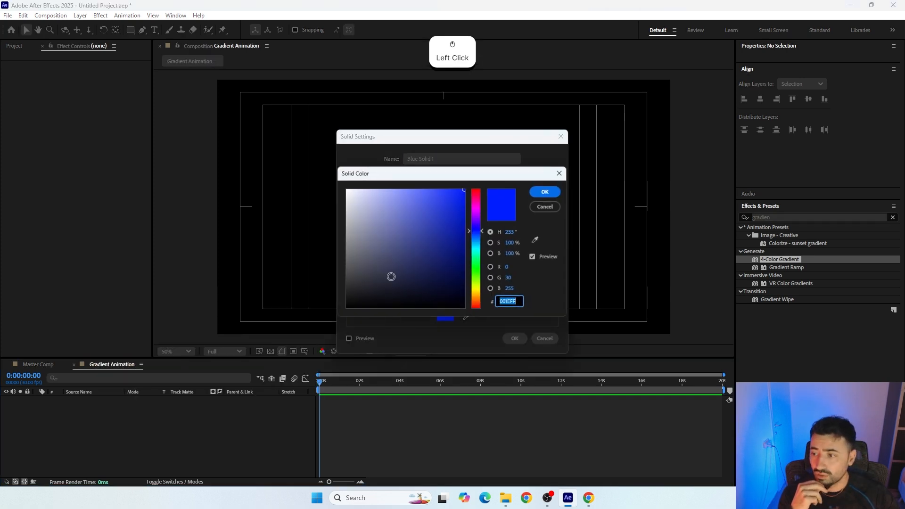
left_click_drag(391, 277, 346, 309)
left_click(542, 190)
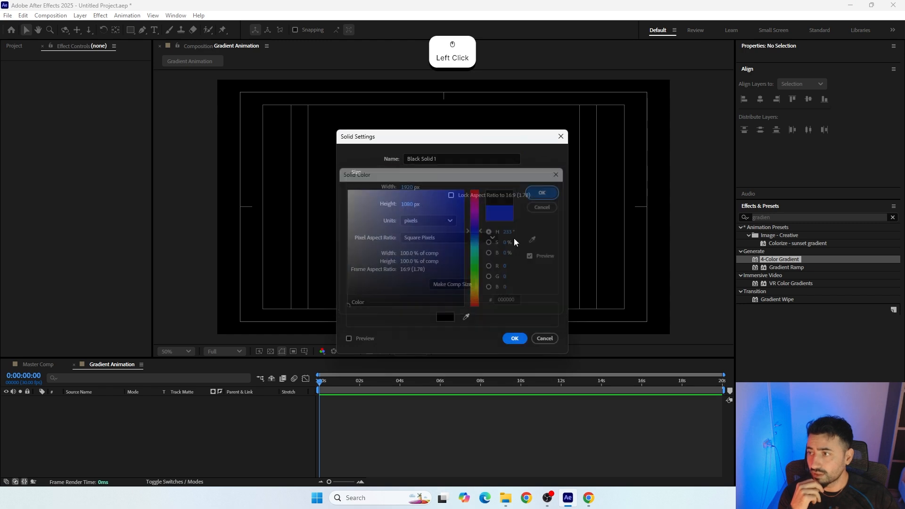
left_click(515, 339)
Step: Apply the 4-Color Gradient effect to the black solid and move the yellow colour's Point 1 to about 244, 198
left_click_drag(770, 312, 87, 400)
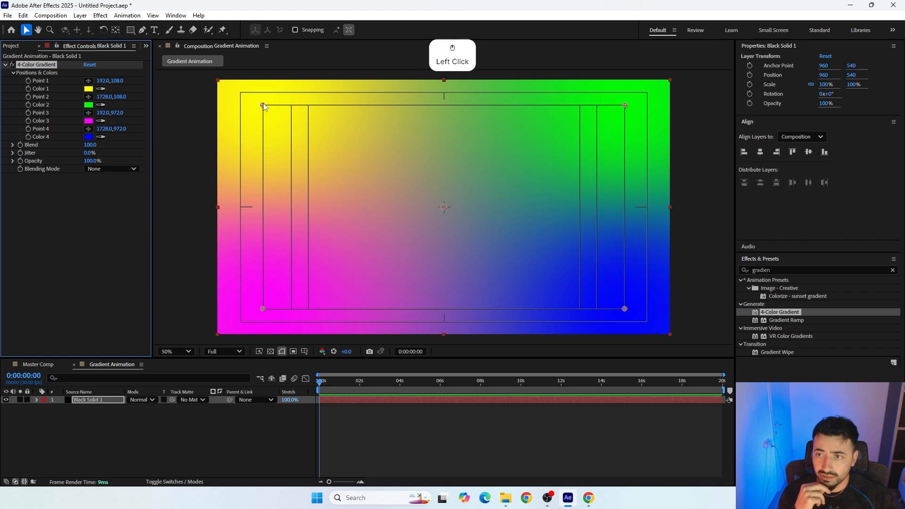
mouse_move(263, 105)
left_mouse_down()
mouse_move(237, 126)
mouse_move(259, 110)
left_mouse_up()
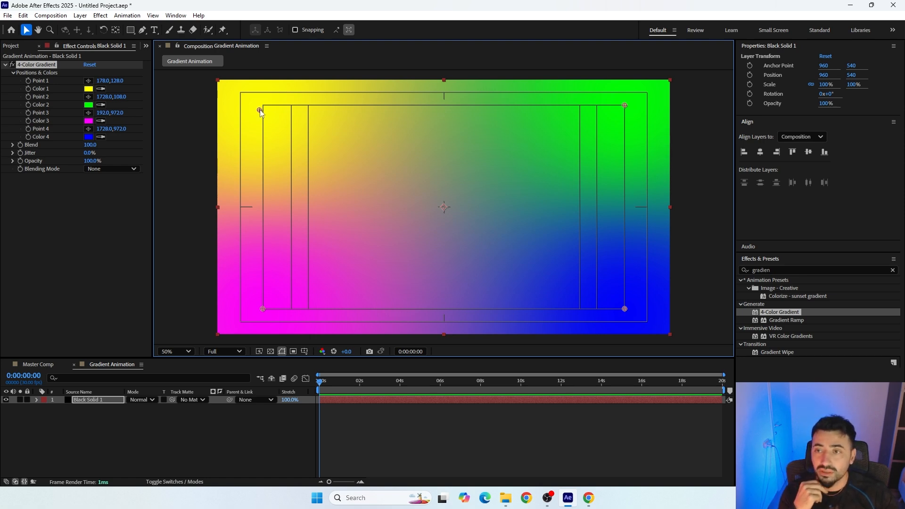
left_click_drag(260, 112, 276, 131)
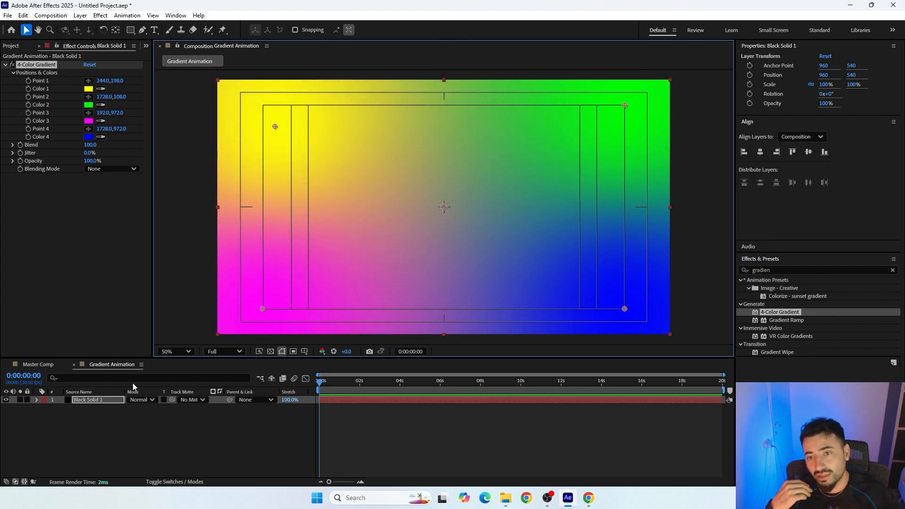
left_click(119, 413)
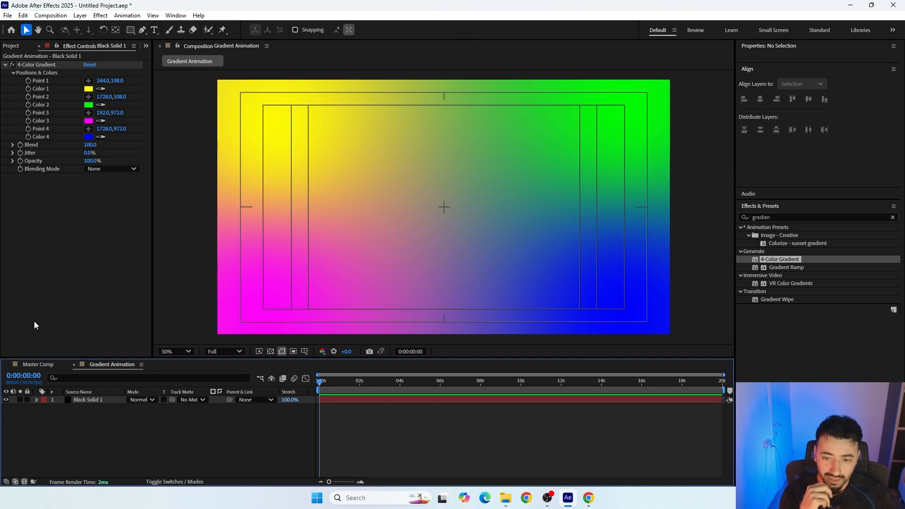
Step: Place the Gradient Animation composition above Shape Front in Master Comp and use Shape Front as its track matte
left_click(43, 364)
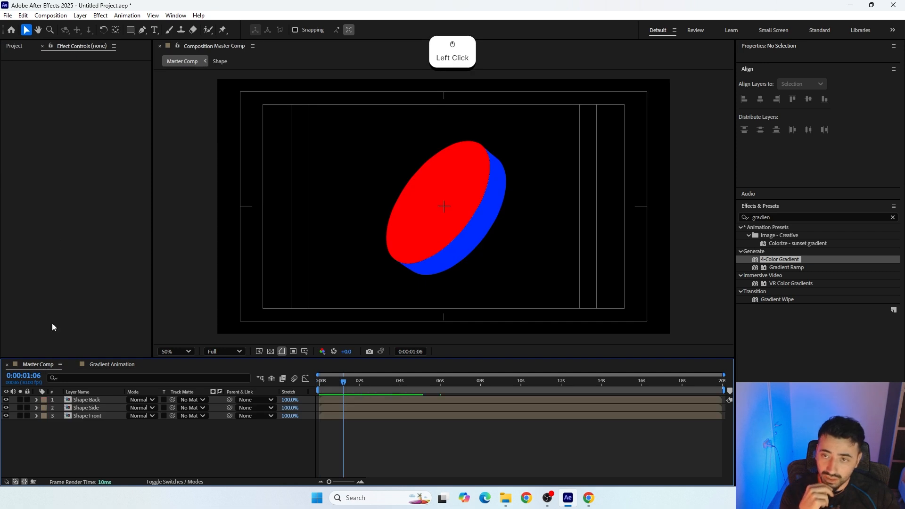
left_click(20, 47)
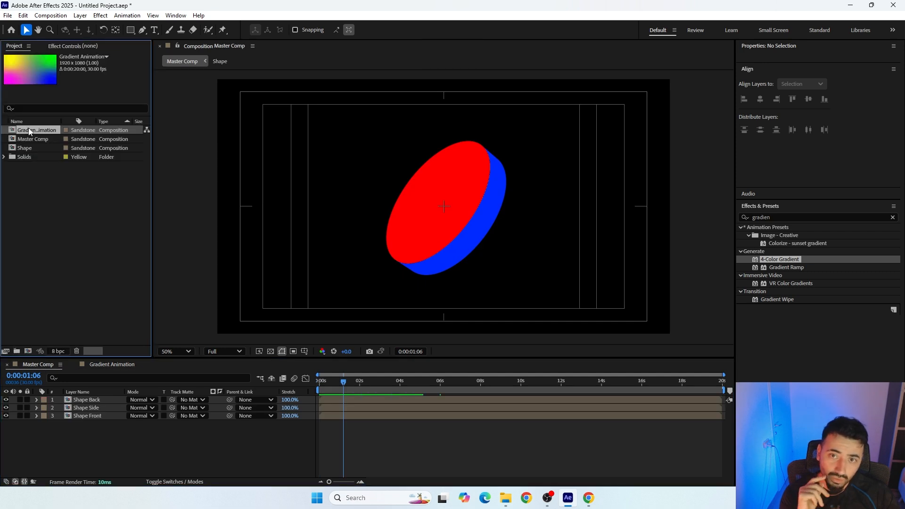
left_click_drag(30, 130, 86, 412)
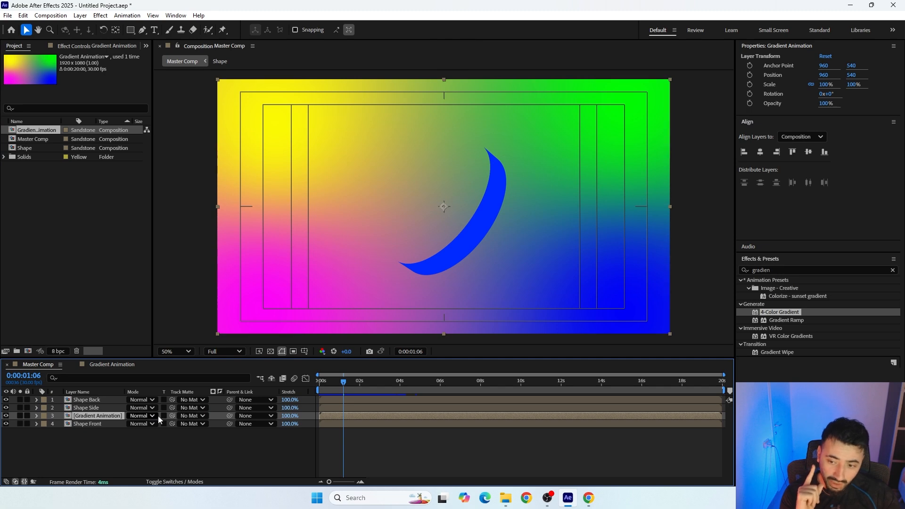
left_click_drag(172, 416, 89, 424)
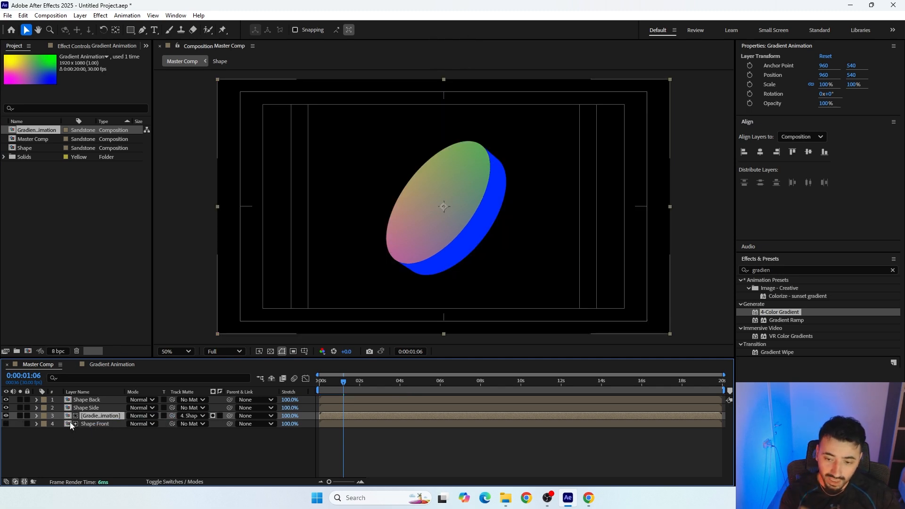
Step: Delete the Gradient Animation layer from Master Comp and show Shape Front again
left_click(85, 415)
key("Delete")
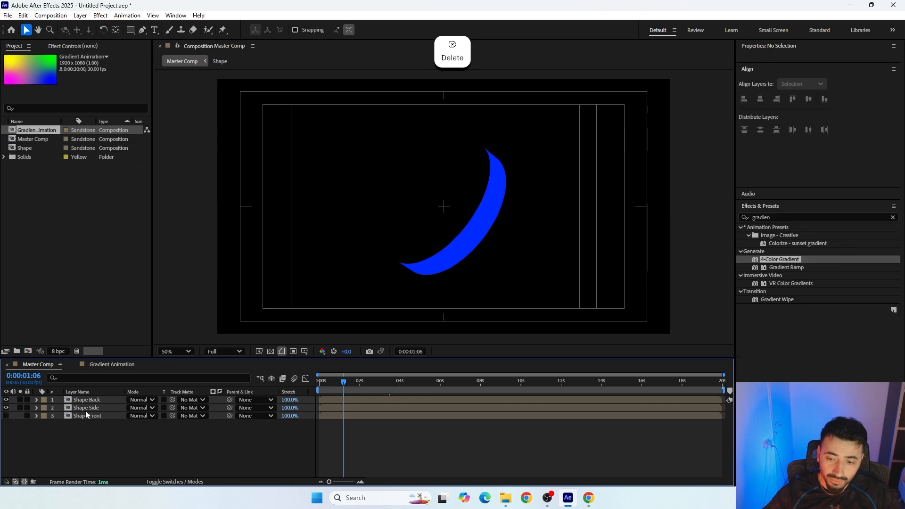
Step: Add the Gradient Animation composition to the render queue and set its output format to QuickTime
left_click(113, 364)
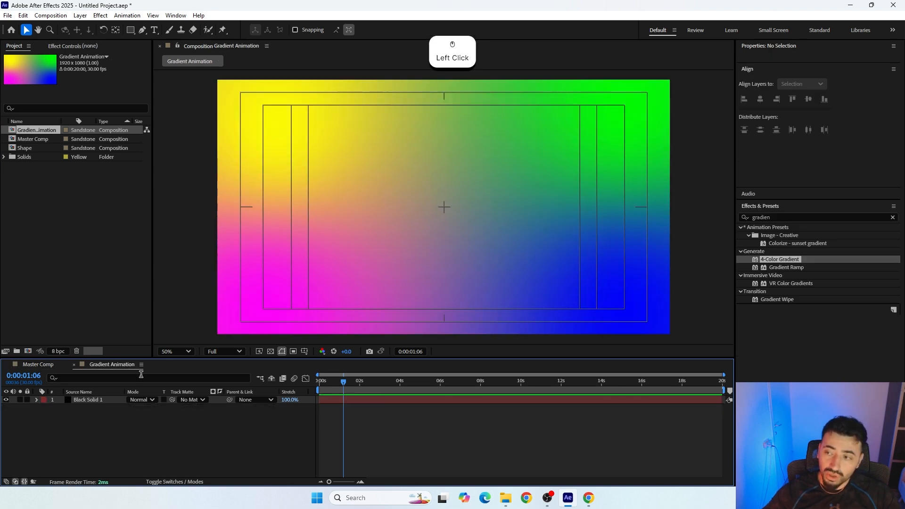
left_click_drag(343, 383, 363, 409)
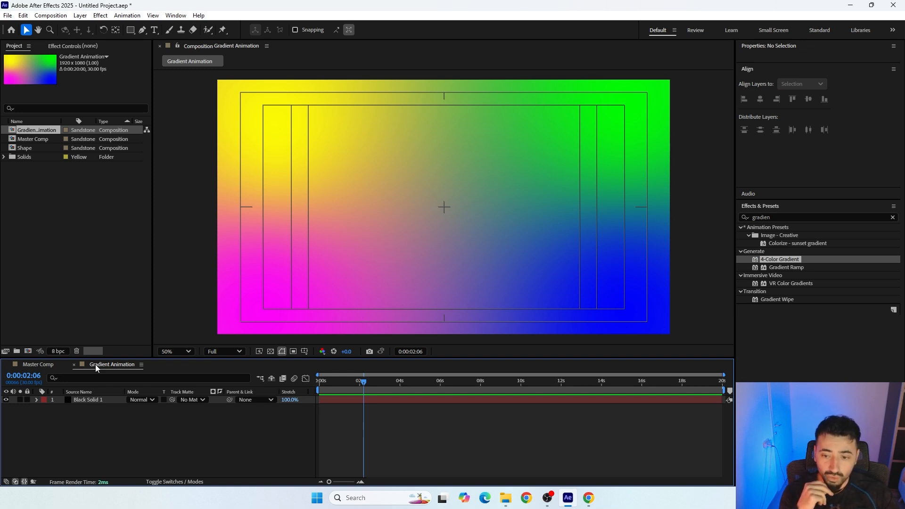
left_click(49, 15)
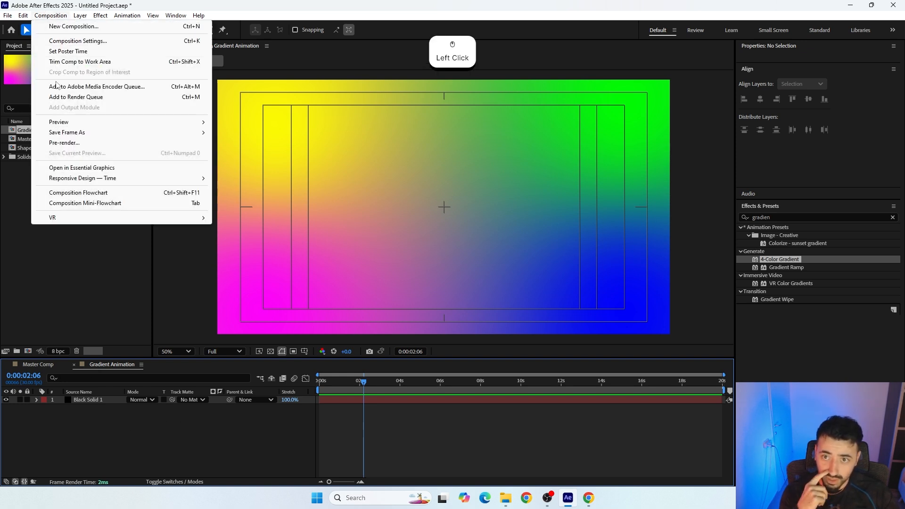
left_click(59, 97)
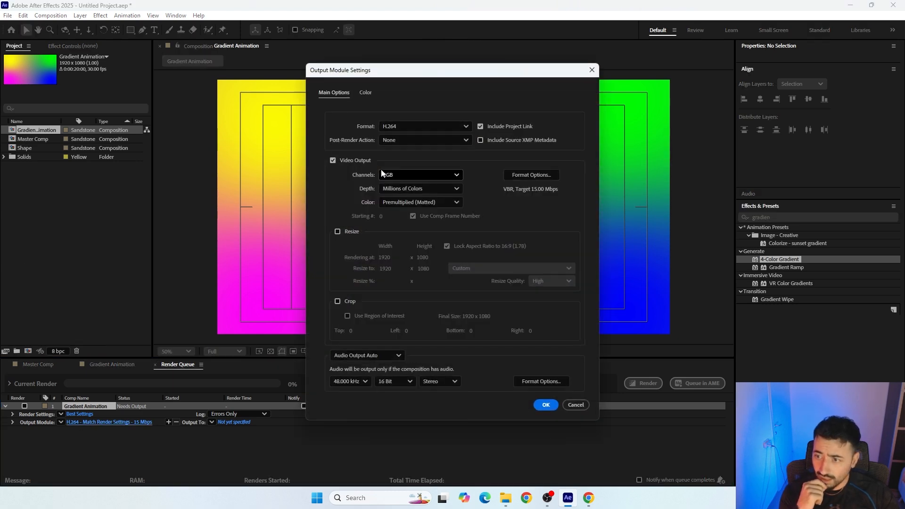
left_click(389, 126)
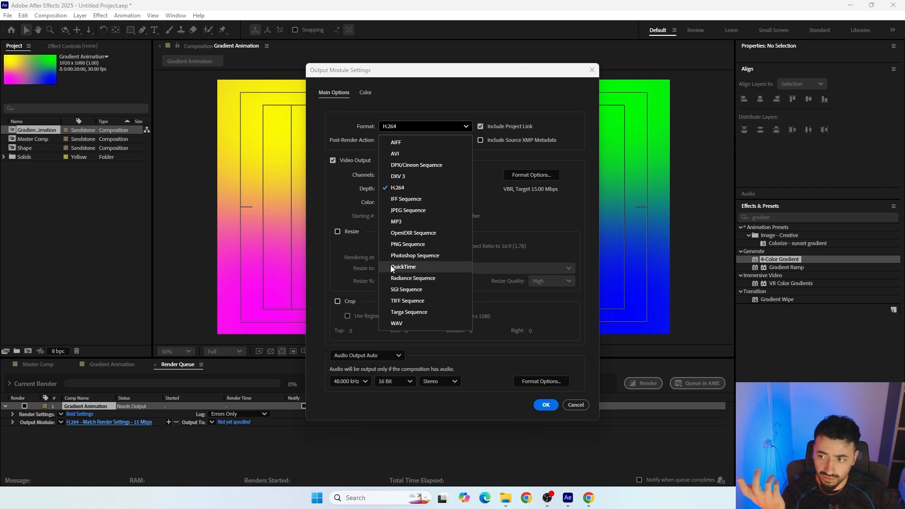
left_click(396, 267)
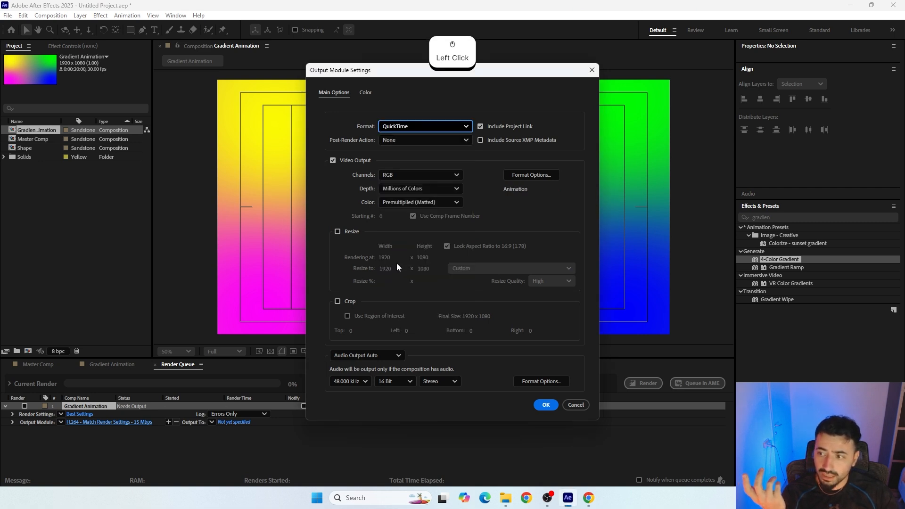
Step: Set the QuickTime video codec to Animation and accept the output module settings
left_click(516, 177)
left_click(470, 180)
left_click(420, 200)
left_click(417, 177)
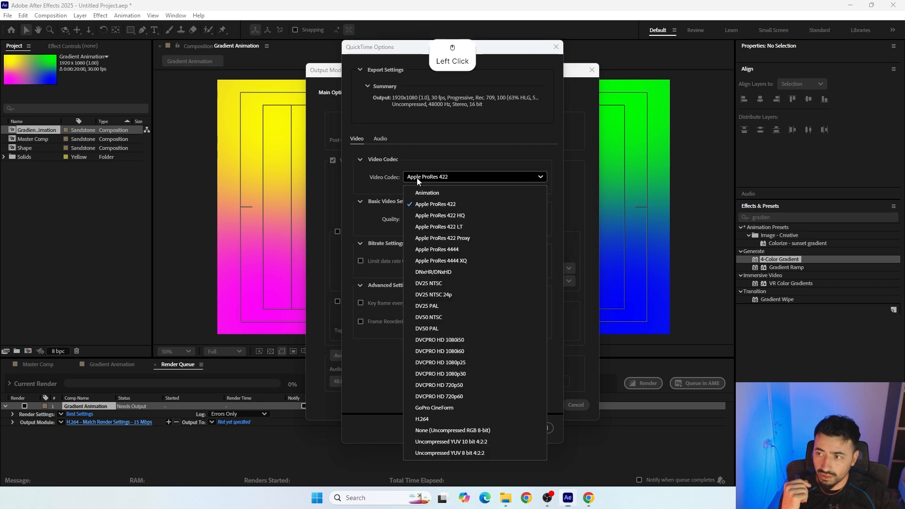
left_click(414, 191)
left_click(496, 425)
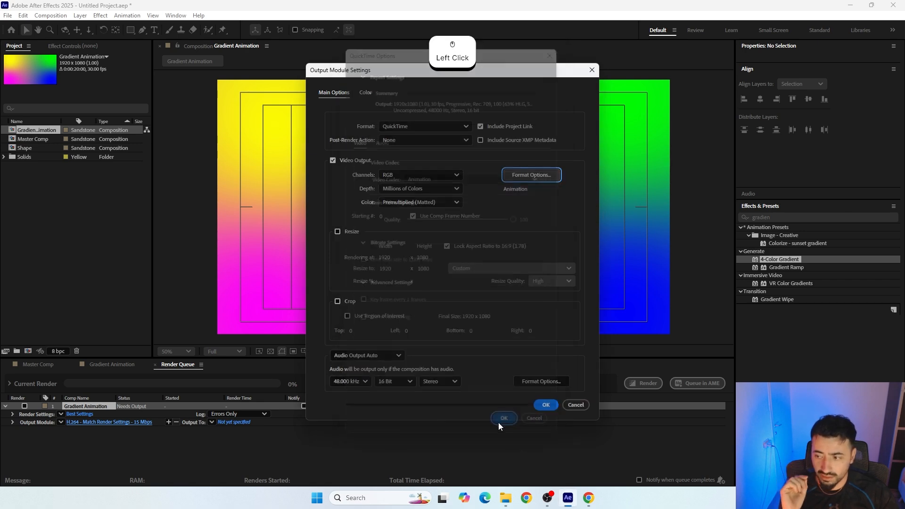
left_click(546, 404)
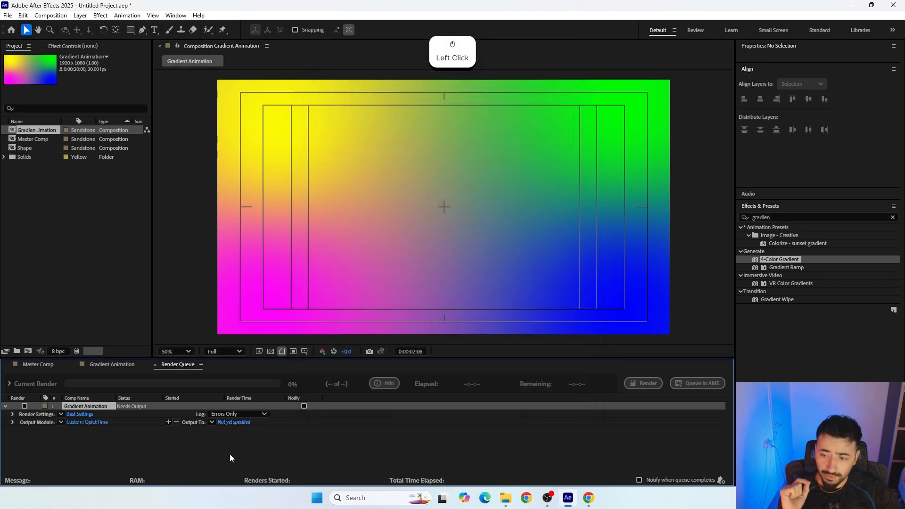
Step: Remove the Gradient Animation item from the render queue, close the queue and return to Master Comp
left_click(78, 404)
key("Delete")
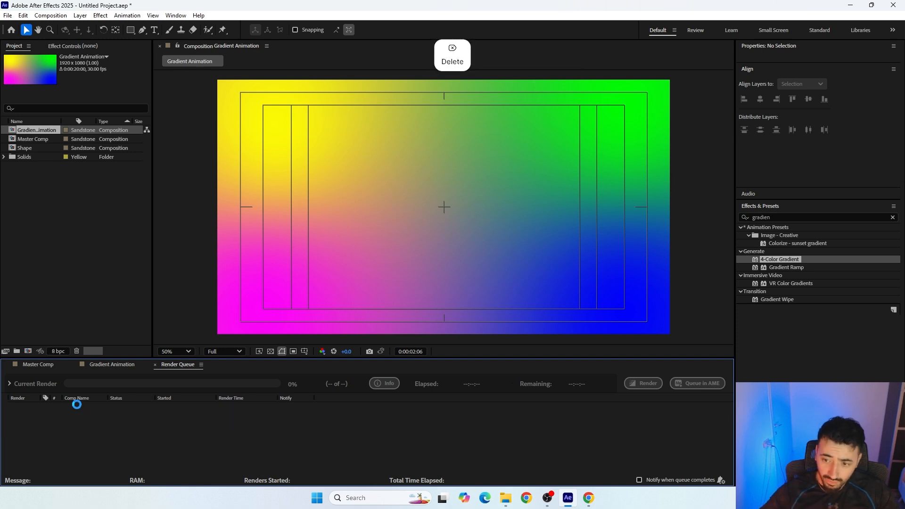
left_click(155, 365)
left_click(41, 366)
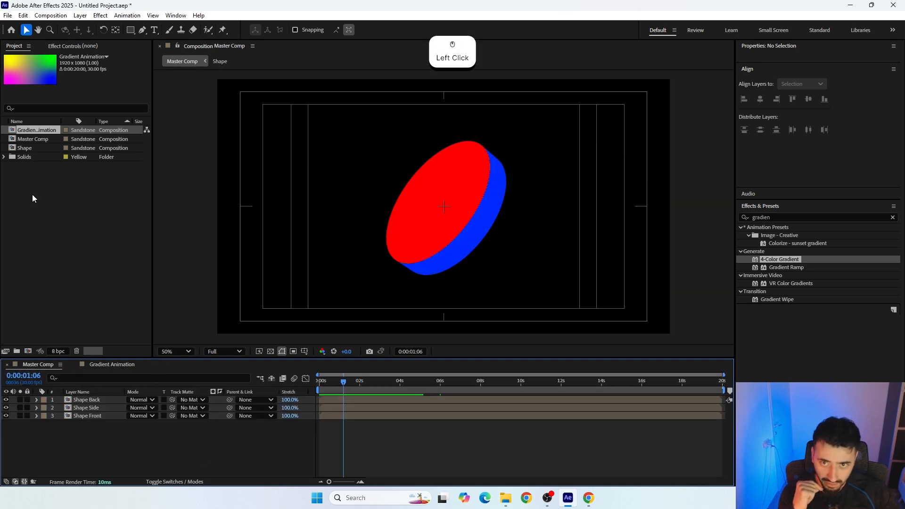
left_click(28, 130)
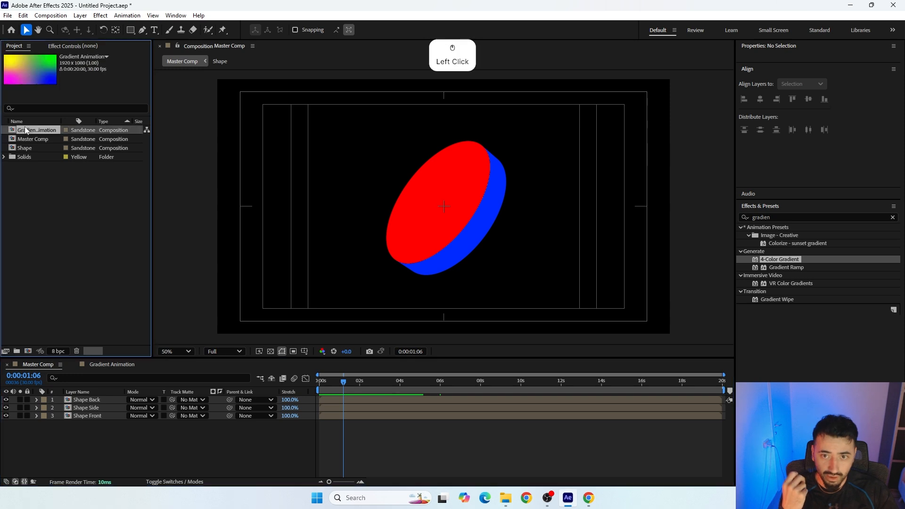
left_click(34, 168)
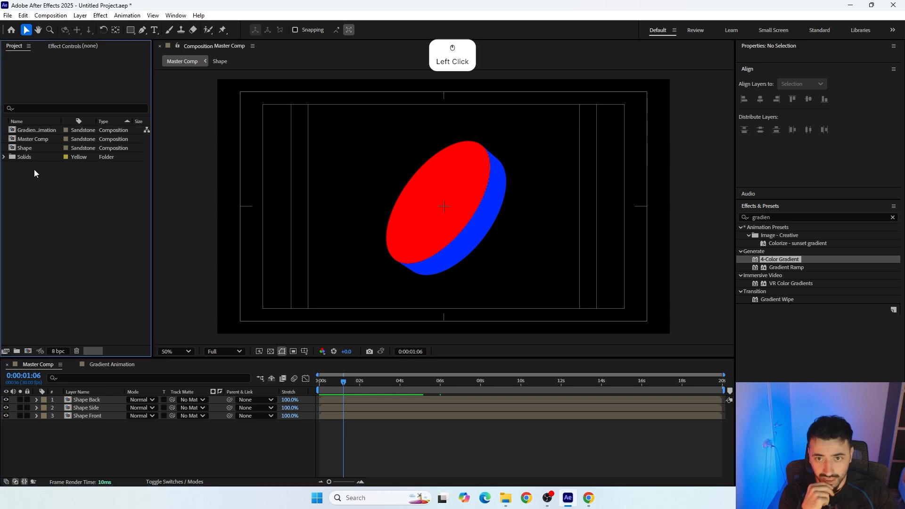
left_click(26, 130)
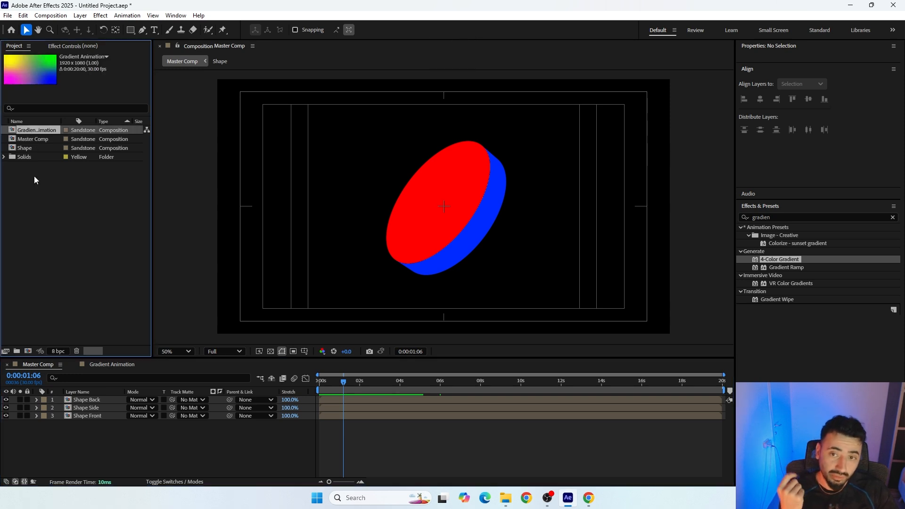
left_click(39, 195)
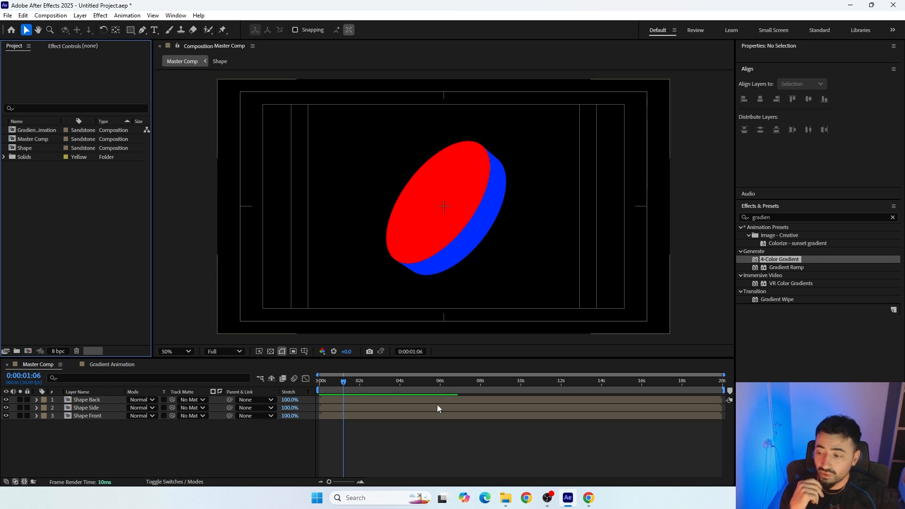
Step: Import the 1118390_4k_Mystery_3840x2160 video from the Assets folder into the project
left_click(505, 498)
left_click(262, 161)
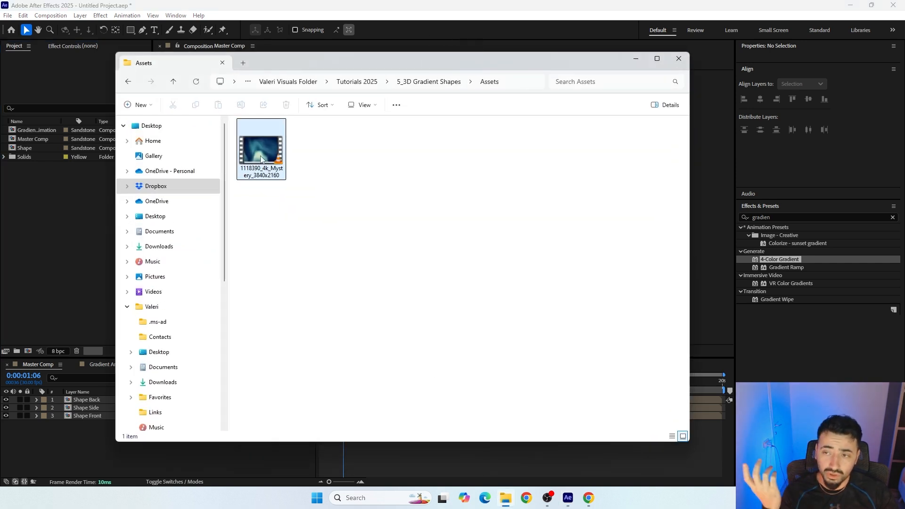
left_click_drag(262, 150, 53, 227)
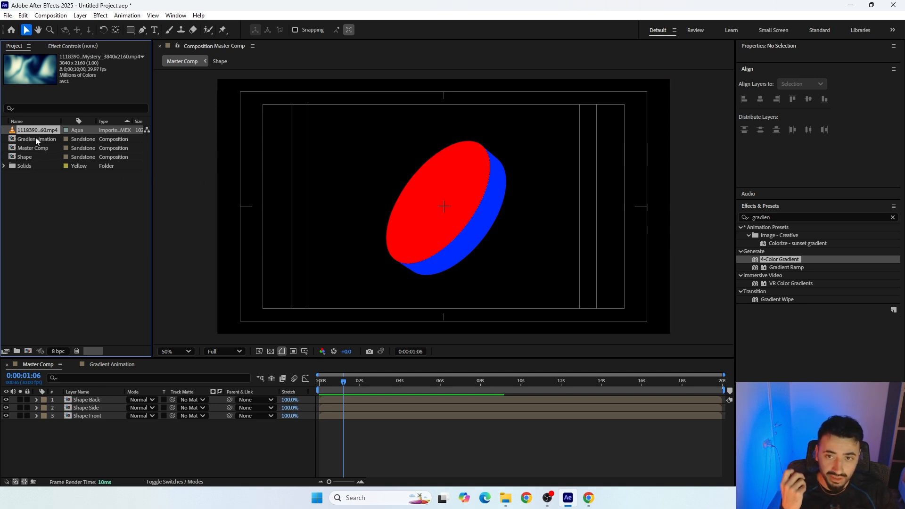
Step: Add the 1118390_4k_Mystery video to Master Comp directly above the Shape Front layer and set its scale to 50%
left_click_drag(36, 129, 83, 408)
left_click_drag(84, 414, 83, 416)
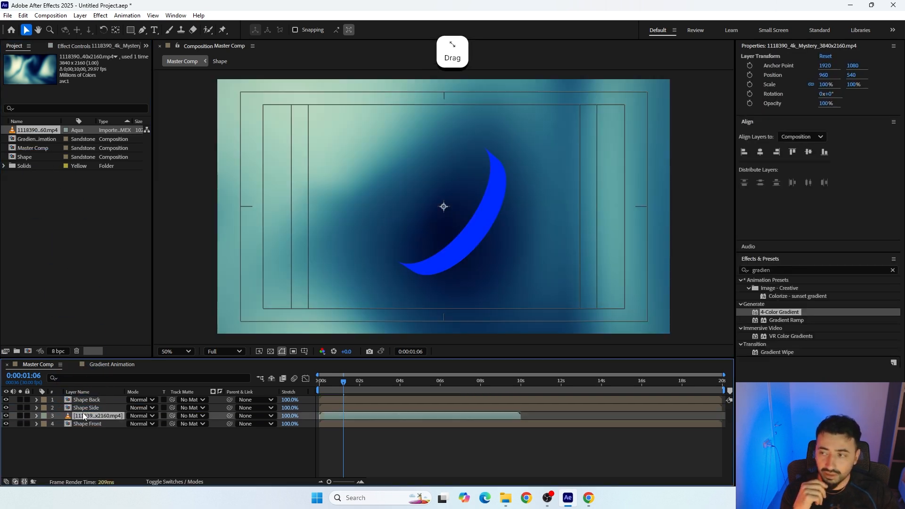
scroll(397, 224, "down", 2)
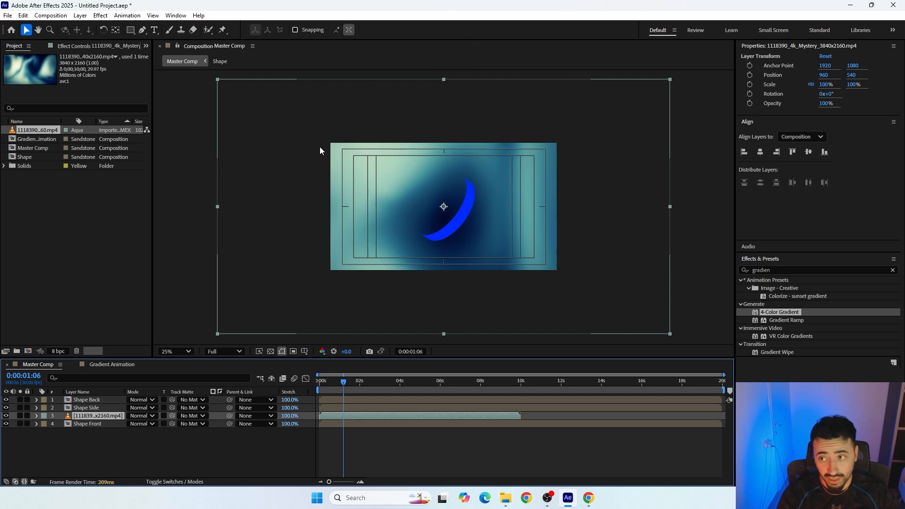
key("s")
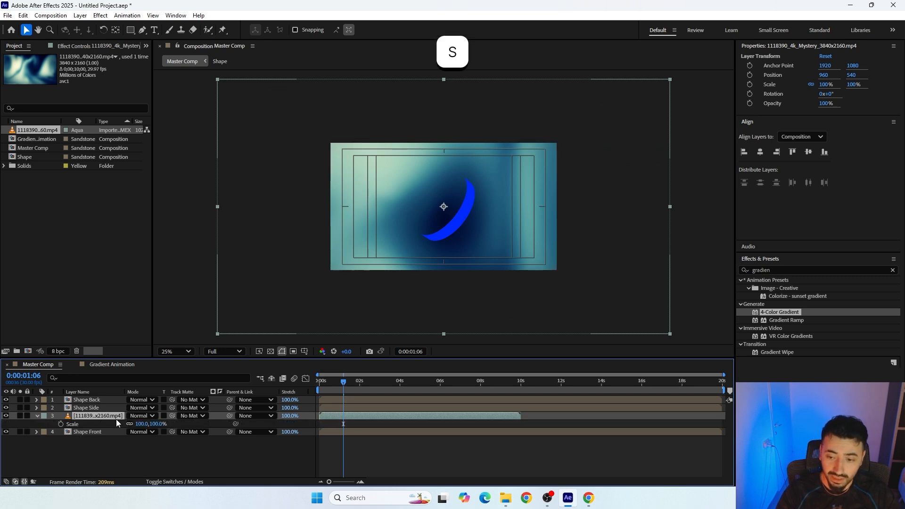
left_click(142, 423)
type("50")
key("Return")
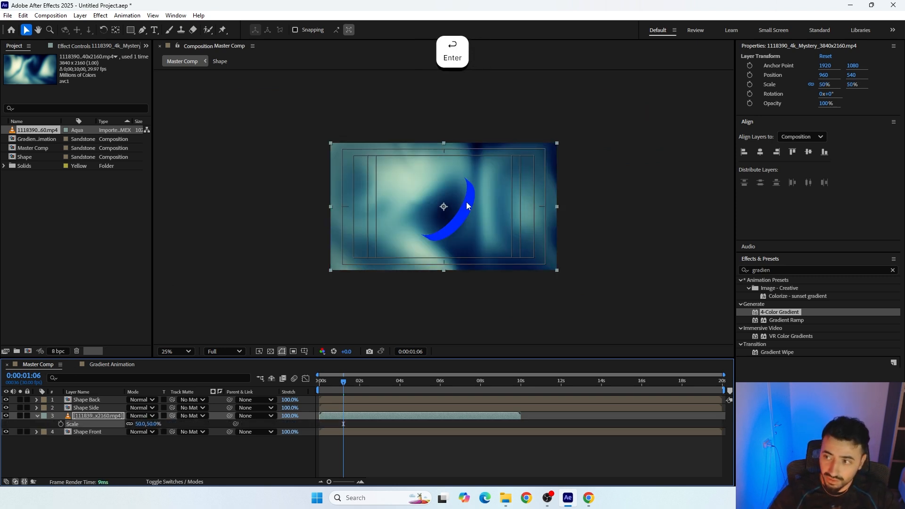
scroll(467, 206, "up", 1)
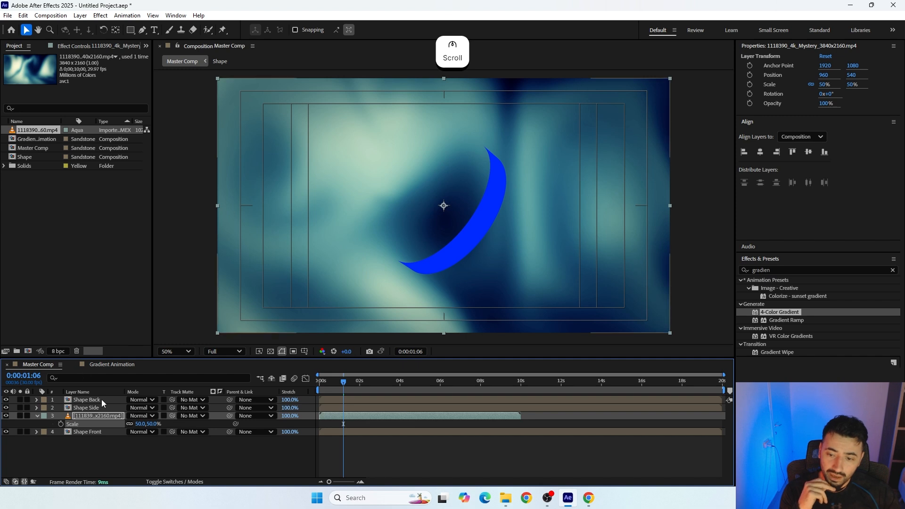
Step: Use the Shape Front layer as the track matte for the Mystery video and scrub back to preview the fill
left_click(158, 481)
left_click(157, 482)
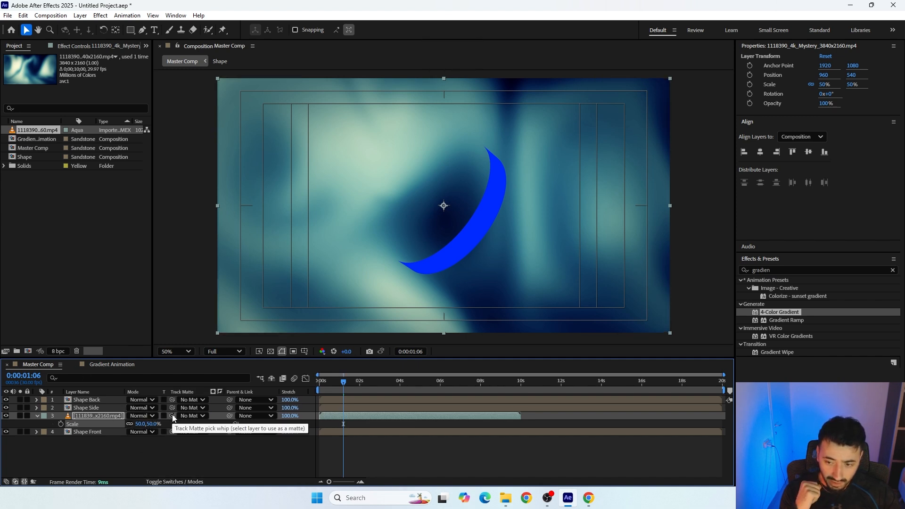
left_click_drag(173, 417, 98, 435)
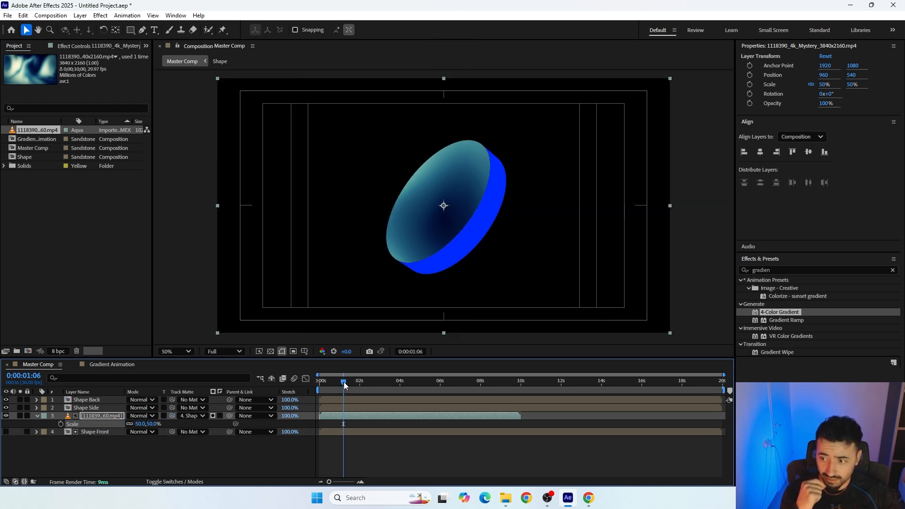
mouse_move(344, 382)
left_mouse_down()
mouse_move(367, 378)
mouse_move(325, 383)
mouse_move(335, 388)
left_mouse_up()
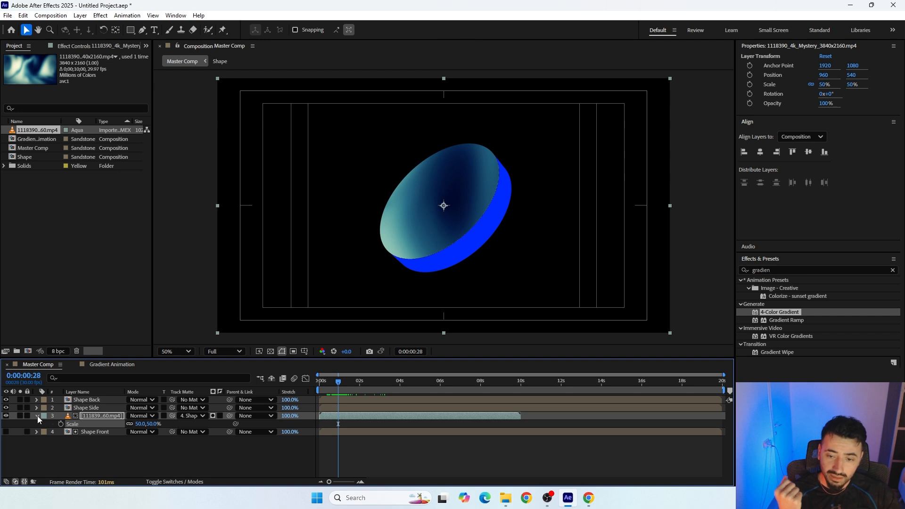
left_click(37, 415)
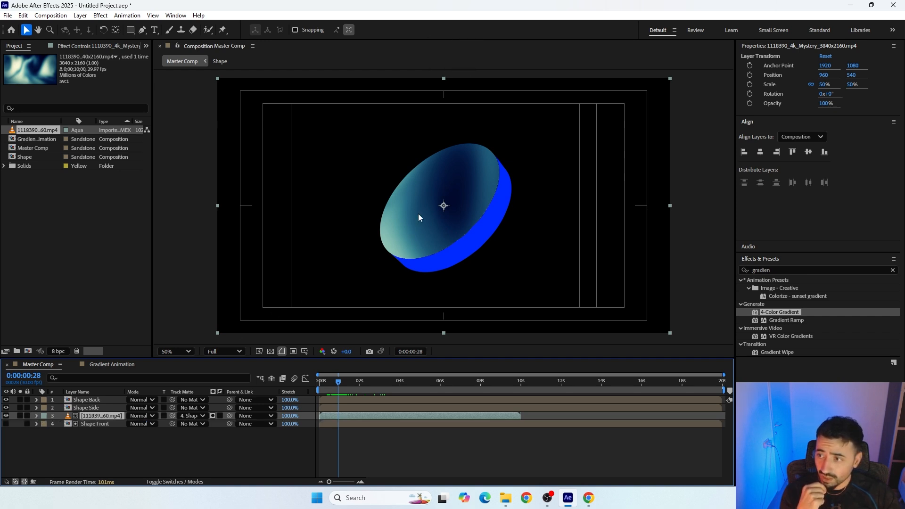
Step: Search the effects for "hue" and apply Hue/Saturation to the Mystery video layer
scroll(447, 213, "up", 2)
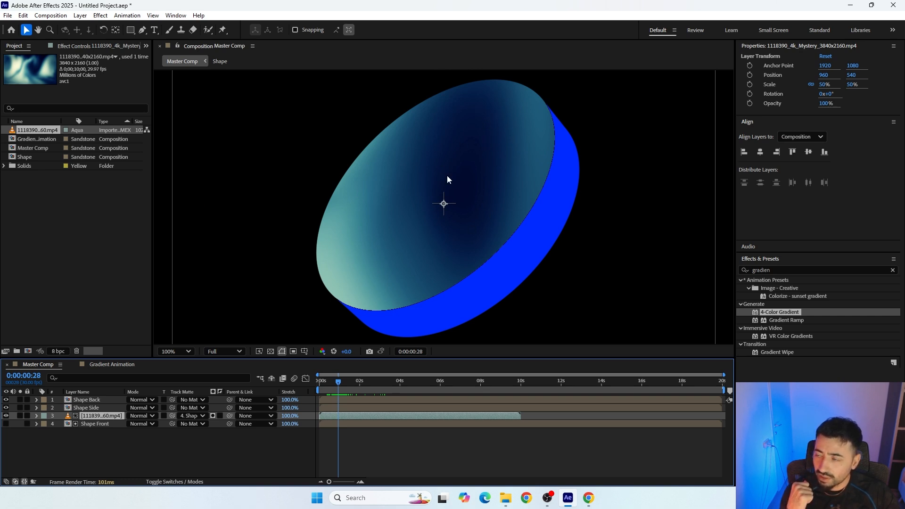
scroll(494, 160, "up", 2)
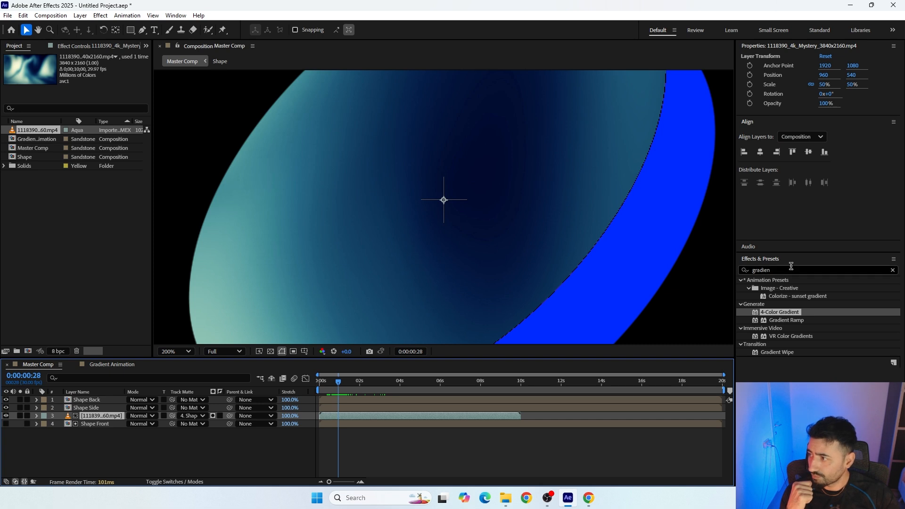
left_click_drag(790, 268, 680, 273)
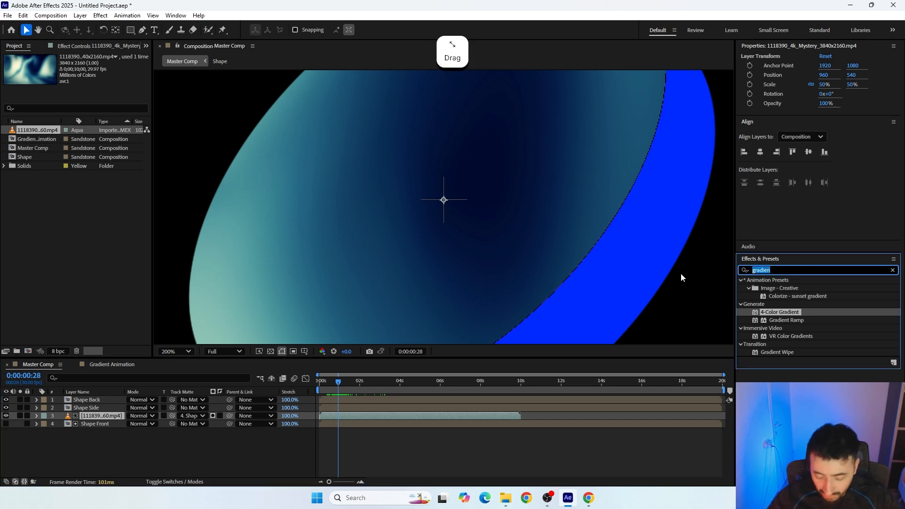
type("hue")
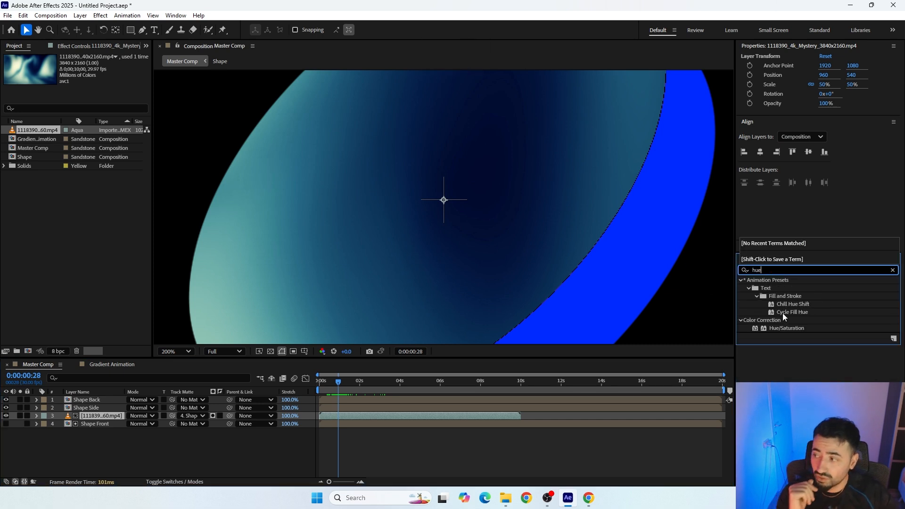
left_click_drag(782, 329, 99, 419)
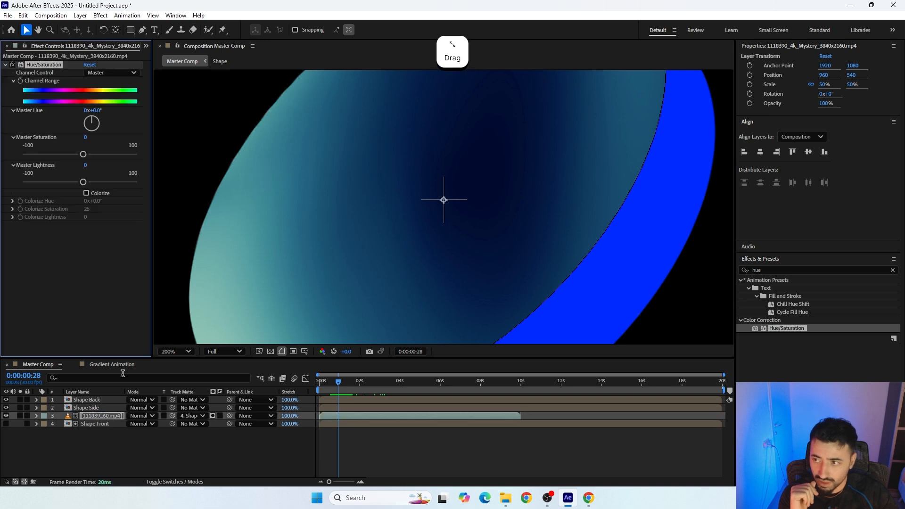
Step: Set the Hue/Saturation effect's Master Saturation to 80 on the video layer and inspect the disc's front face
scroll(363, 211, "down", 2)
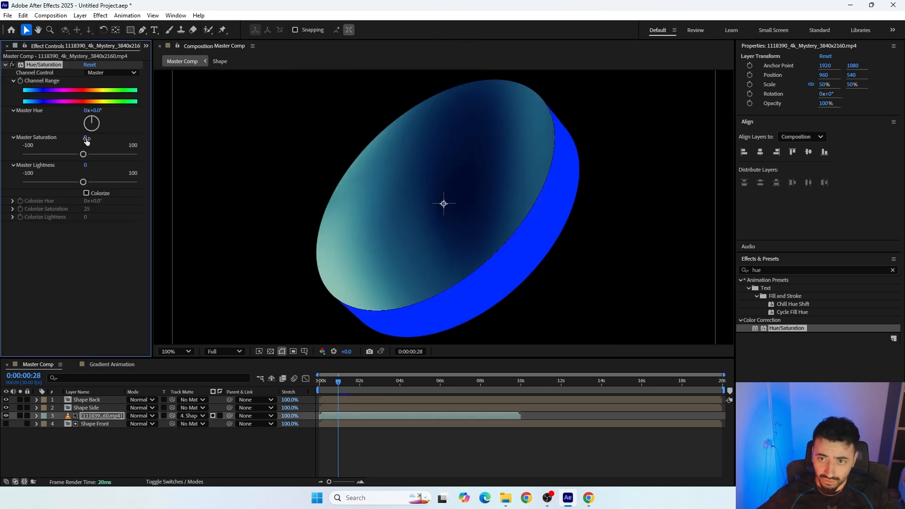
left_click_drag(87, 140, 118, 141)
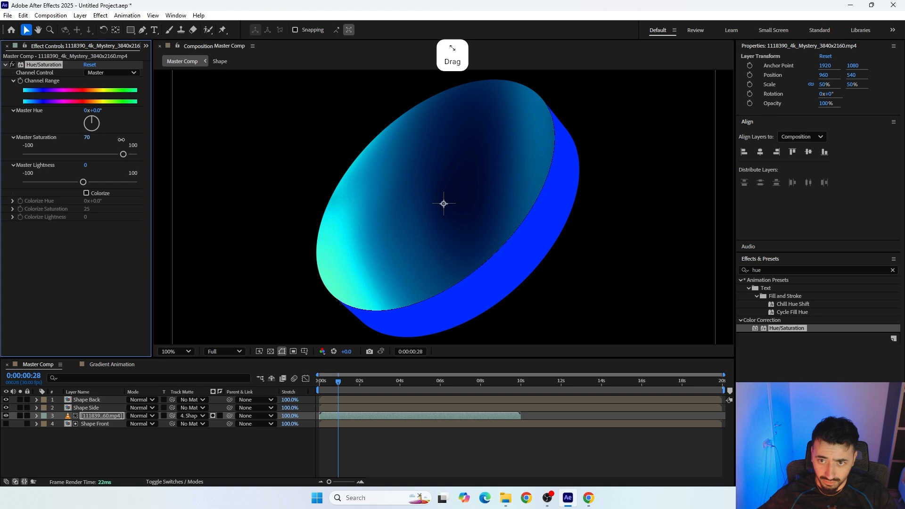
left_click(88, 138)
type("80")
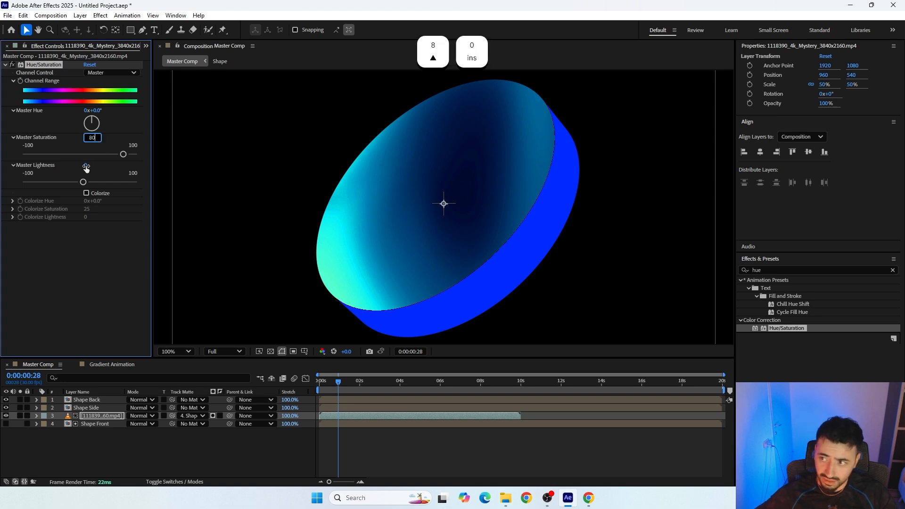
key("Return")
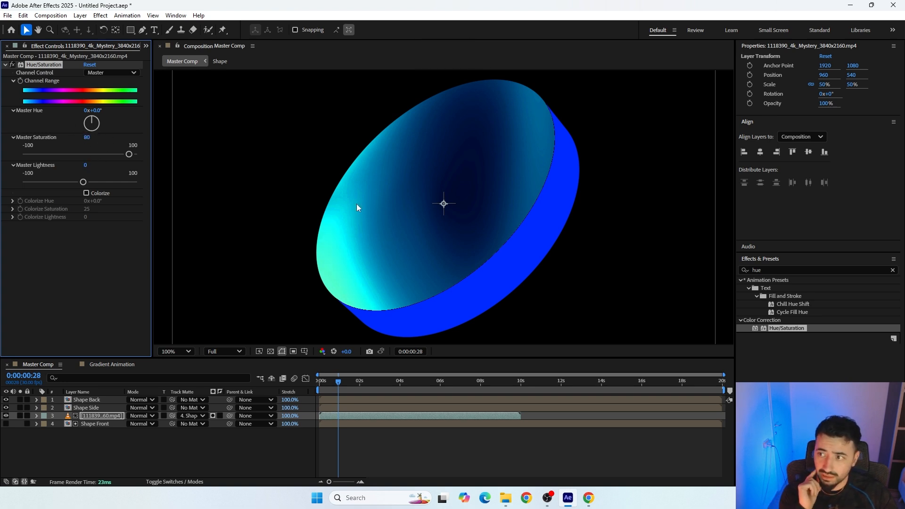
scroll(401, 205, "down", 1)
scroll(400, 205, "up", 1)
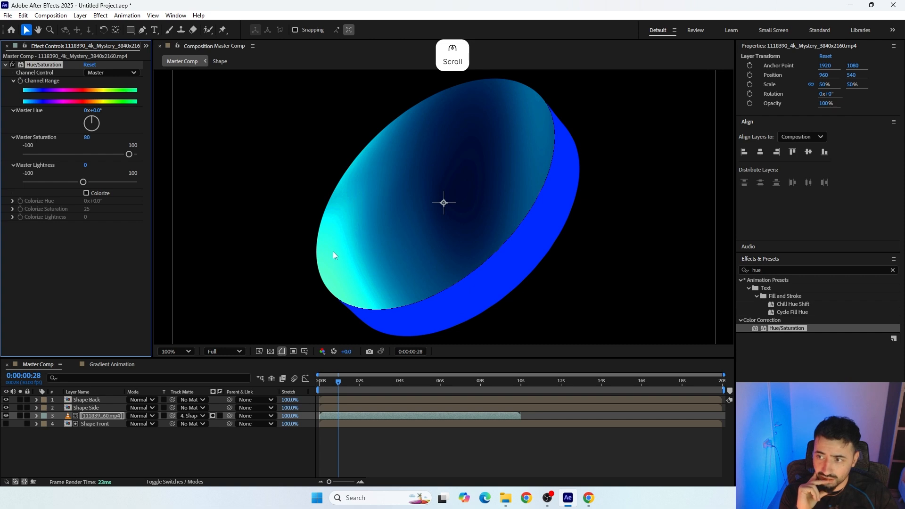
scroll(333, 251, "up", 1)
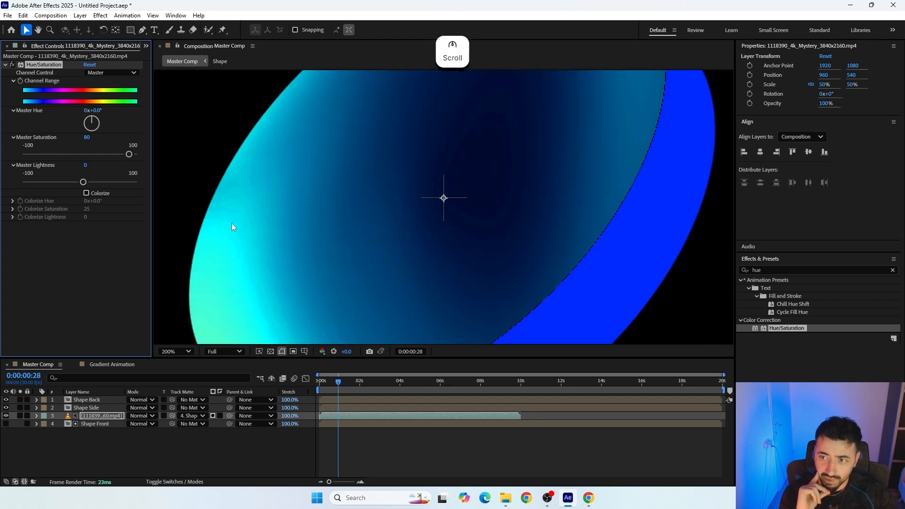
Step: Find the Fast Box Blur effect and apply it to the gradient video layer matted to Shape Front
scroll(232, 223, "down", 1)
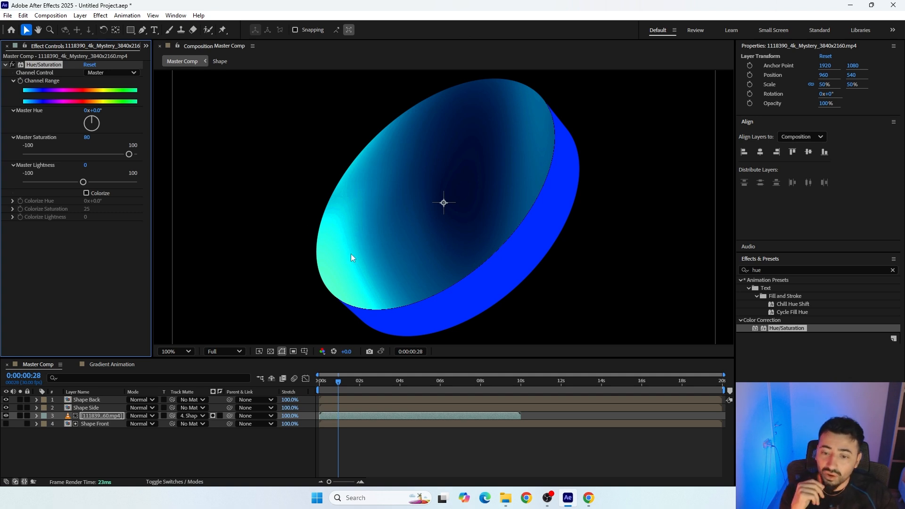
left_click_drag(825, 271, 732, 276)
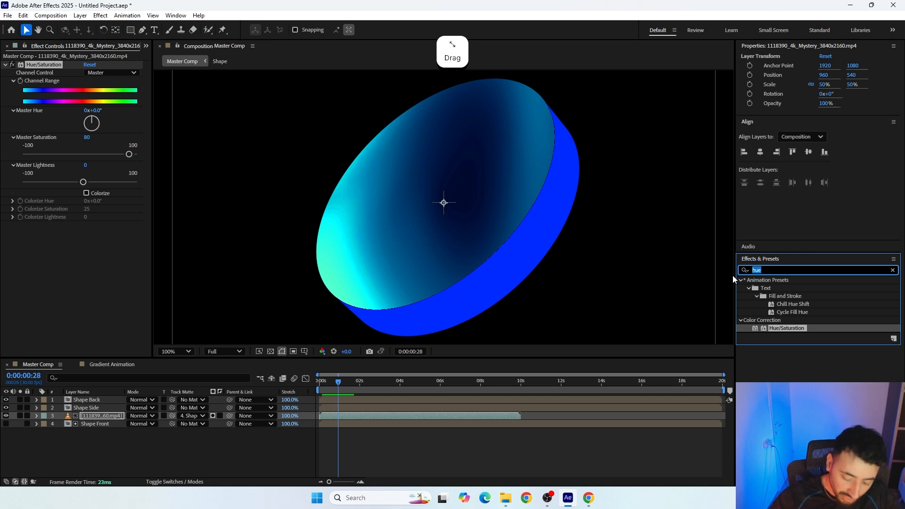
type("fast")
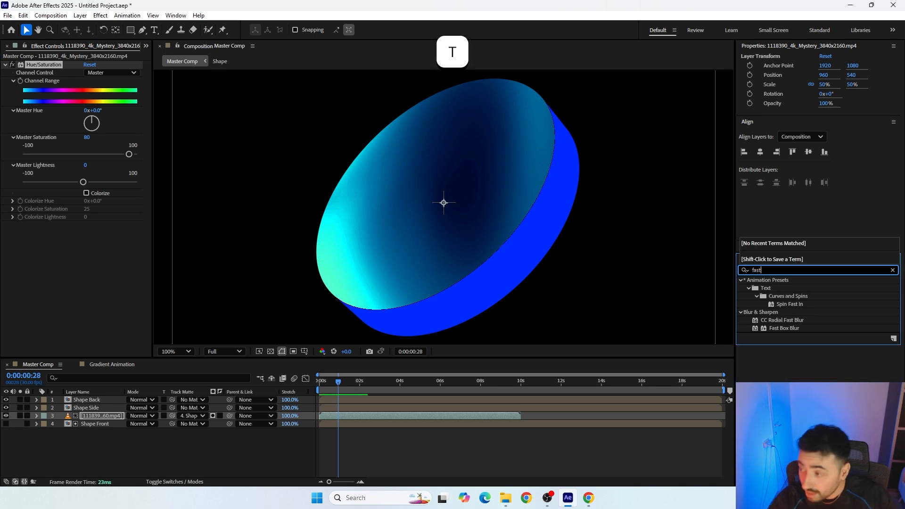
left_click_drag(776, 329, 84, 416)
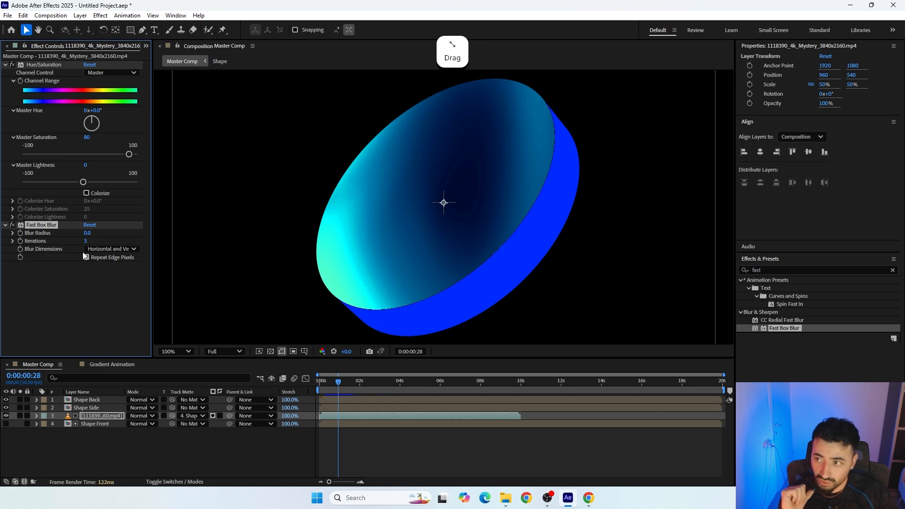
Step: Set the Fast Box Blur radius to 15 and preview the blurred front face around the first second
scroll(362, 222, "up", 1)
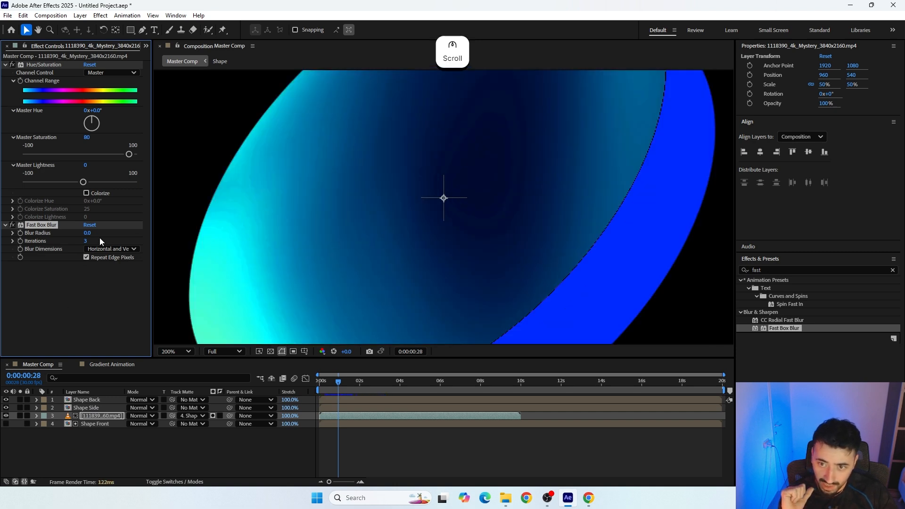
left_click_drag(86, 233, 90, 236)
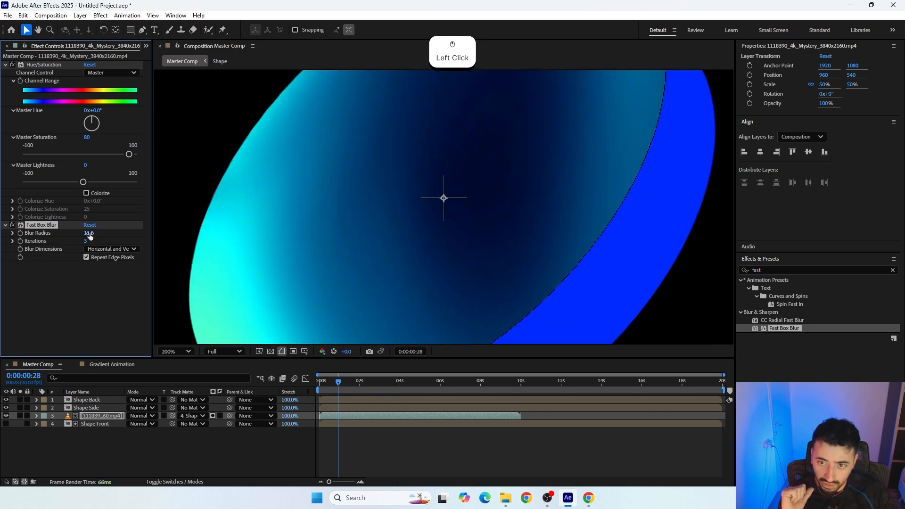
left_click(90, 235)
type("15")
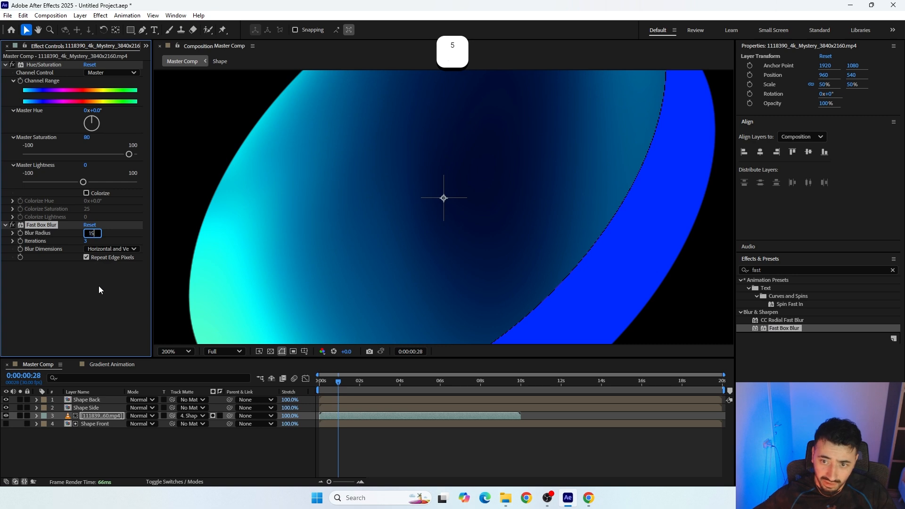
key("Return")
scroll(298, 239, "down", 2)
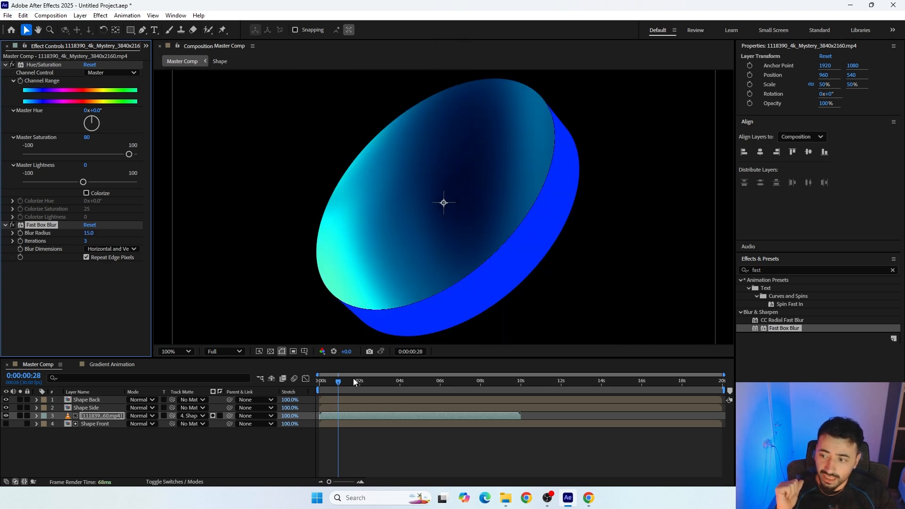
left_click_drag(344, 382, 335, 401)
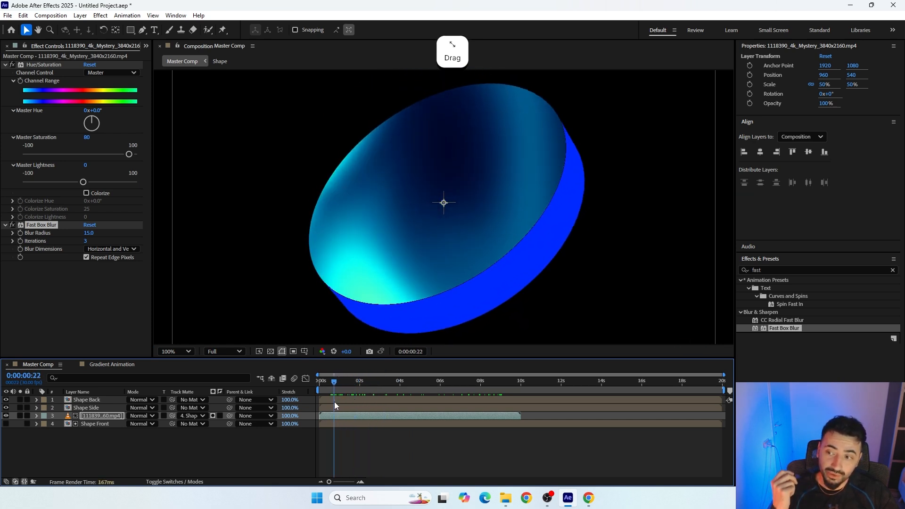
Step: Duplicate the gradient video layer, place the copy above Shape Side, and use Shape Side as its track matte
left_click(87, 416)
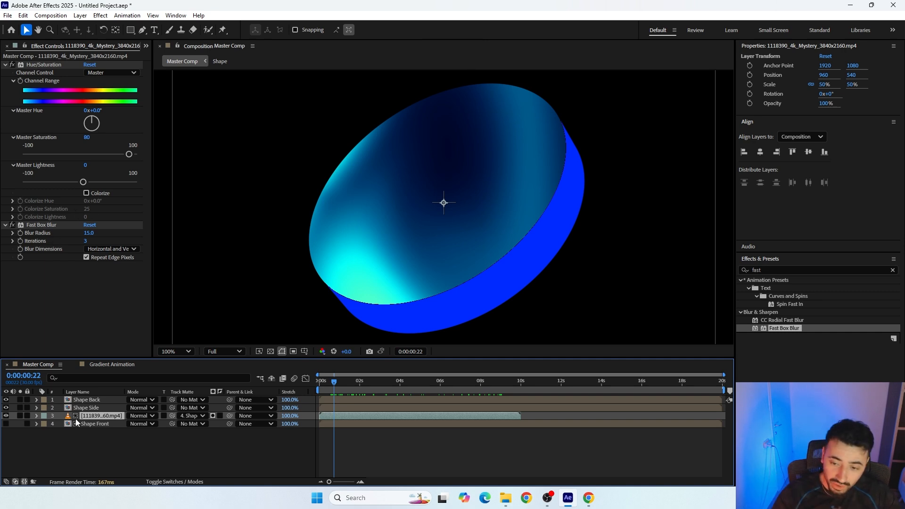
left_click(92, 416)
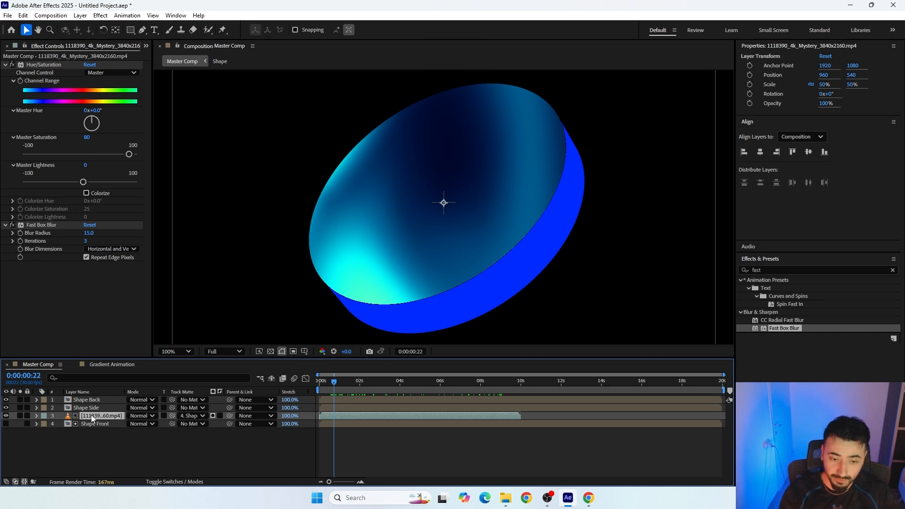
key("ctrl+d")
mouse_move(92, 416)
left_mouse_down()
mouse_move(84, 403)
mouse_move(90, 408)
left_mouse_up()
left_click_drag(172, 408, 78, 418)
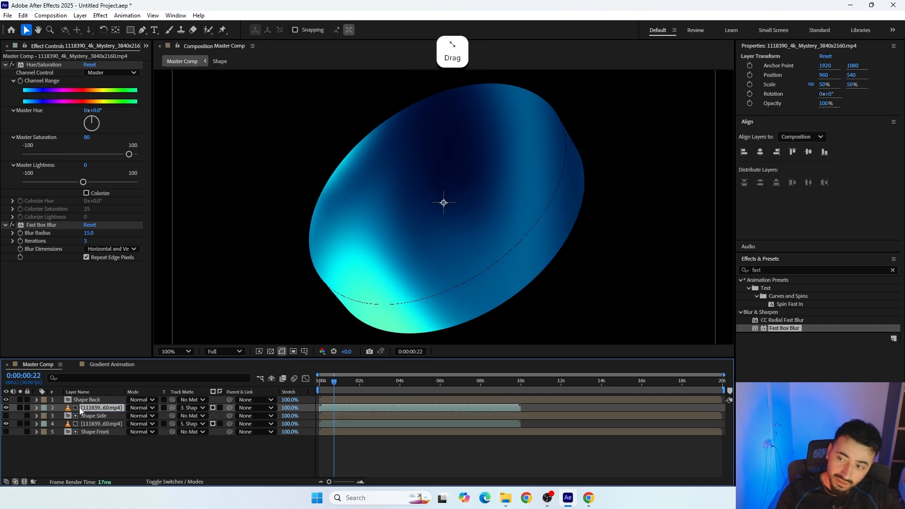
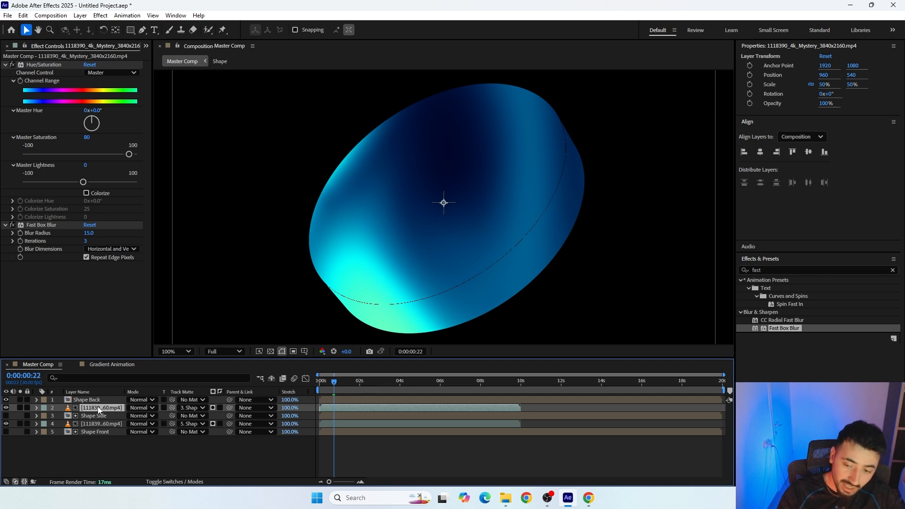
Step: Set the rotation of the Shape Side gradient video layer to 180°
key("r")
left_click(138, 415)
left_click_drag(138, 415, 165, 413)
left_click(142, 415)
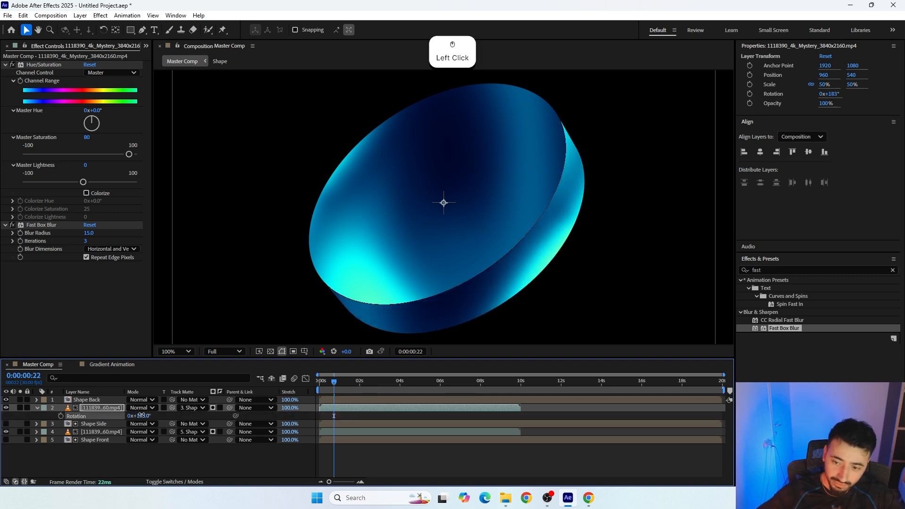
type("180")
key("Return")
scroll(388, 229, "down", 4)
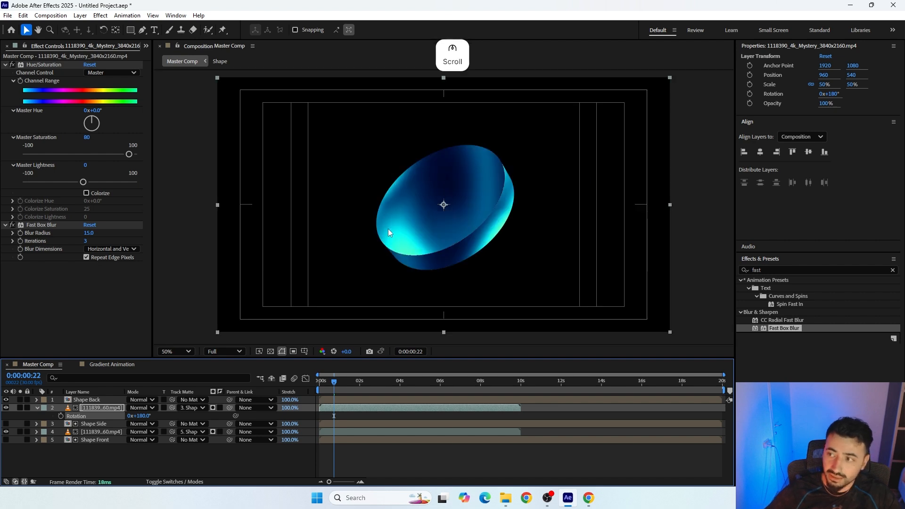
scroll(454, 212, "up", 4)
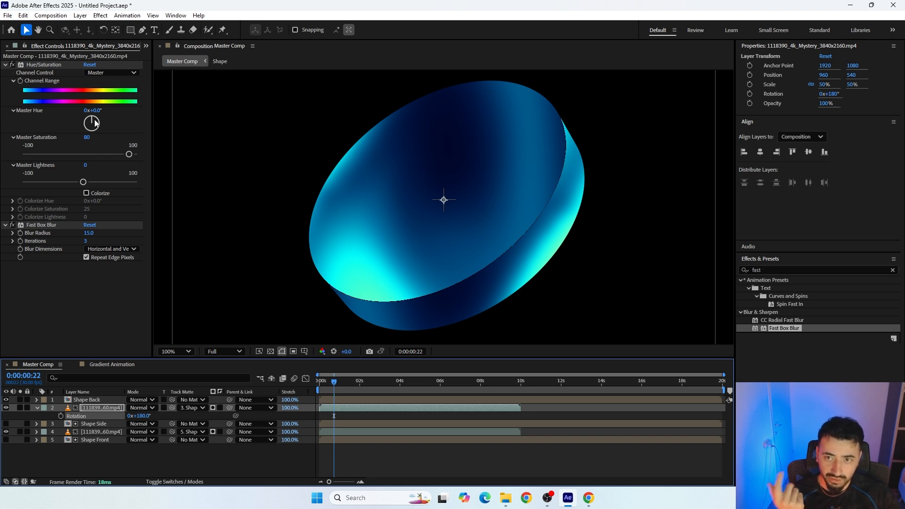
Step: Set Master Hue to 90° in the Hue/Saturation effect of the side gradient layer
left_click_drag(94, 120, 107, 128)
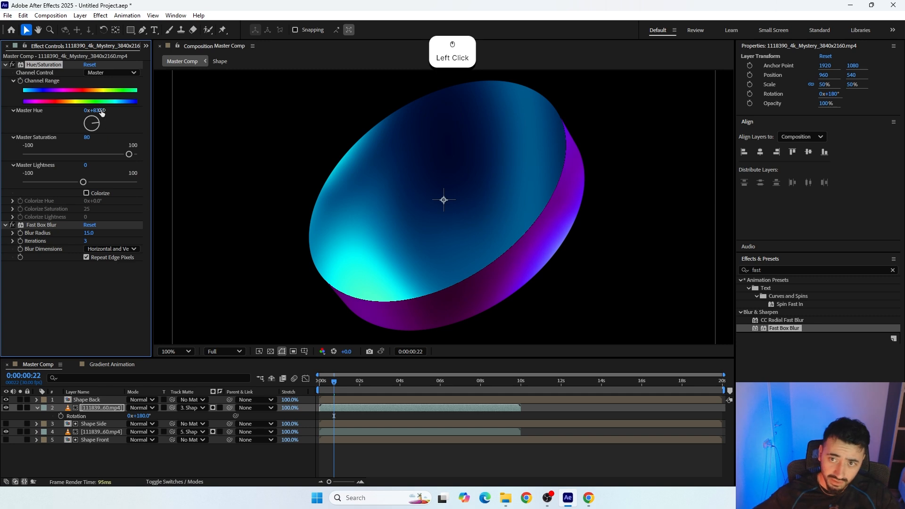
left_click(98, 110)
type("90")
key("Return")
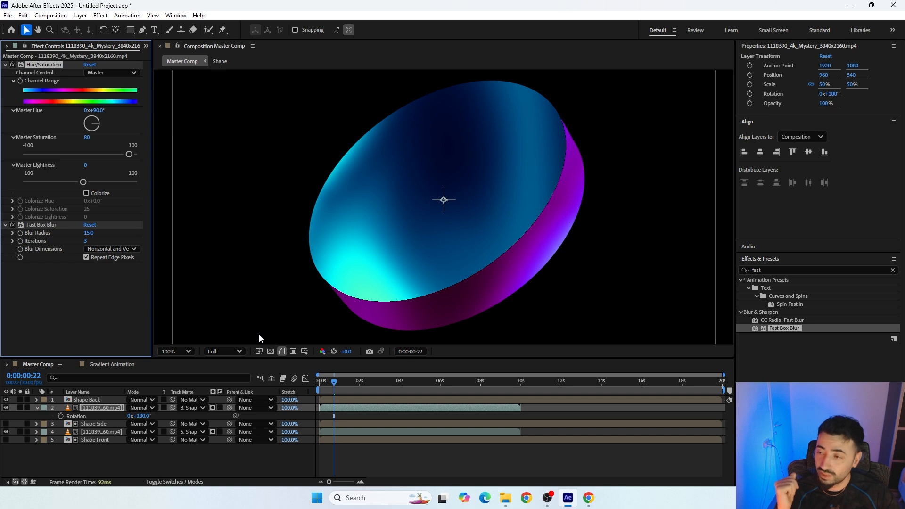
Step: At 0:00:03:08, duplicate the side gradient layer, place the copy above Shape Back, and use Shape Back as its track matte
left_click(97, 413)
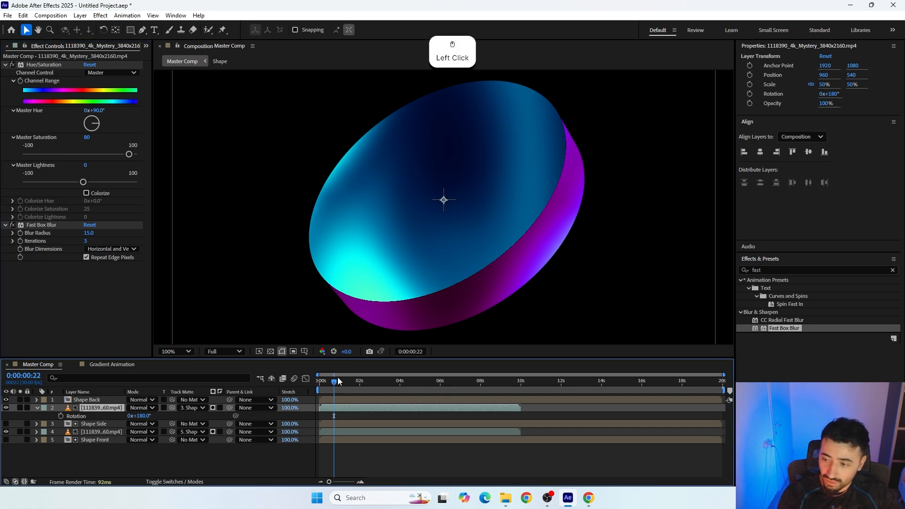
left_click_drag(338, 381, 388, 380)
key("ctrl+d")
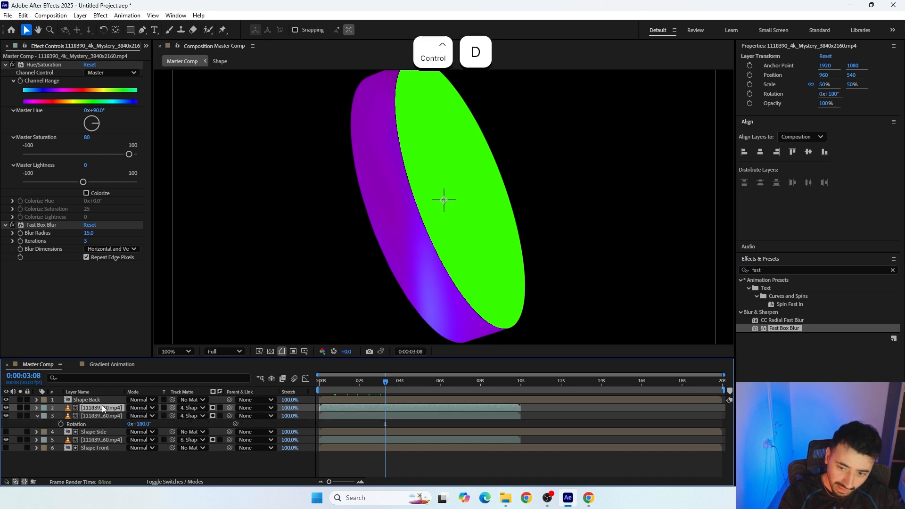
left_click_drag(97, 408, 97, 396)
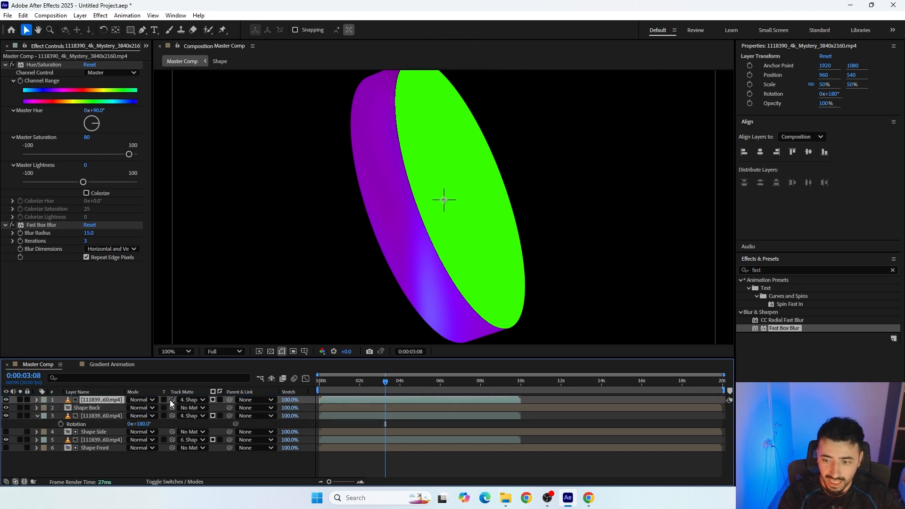
left_click_drag(172, 400, 98, 408)
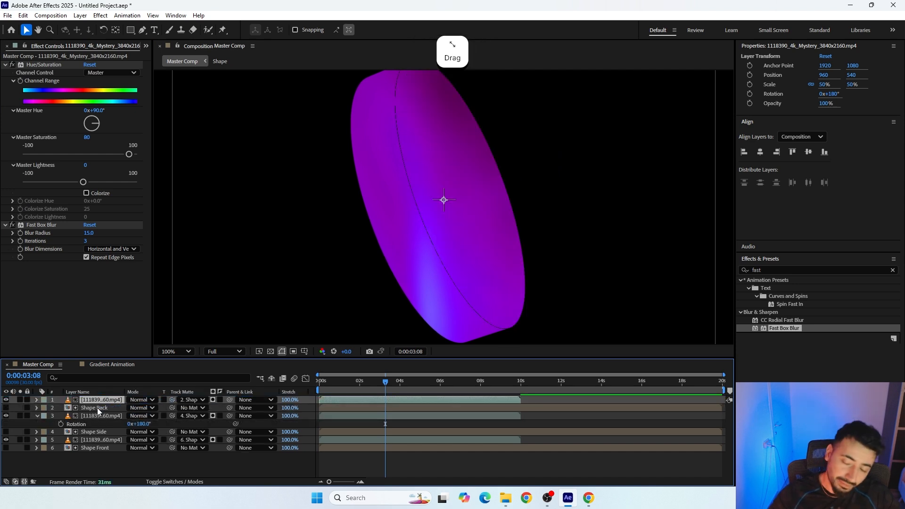
scroll(401, 219, "down", 2)
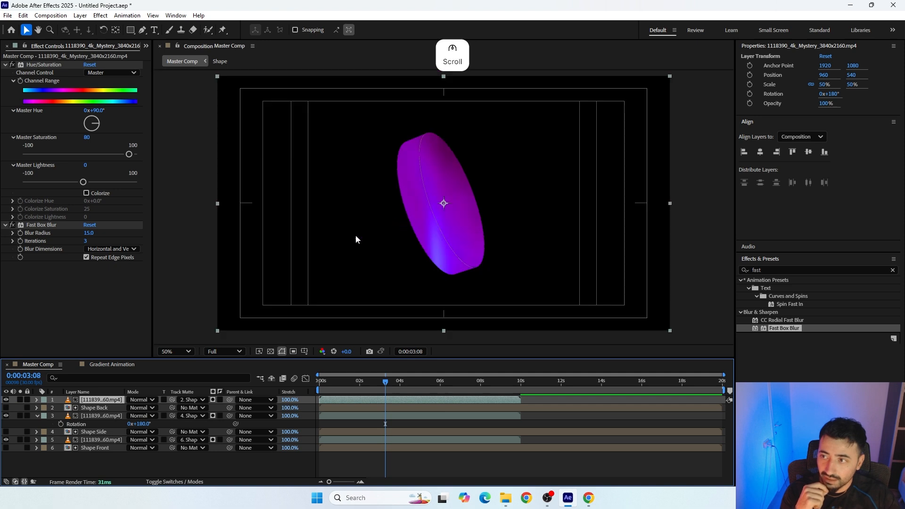
Step: Set the rotation of the Shape Back gradient video layer to 0x+0°
key("r")
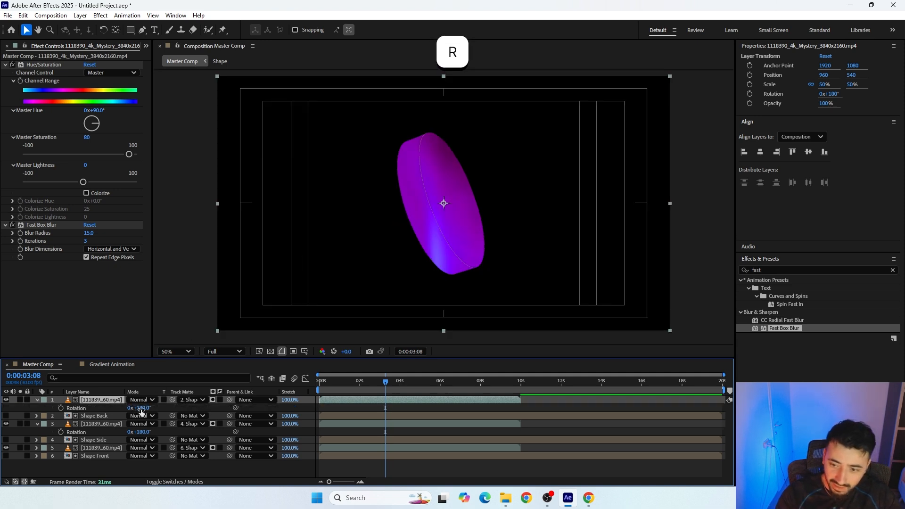
left_click_drag(138, 407, 174, 405)
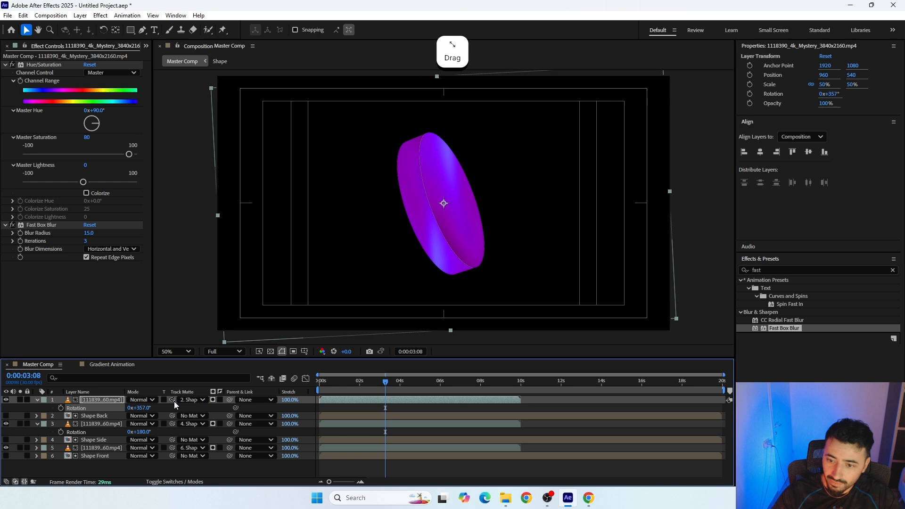
left_click(141, 408)
key("Up")
key("Up")
key("Up")
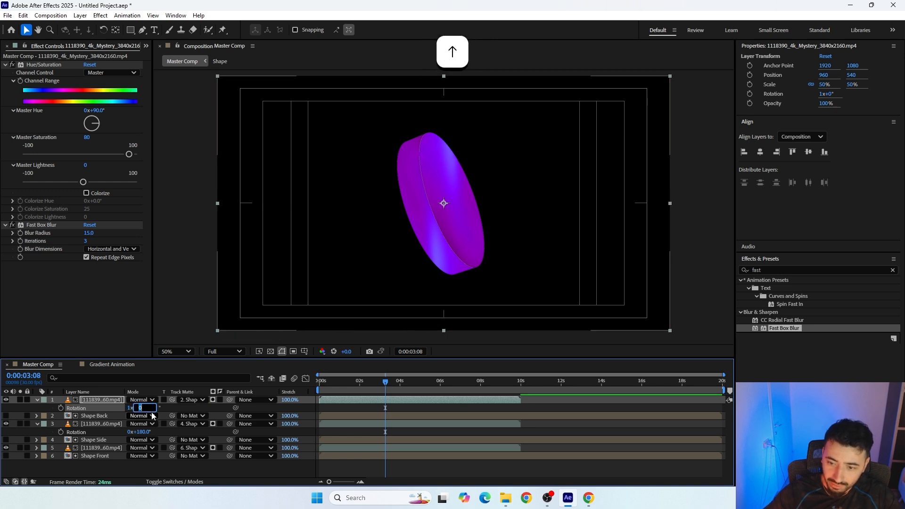
left_click(129, 408)
type("0")
key("Return")
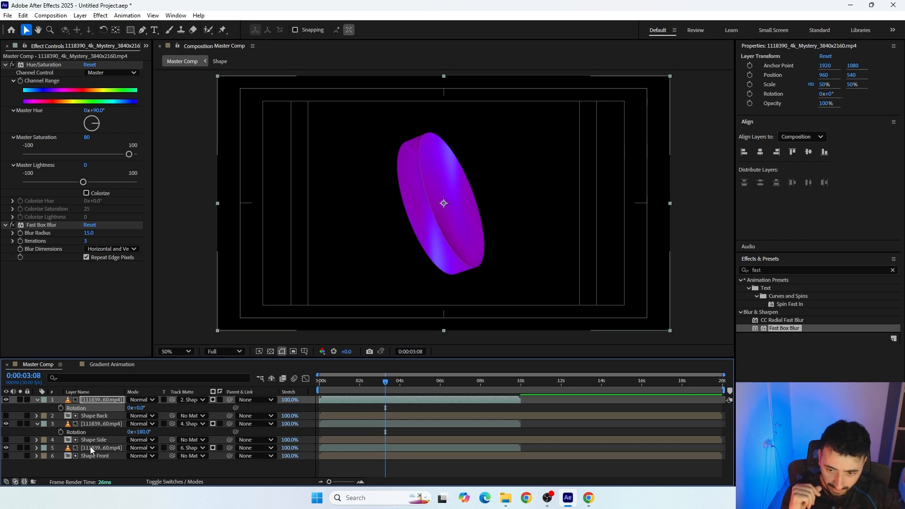
Step: Set Master Hue to 180° in the Hue/Saturation effect of the back gradient layer
mouse_move(388, 383)
left_mouse_down()
mouse_move(370, 388)
mouse_move(393, 386)
left_mouse_up()
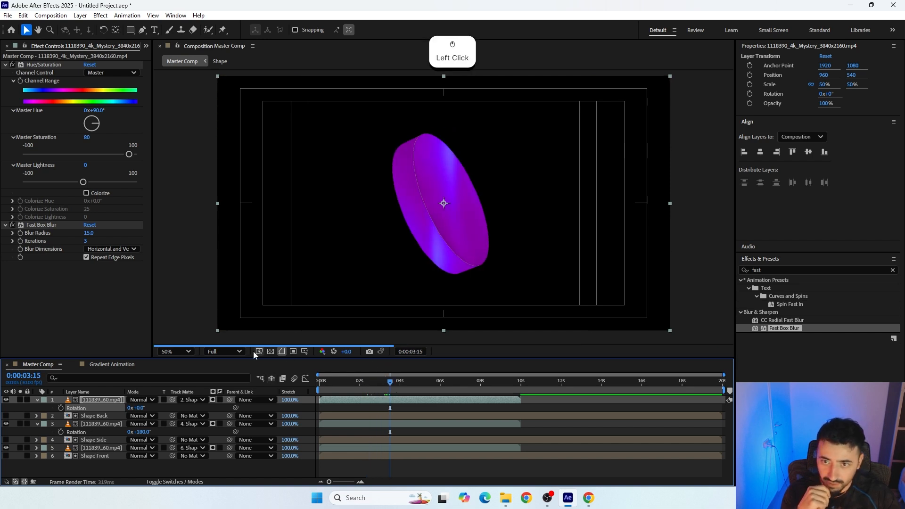
left_click_drag(98, 123, 94, 138)
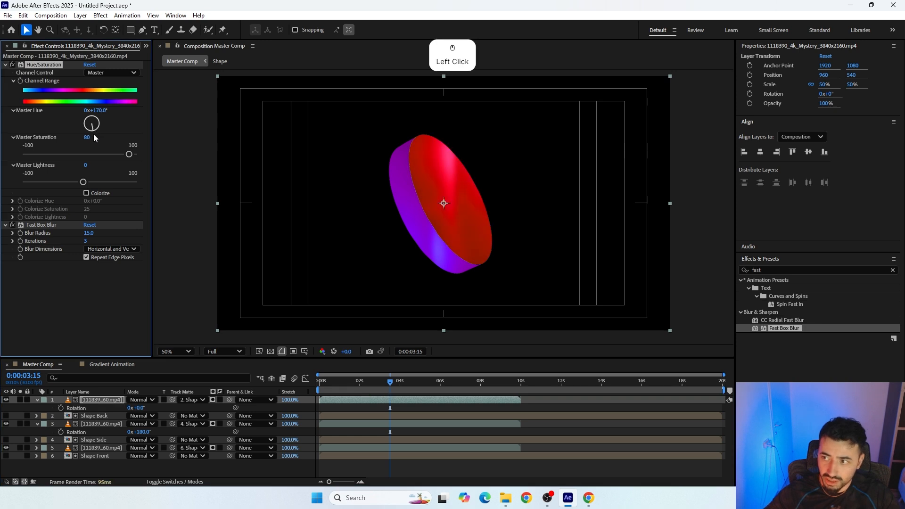
left_click(96, 110)
type("180")
key("Return")
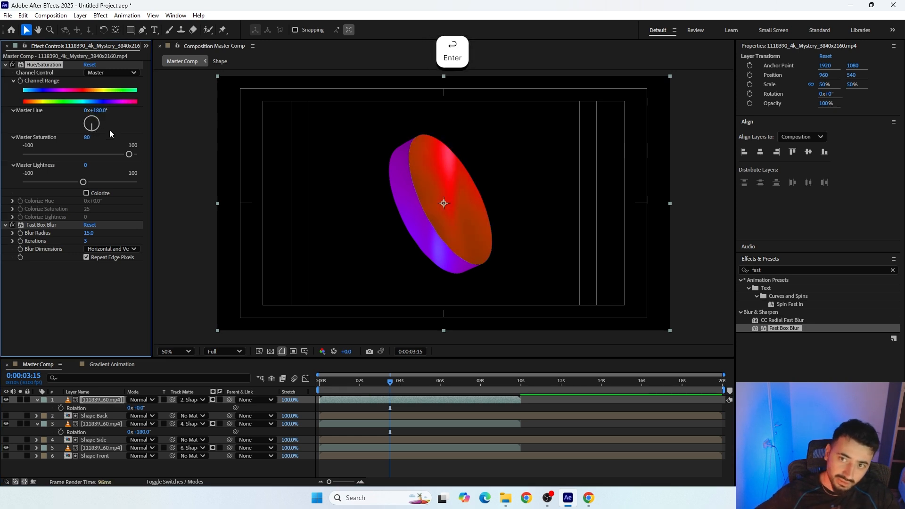
Step: Preview the colored coin up to 0:00:05:11 and collapse the rotation properties of the back and side gradient layers
left_click(257, 462)
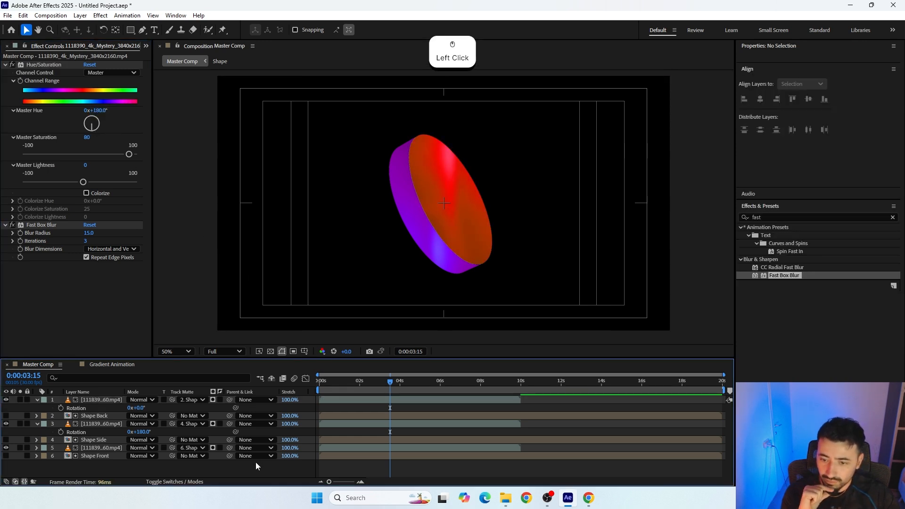
left_click_drag(381, 377, 427, 405)
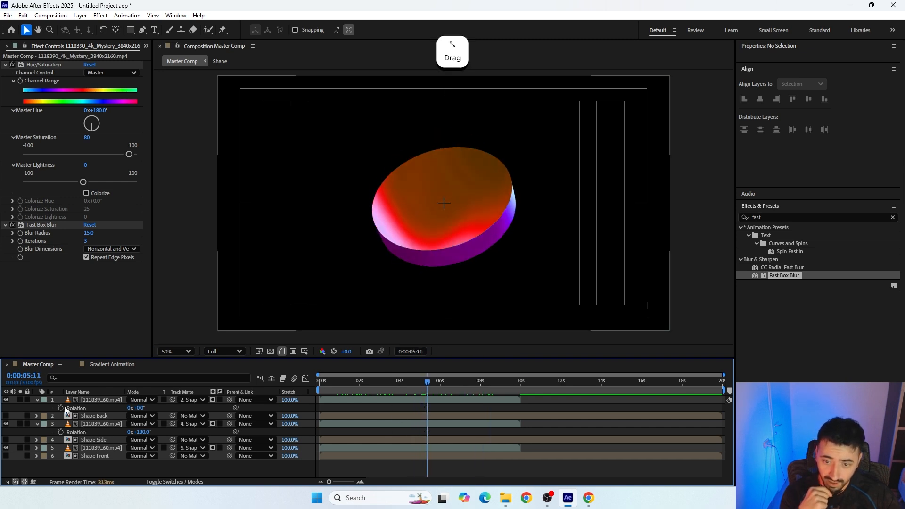
left_click(37, 400)
left_click(37, 416)
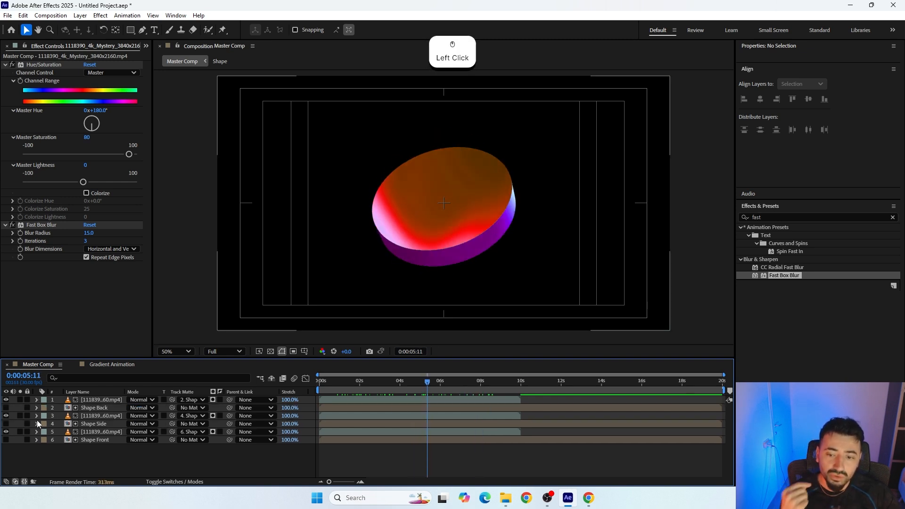
Step: Create a black solid named Bg at composition size in Master Comp
right_click(76, 457)
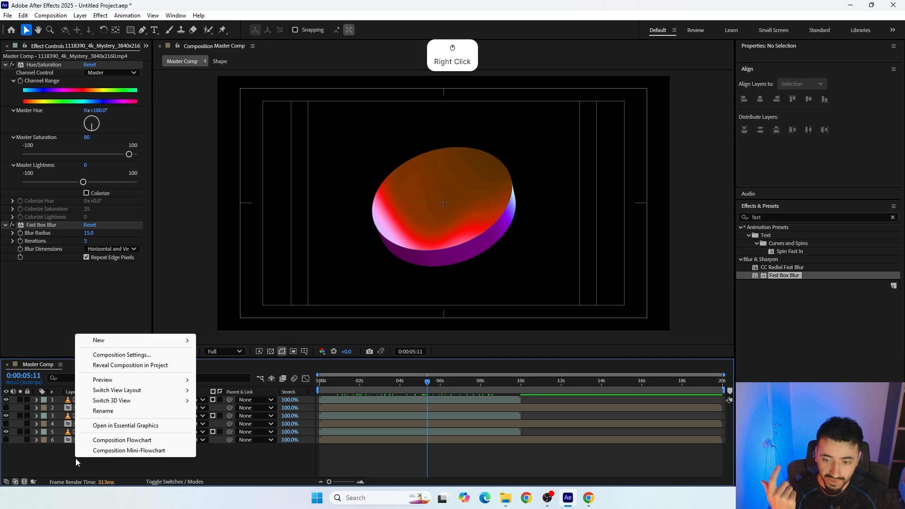
mouse_move(114, 341)
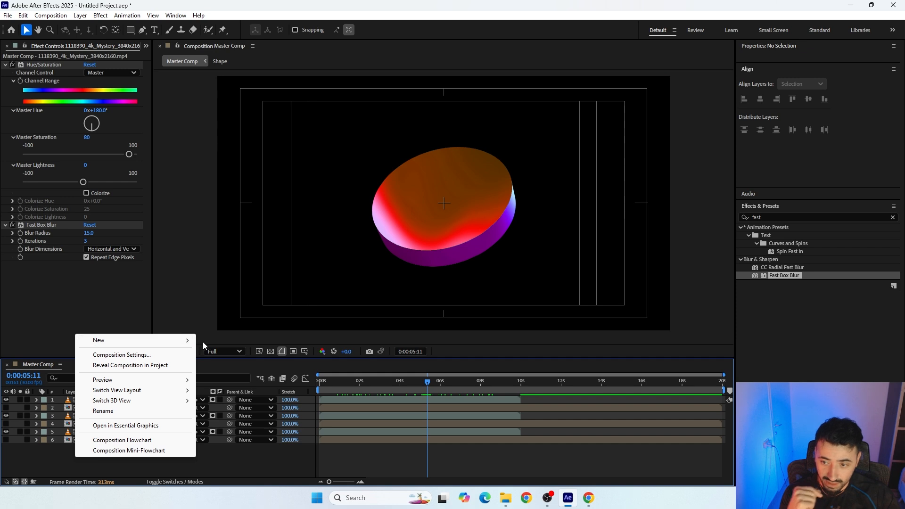
left_click(220, 366)
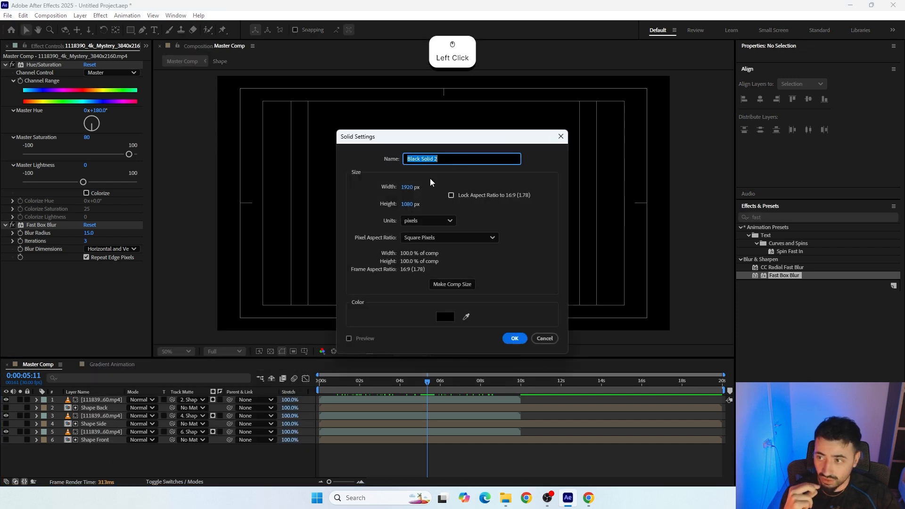
type("Bg")
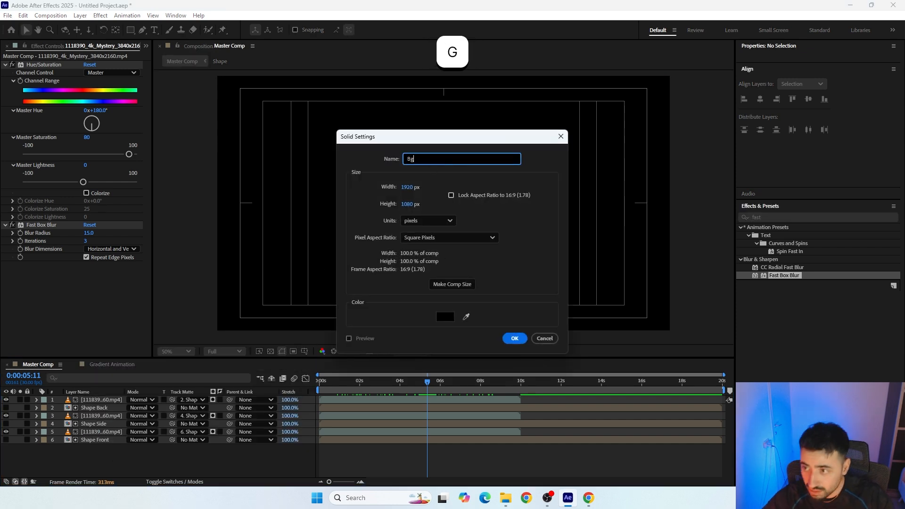
left_click(443, 285)
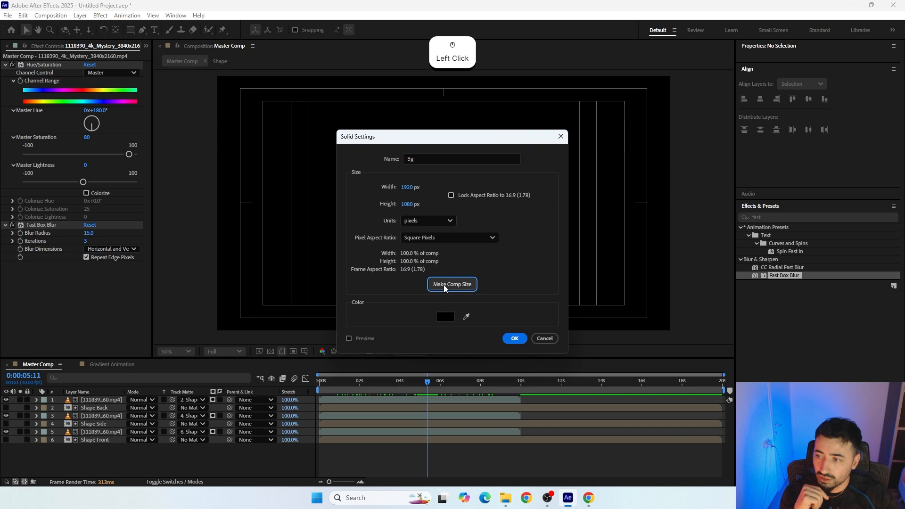
left_click(515, 339)
Step: Find the Gradient Ramp effect and apply it to the Bg layer
left_click_drag(785, 270, 658, 268)
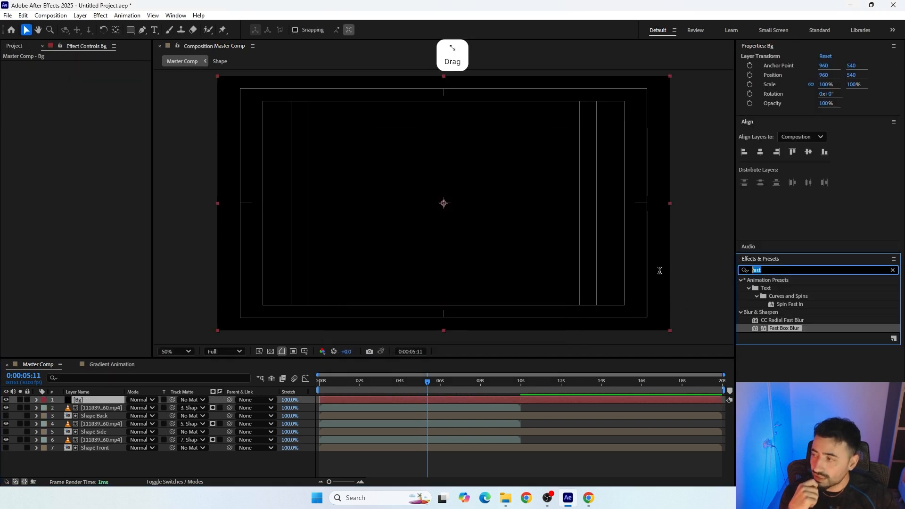
type("gradie")
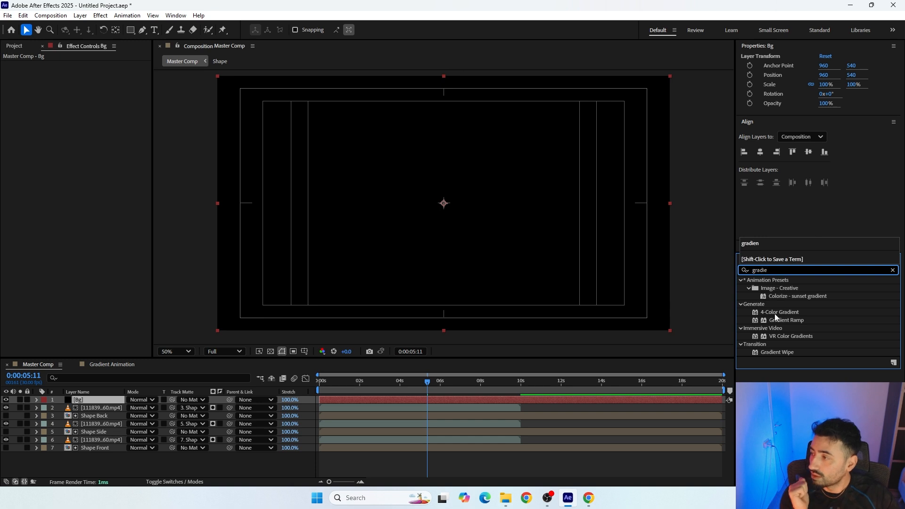
left_click_drag(780, 323, 421, 231)
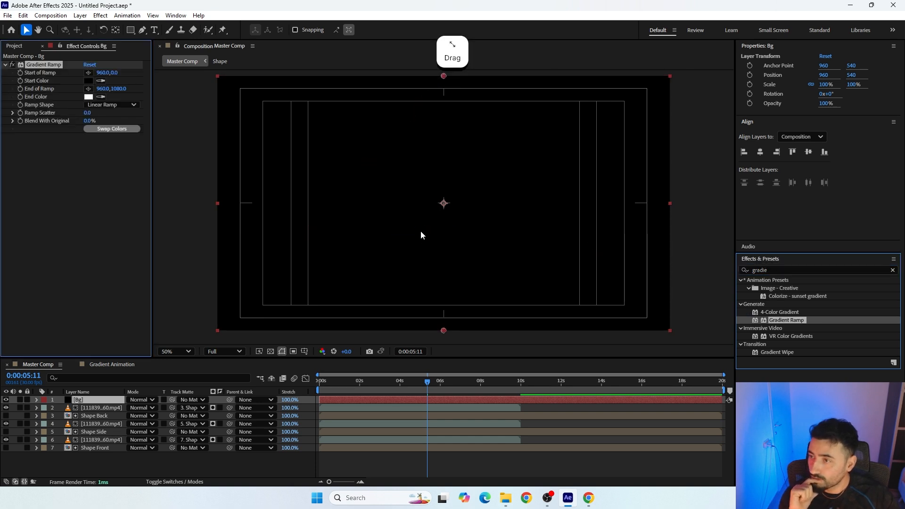
Step: Move the ramp's start to 960, -42 and its end to 960, 1134, and set Ramp Scatter to 20
left_click_drag(444, 76, 444, 67)
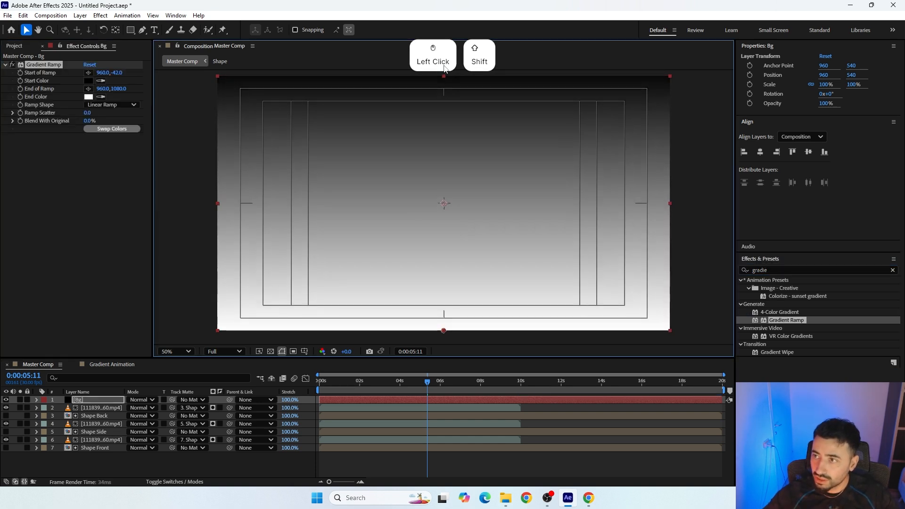
left_click_drag(443, 330, 444, 342)
left_click(87, 112)
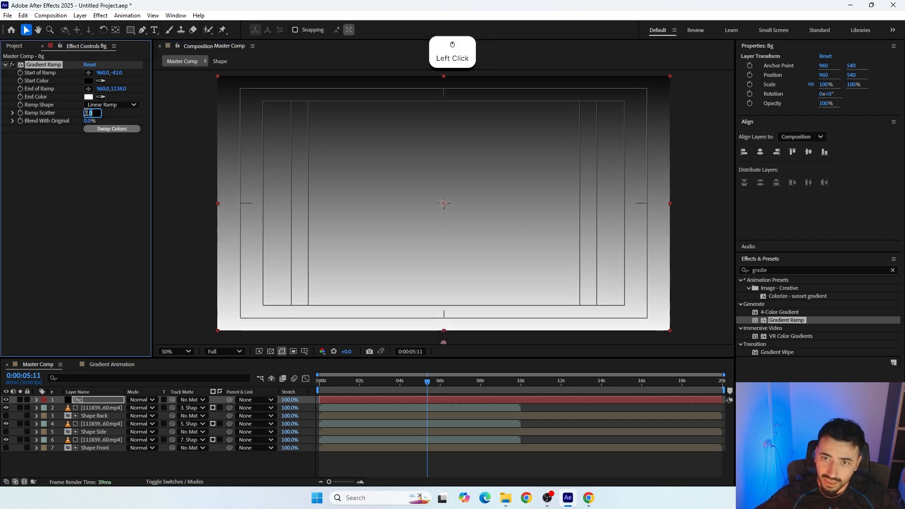
type("20")
key("Return")
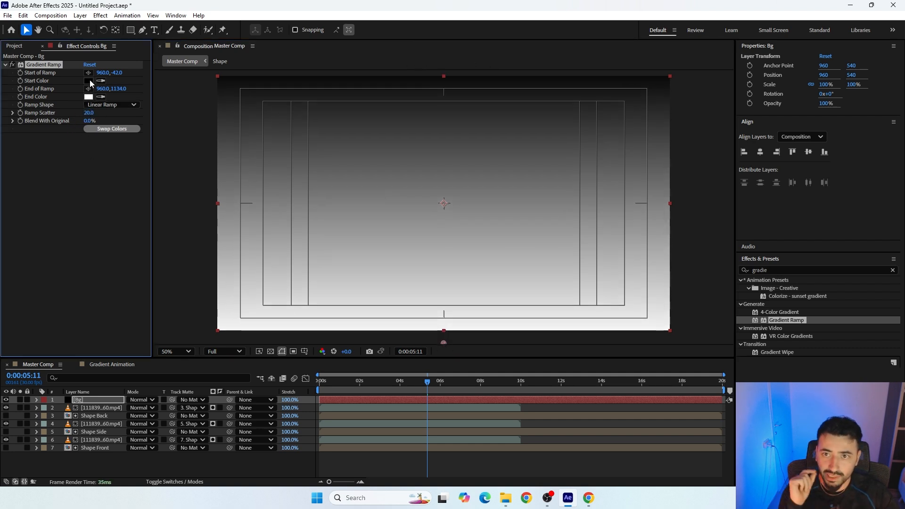
Step: Set the ramp's End Color to a fully saturated bright blue and move the Bg layer beneath all other layers
left_click(88, 97)
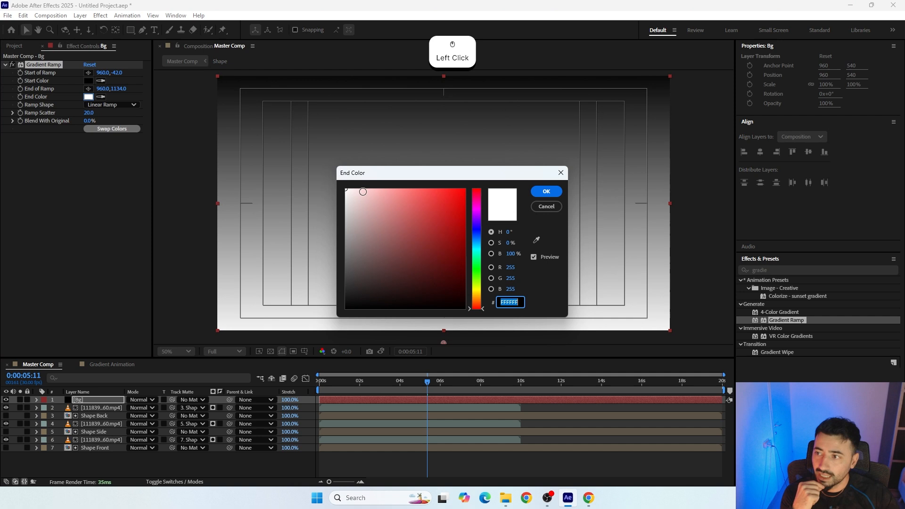
left_click(476, 233)
left_click_drag(453, 202, 496, 158)
left_click(545, 192)
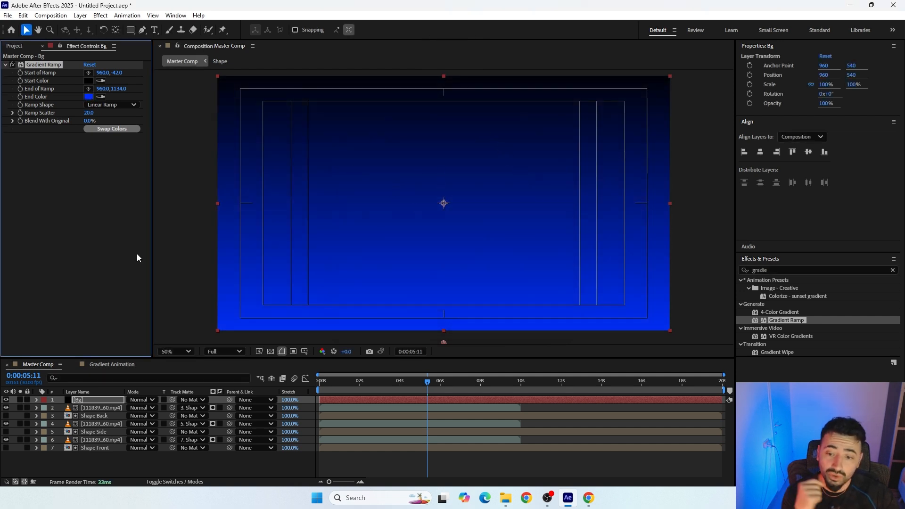
left_click_drag(87, 401, 84, 468)
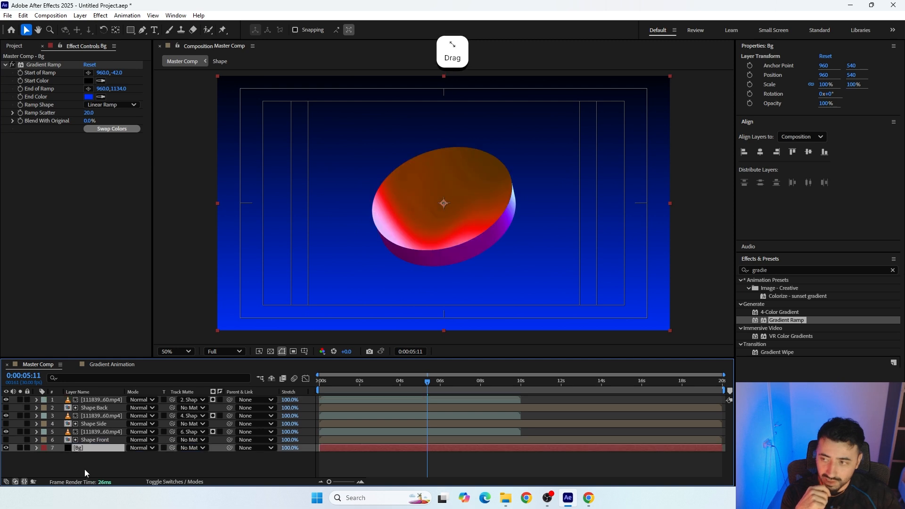
Step: Add the gradient video from the project directly above the Bg layer and set its scale to 50%
left_click(17, 47)
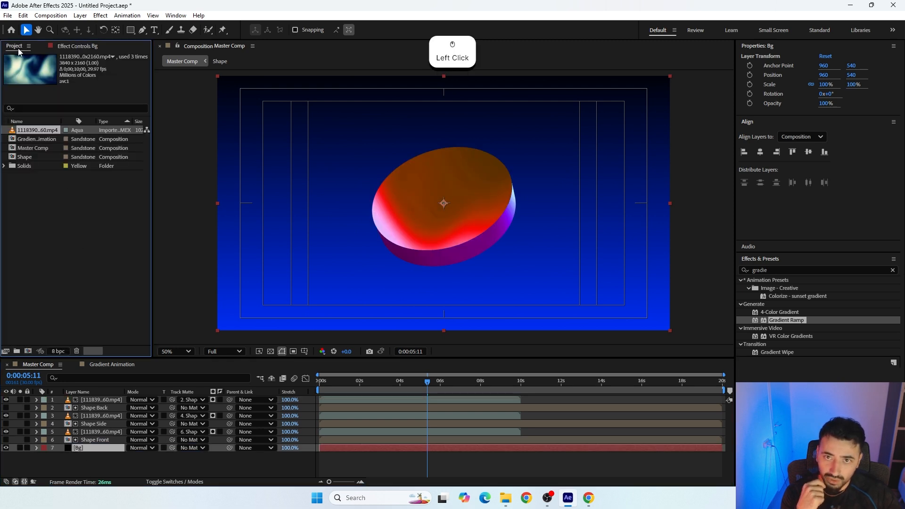
left_click_drag(34, 131, 89, 448)
key("s")
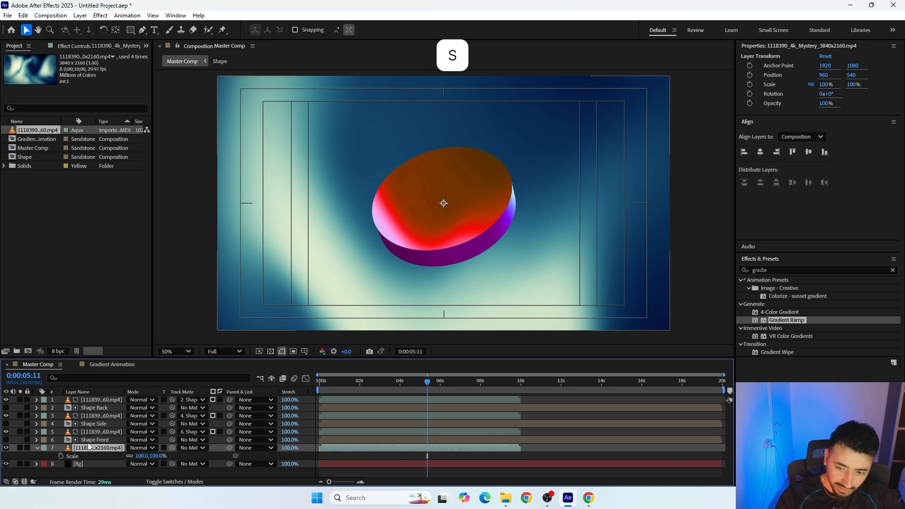
left_click(141, 456)
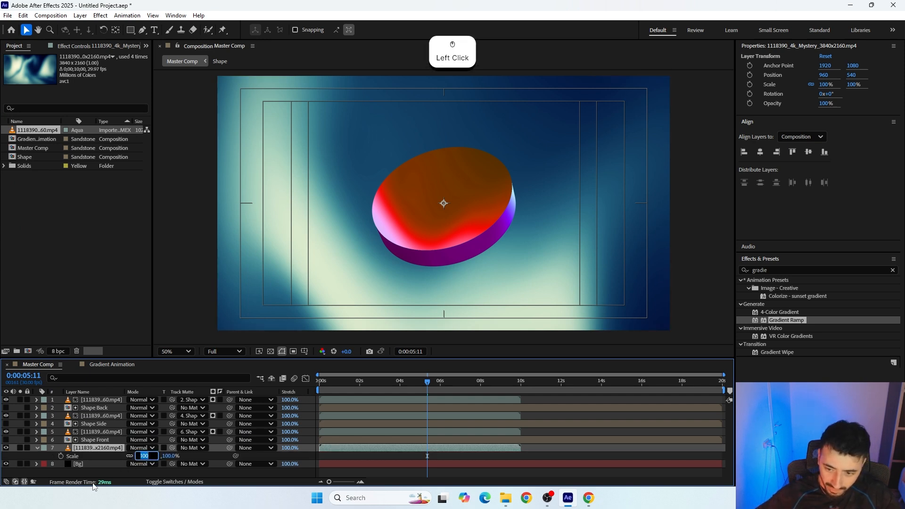
type("50")
key("Return")
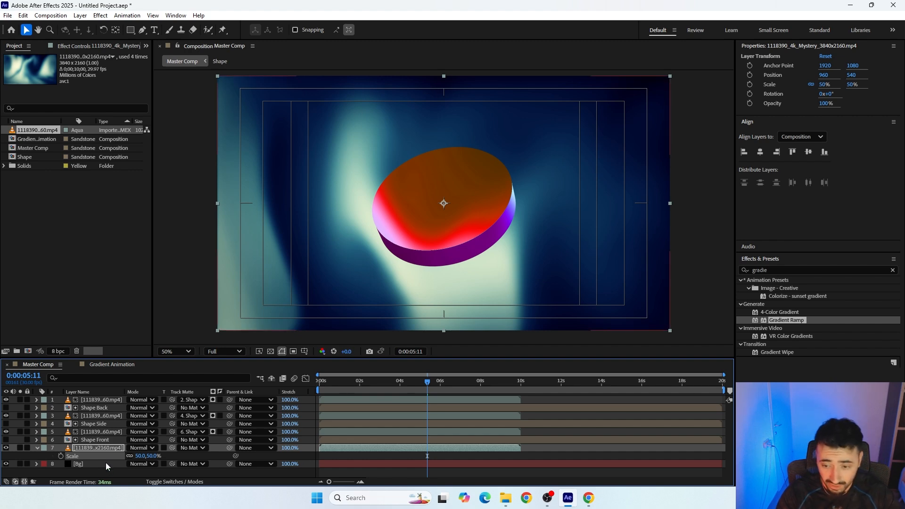
Step: Flip the background gradient video layer horizontally and collapse its scale property
right_click(92, 448)
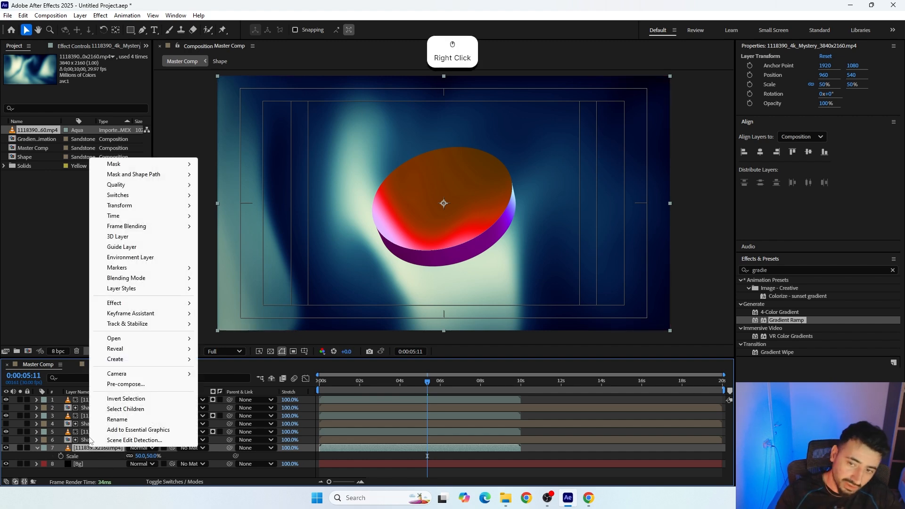
mouse_move(184, 209)
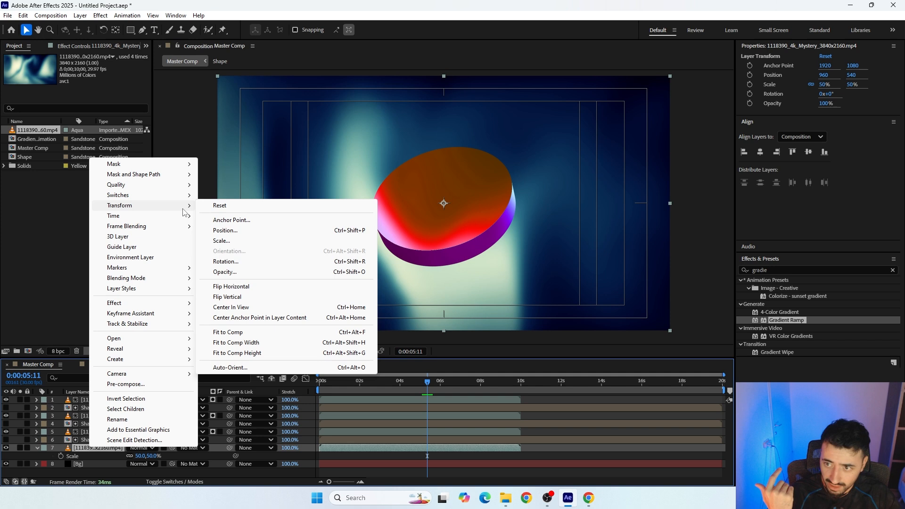
left_click(223, 286)
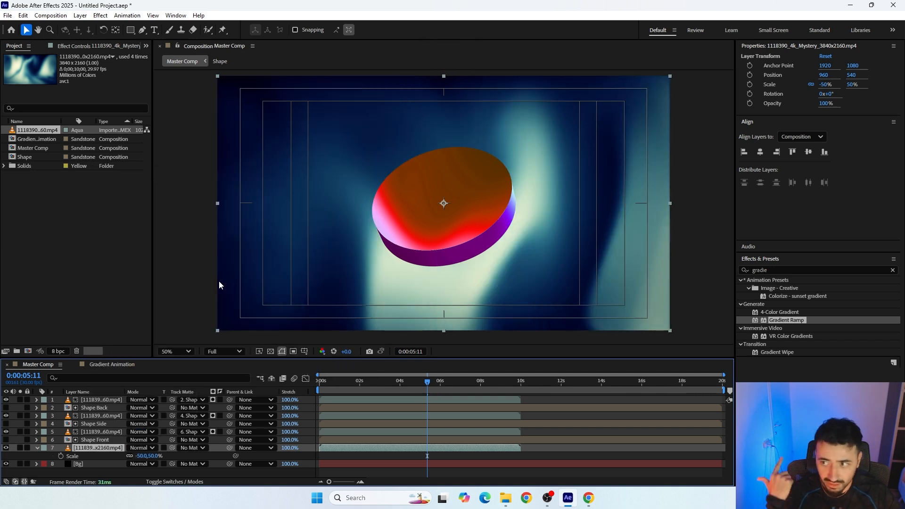
left_click(38, 449)
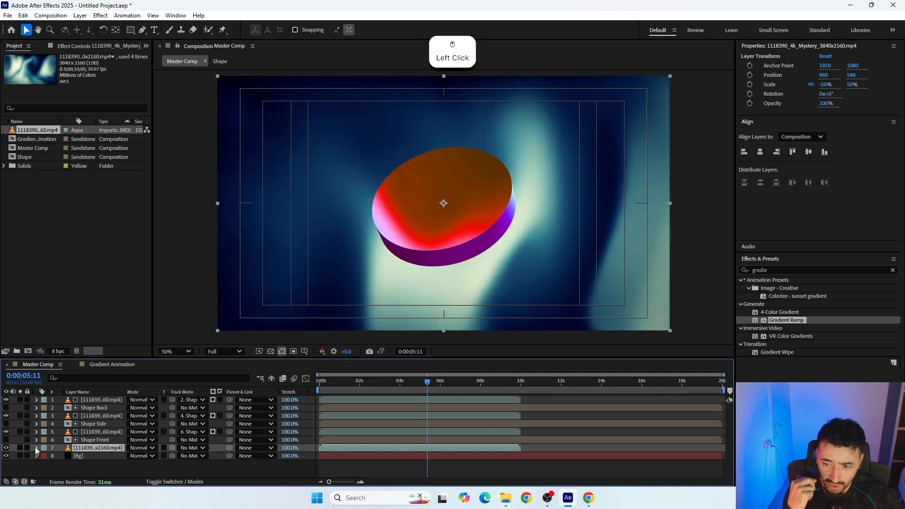
Step: Hide and show the background gradient video layer to compare it with the plain Bg gradient
left_click(154, 481)
left_click(154, 482)
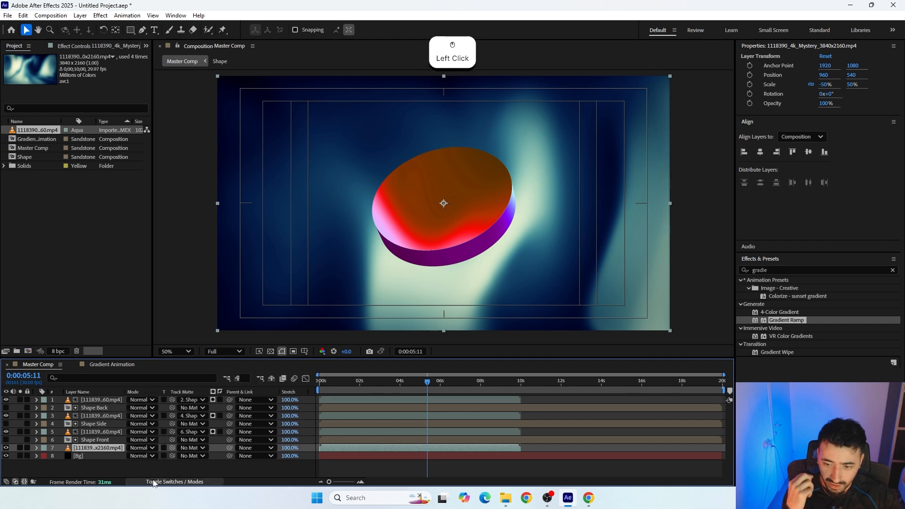
left_click(96, 455)
left_click(6, 448)
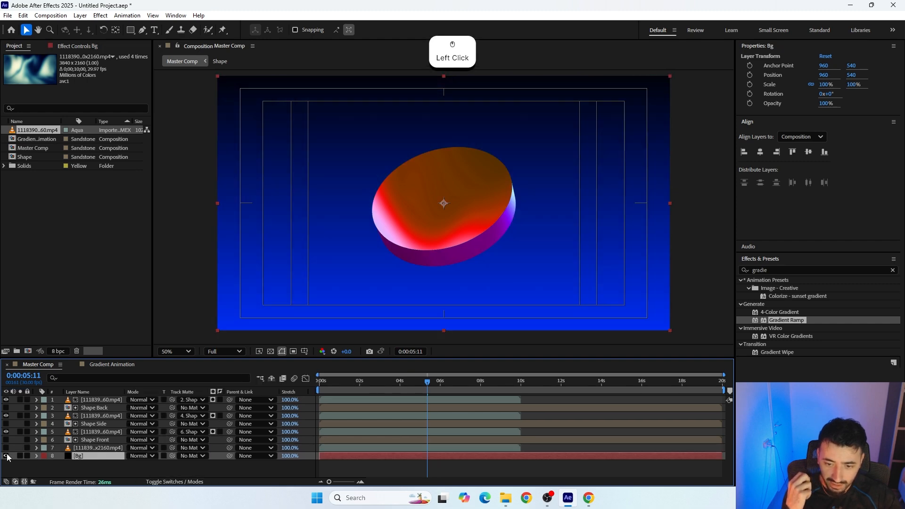
left_click(5, 448)
left_click(85, 448)
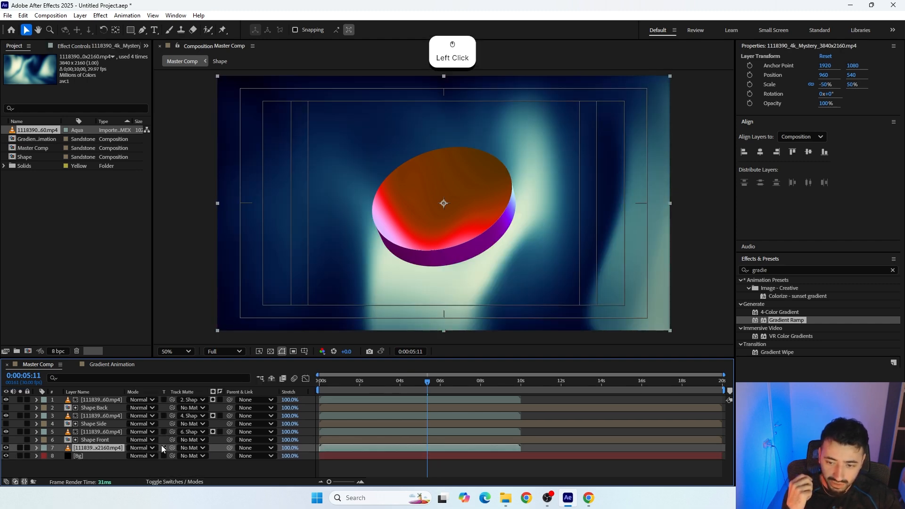
Step: Cycle through the blending modes of the background gradient video above Bg and settle on Subtract
left_click(142, 449)
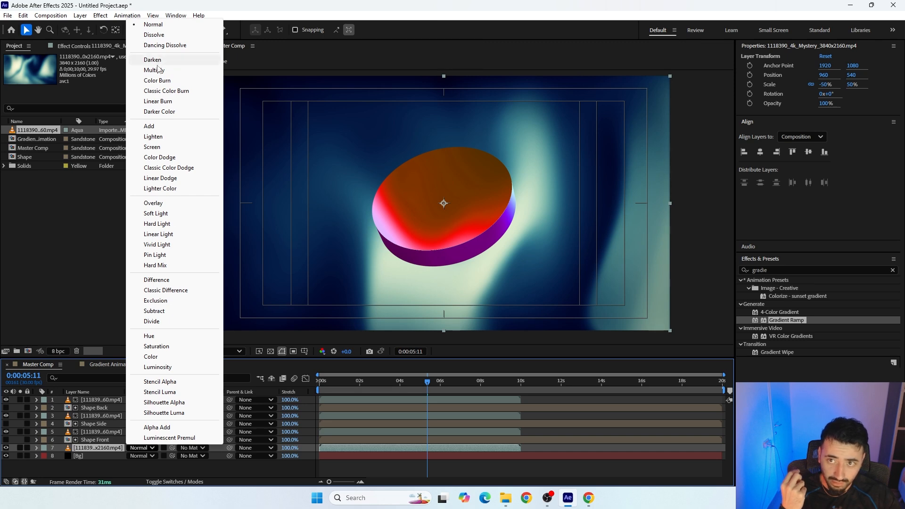
left_click(86, 449)
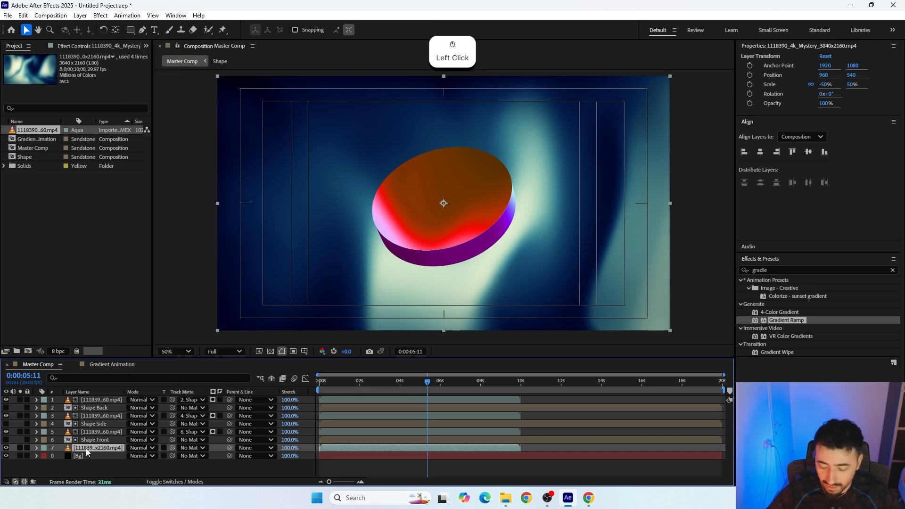
key("shift")
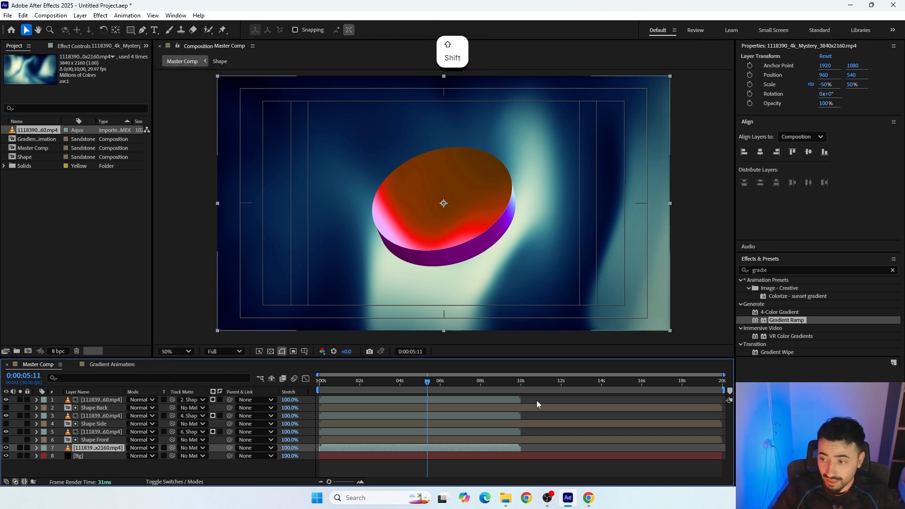
mouse_move(426, 386)
left_mouse_down()
mouse_move(402, 387)
mouse_move(436, 386)
left_mouse_up()
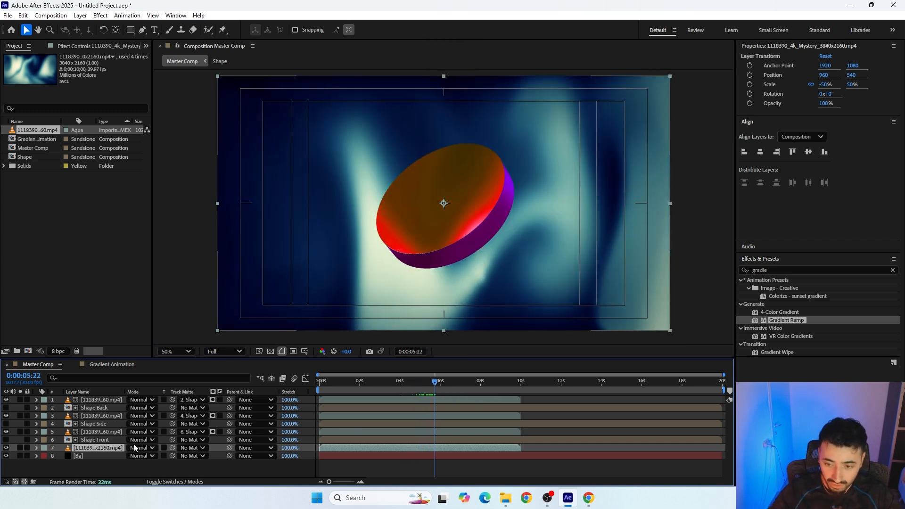
key("shift")
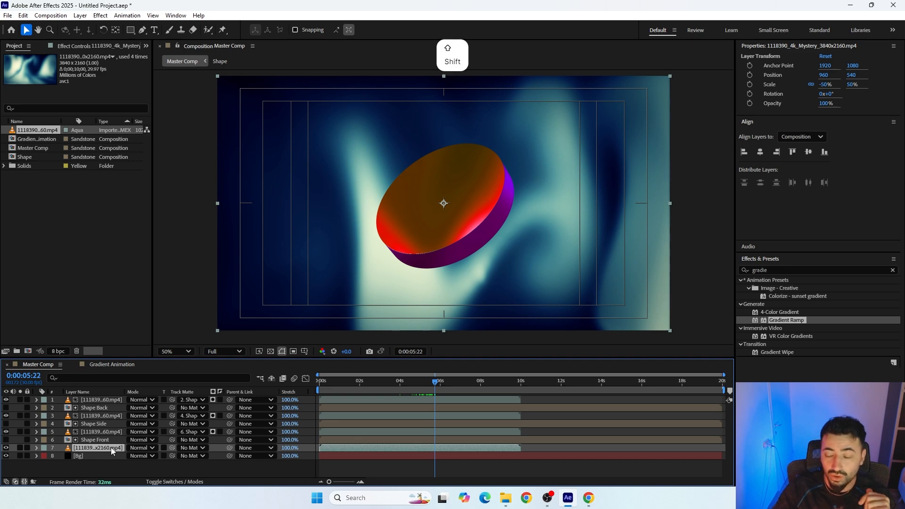
key("shift+equal")
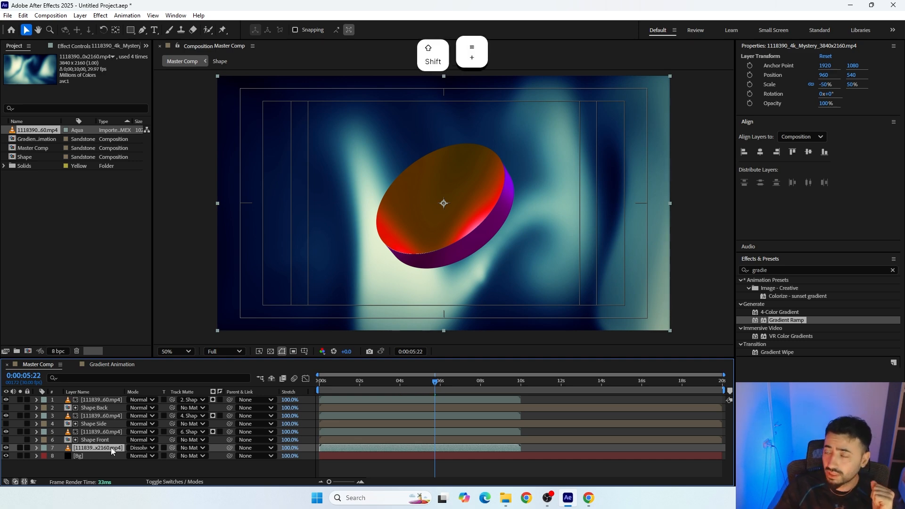
key("shift+equal")
key("shift+equal")
key("shift+equal")
key("shift+equal")
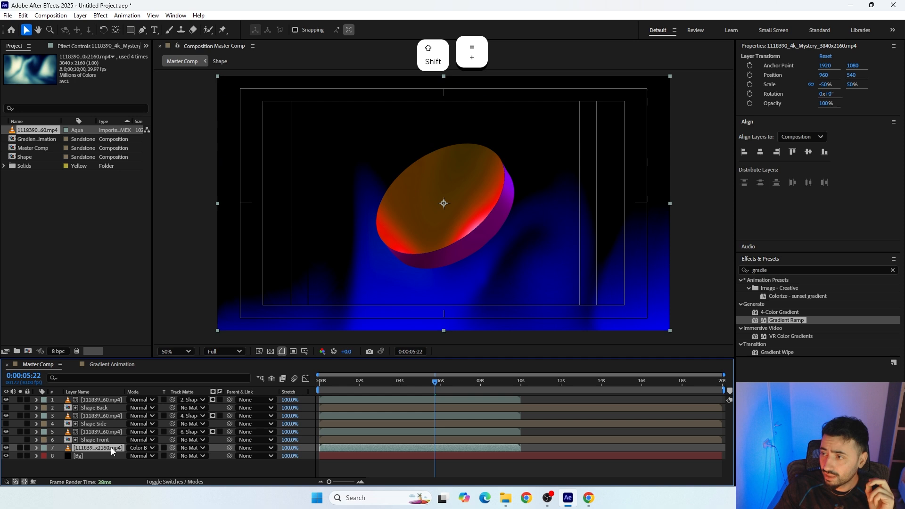
key("shift+equal")
key("shift+equal")
key("shift+equal")
key("shift+equal")
key("shift+equal")
key("shift+equal")
key("shift+equal")
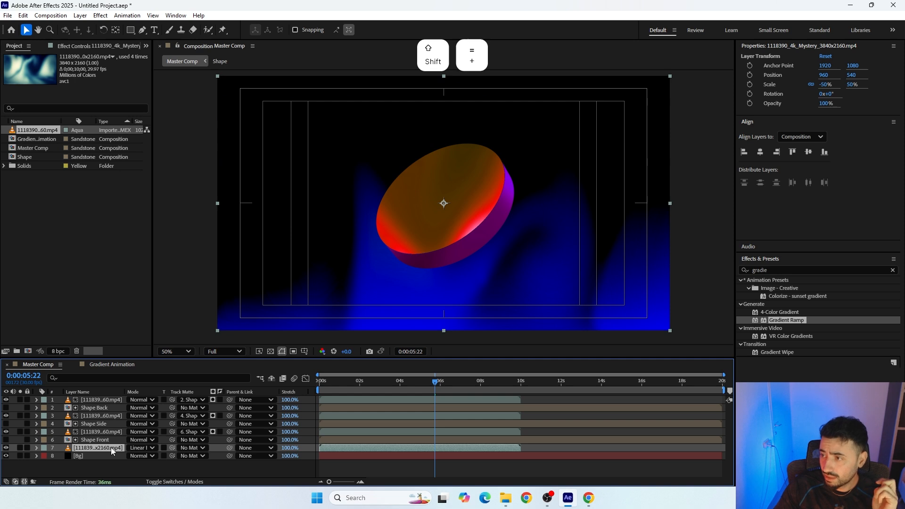
key("shift+equal")
key("shift+equal")
key("shift+equal")
key("shift+equal")
key("shift+equal")
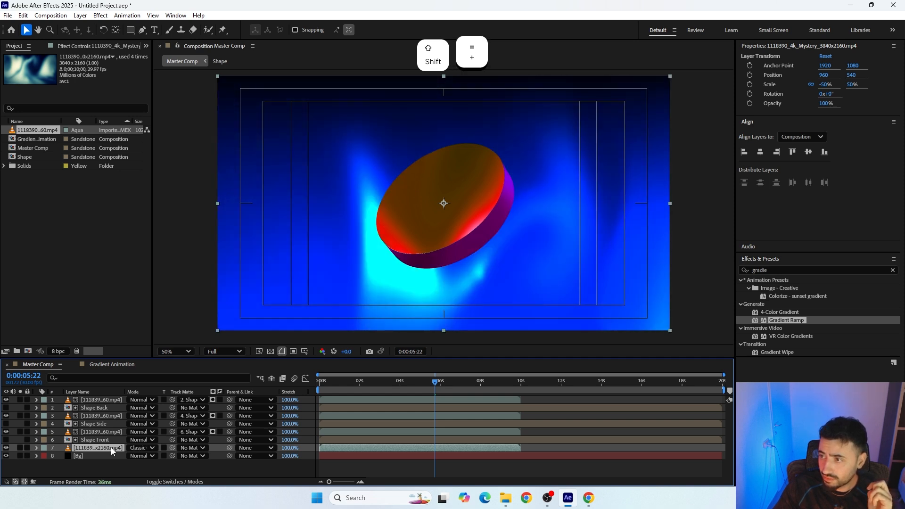
key("shift+equal")
key("shift+equal")
key("shift+equal")
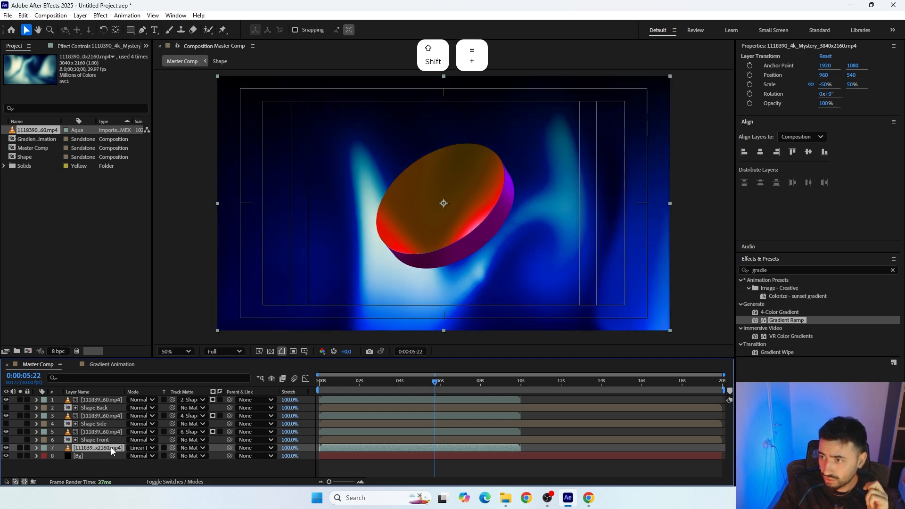
key("shift+minus")
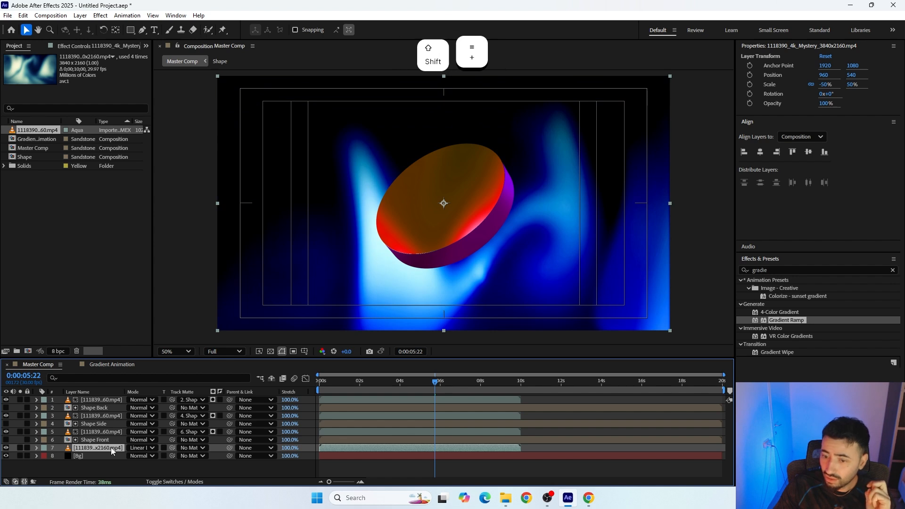
key("shift+equal")
key("shift+equal")
key("shift+equal")
key("shift+equal")
key("shift+equal")
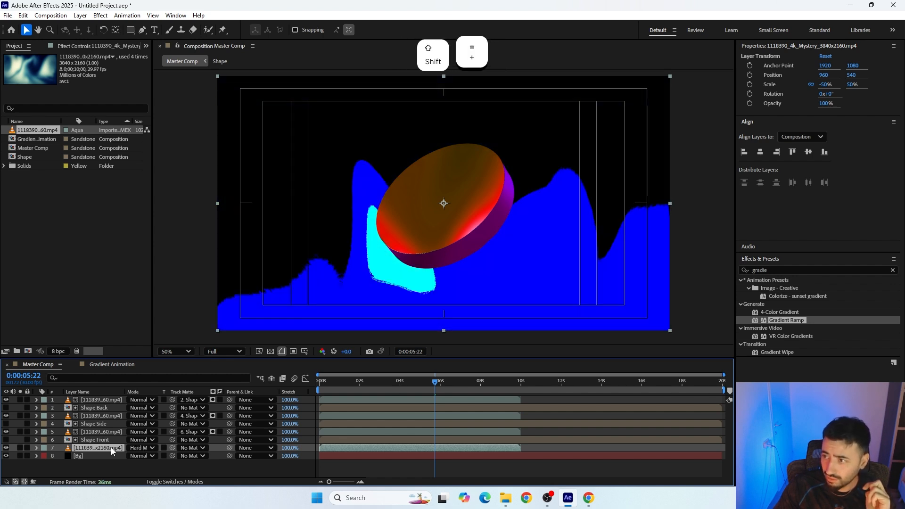
key("shift+equal")
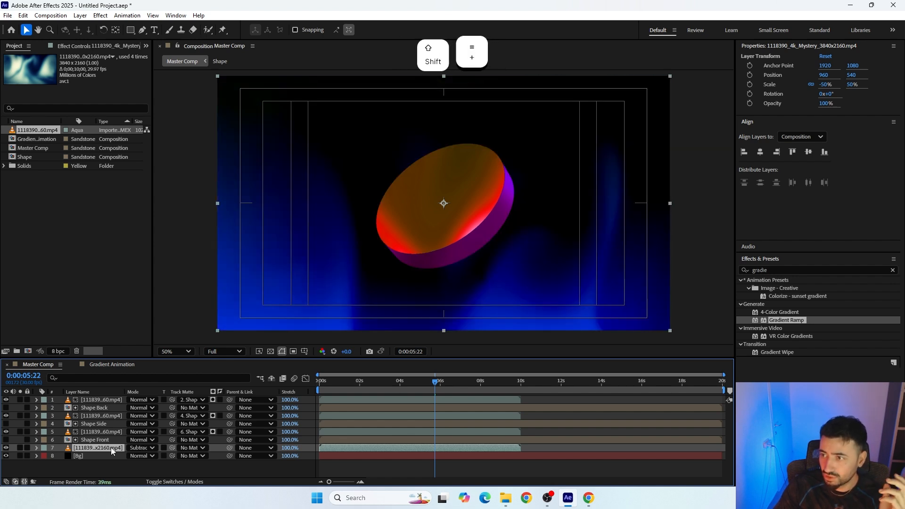
key("shift+equal")
key("shift+minus")
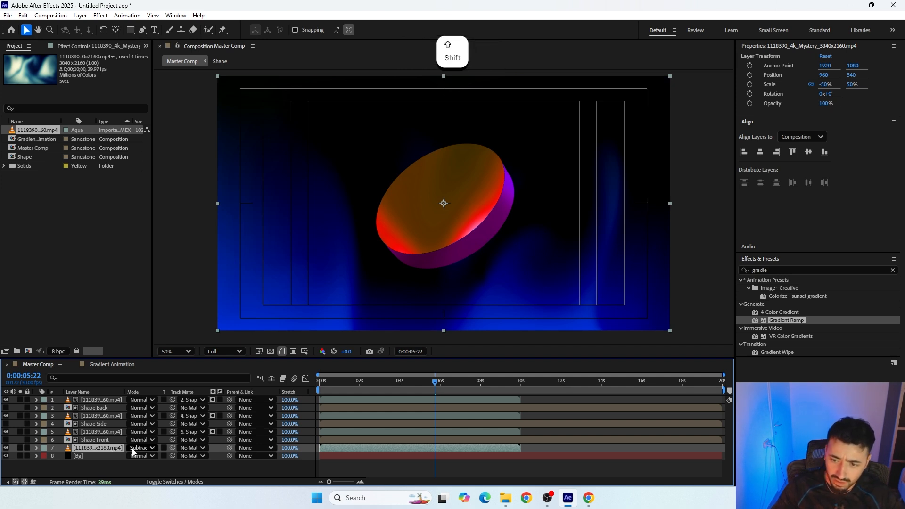
Step: Try swapping the start and end colors of the Bg layer's Gradient Ramp, and swap them back
left_click(80, 456)
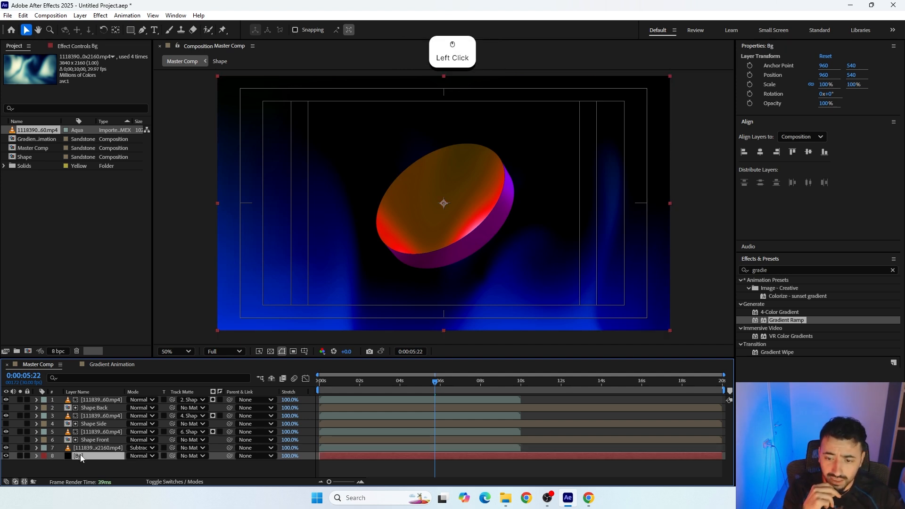
left_click(76, 46)
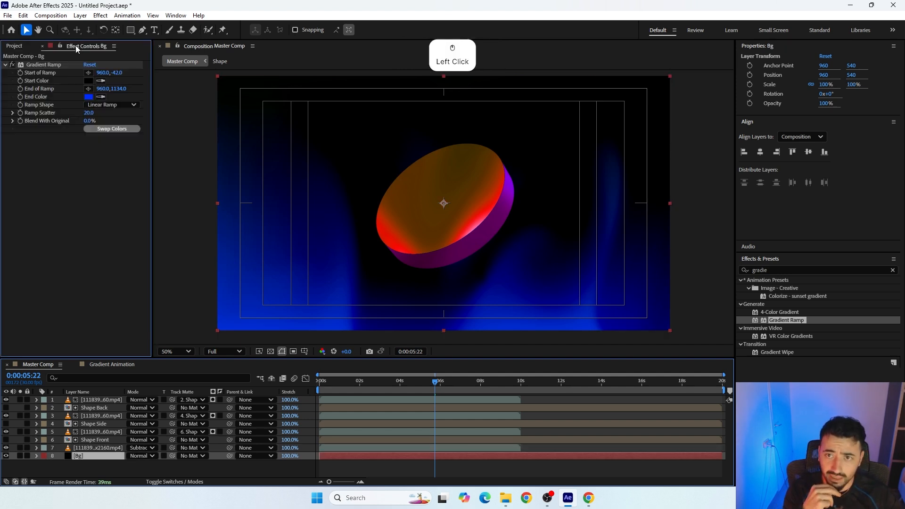
left_click(94, 130)
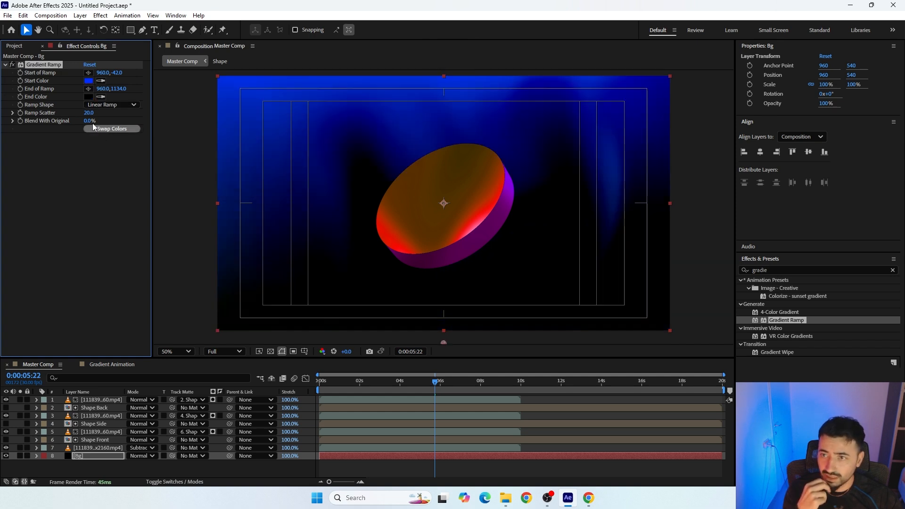
left_click_drag(414, 383, 428, 372)
left_click(109, 129)
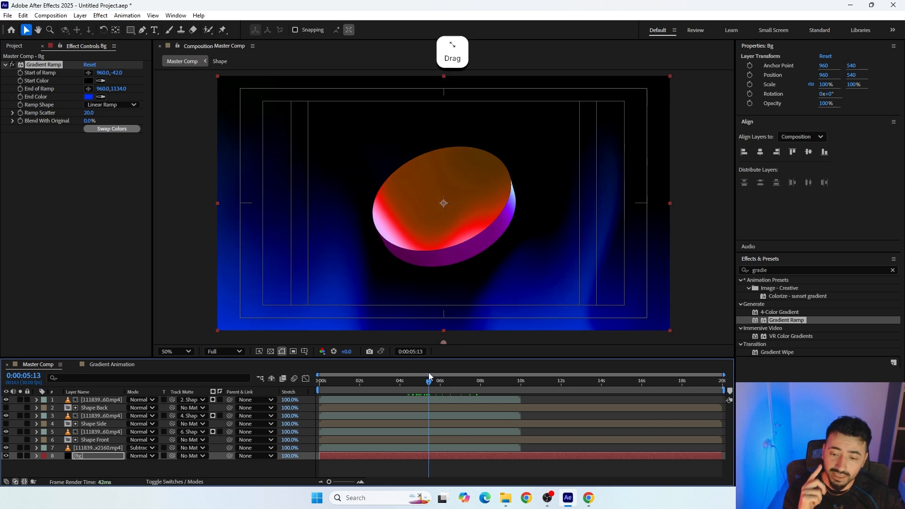
left_click(107, 401)
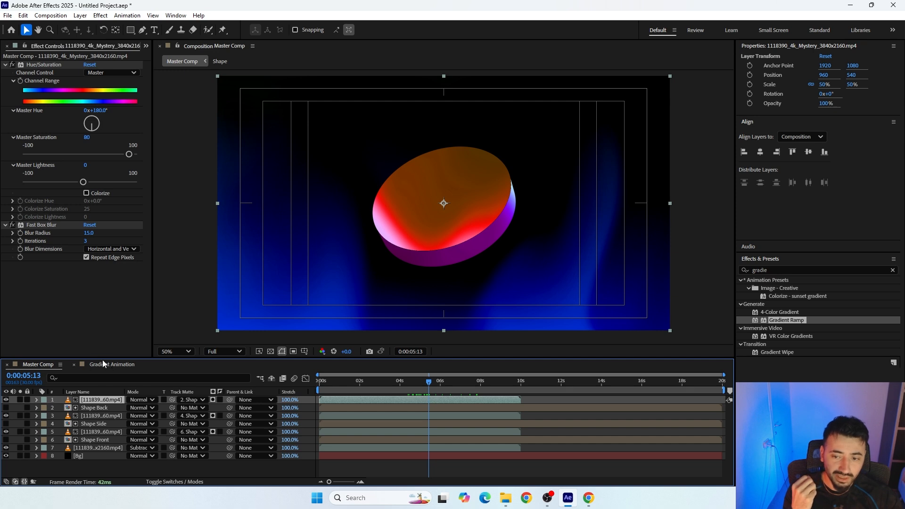
left_click(85, 417)
left_click(87, 431)
left_click(87, 447)
Step: Deselect all layers and add the two-line text "Very" / "Cool" with the Type tool beside the coin
left_click(91, 463)
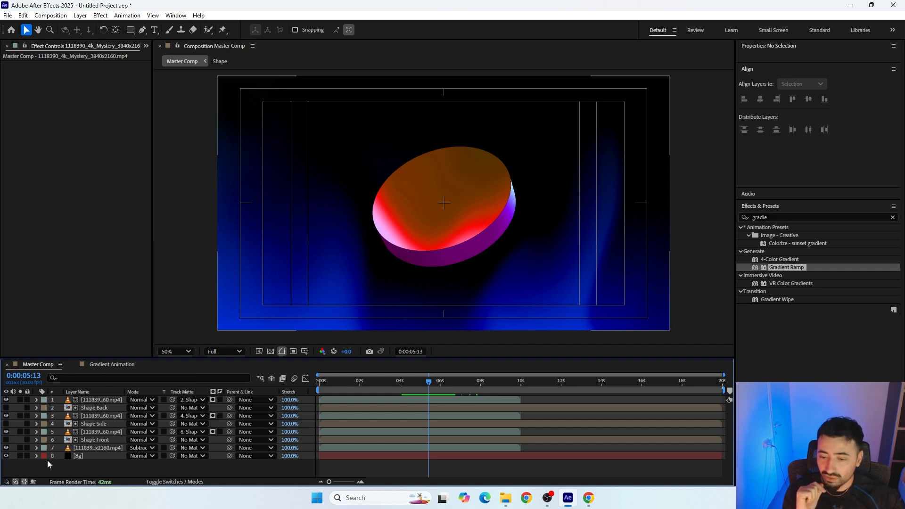
left_click(114, 210)
left_click(156, 30)
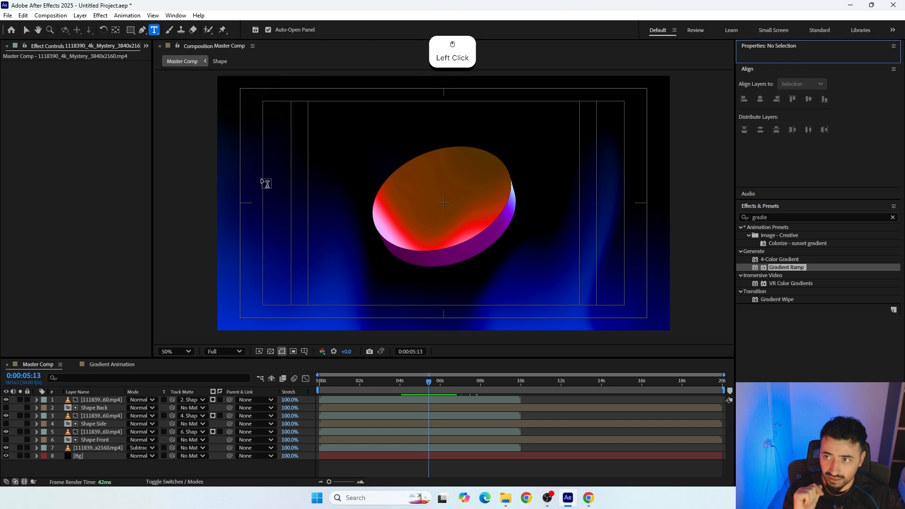
left_click(302, 207)
type("Very")
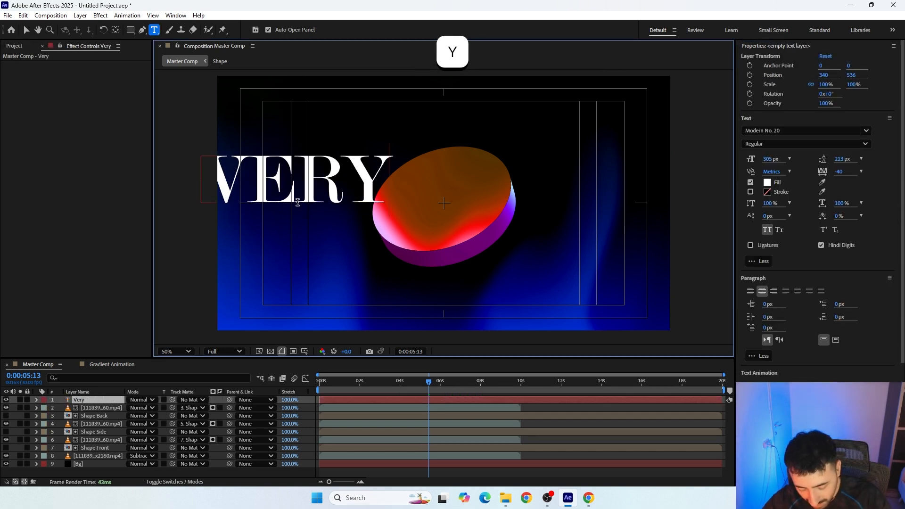
key("Return")
type("Cool")
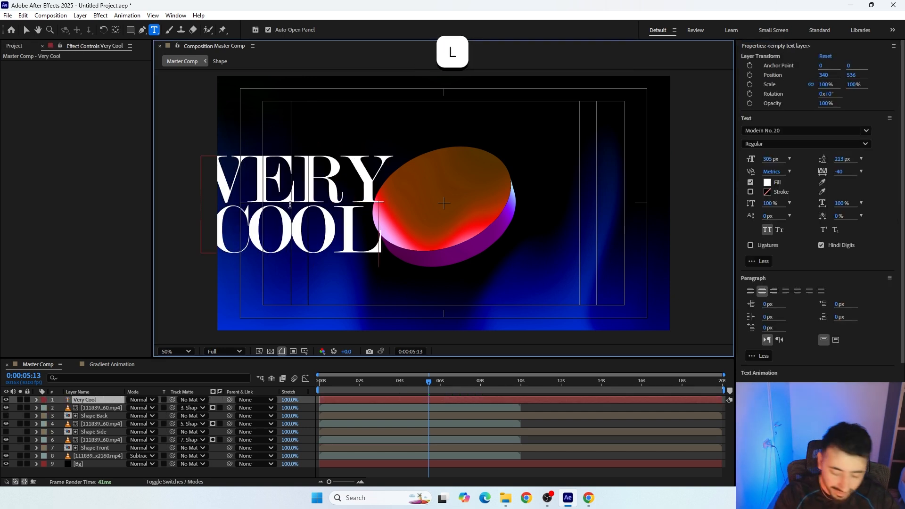
Step: Set the font size of all the Very Cool text to 400 px and its leading to 290 px
key("ctrl+a")
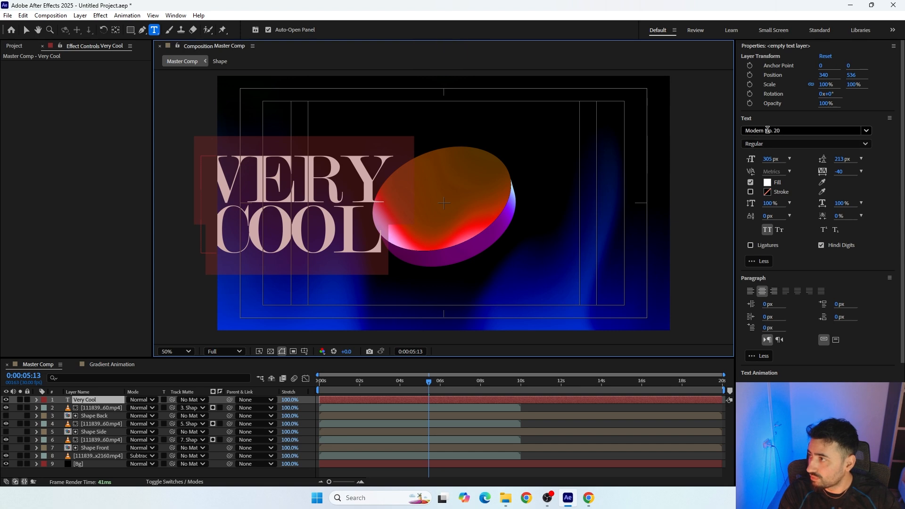
left_click(770, 160)
type("400")
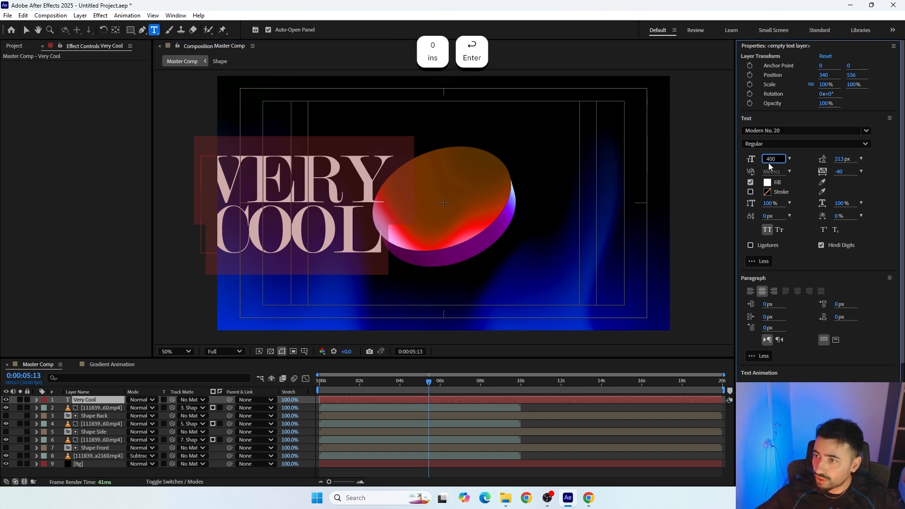
key("Return")
left_click_drag(838, 160, 878, 161)
left_click(847, 159)
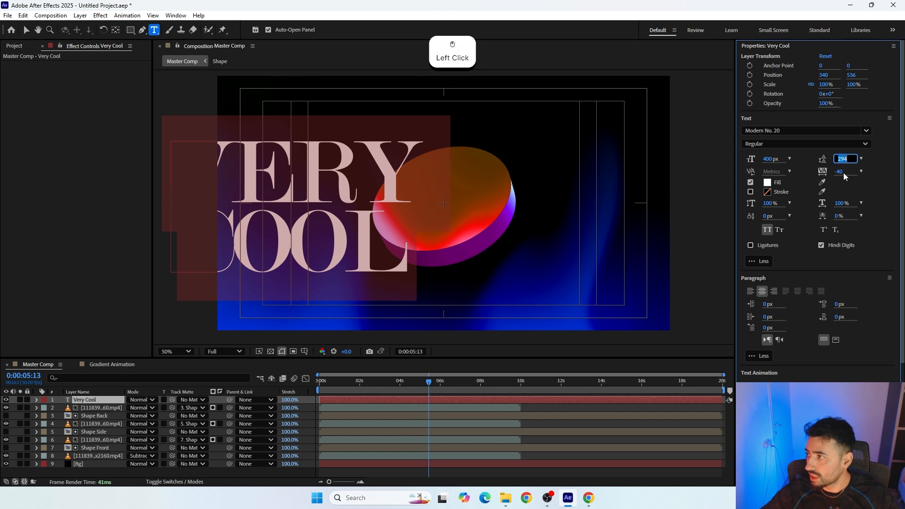
key("Up")
key("Up")
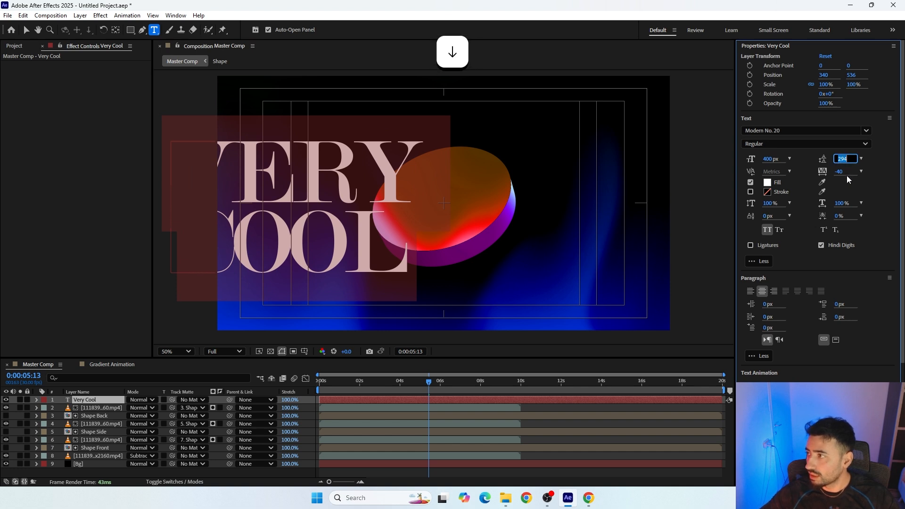
key("Down")
key("Down")
Step: Set the tracking of the Very Cool text to -15
left_click_drag(838, 175, 861, 185)
type("-15")
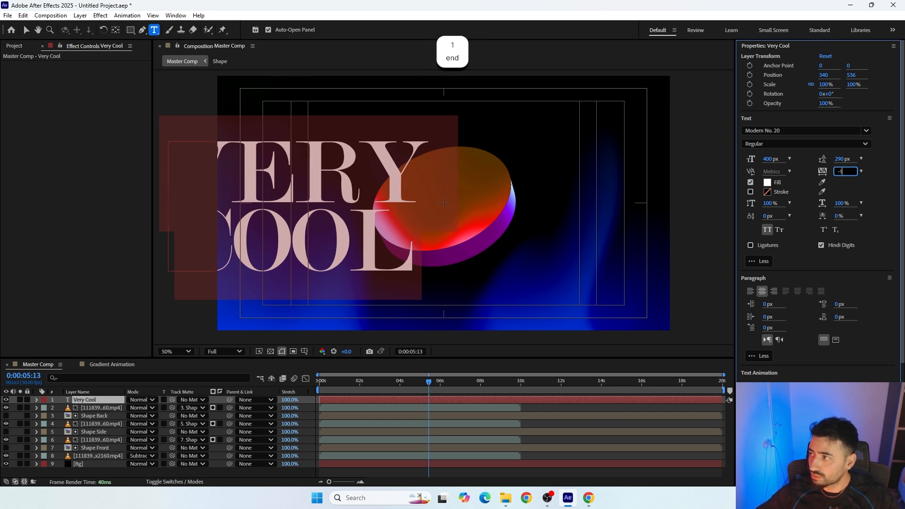
key("Return")
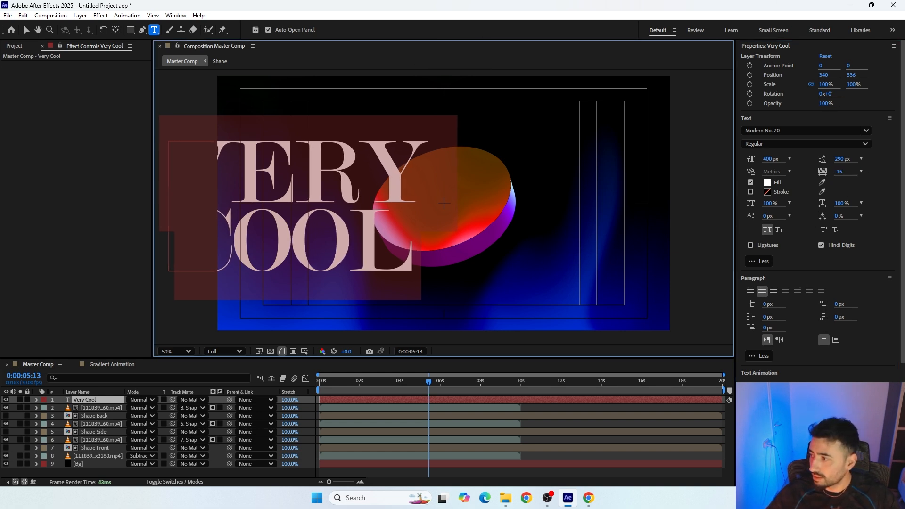
Step: Center-align the Very Cool text and center its layer horizontally and vertically in the composition
left_click(763, 291)
left_click(766, 427)
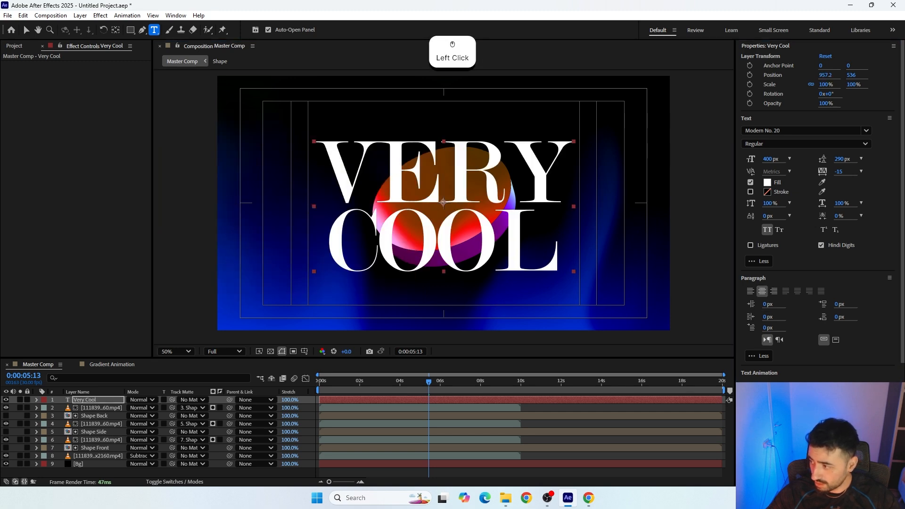
left_click(817, 426)
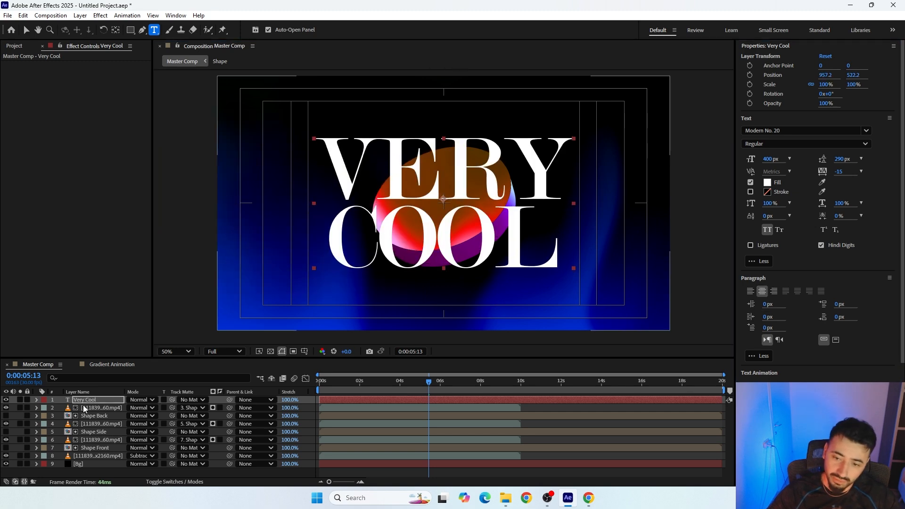
Step: Move the Very Cool layer directly above the background gradient video, behind the coin, and set its scale to 160%
left_click_drag(83, 456, 80, 459)
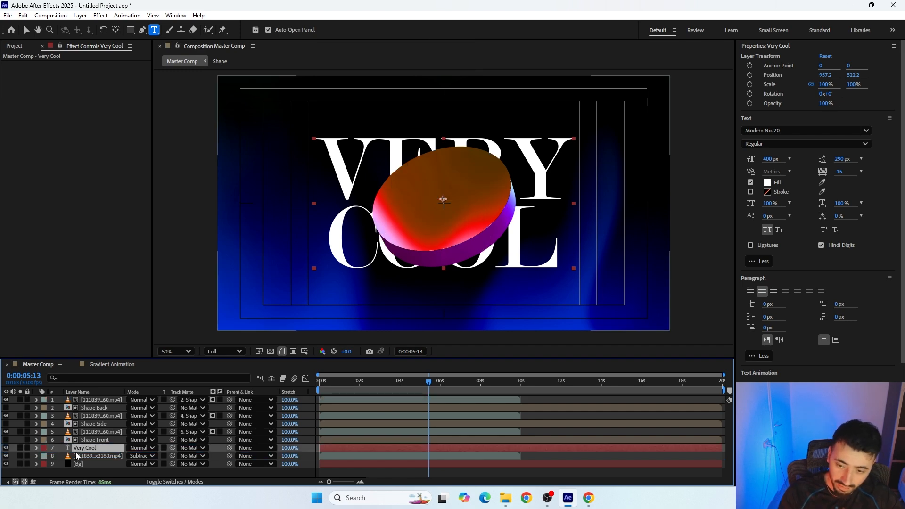
key("s")
left_click(139, 456)
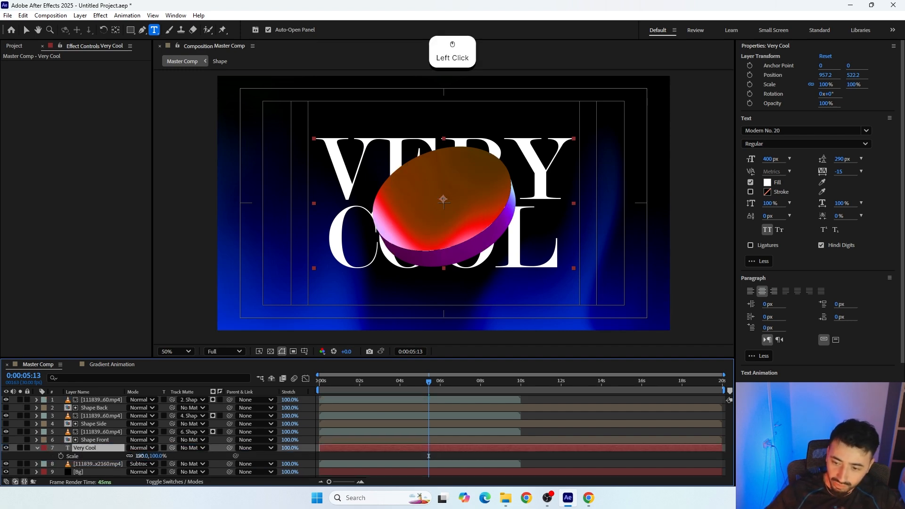
key("shift+Up")
key("shift+Up")
key("shift+Up")
key("shift+Up")
key("shift+Up")
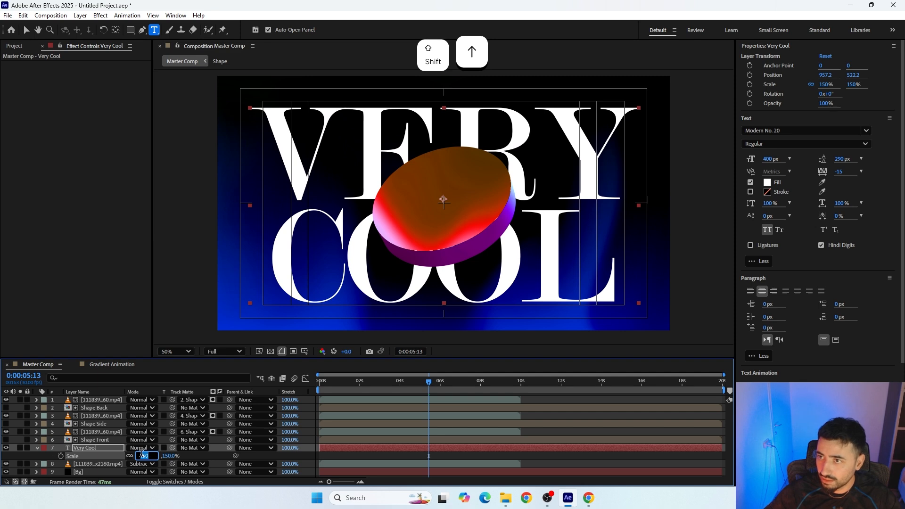
key("shift+Up")
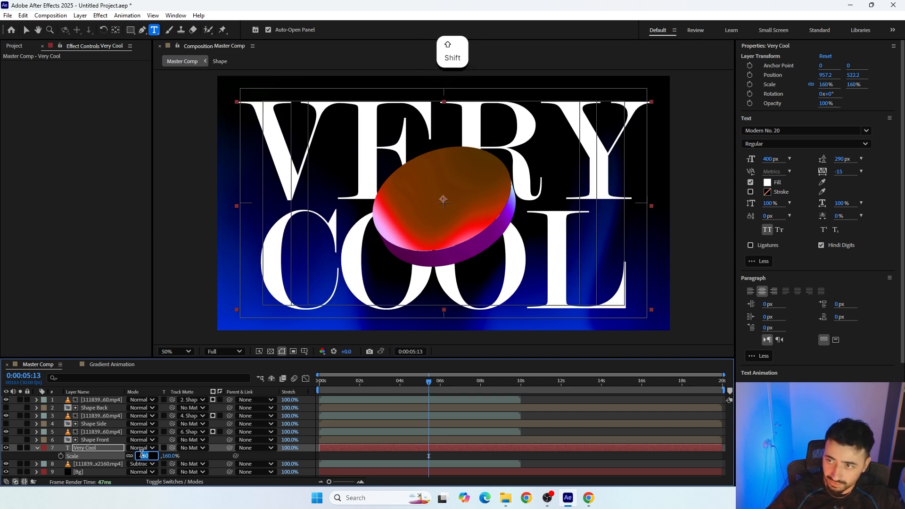
Step: Duplicate the background gradient video, move the copy directly above the Very Cool text layer, and set its blending mode to Normal
left_click(37, 449)
left_click(81, 457)
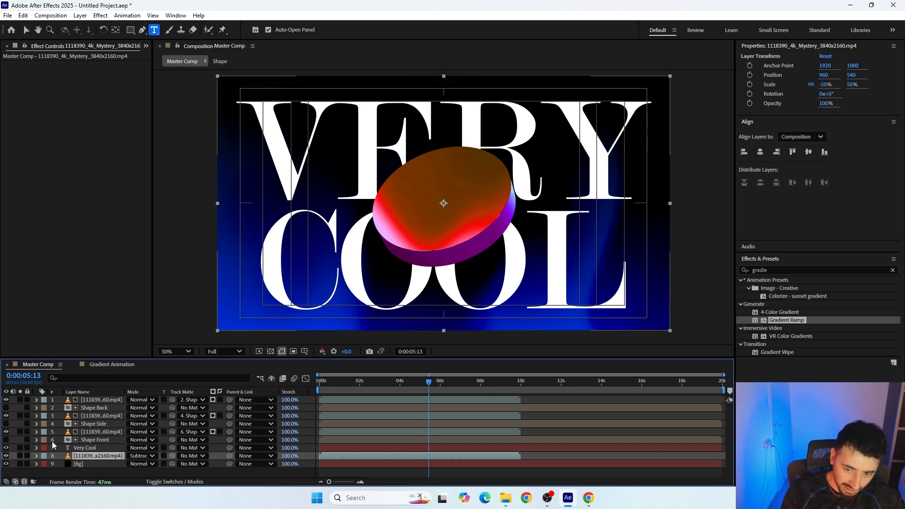
key("ctrl+d")
left_click(78, 448)
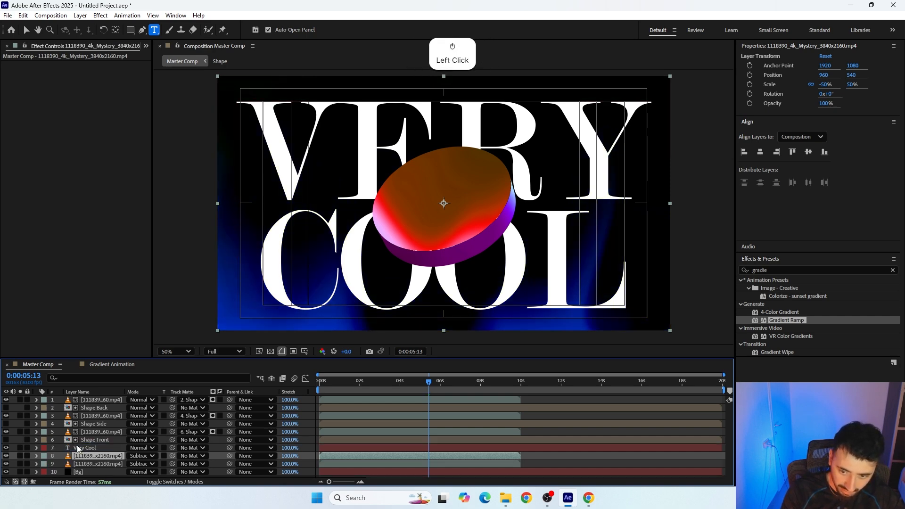
left_click_drag(78, 448, 78, 448)
left_click(140, 447)
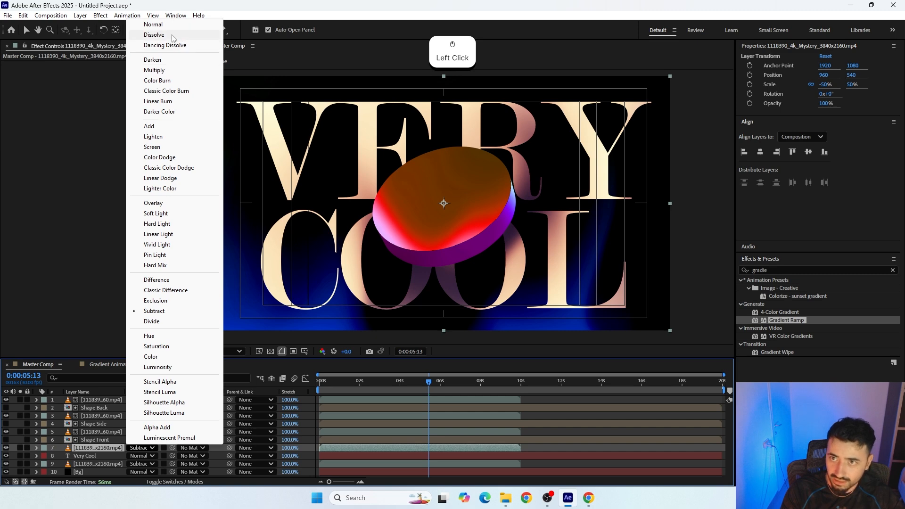
left_click(153, 25)
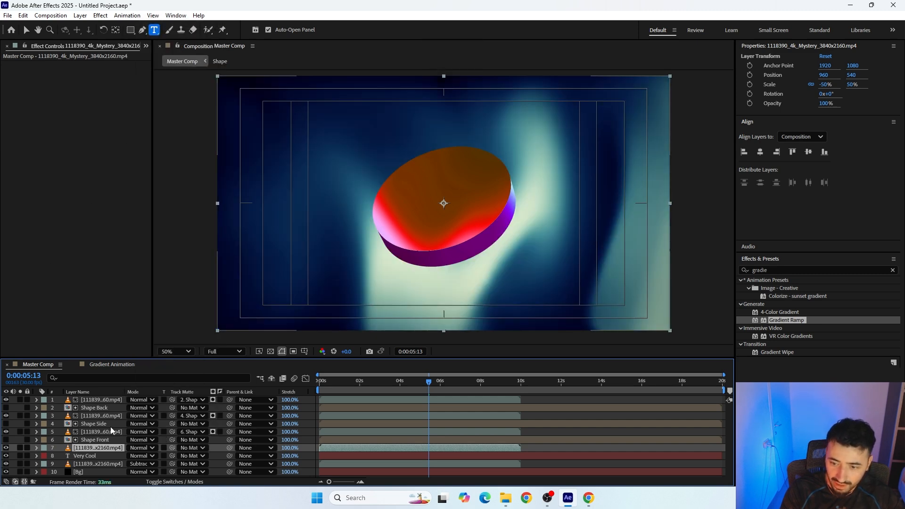
Step: Use the Very Cool text layer as the track matte for the duplicated gradient video and scrub through the animation to check it
left_click_drag(171, 450, 82, 461)
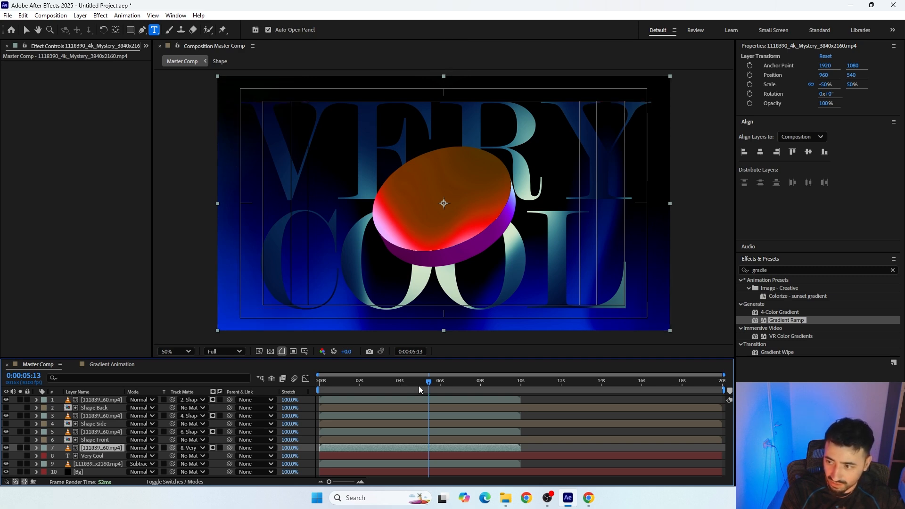
left_click_drag(424, 389, 439, 377)
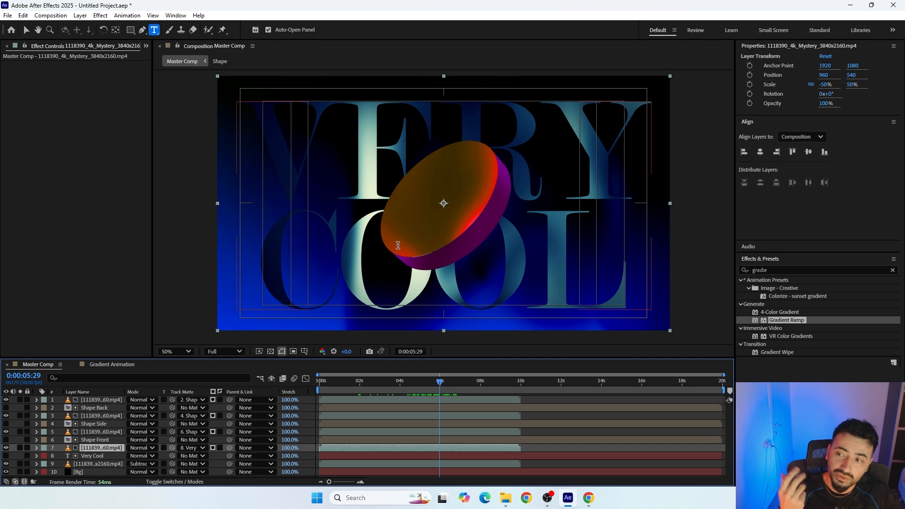
left_click(27, 31)
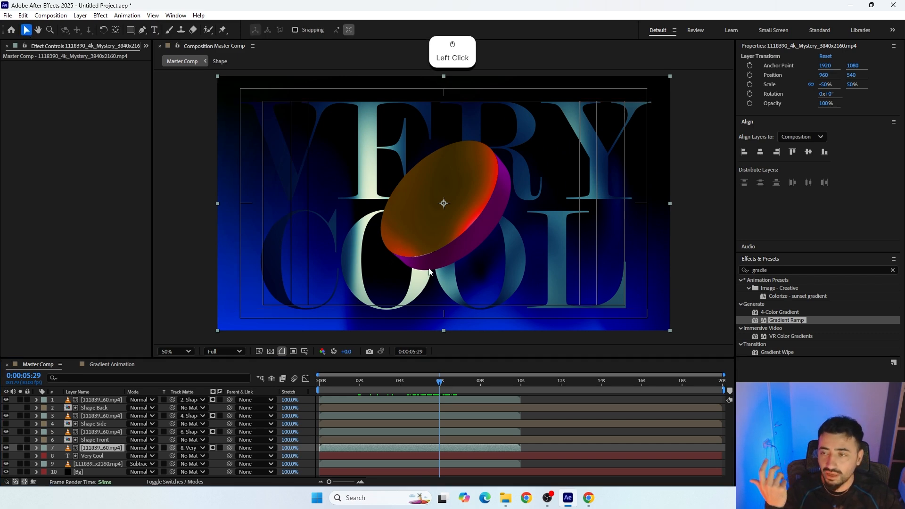
left_click(430, 386)
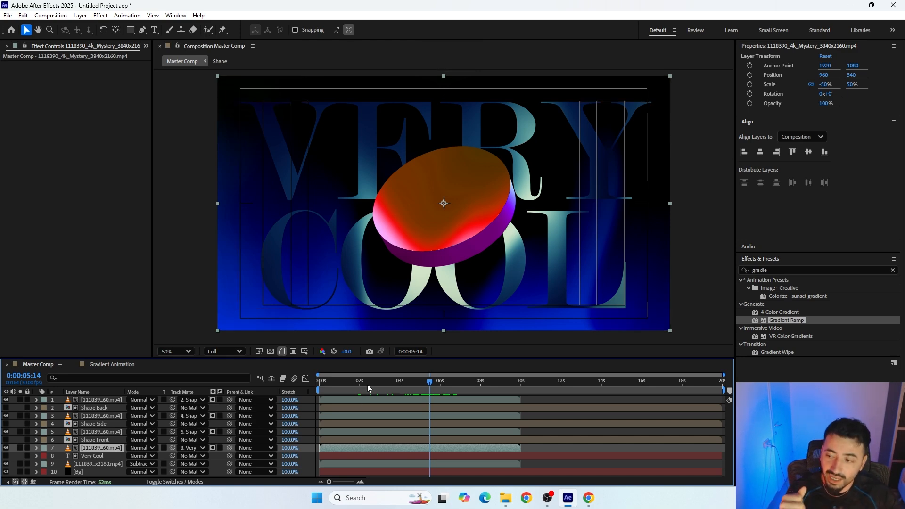
left_click(419, 385)
left_click_drag(402, 391, 444, 399)
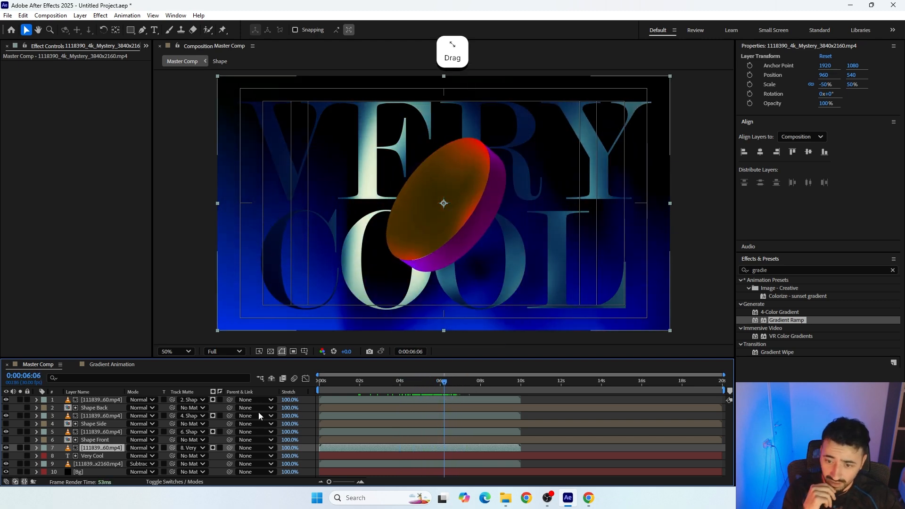
Step: Find the Hue/Saturation effect and apply it to the gradient video matted by the Very Cool text
left_click(92, 448)
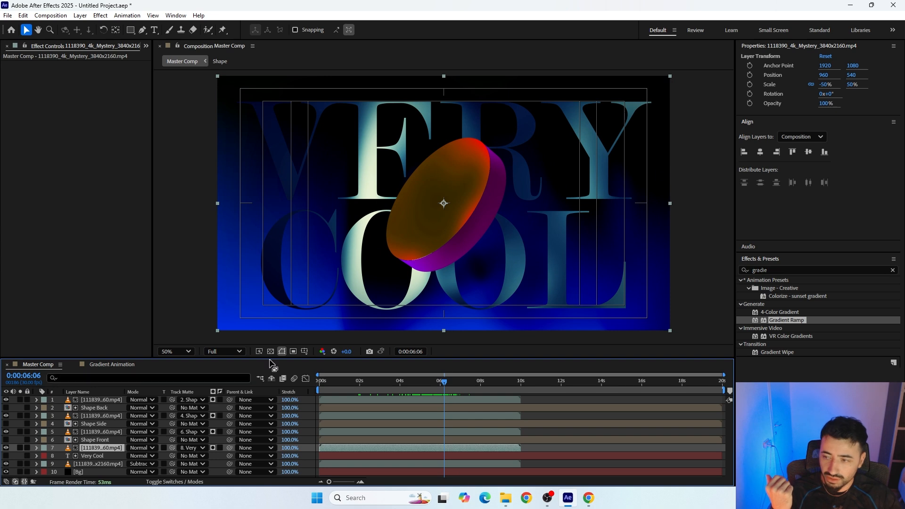
left_click_drag(782, 270, 661, 280)
type("hue")
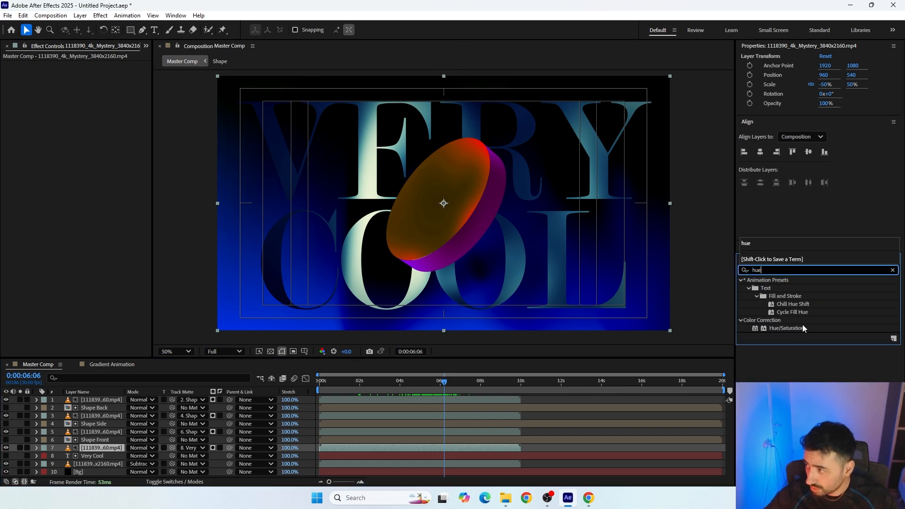
left_click_drag(786, 328, 91, 448)
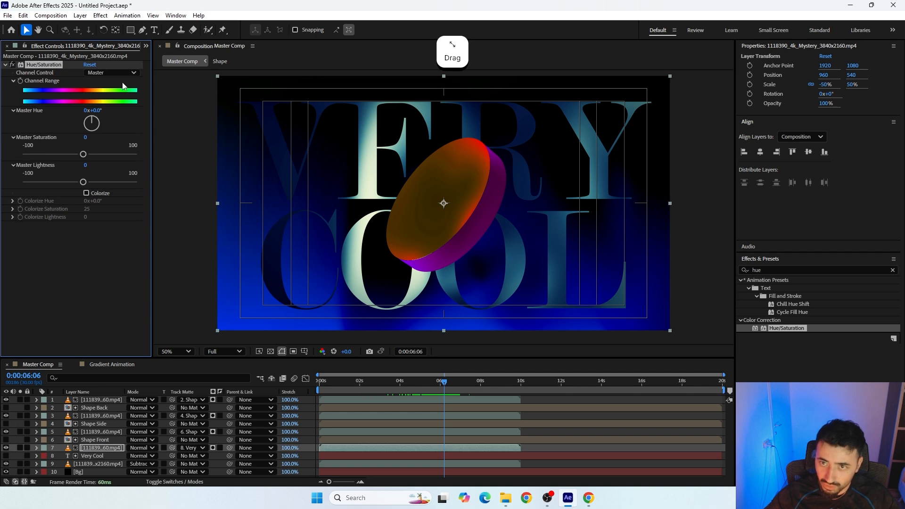
Step: Set the Hue/Saturation effect's Master Saturation to 80 and its Master Hue to 0°
left_click(101, 117)
left_click_drag(107, 123, 96, 100)
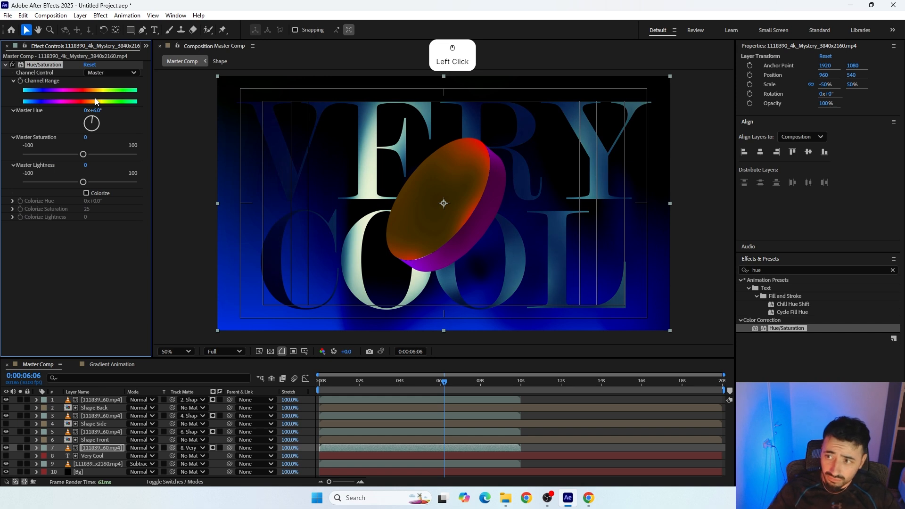
left_click_drag(83, 155, 115, 154)
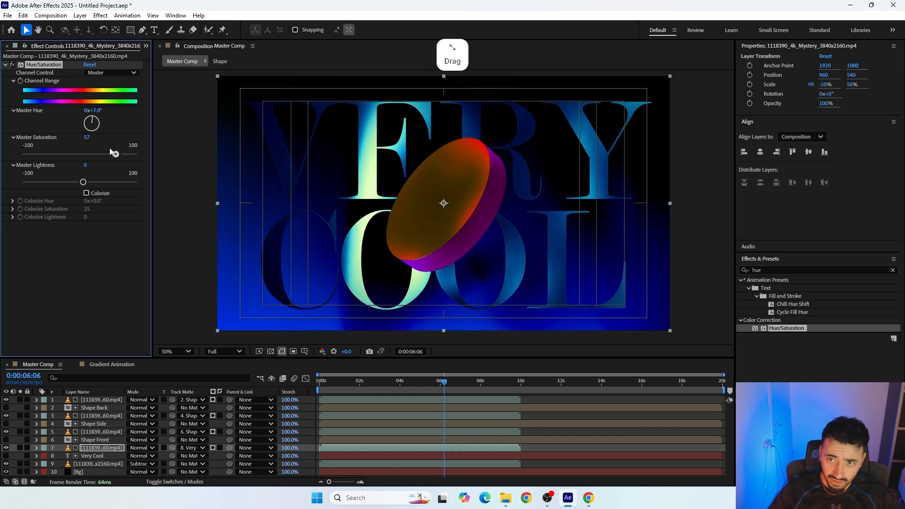
left_click(84, 138)
type("80")
key("Return")
left_click(92, 110)
type("0")
key("Return")
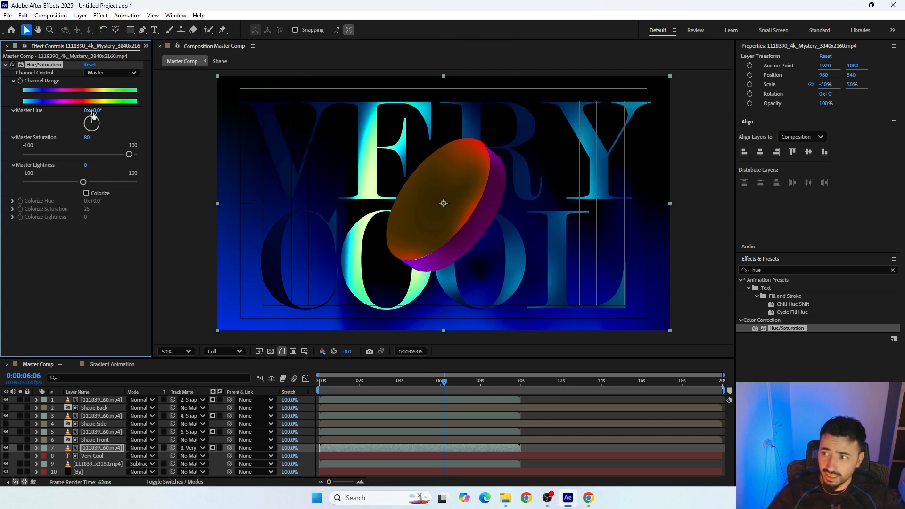
Step: Apply a Fast Box Blur effect to the text's gradient video with a blur radius of 15
scroll(370, 129, "up", 2)
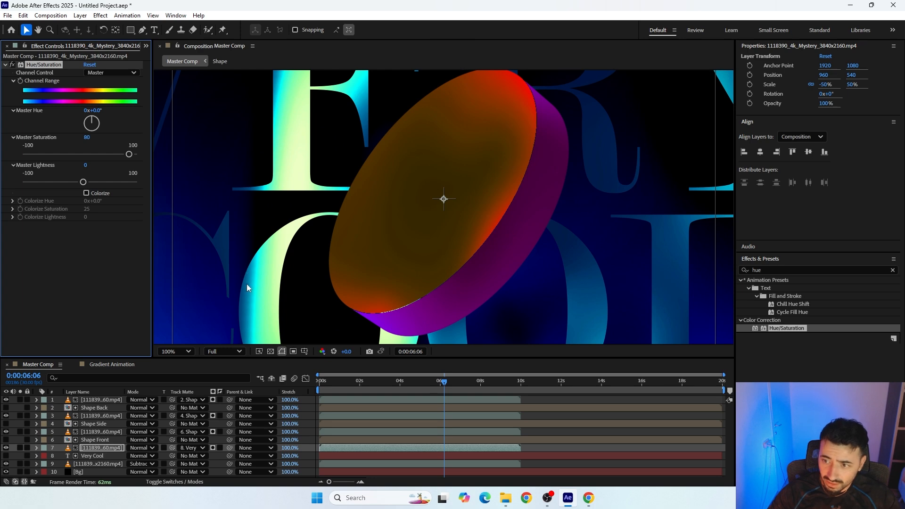
left_click_drag(762, 269, 485, 298)
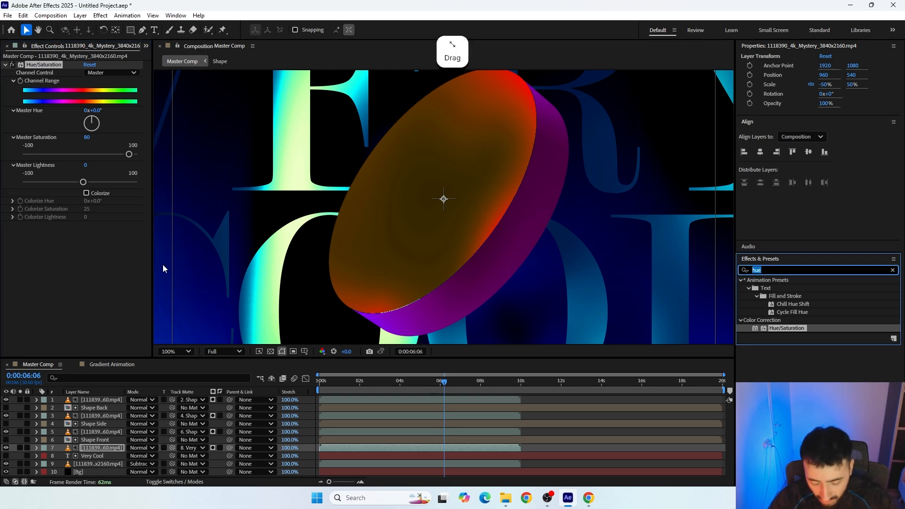
type("fast")
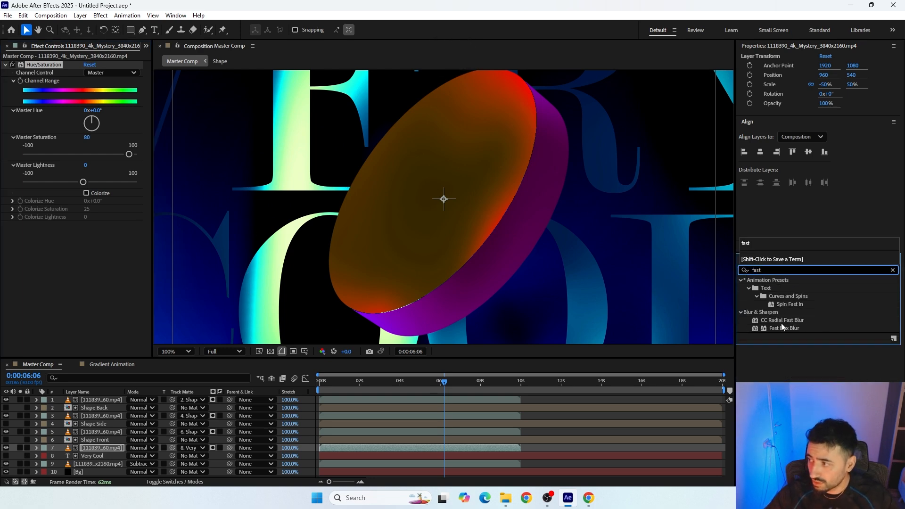
left_click_drag(784, 328, 94, 454)
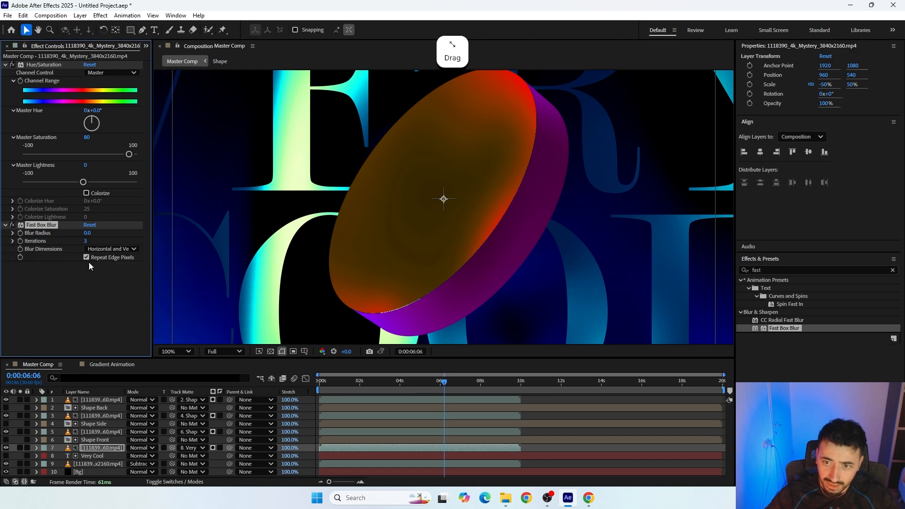
left_click(87, 232)
type("15")
key("Return")
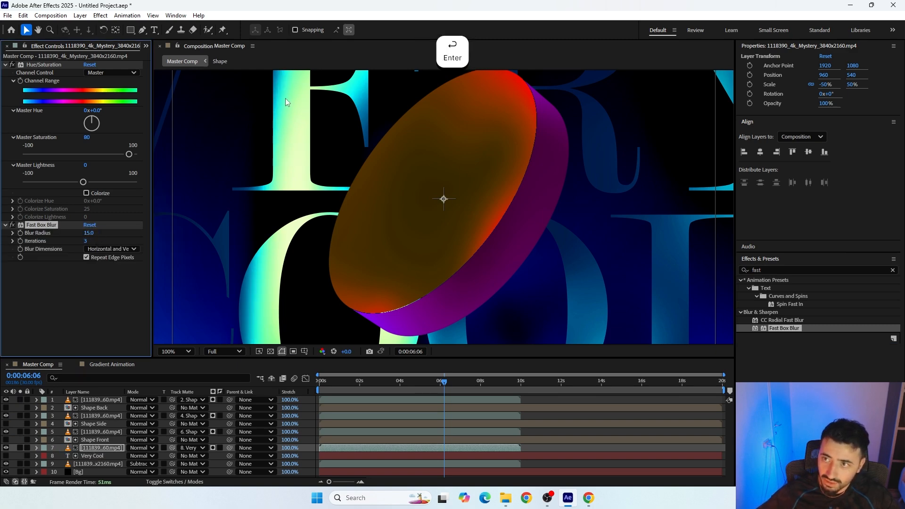
Step: Increase the Fast Box Blur radius on the text's gradient video to 20 and check the whole frame with nothing selected
left_click_drag(256, 127, 285, 194)
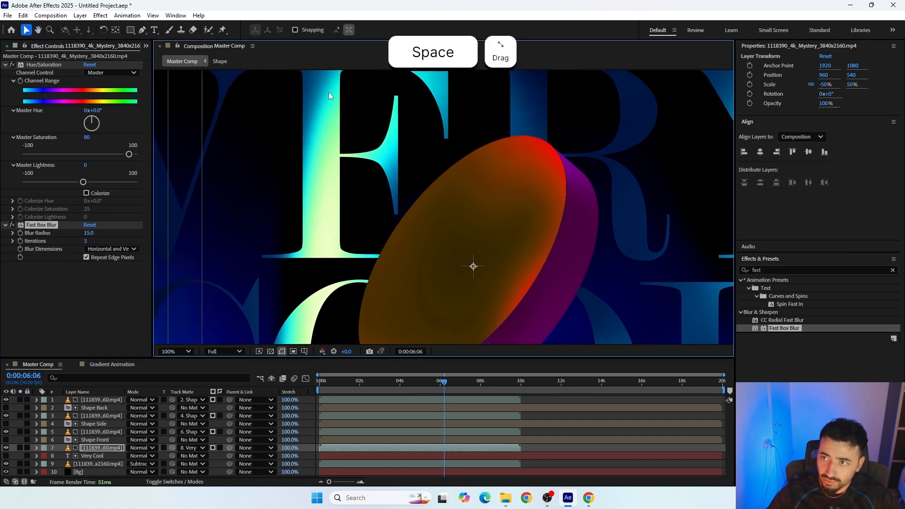
left_click(89, 232)
type("20")
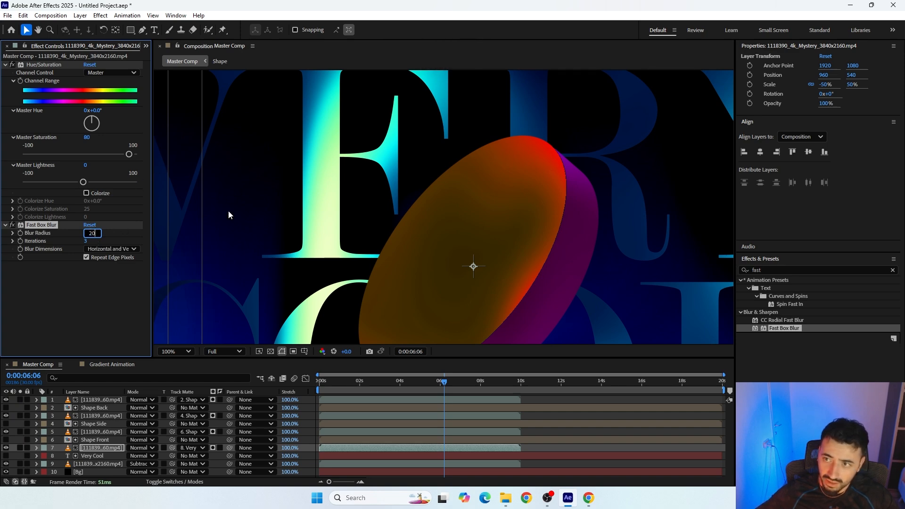
key("Return")
scroll(378, 172, "down", 2)
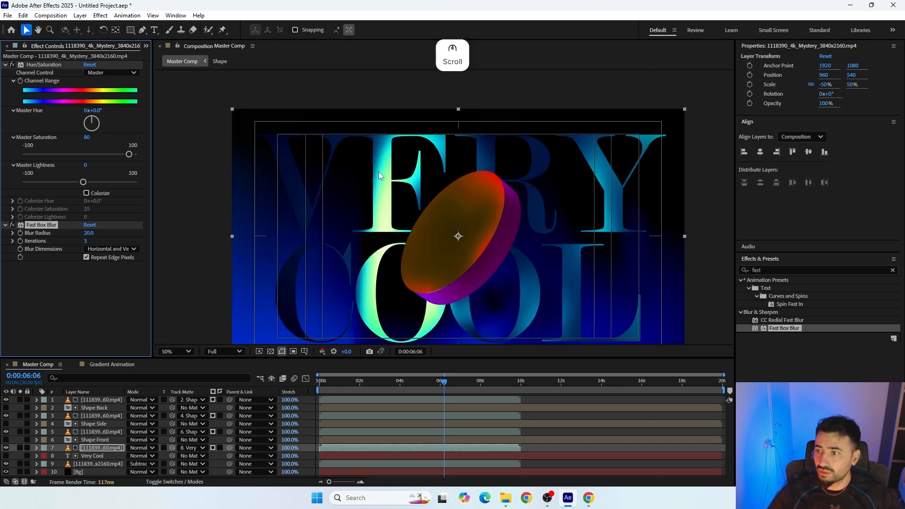
left_click(211, 205)
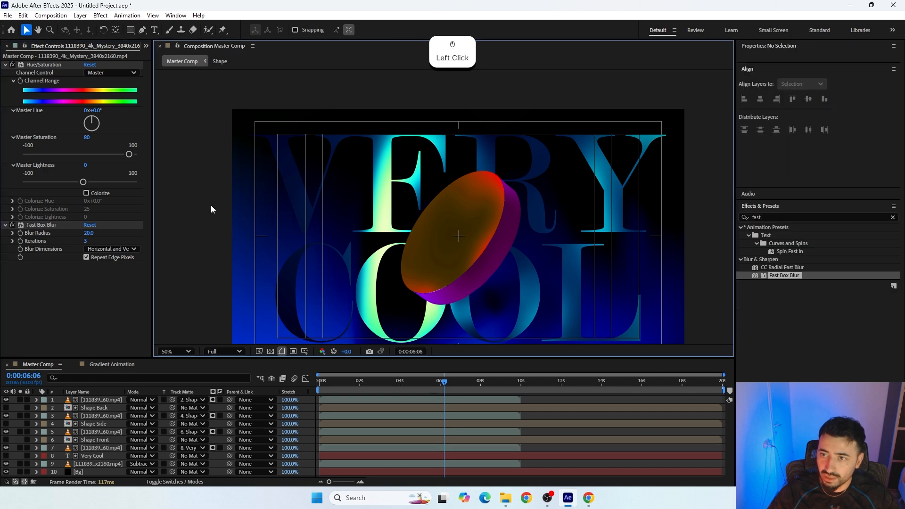
left_click_drag(332, 224, 317, 186)
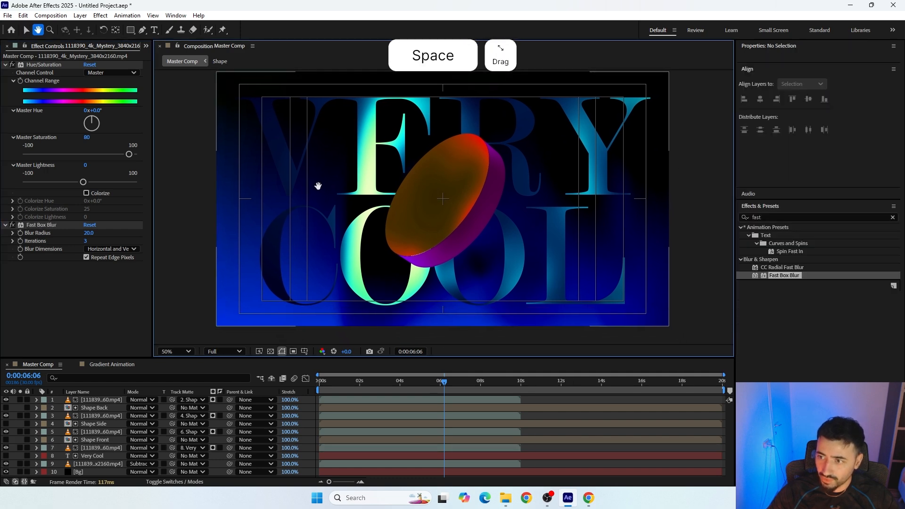
Step: Collapse the Hue/Saturation and Fast Box Blur settings and hide the title/action safe guides in the composition view
left_click(5, 225)
left_click(4, 66)
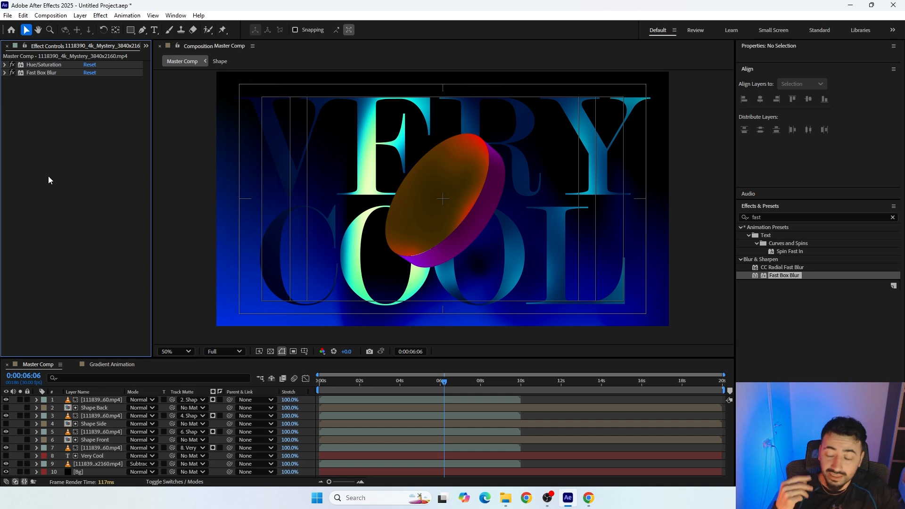
left_click(304, 351)
left_click(313, 361)
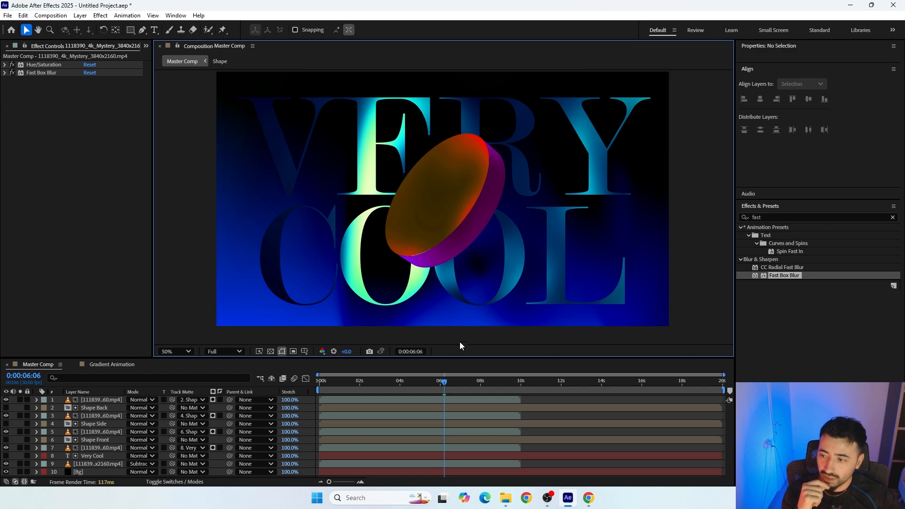
Step: Set the Edge Feather of the first Color Key effect on the Shape Front layer to 100
left_click_drag(431, 382, 342, 386)
left_click(94, 408)
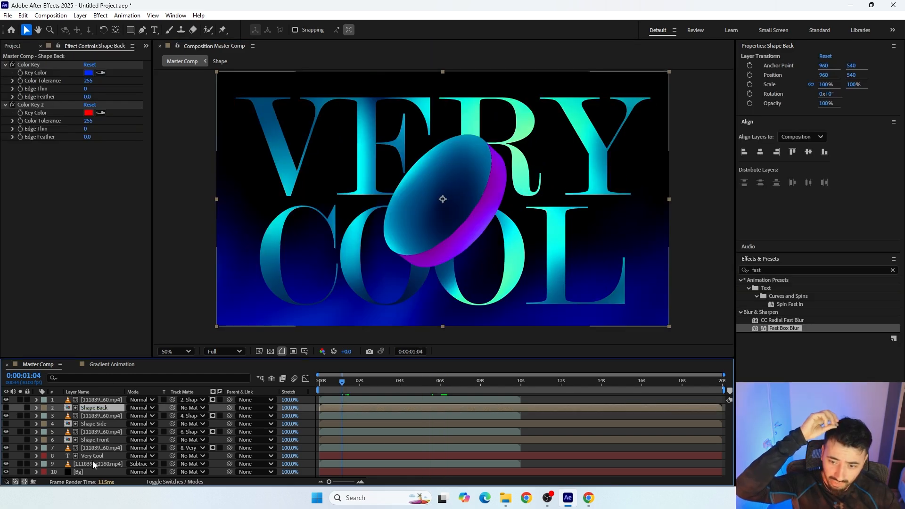
left_click(92, 447)
left_click(90, 440)
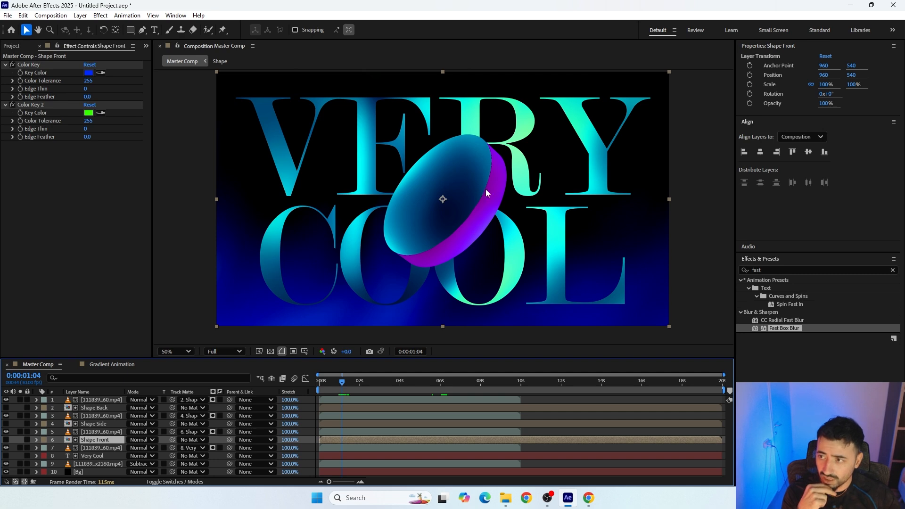
scroll(485, 189, "up", 2)
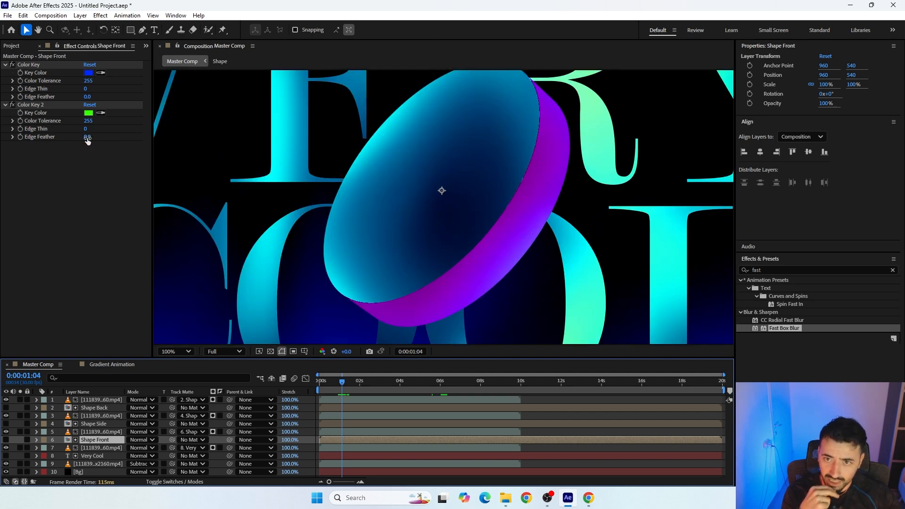
left_click_drag(87, 98, 600, 99)
left_click_drag(743, 99, 736, 139)
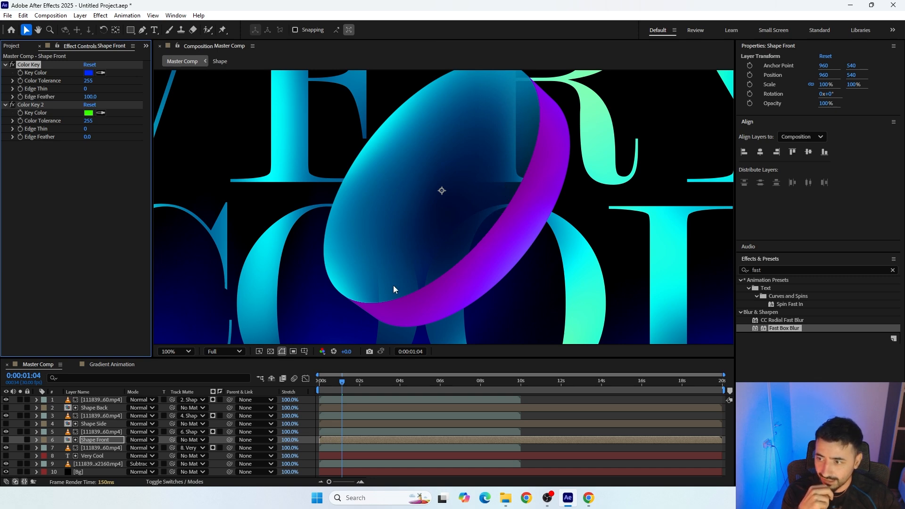
Step: Set the Edge Feather of the Color Key 2 effect on the Shape Front layer to 100
left_click(32, 105)
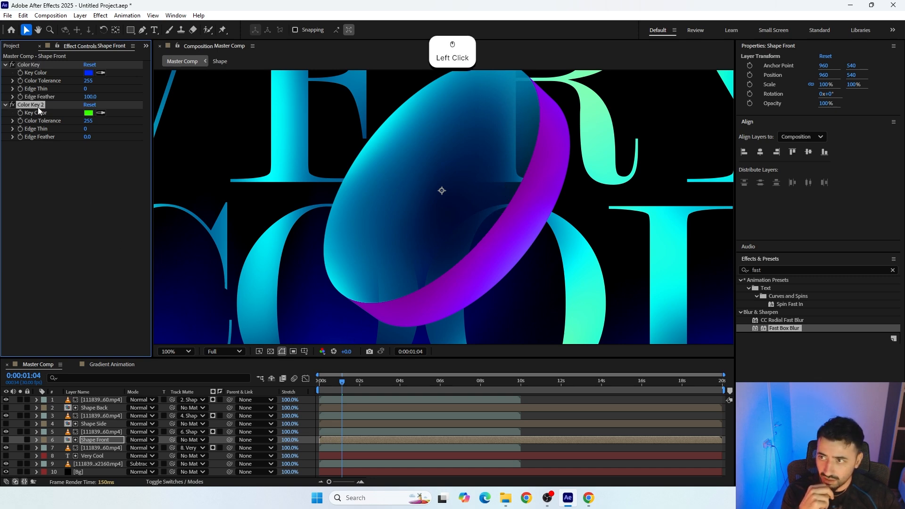
left_click_drag(344, 384, 369, 386)
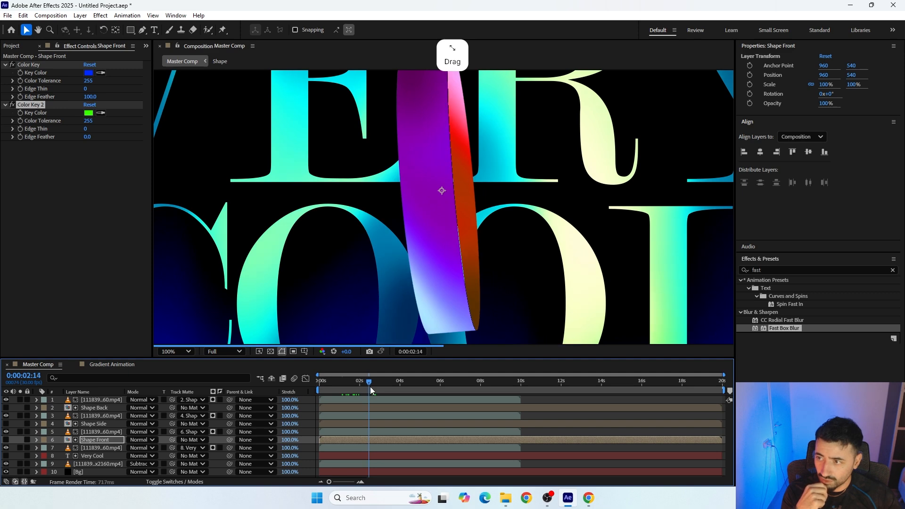
left_click_drag(86, 138, 222, 143)
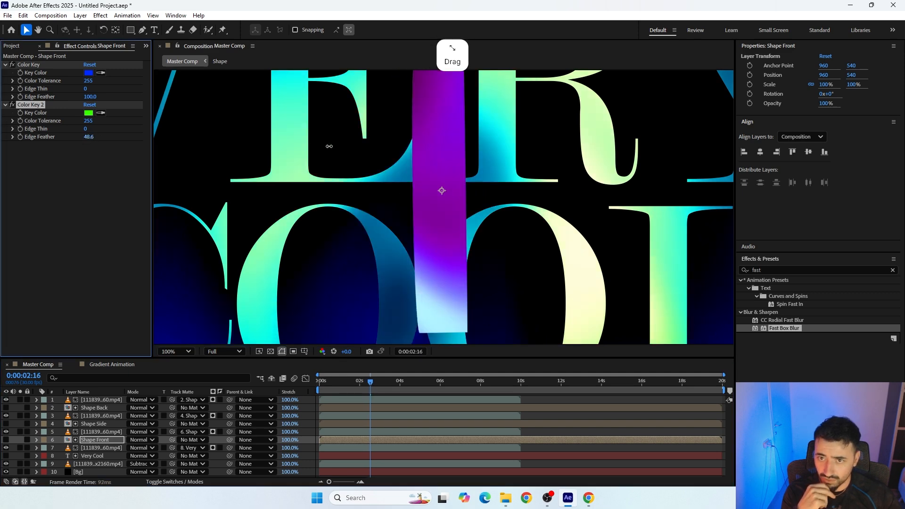
left_click_drag(329, 146, 827, 157)
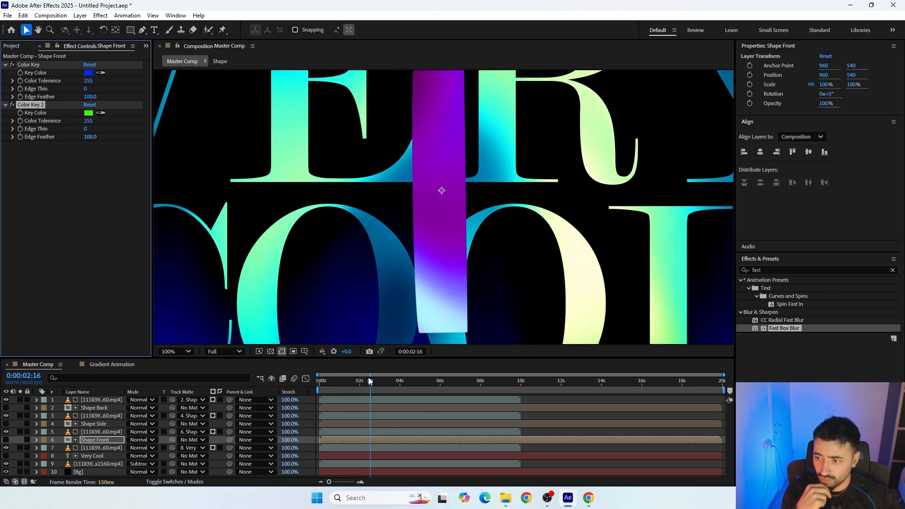
Step: At frame 0:00:01:13, compare the first Color Key's Edge Feather on Shape Front at 0 and back at 100
mouse_move(370, 382)
left_mouse_down()
mouse_move(400, 381)
mouse_move(353, 383)
left_mouse_up()
left_click(351, 383)
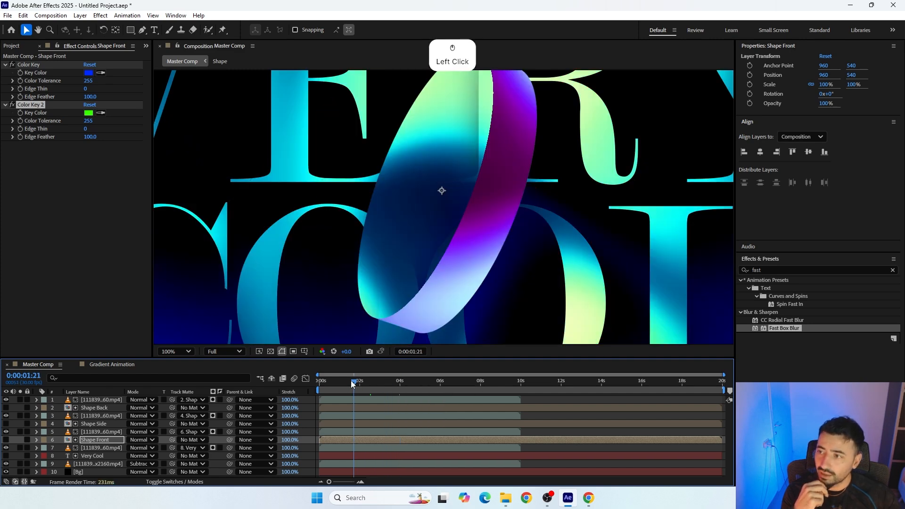
left_click(350, 385)
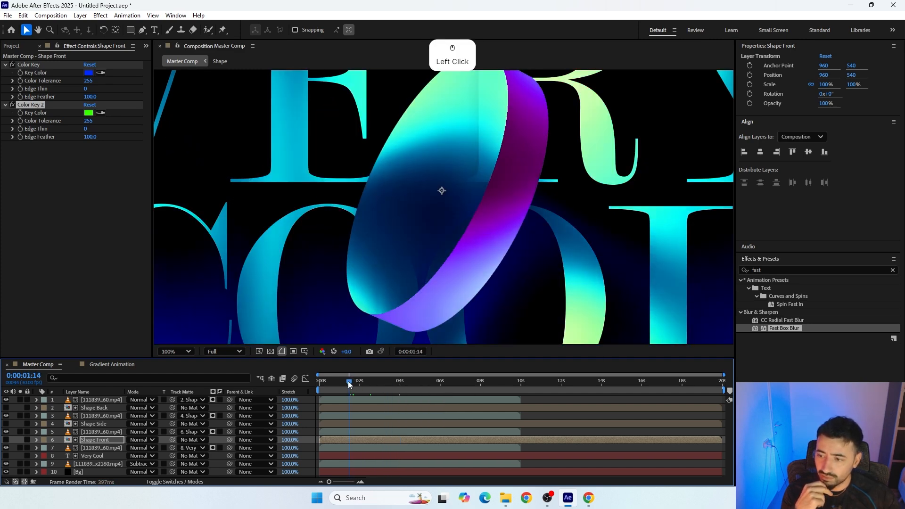
left_click(348, 385)
left_click(90, 96)
type("0")
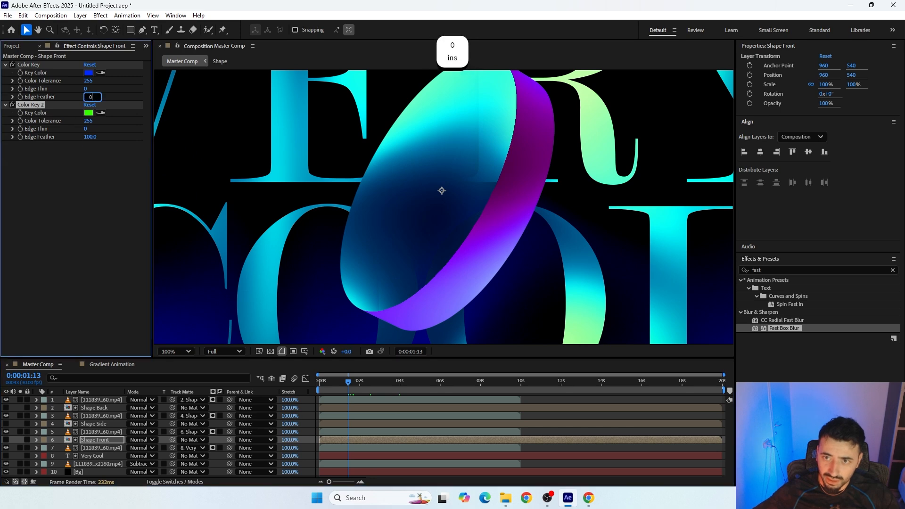
key("Return")
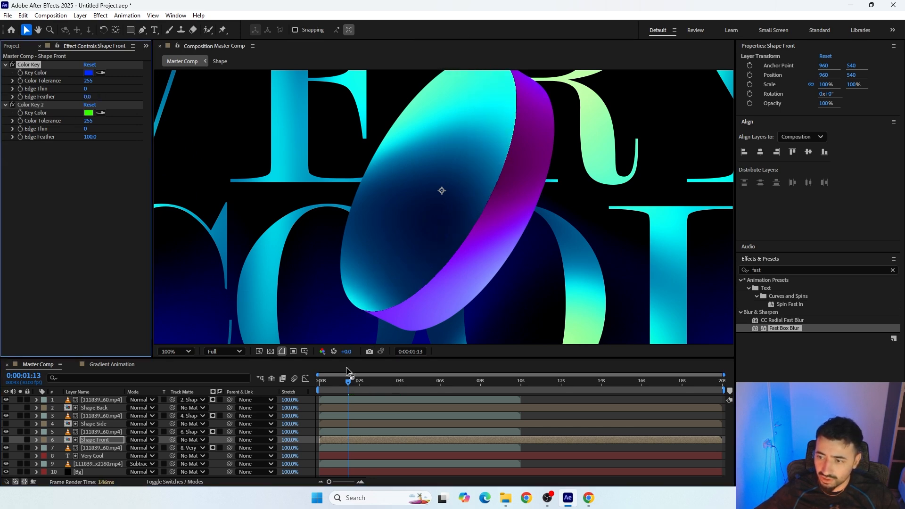
left_click_drag(85, 97, 88, 123)
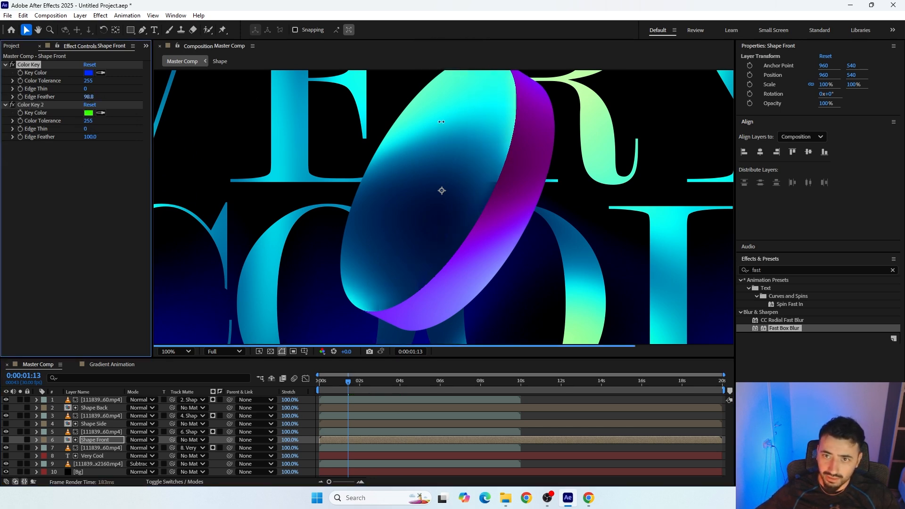
Step: Set the Edge Feather of the Color Key 2 effect on the Shape Front layer to 0
left_click(90, 136)
type("0")
key("Return")
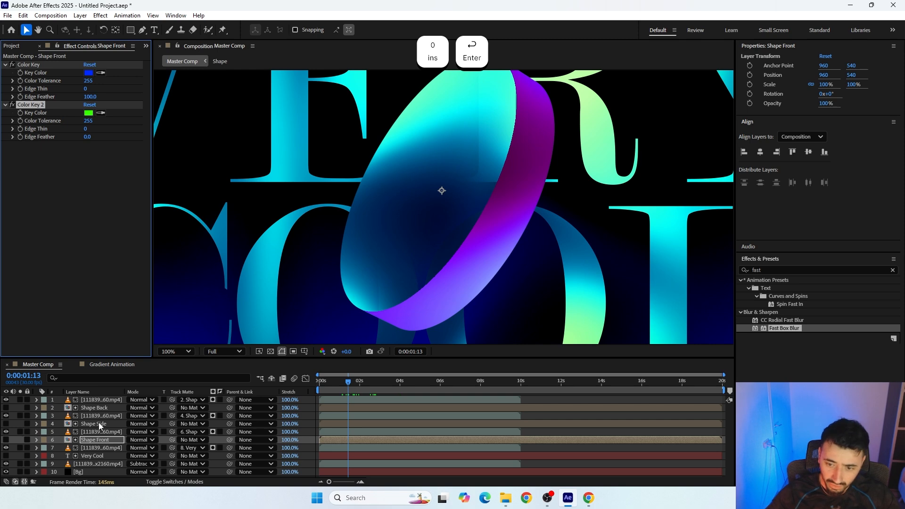
Step: Set the Edge Feather of the Color Key 2 effect on the Shape Side layer to 100
left_click(92, 424)
left_click(351, 383)
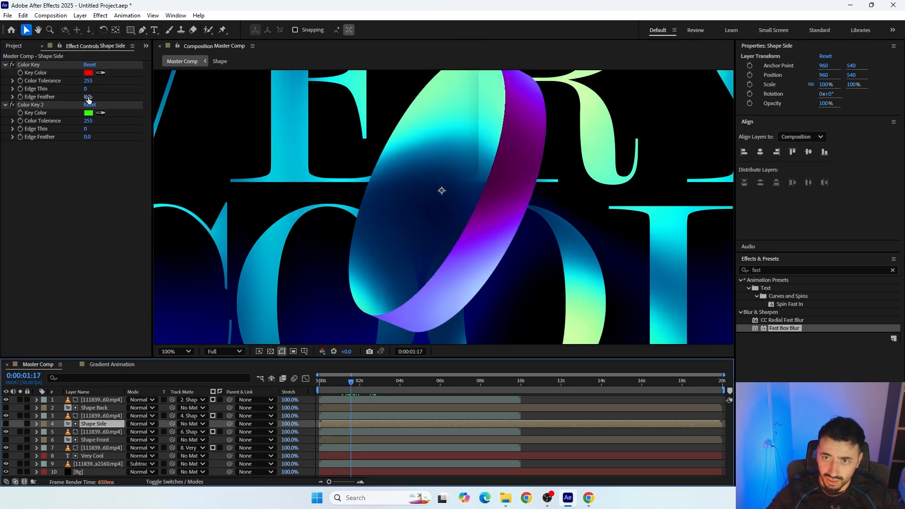
mouse_move(85, 97)
left_mouse_down()
mouse_move(352, 99)
mouse_move(86, 98)
left_mouse_up()
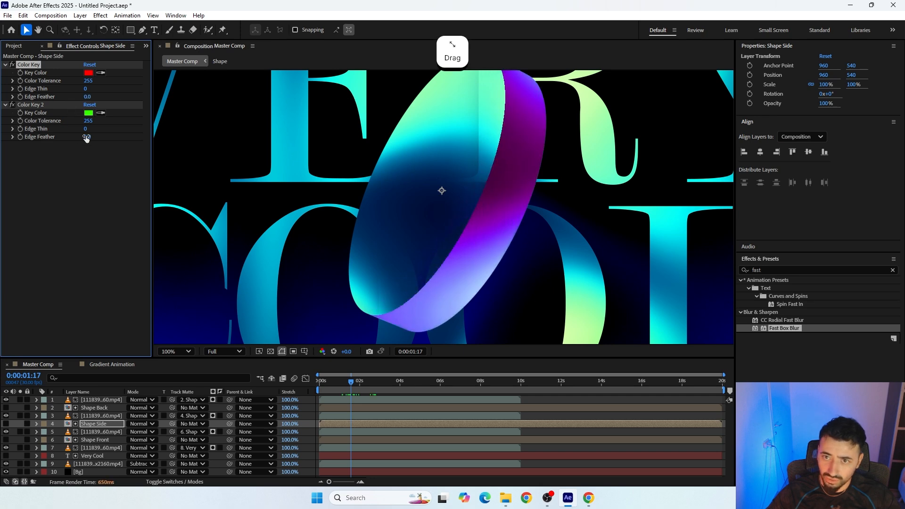
left_click_drag(85, 137, 158, 138)
left_click_drag(417, 142, 702, 233)
Step: At frame 0:00:03:01, try a lower Edge Feather on Shape Side's Color Key 2 and return it to 100
left_click_drag(355, 383, 373, 386)
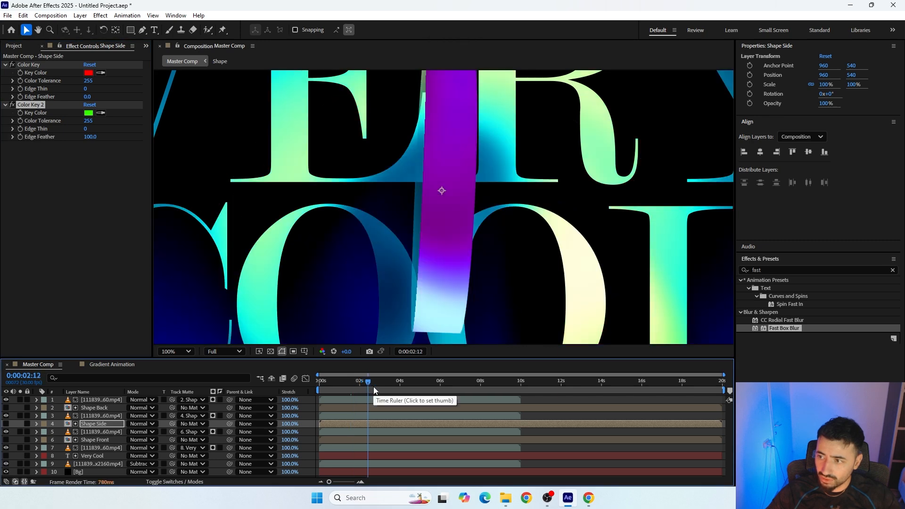
left_click(380, 386)
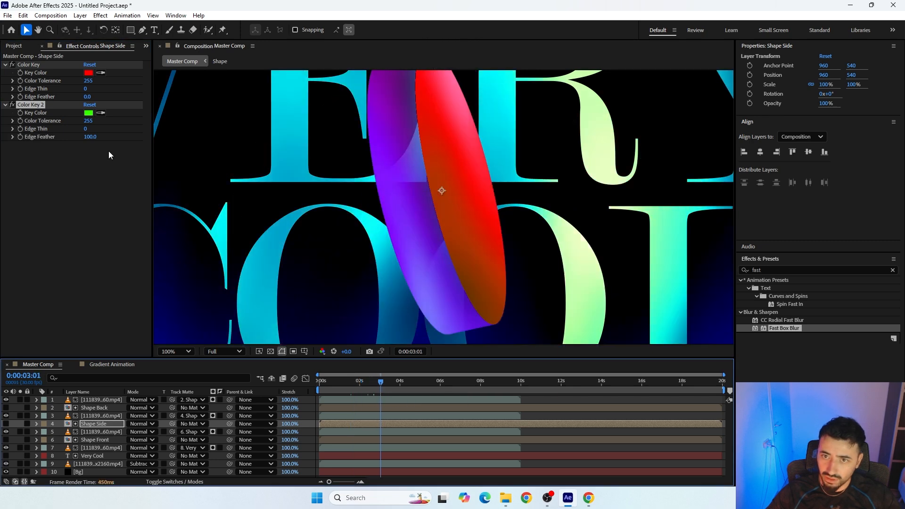
left_click_drag(89, 137, 2, 146)
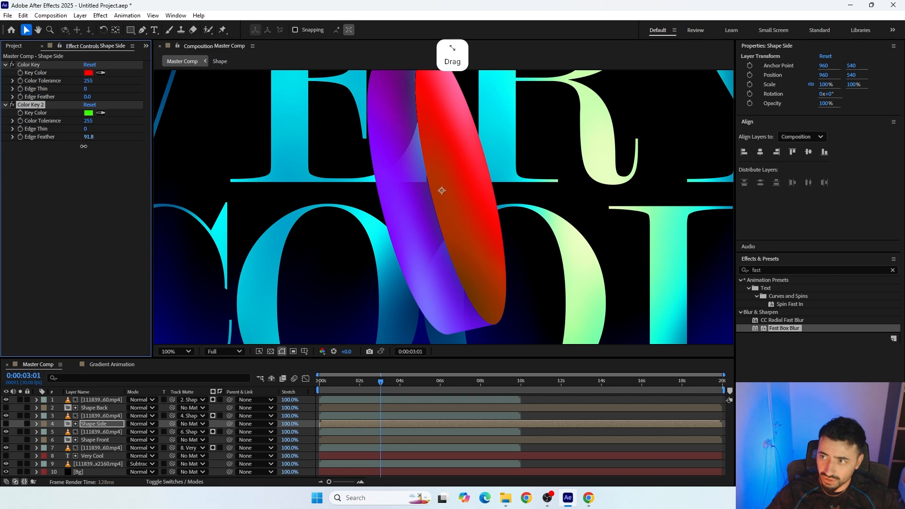
left_click_drag(83, 146, 325, 150)
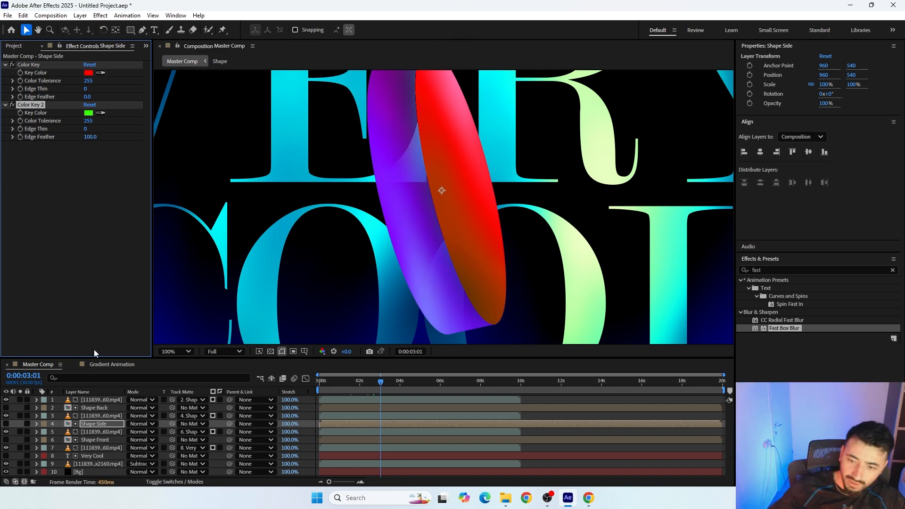
Step: Set the Edge Feather of Color Key 2 on the Shape Back layer to 100 and check the full frame at several times
left_click(94, 407)
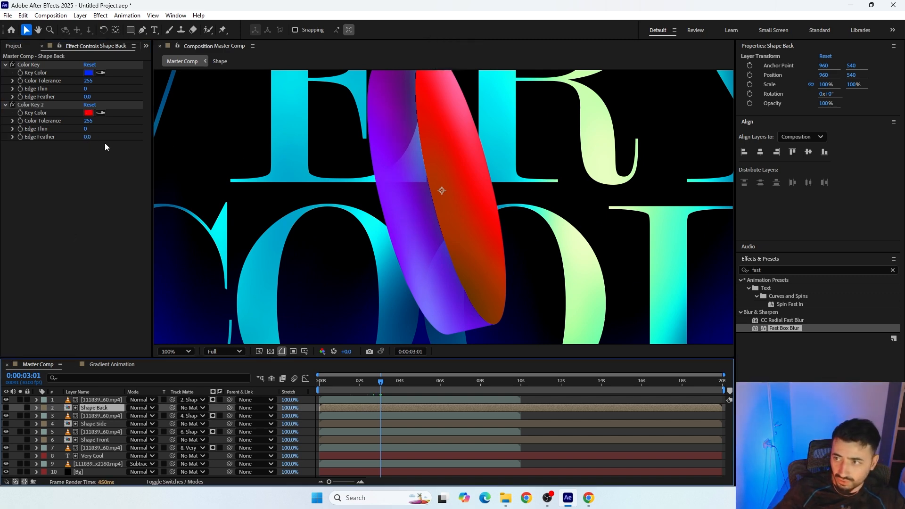
left_click_drag(386, 375, 395, 379)
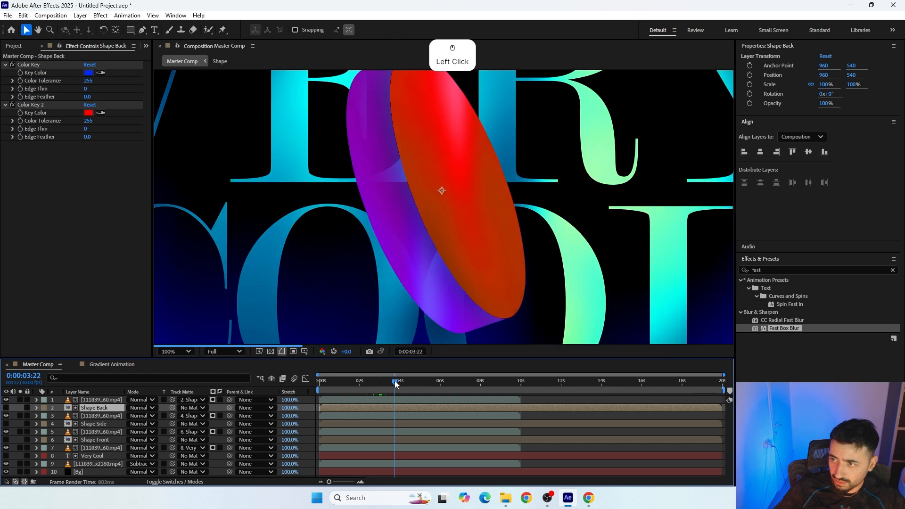
left_click_drag(87, 96, 471, 99)
left_click_drag(369, 105, 52, 105)
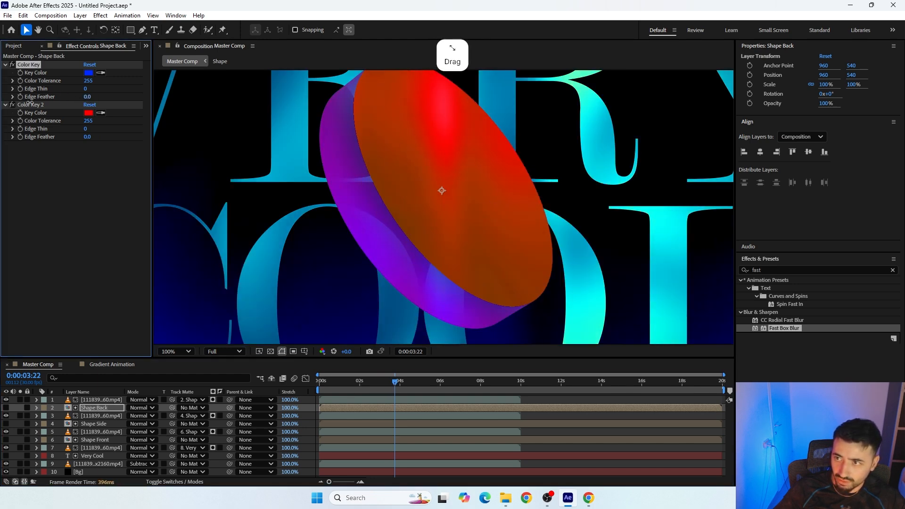
left_click_drag(88, 139, 857, 135)
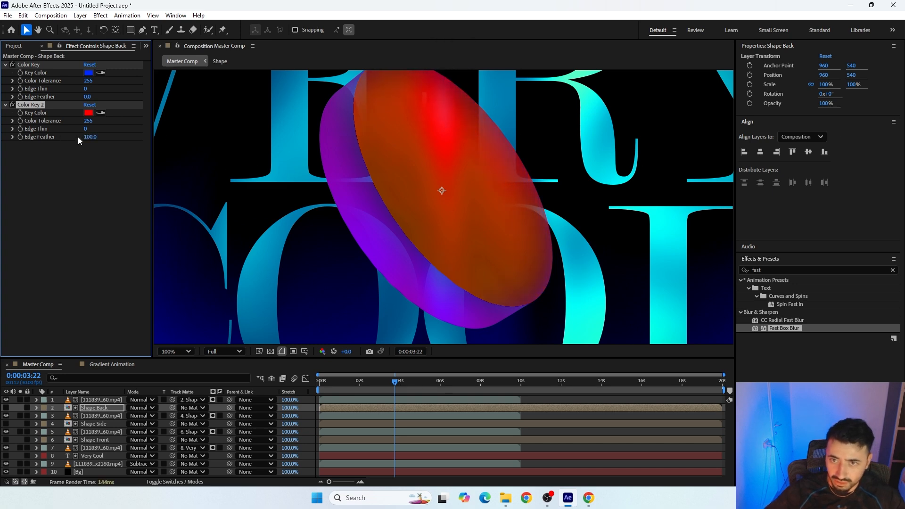
left_click(52, 138)
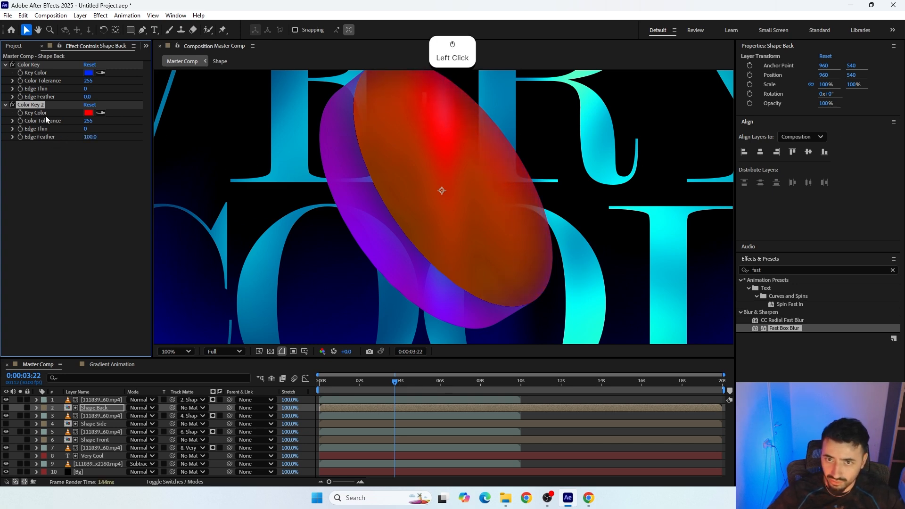
left_click(409, 381)
left_click_drag(412, 382, 355, 386)
scroll(487, 216, "down", 2)
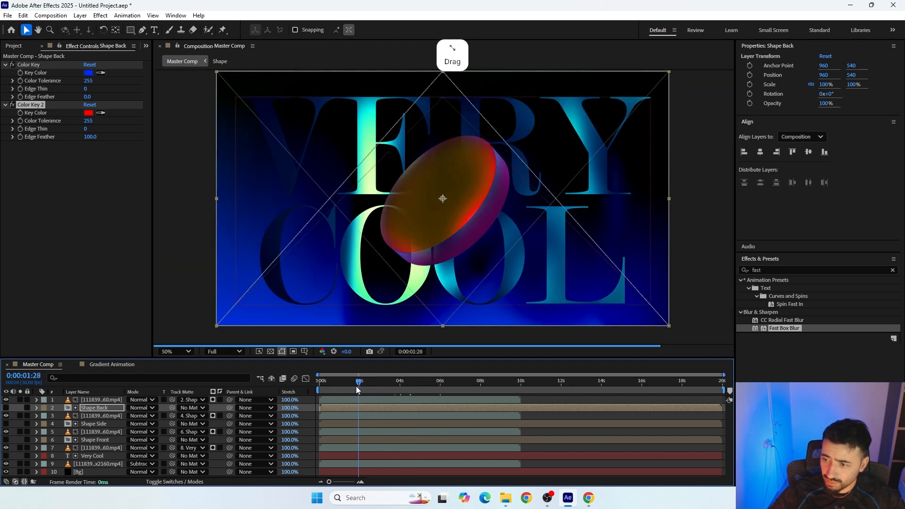
left_click(341, 382)
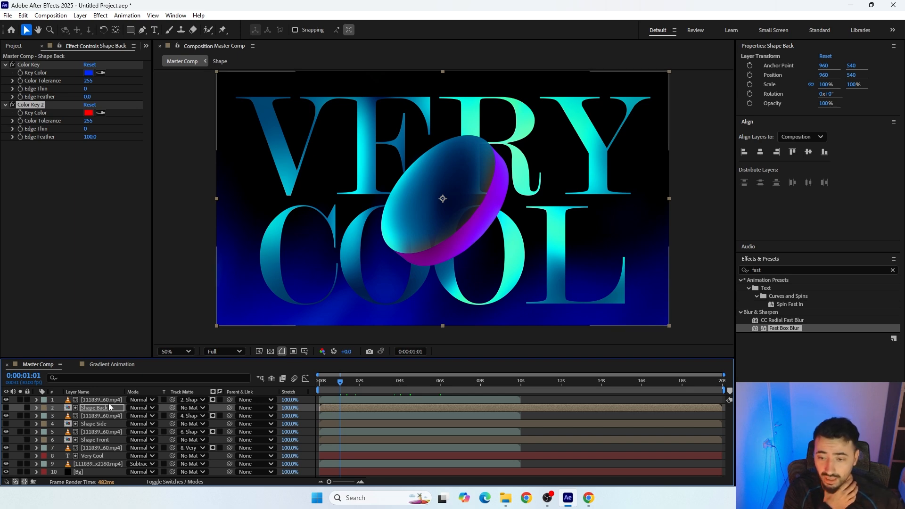
Step: Add an Inner Shadow layer style to the gradient video matted by Shape Front
left_click(94, 448)
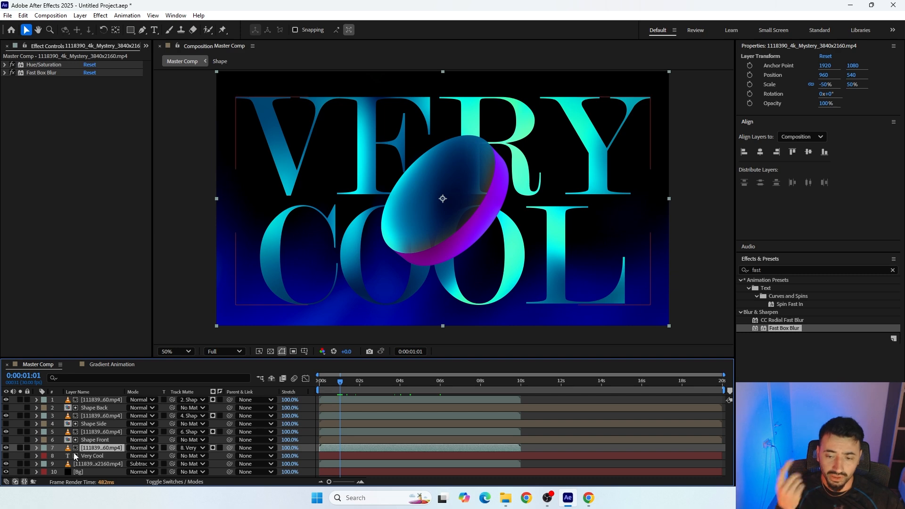
left_click(92, 432)
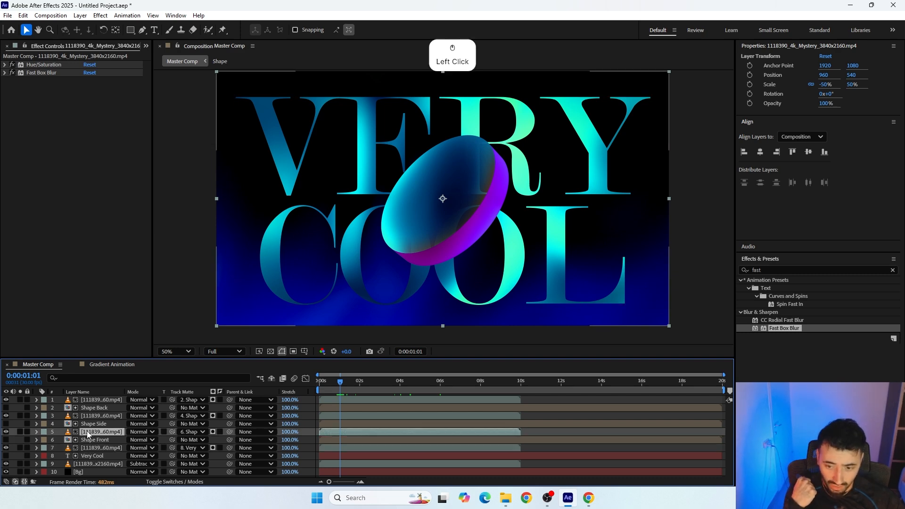
left_click(93, 439)
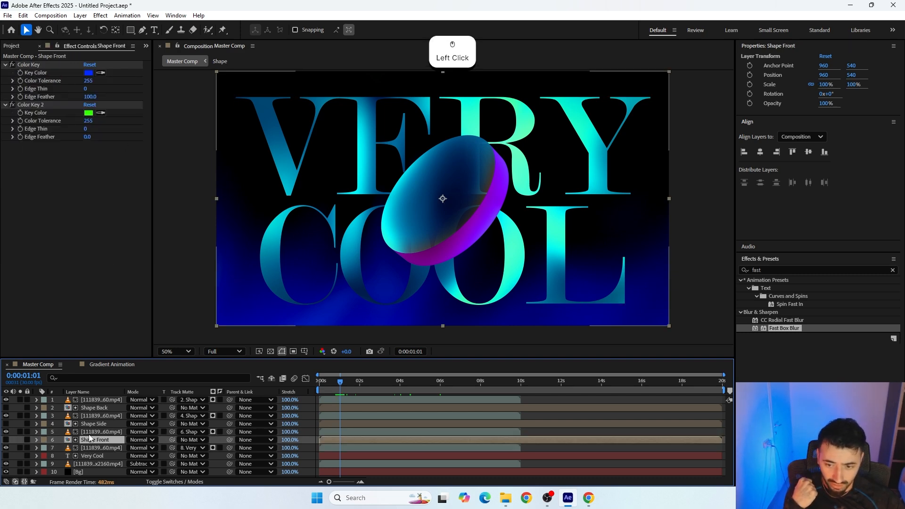
left_click(97, 439)
left_click(92, 432)
right_click(88, 430)
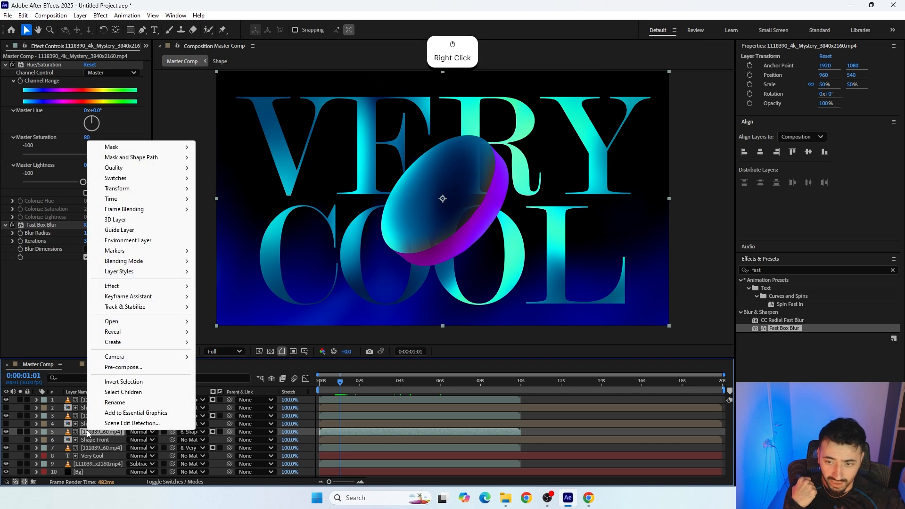
mouse_move(121, 273)
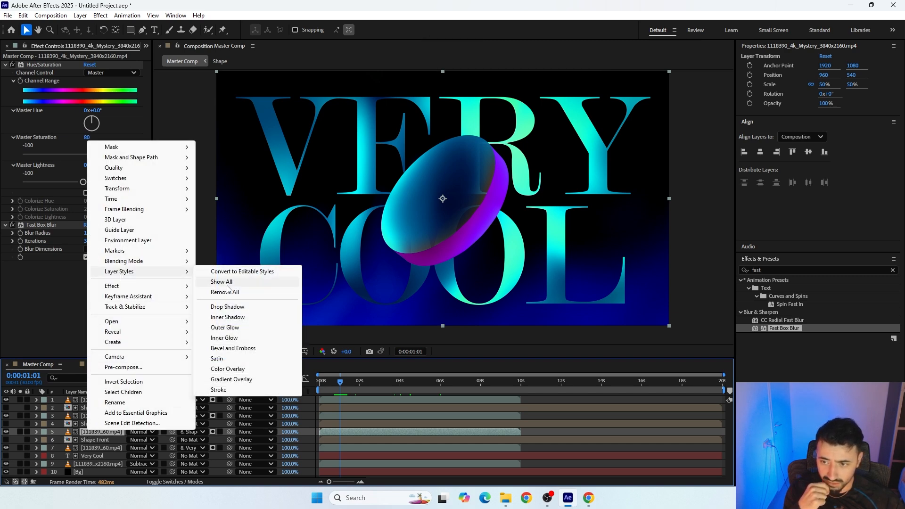
left_click(219, 318)
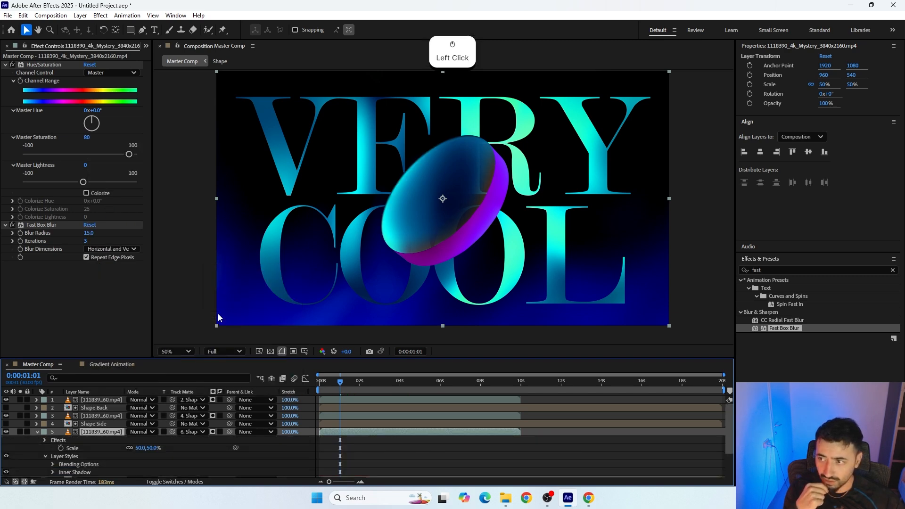
Step: Set the Inner Shadow's color to white, its opacity to 100% and its blend mode to Screen
scroll(413, 218, "up", 2)
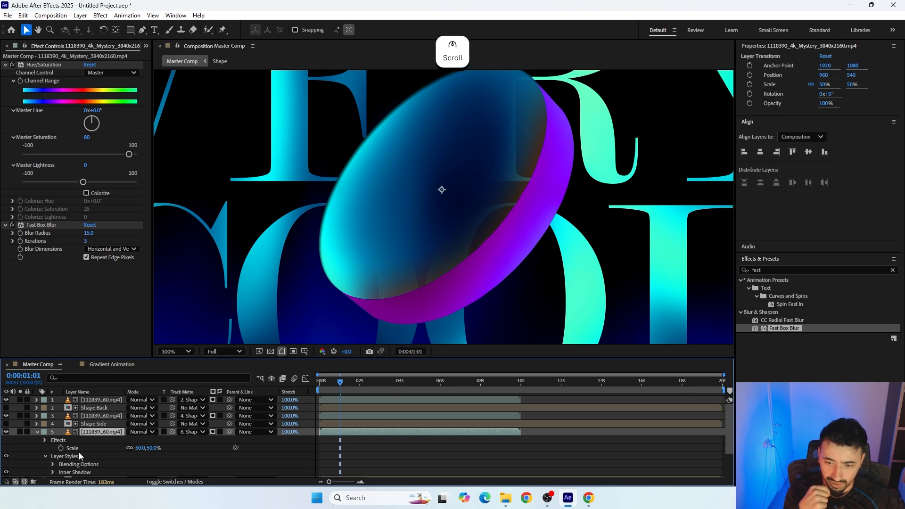
left_click(53, 471)
left_click(132, 417)
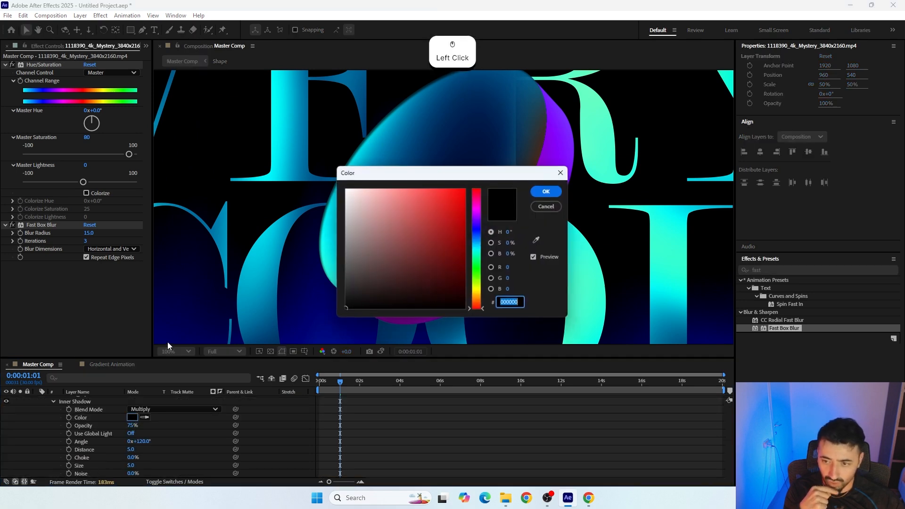
left_click(546, 191)
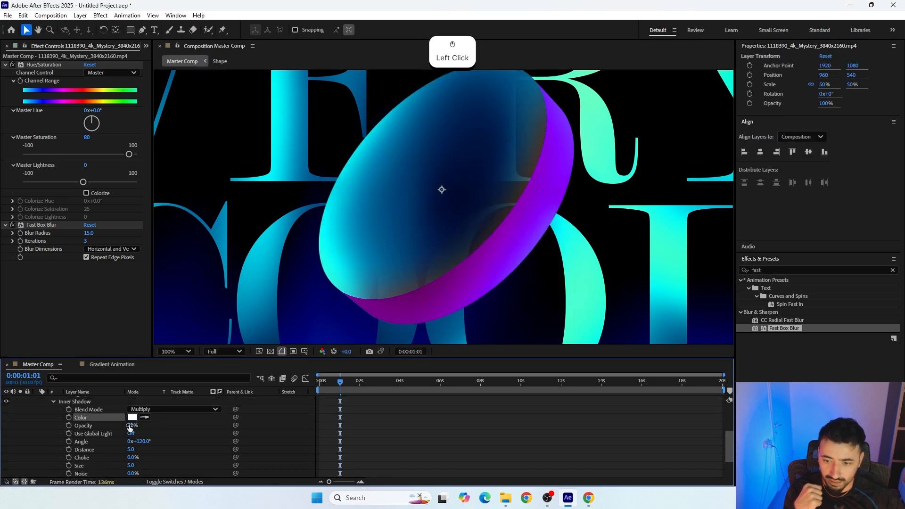
left_click_drag(130, 426, 221, 423)
left_click(174, 409)
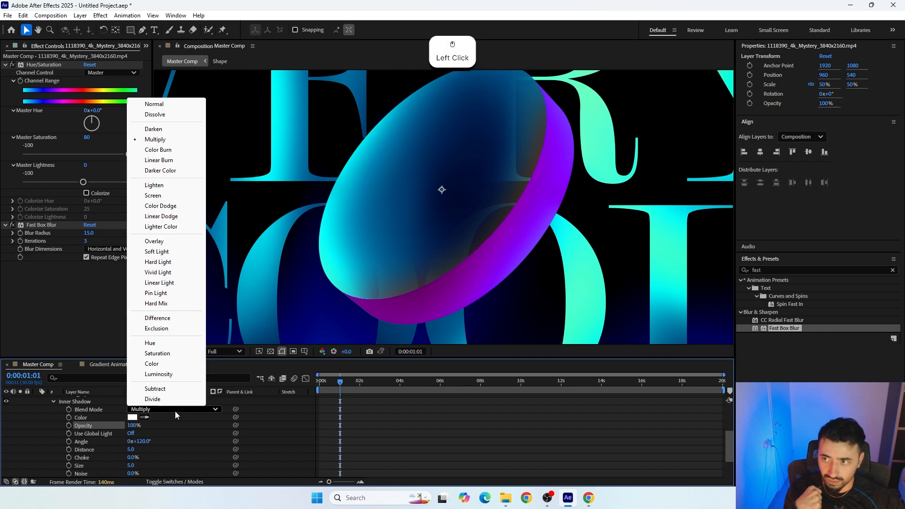
left_click(152, 196)
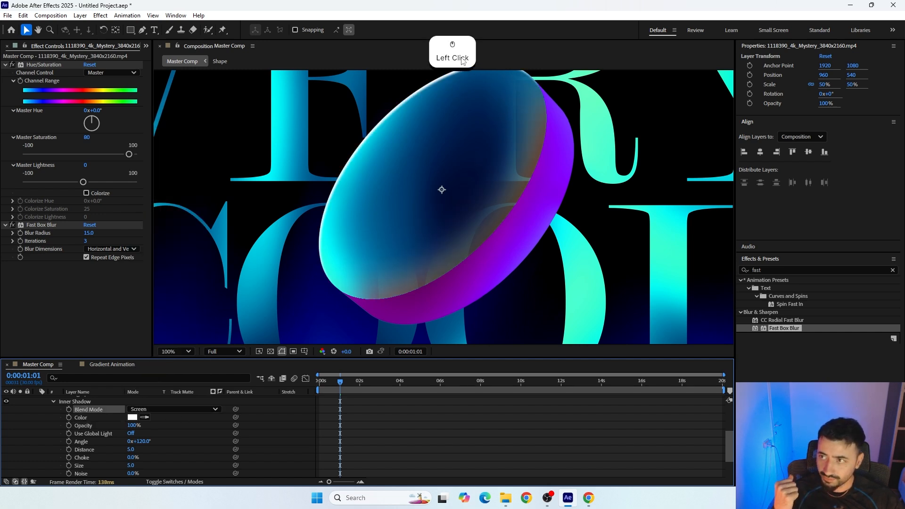
Step: Set the Inner Shadow's angle to 0x+0.0° and its distance to 0
scroll(72, 474, "down", 3)
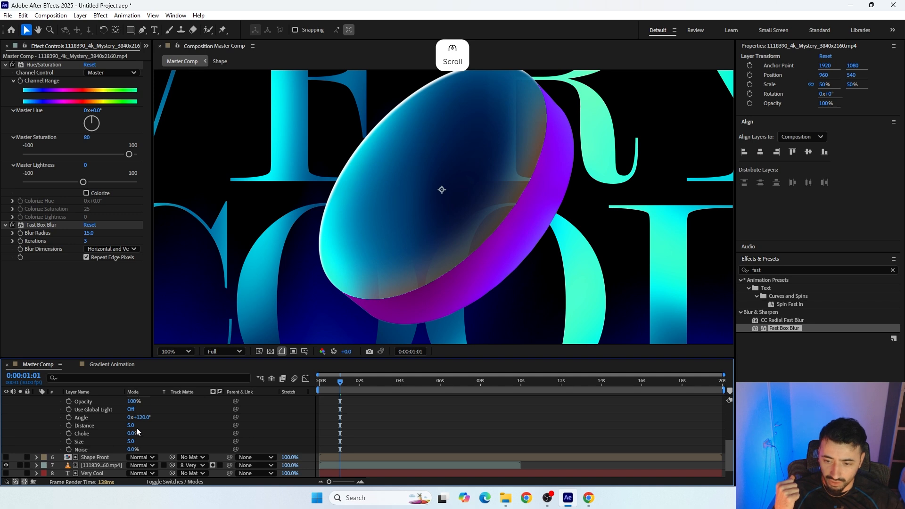
left_click_drag(138, 417, 161, 411)
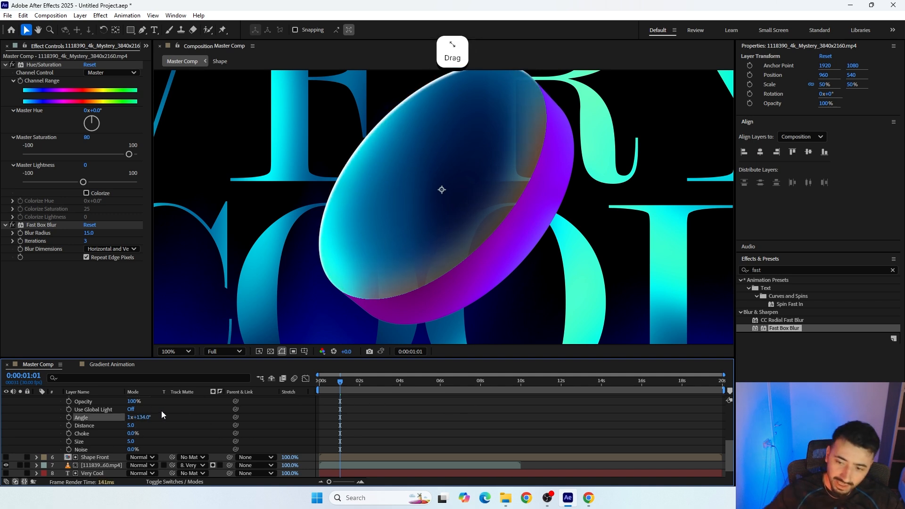
left_click(138, 417)
type("0")
key("Return")
left_click(128, 418)
type("0")
key("Return")
left_click(131, 426)
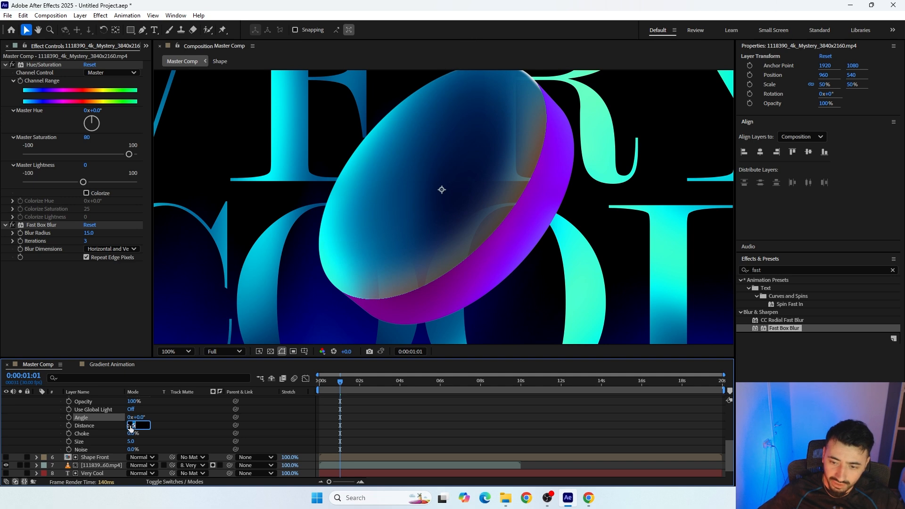
type("0")
key("Return")
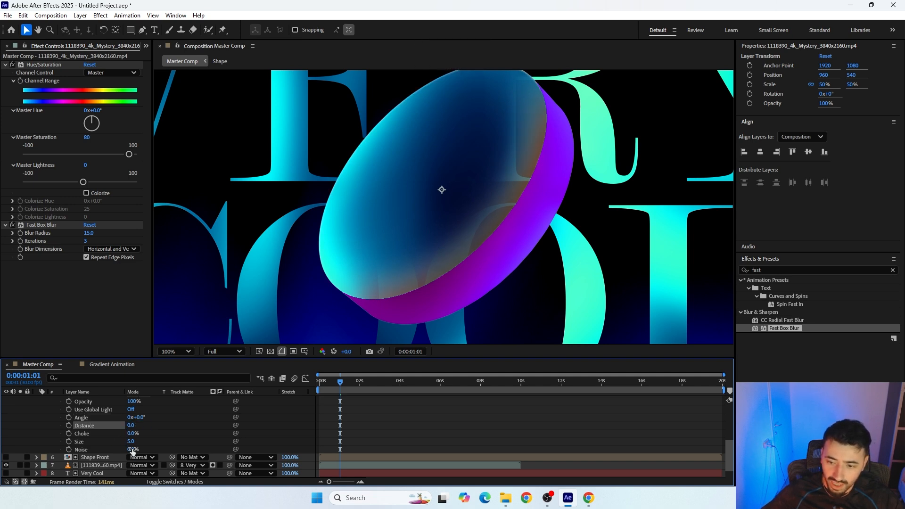
Step: Set the Inner Shadow's size to 80
left_click_drag(132, 442, 164, 442)
left_click(129, 443)
type("80")
key("Return")
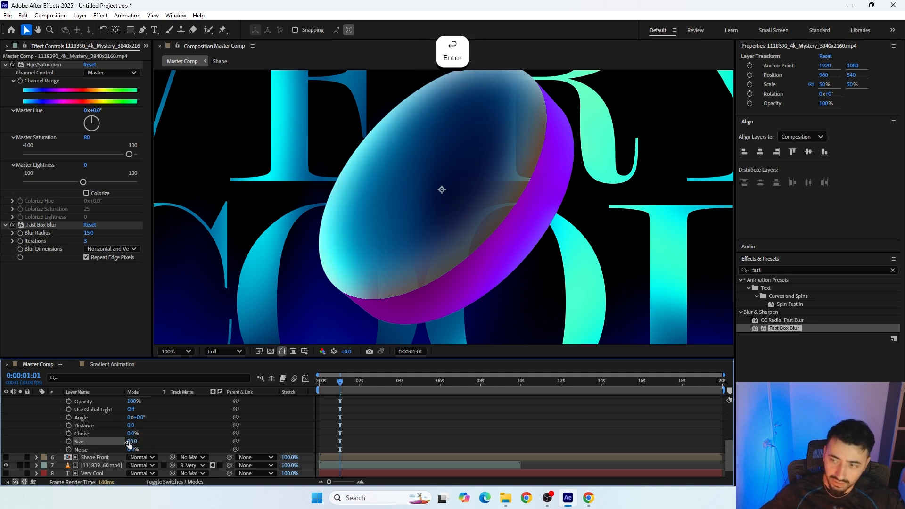
Step: Collapse the Inner Shadow settings and copy the layer styles of the gradient video matted by Shape Front
scroll(95, 434, "up", 1)
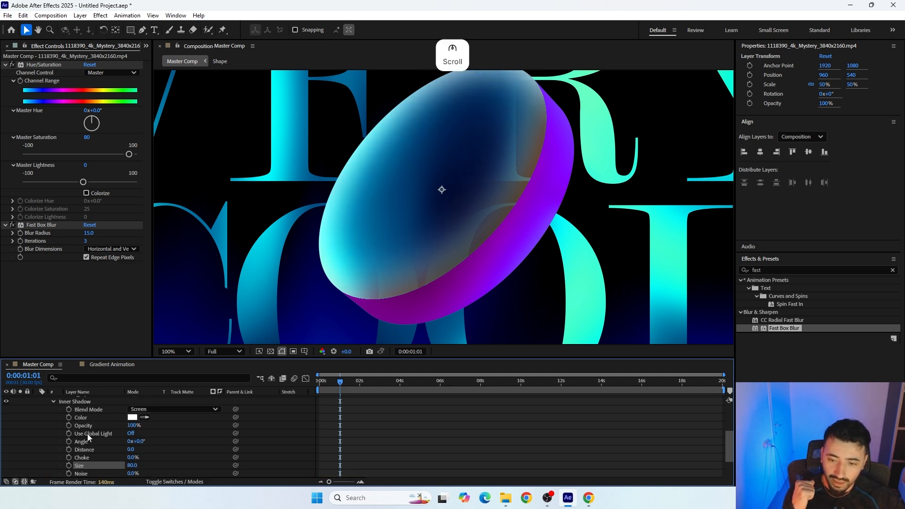
scroll(62, 430, "up", 1)
left_click(53, 432)
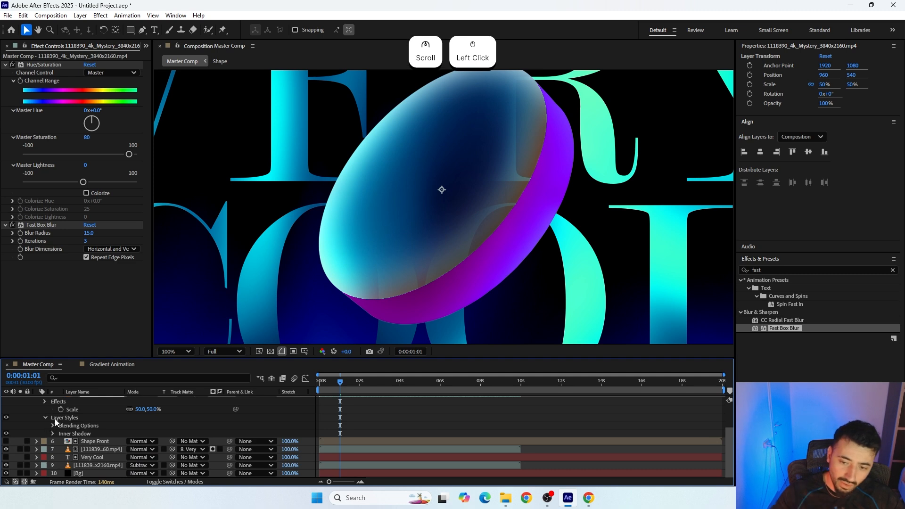
left_click(67, 421)
key("ctrl+c")
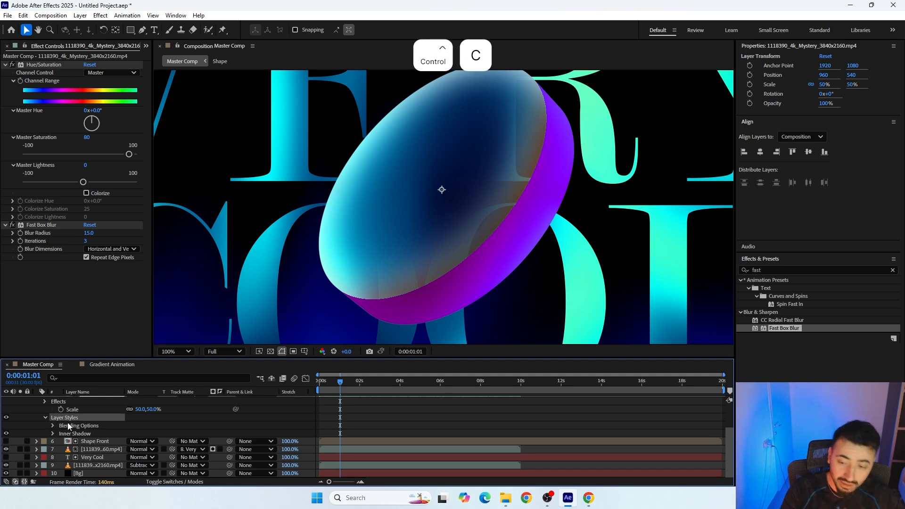
Step: Paste the copied layer styles onto the gradient video matted by Shape Side
scroll(69, 426, "up", 2)
left_click(37, 432)
left_click(98, 416)
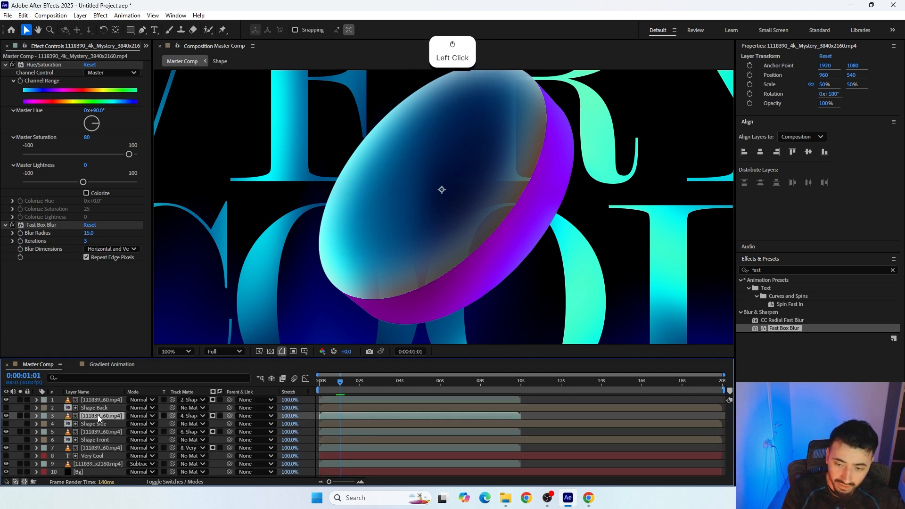
left_click(346, 384)
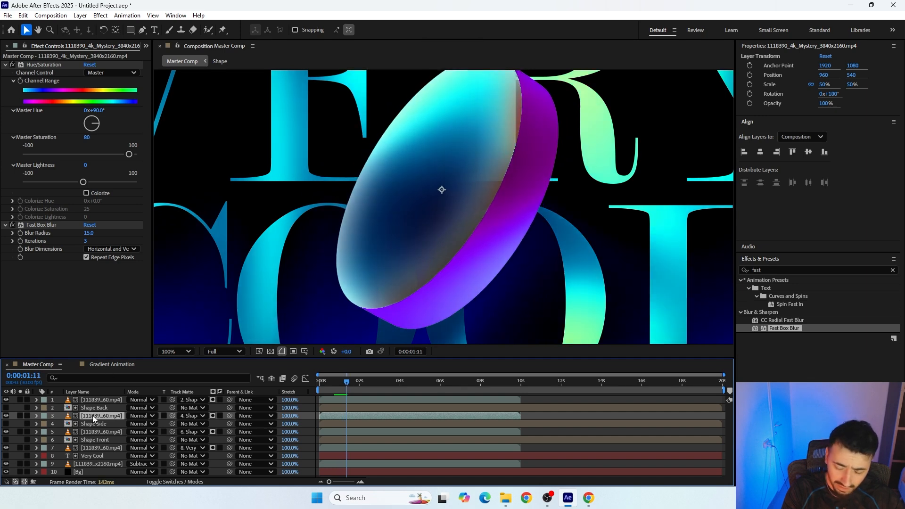
key("ctrl+v")
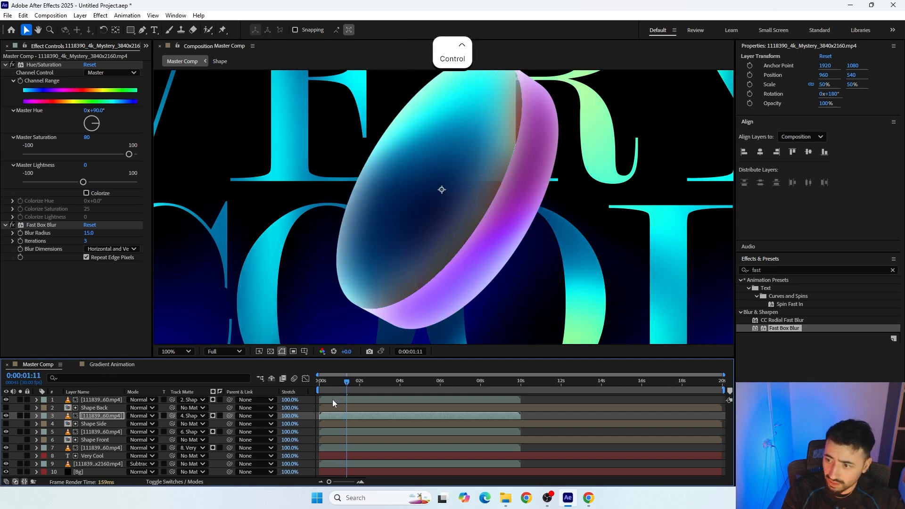
Step: Paste the copied layer styles onto the gradient video matted by Shape Back, at a time when the coin's back face shows
left_click(349, 384)
left_click_drag(349, 382, 392, 383)
scroll(437, 241, "down", 2)
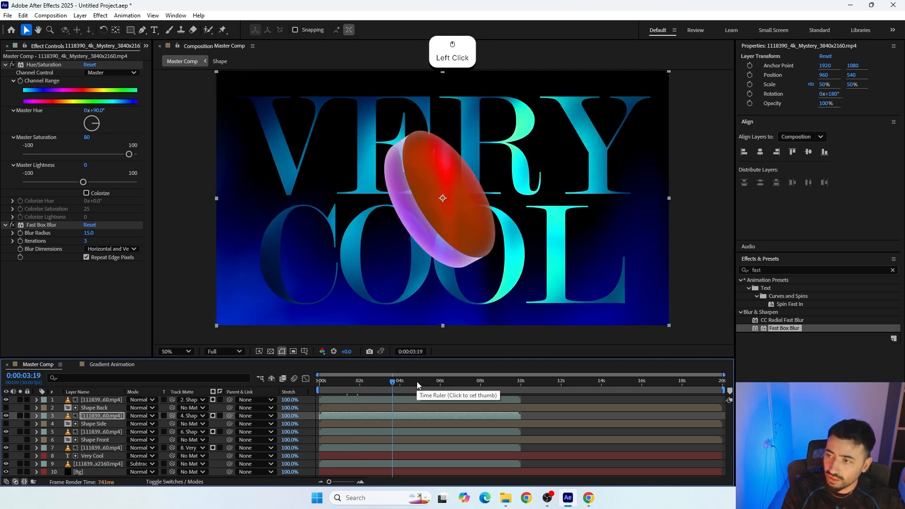
left_click(386, 381)
scroll(85, 428, "up", 1)
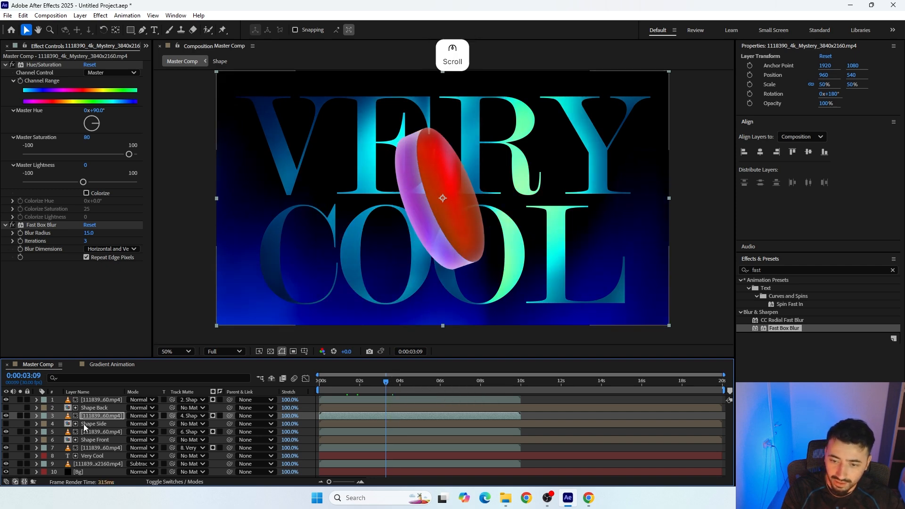
left_click(91, 400)
left_click(394, 382)
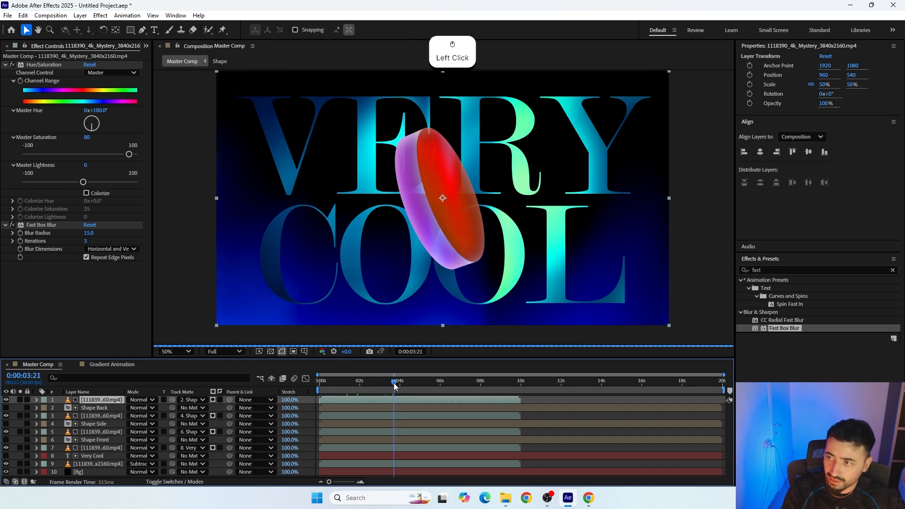
key("ctrl+v")
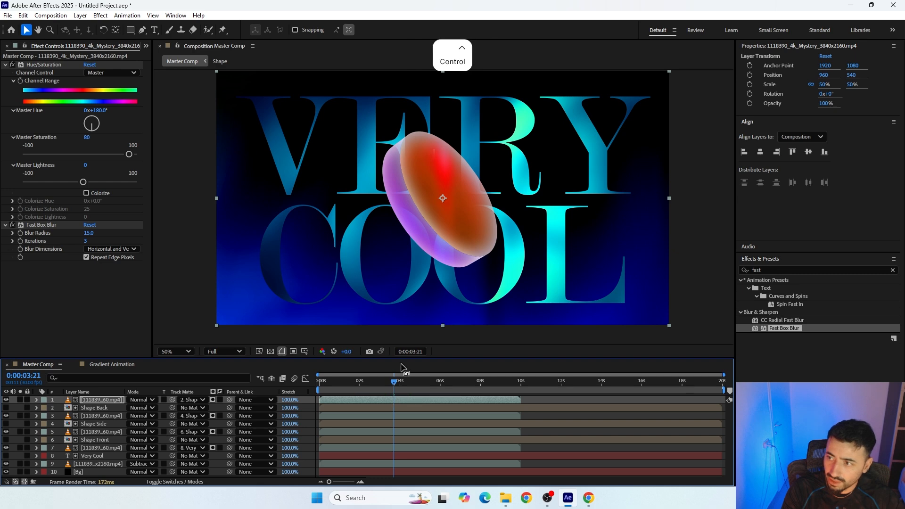
Step: Filter the three coin gradient videos by "layer" and inspect the Inner Shadow settings of the one matted by Shape Back
scroll(471, 232, "up", 2)
left_click(413, 386)
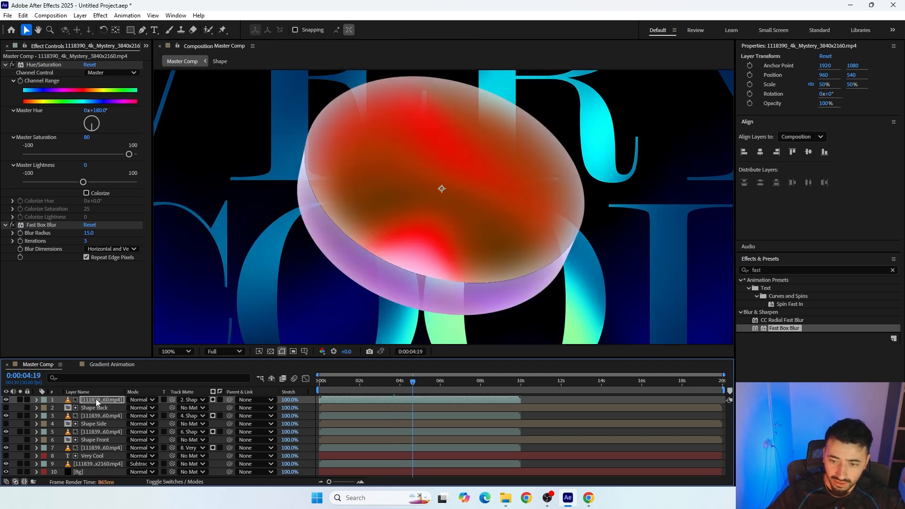
left_click(89, 416, "ctrl")
left_click(89, 431, "ctrl")
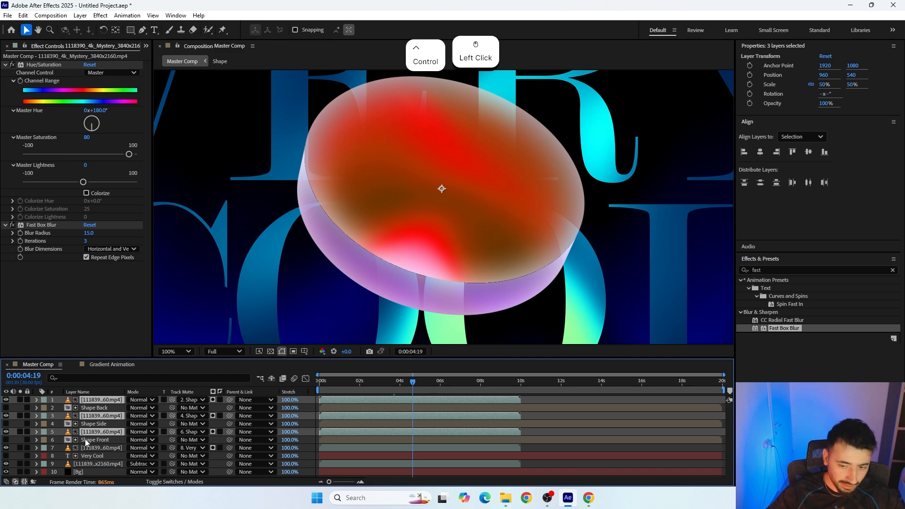
left_click(82, 379)
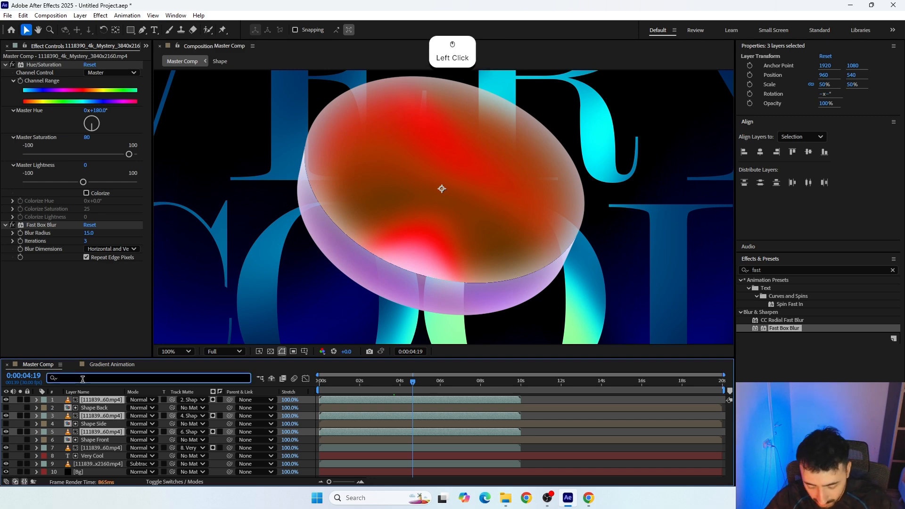
type("layer")
key("Return")
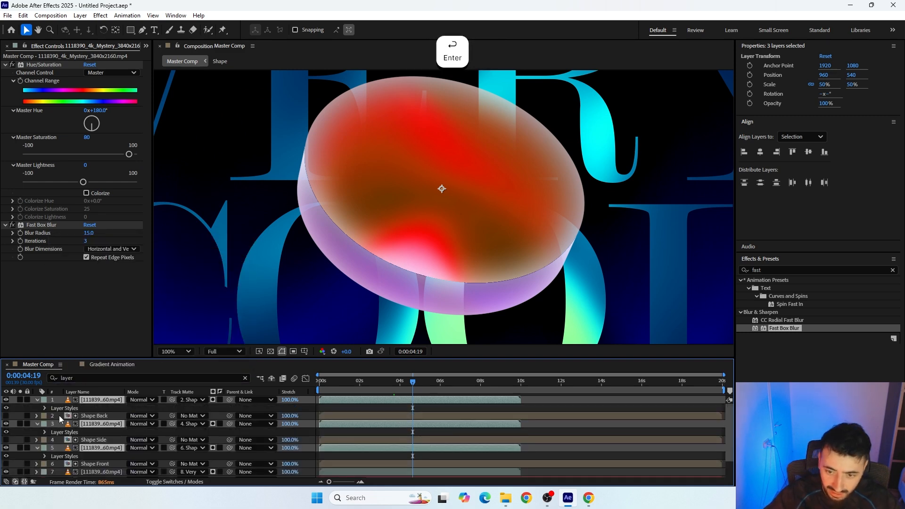
left_click(44, 408)
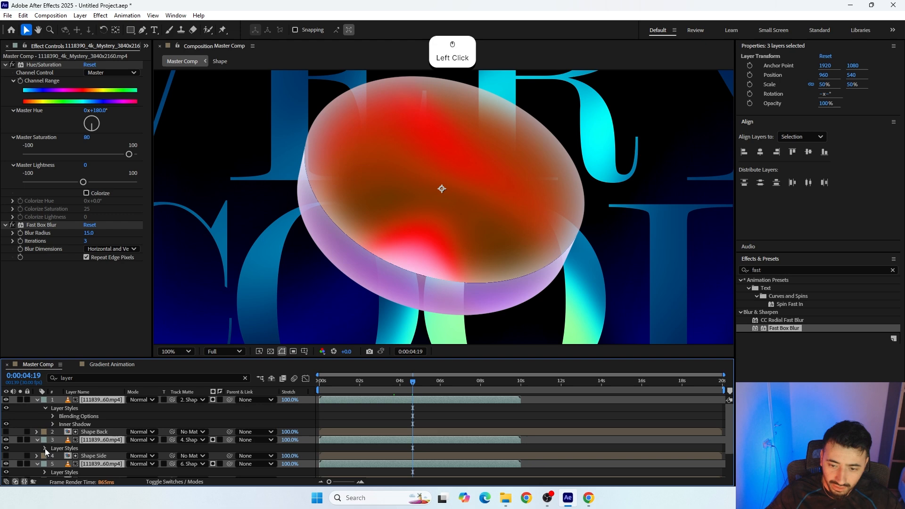
left_click(50, 422)
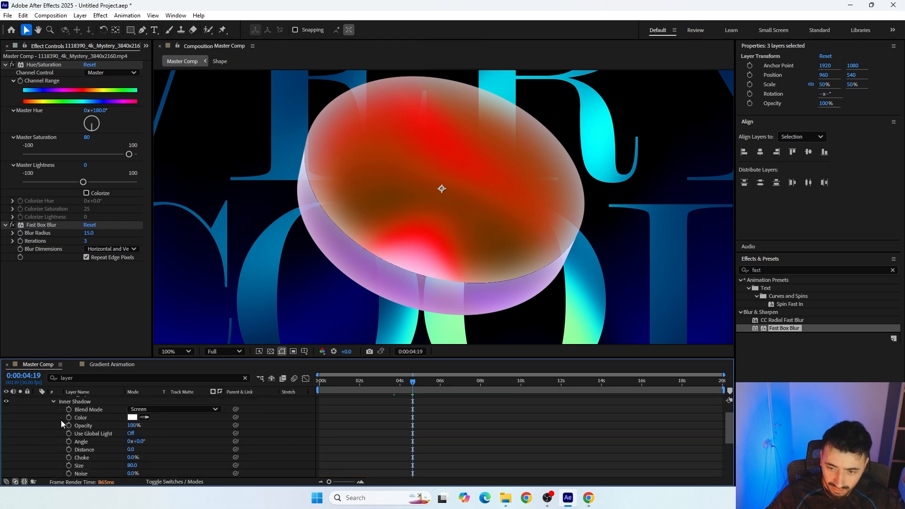
scroll(76, 414, "up", 1)
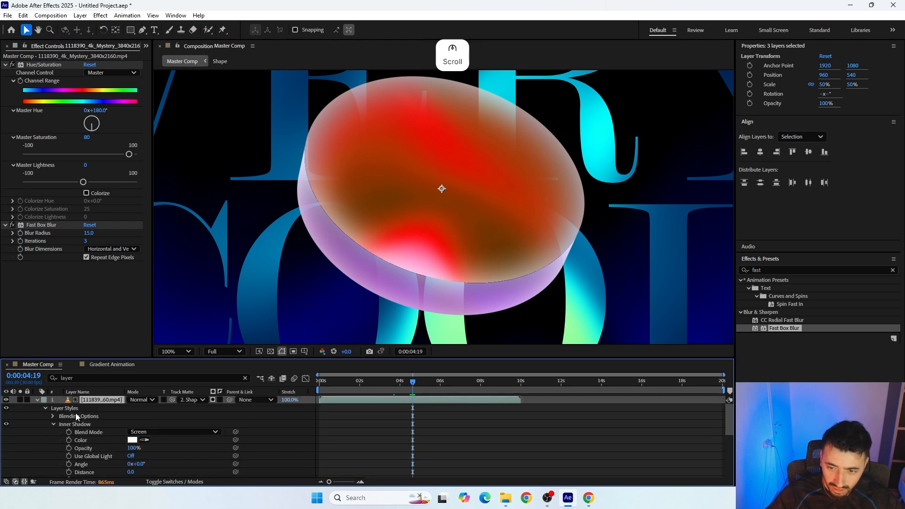
left_click(37, 400)
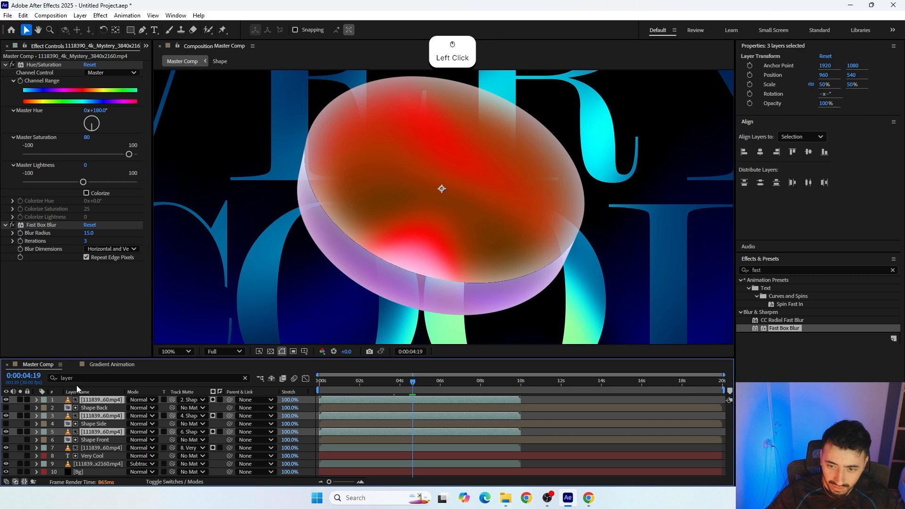
Step: Filter the timeline by "color" and set the Inner Shadow color of the gradient video matted by Shape Back to yellow (FFF600)
left_click_drag(75, 378, 21, 374)
type("color")
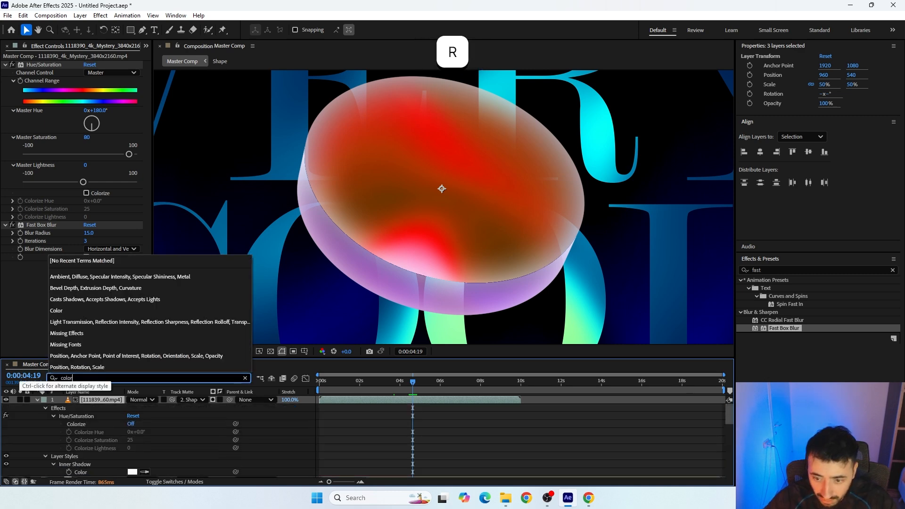
scroll(47, 415, "down", 2)
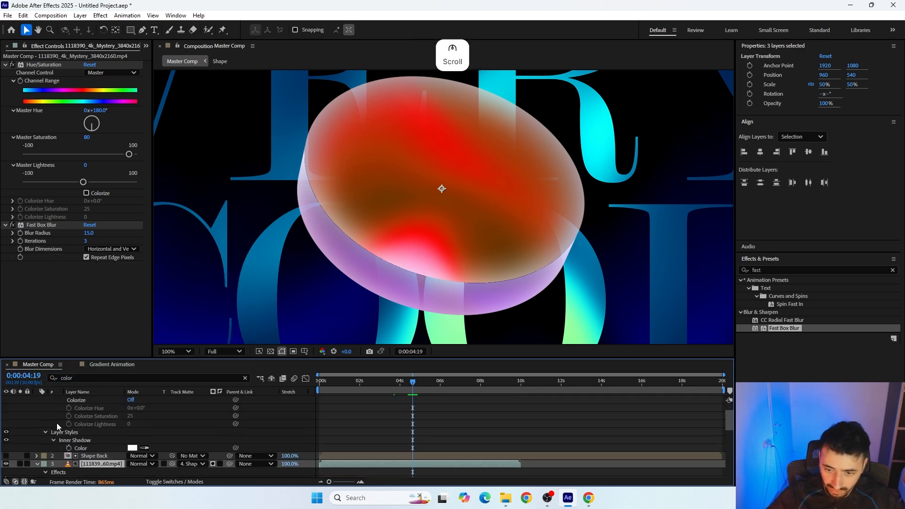
scroll(57, 426, "down", 1)
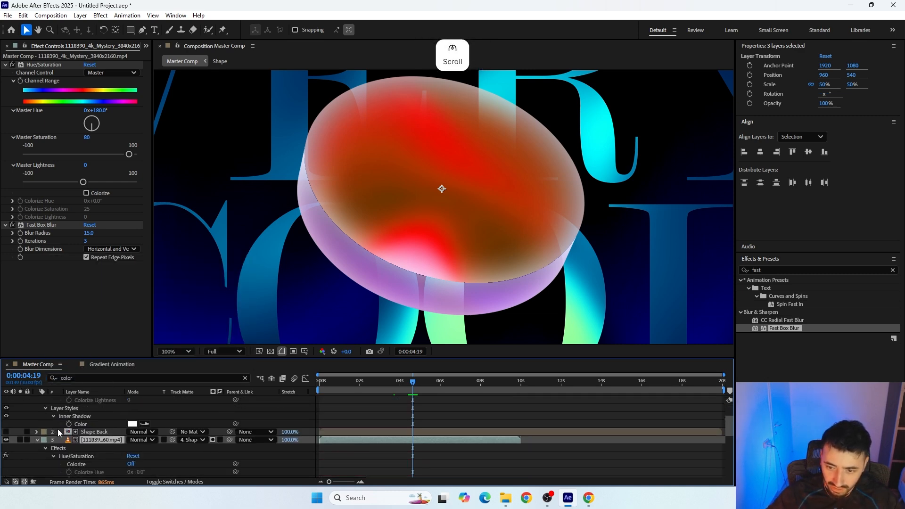
left_click(129, 424)
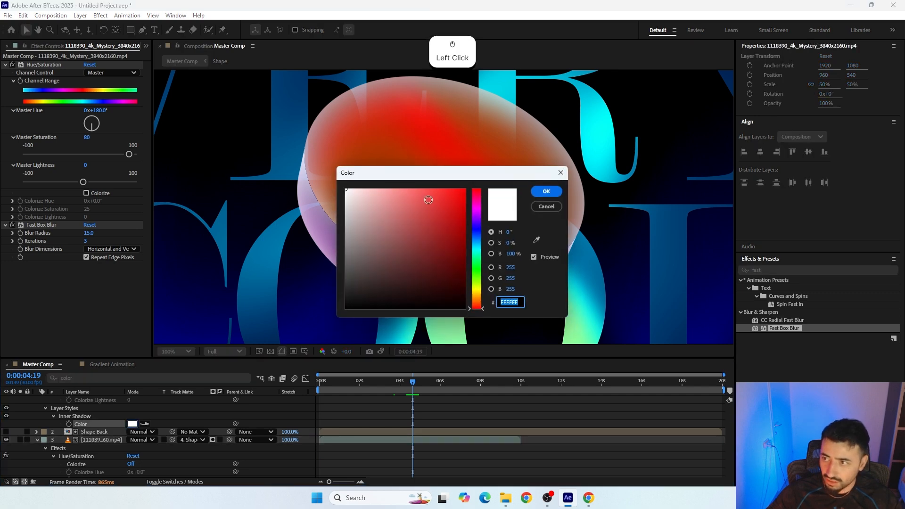
left_click_drag(418, 181, 123, 210)
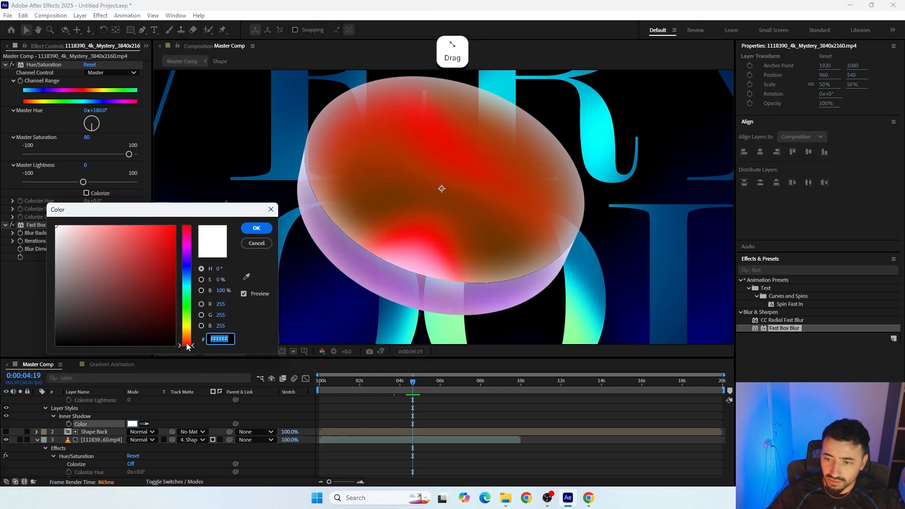
left_click_drag(187, 346, 187, 332)
left_click(174, 227)
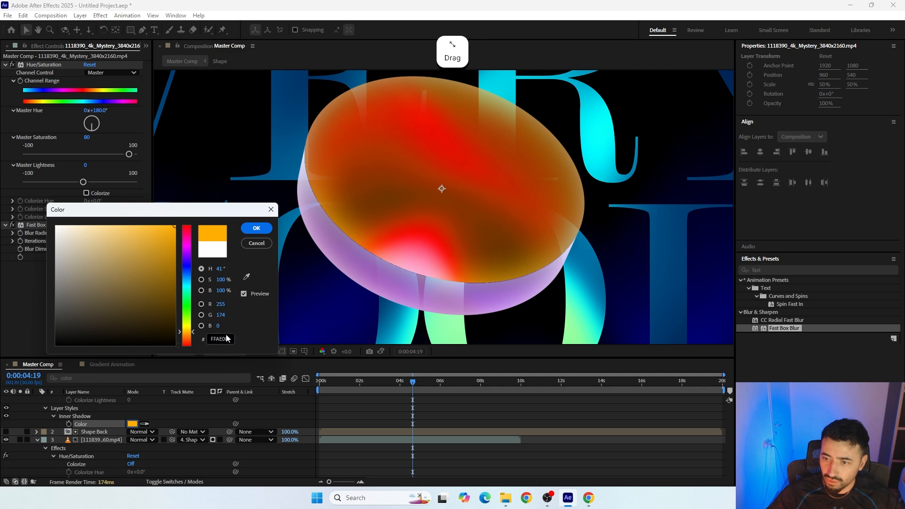
left_click(186, 323)
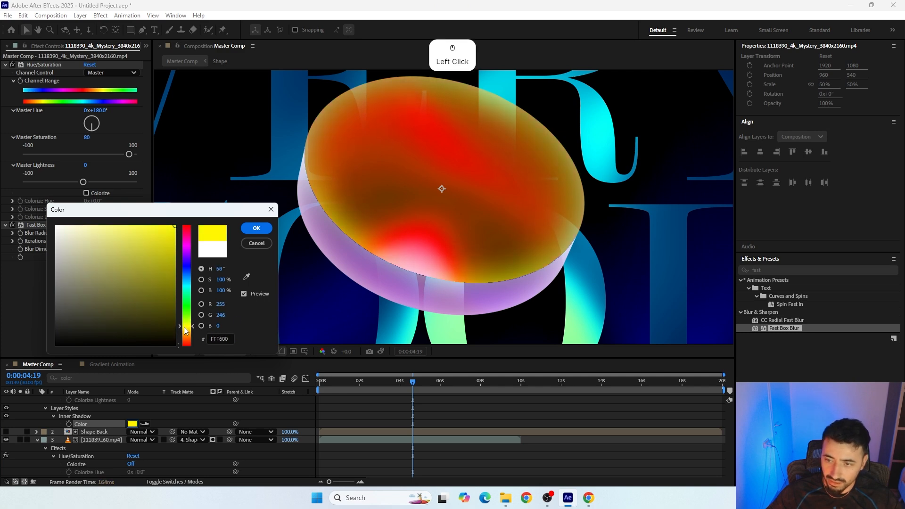
left_click(256, 228)
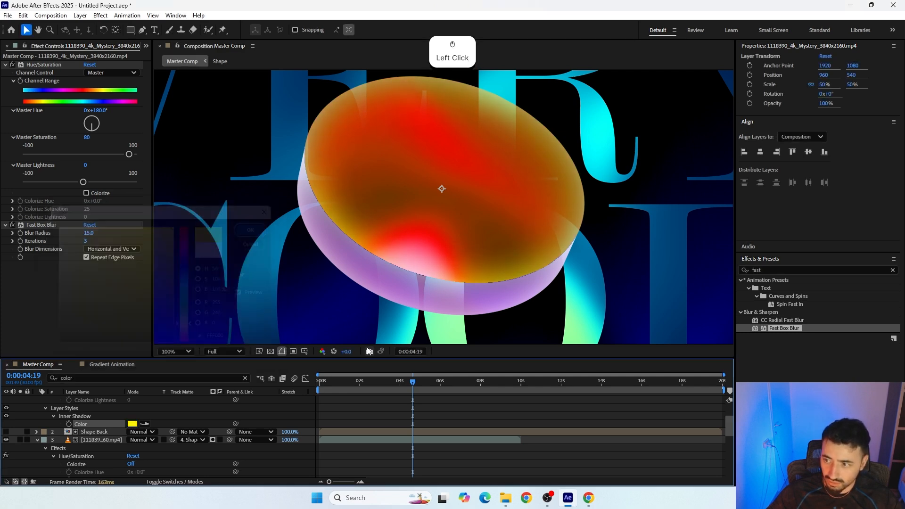
Step: Preview the coin at several times and compare the Shape Side gradient video with its layer styles off and on
left_click(438, 381)
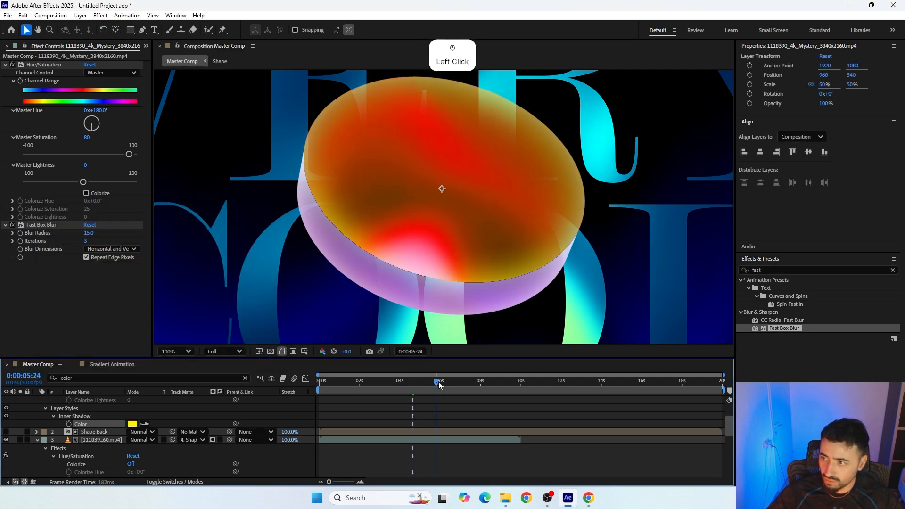
left_click(463, 383)
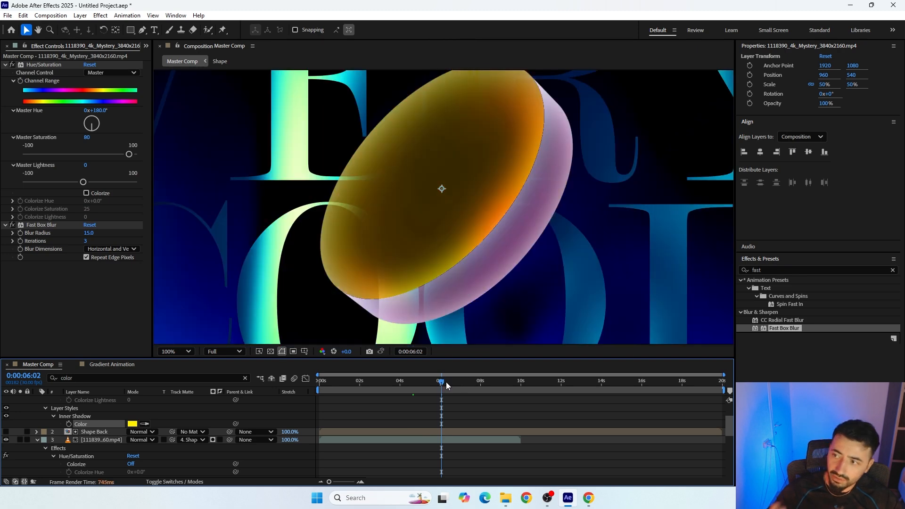
left_click(480, 382)
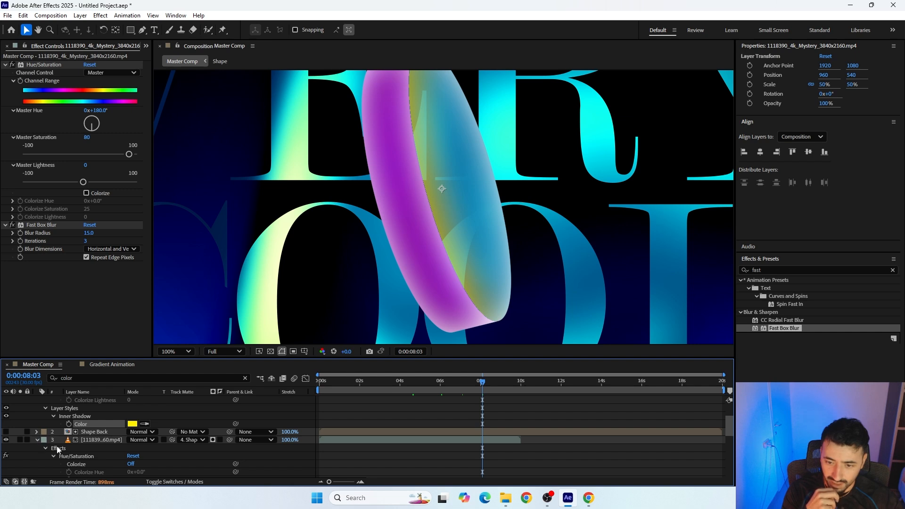
scroll(81, 452, "down", 3)
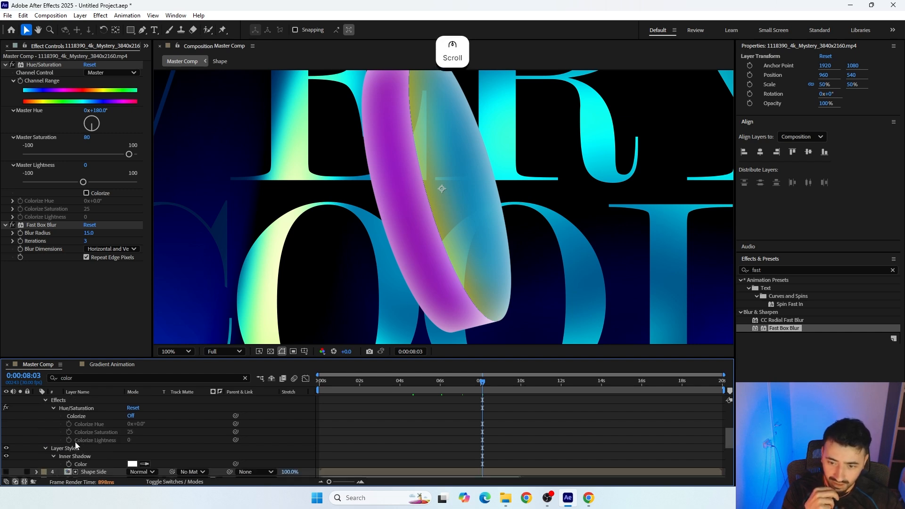
left_click(6, 456)
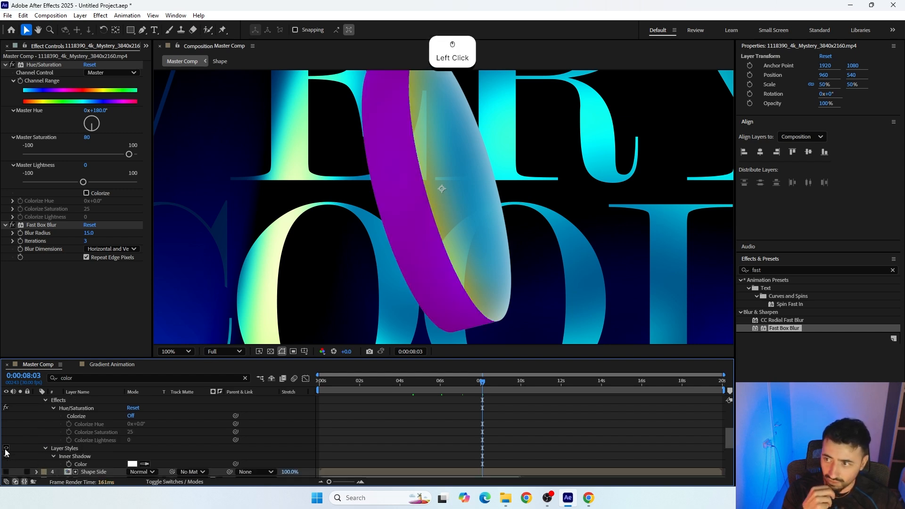
left_click_drag(438, 384, 395, 388)
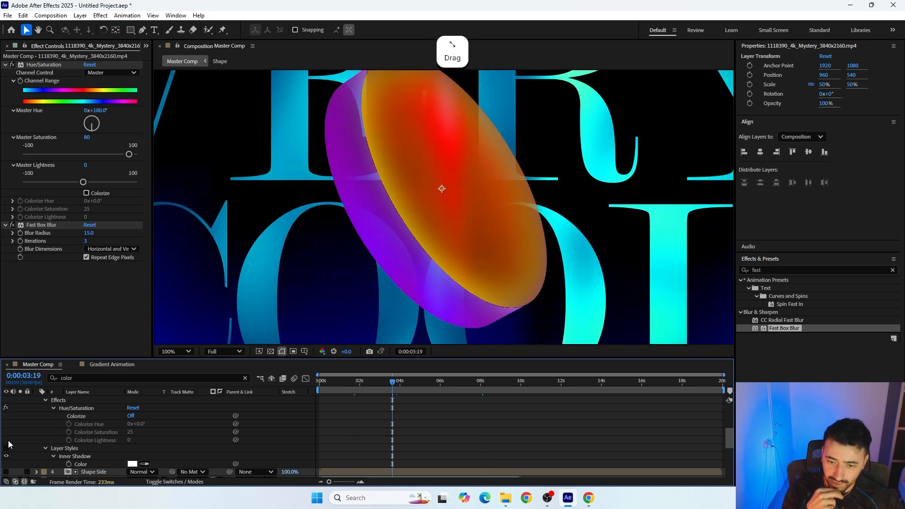
left_click(6, 447)
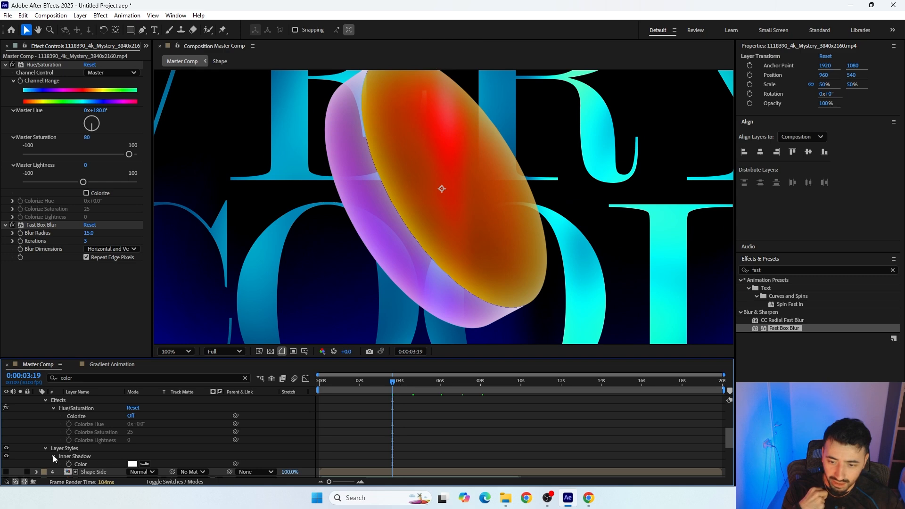
Step: Set the Inner Shadow color of the gradient video matted by Shape Side to blue
left_click(54, 456)
scroll(88, 459, "down", 2)
left_click(135, 417)
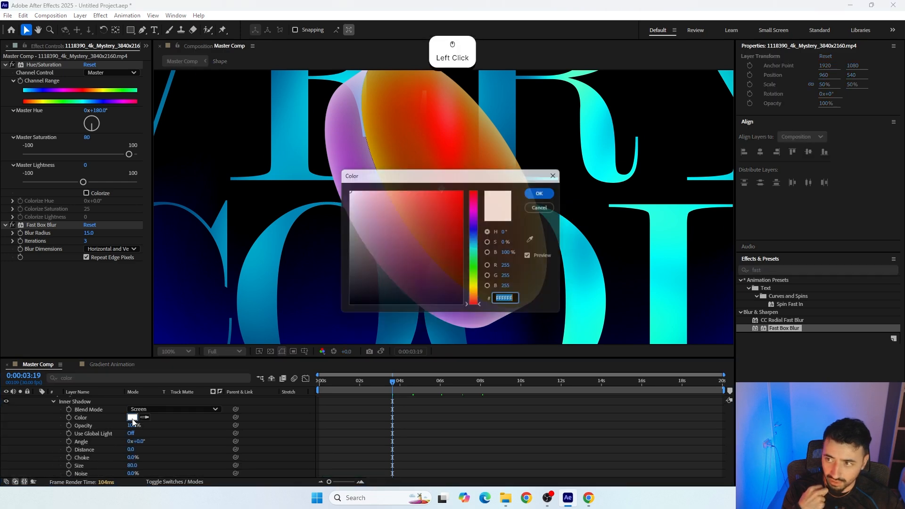
left_click_drag(438, 220, 513, 189)
left_click(547, 191)
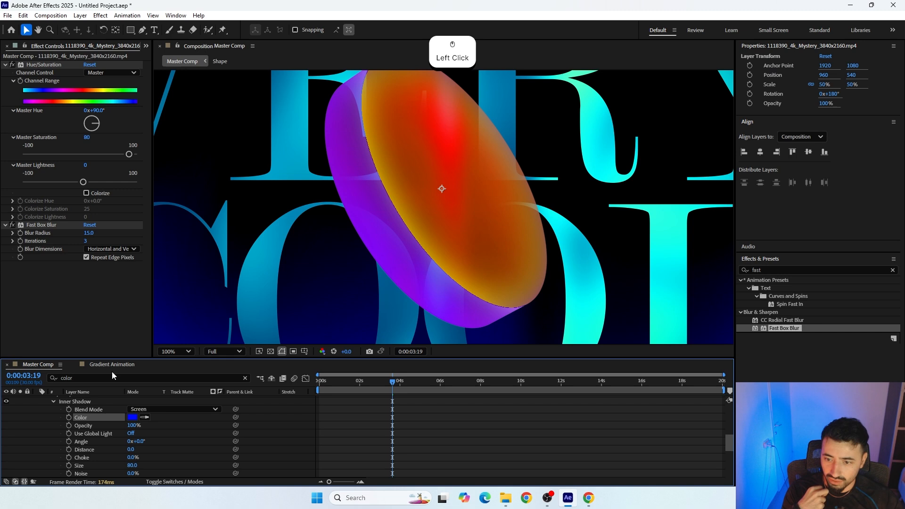
Step: Set the Inner Shadow of the gradient video matted by Shape Side to Multiply blend mode with a size of 50
left_click(132, 409)
left_click(147, 140)
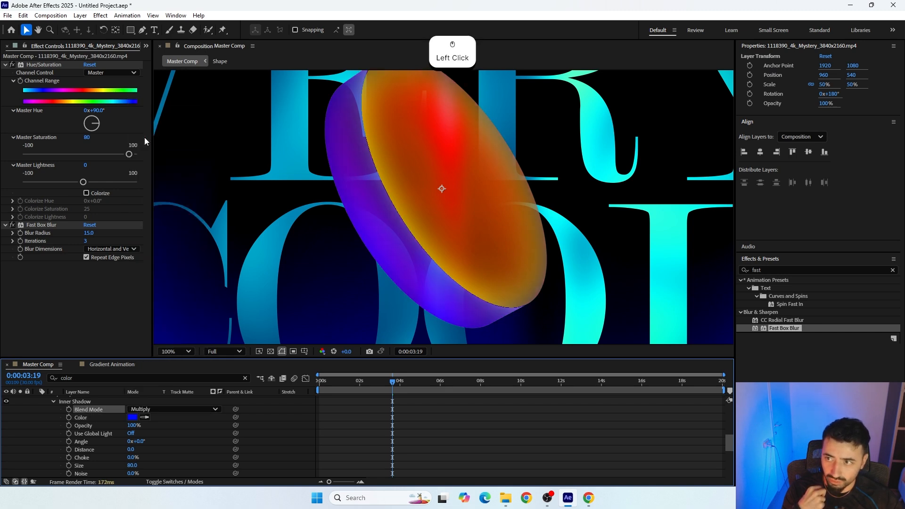
mouse_move(133, 467)
left_mouse_down()
mouse_move(101, 467)
mouse_move(119, 466)
left_mouse_up()
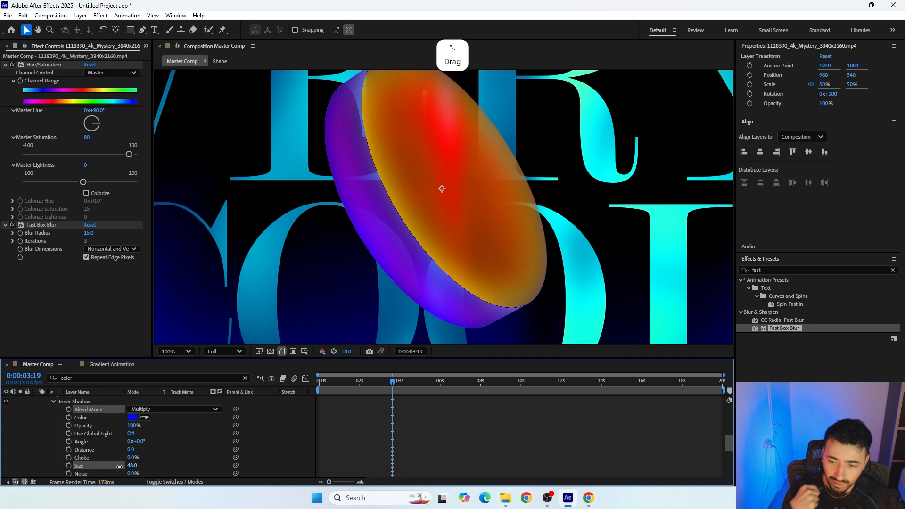
left_click(132, 465)
type("50")
key("Return")
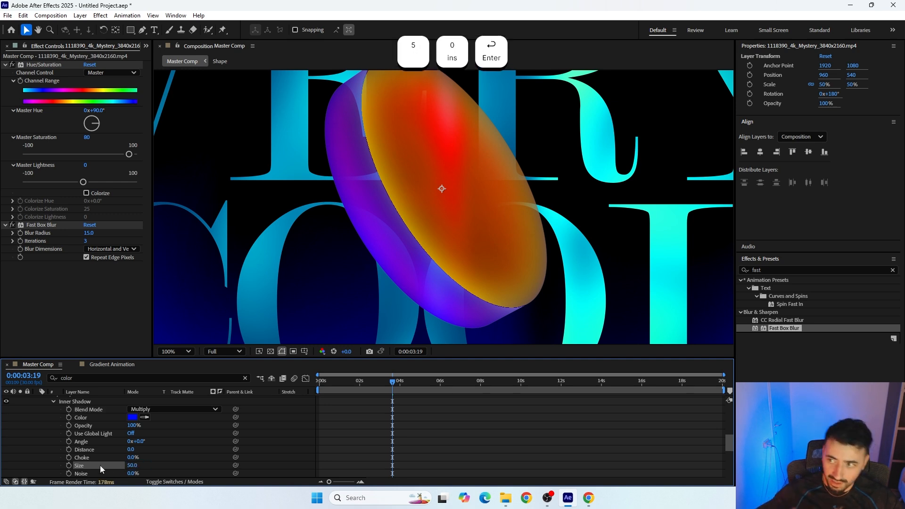
left_click(55, 400)
scroll(55, 428, "up", 4)
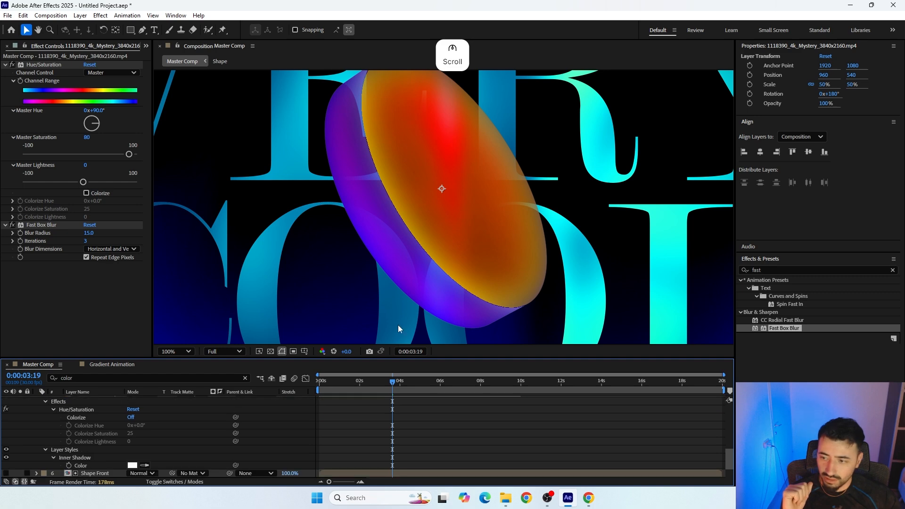
Step: Move the current time to 0:00:01:15 to check the coin, and collapse the expanded layer properties in the timeline
left_click_drag(378, 381, 351, 384)
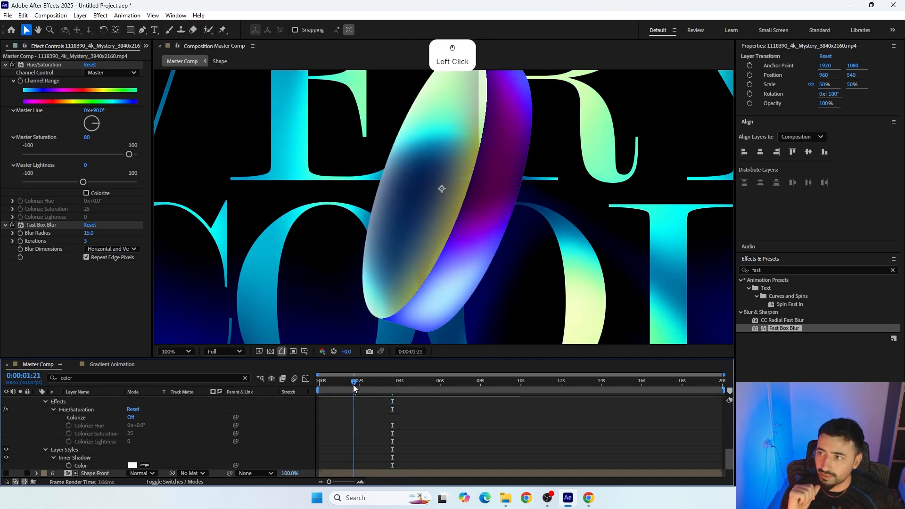
scroll(407, 240, "down", 2)
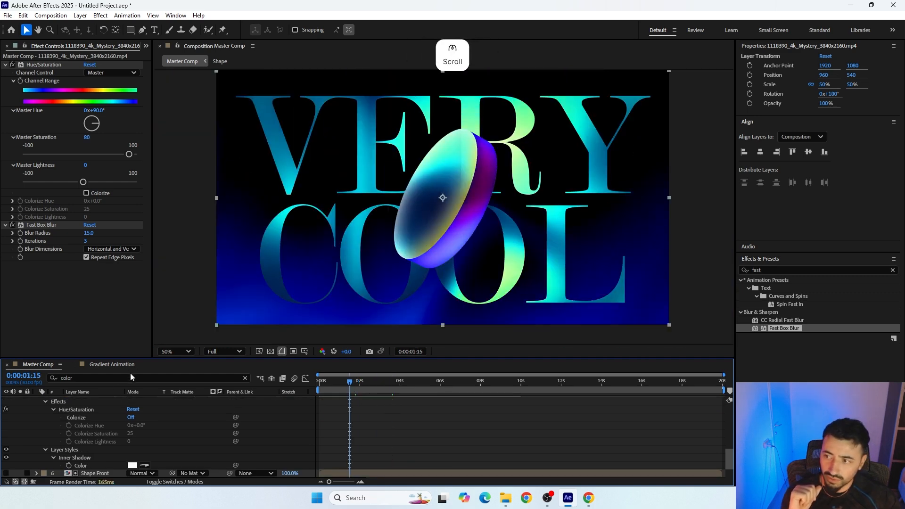
scroll(72, 419, "up", 3)
left_click(34, 406)
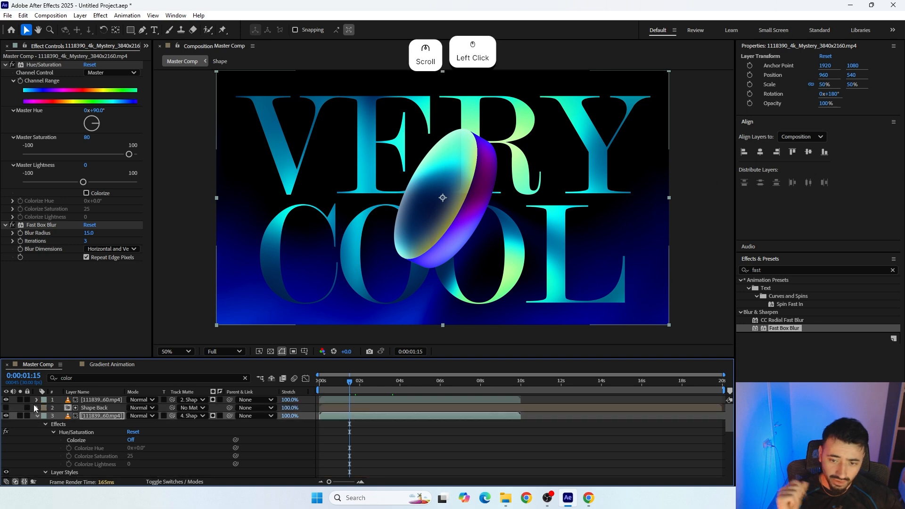
left_click(36, 415)
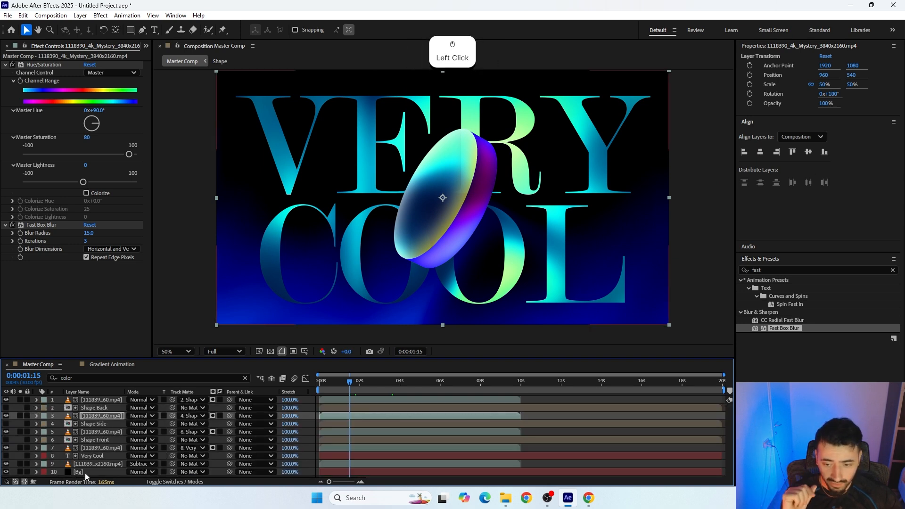
Step: Try a Glow effect on the Shape Front layer with a Glow Radius of 14
left_click_drag(773, 270, 601, 282)
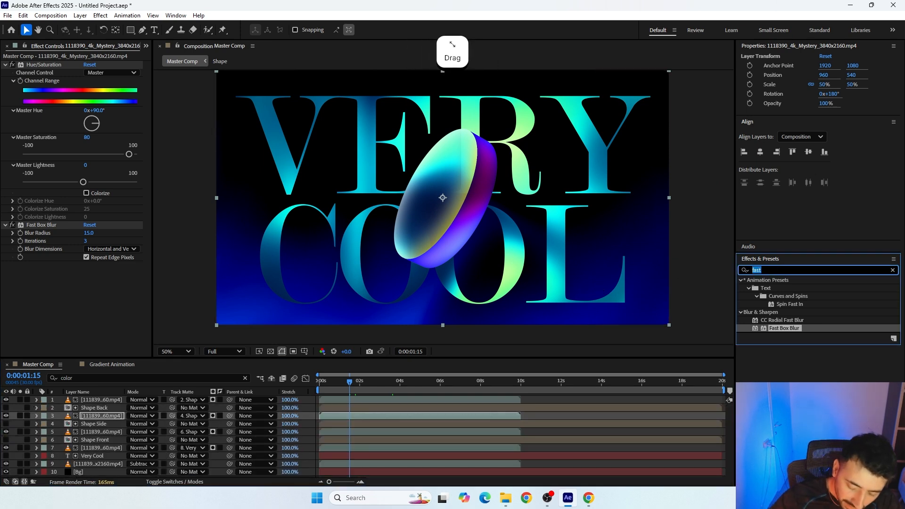
type("glow")
left_click(775, 329)
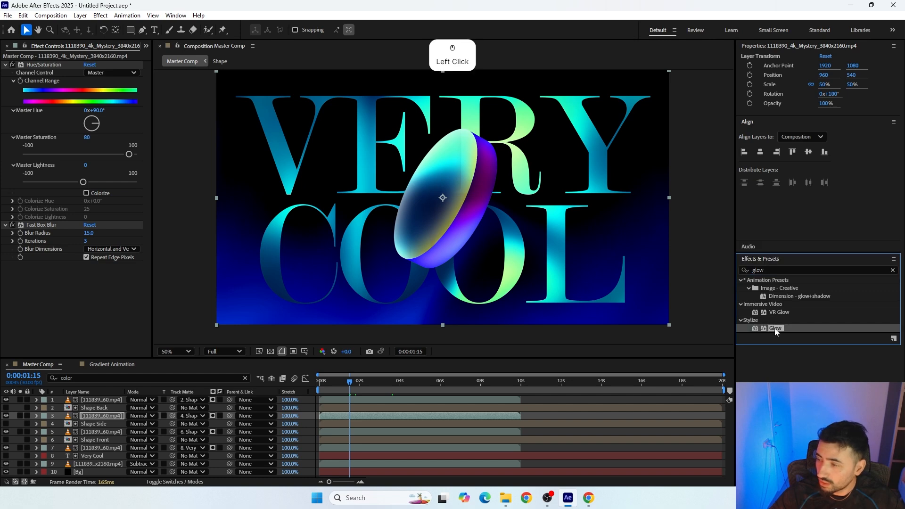
left_click_drag(776, 328, 93, 443)
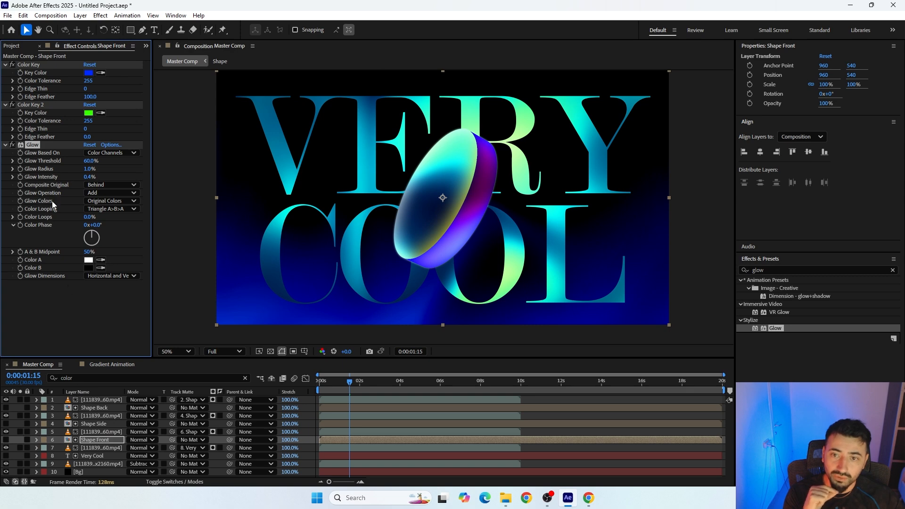
left_click_drag(90, 169, 159, 172)
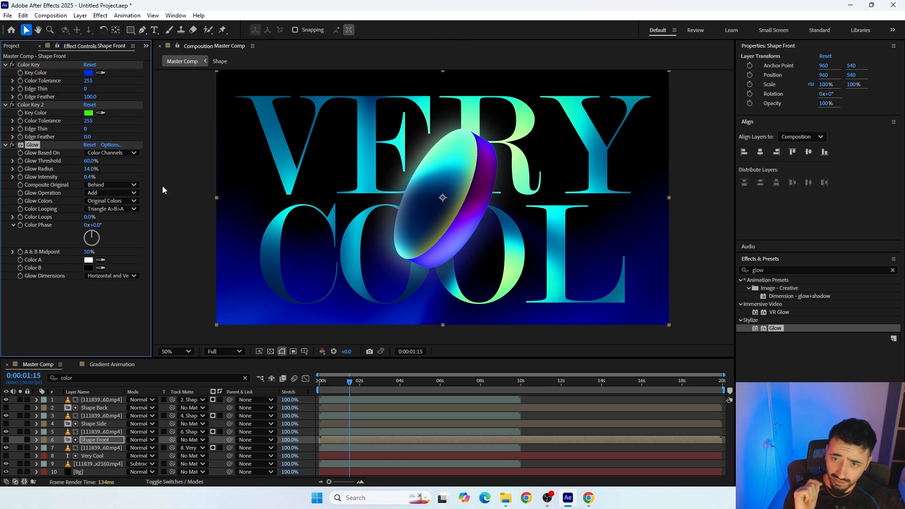
Step: Try Glow above and between Shape Front's two Color Key effects, and delete the Glow effect
left_click_drag(32, 147, 39, 66)
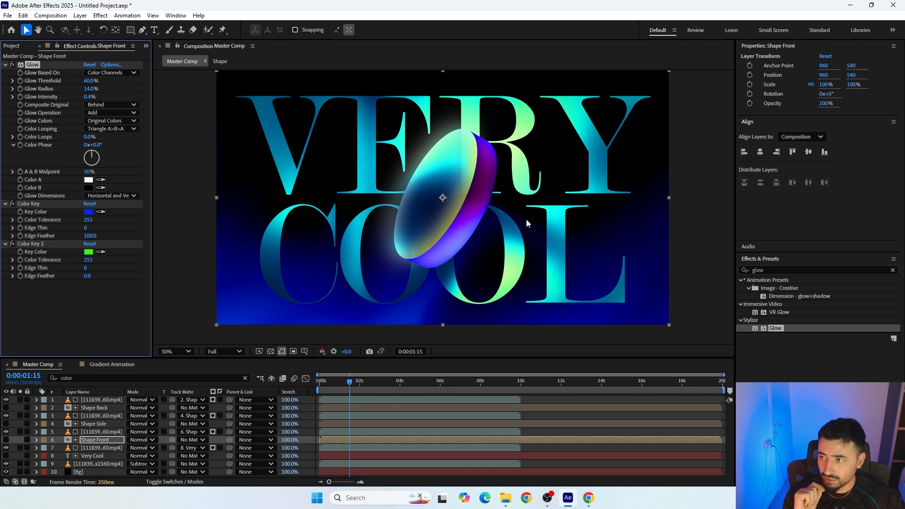
scroll(423, 208, "up", 2)
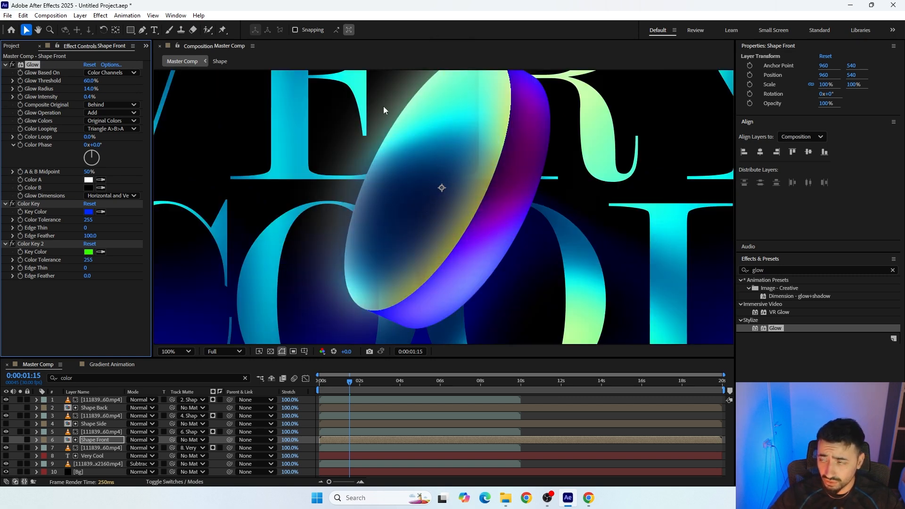
left_click_drag(31, 65, 45, 203)
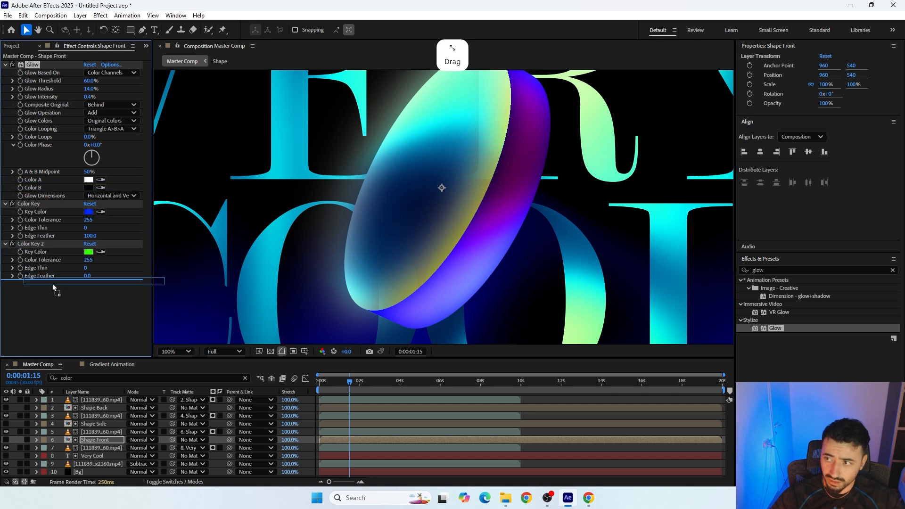
left_click_drag(52, 284, 52, 284)
left_click_drag(42, 65, 40, 231)
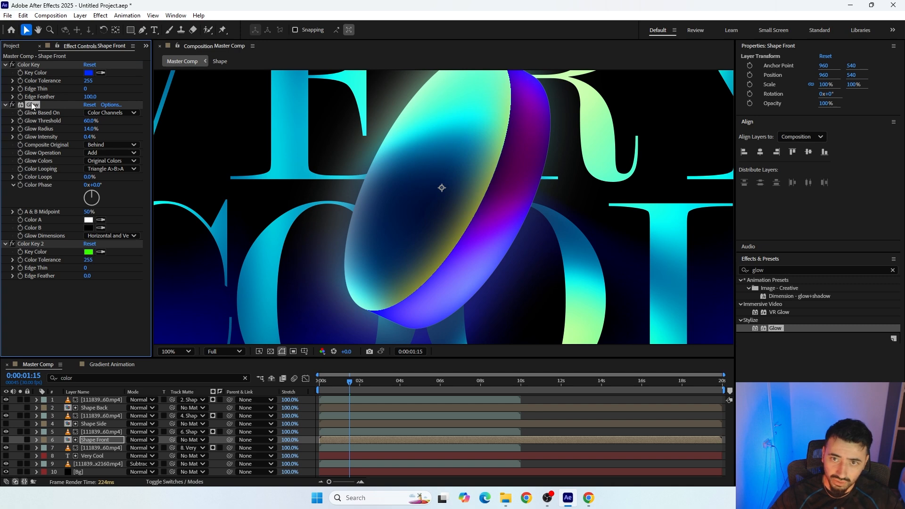
left_click_drag(32, 106, 32, 67)
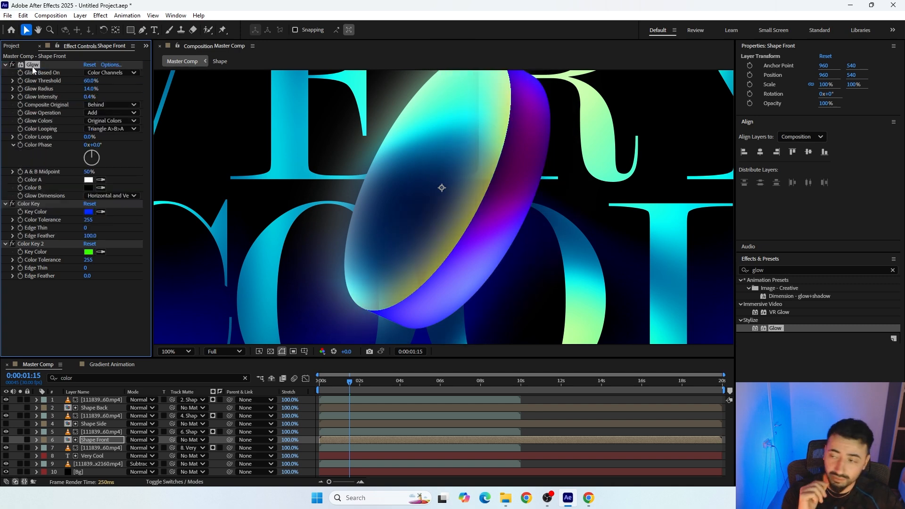
scroll(455, 221, "down", 2)
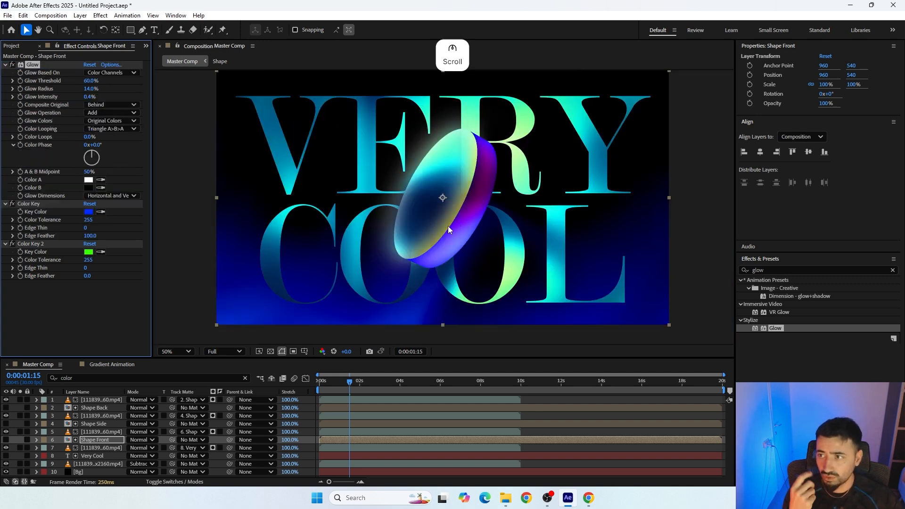
left_click(33, 66)
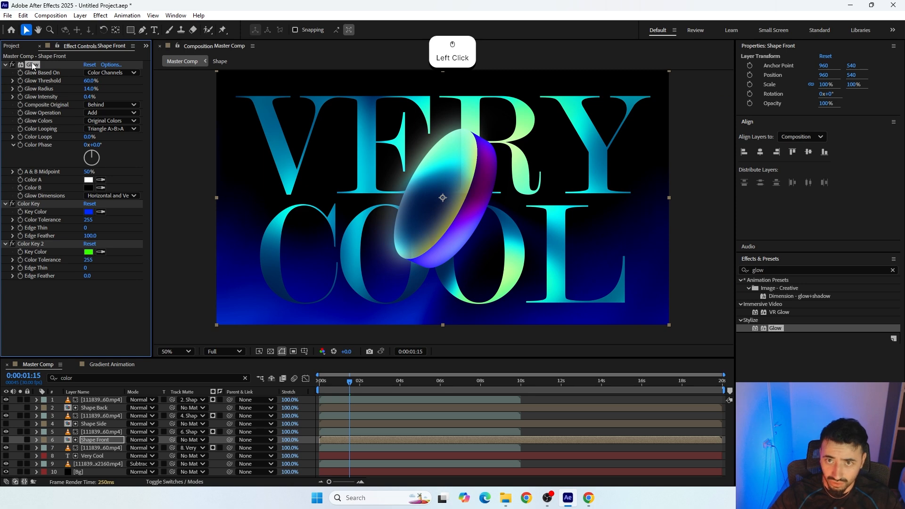
key("BackSpace")
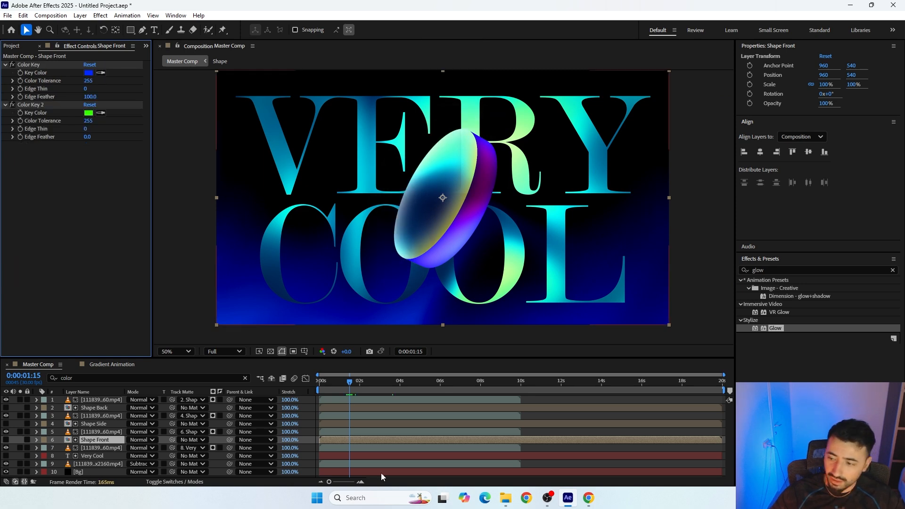
Step: End the work area at 0:00:09:29 and preview the coin animation from the start of the composition
left_click(548, 463)
left_click_drag(469, 381, 517, 399)
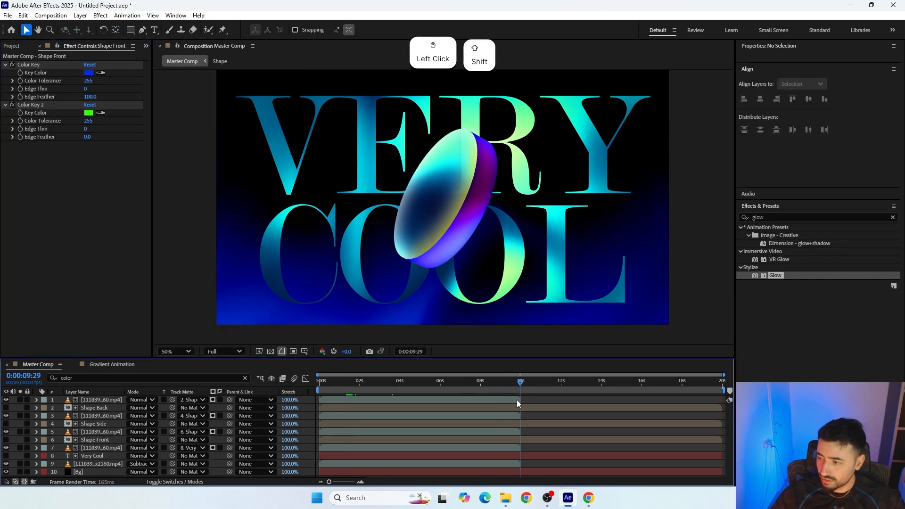
key("n")
left_click(516, 385)
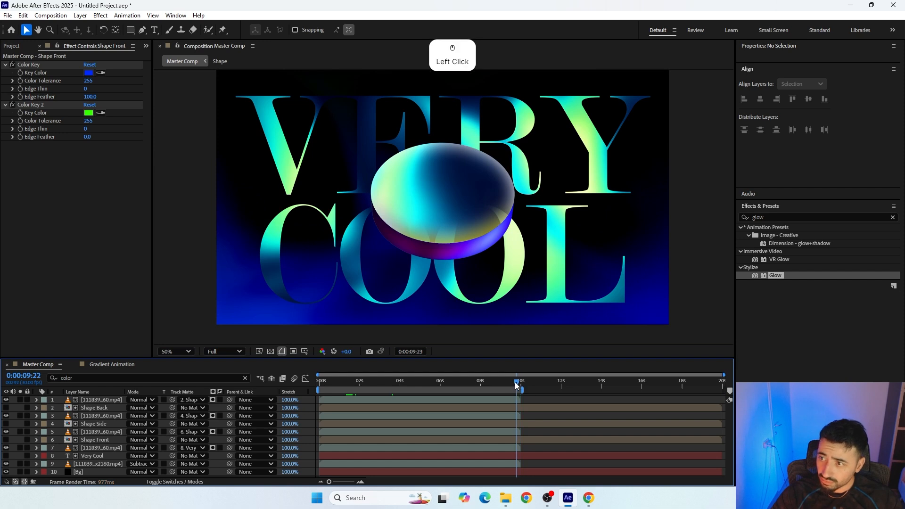
left_click_drag(489, 386, 436, 386)
left_click_drag(334, 388, 319, 389)
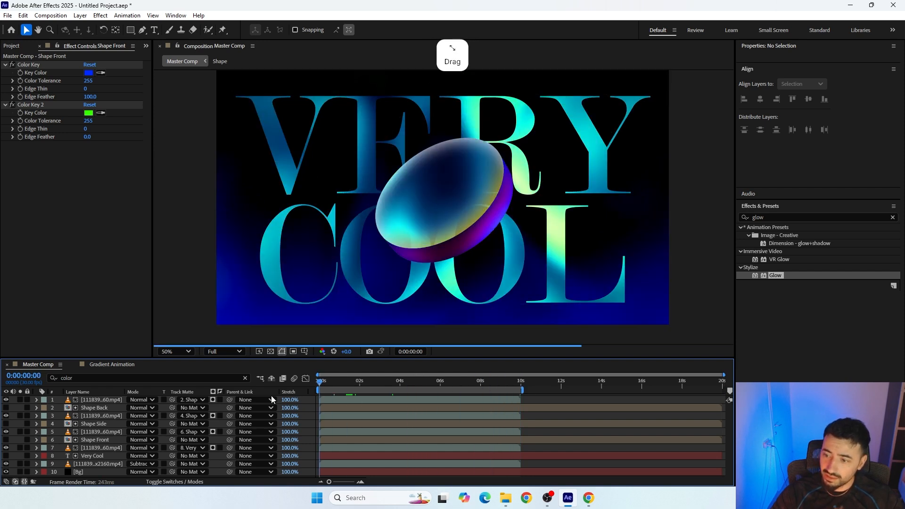
key("space")
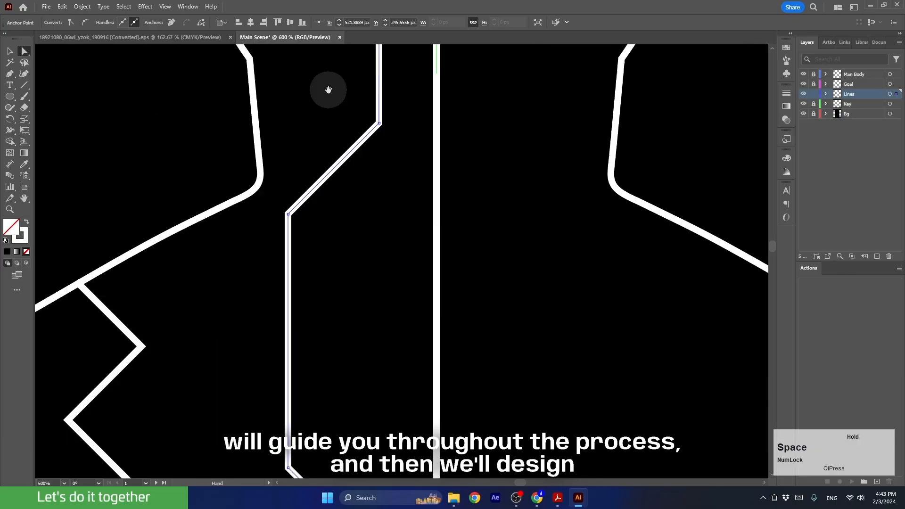
mouse_move(323, 86)
left_mouse_down()
mouse_move(353, 307)
mouse_move(424, 307)
left_mouse_up()
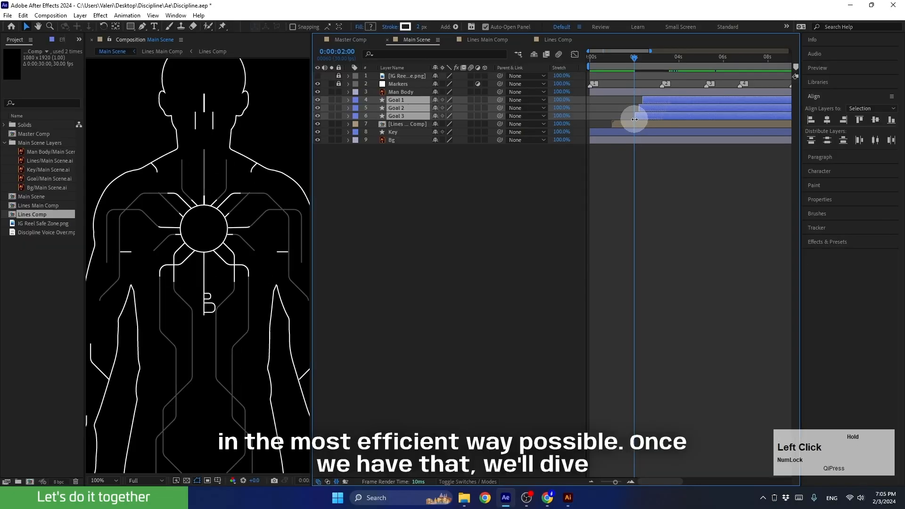
left_click_drag(640, 163, 635, 163)
left_click_drag(635, 59, 695, 59)
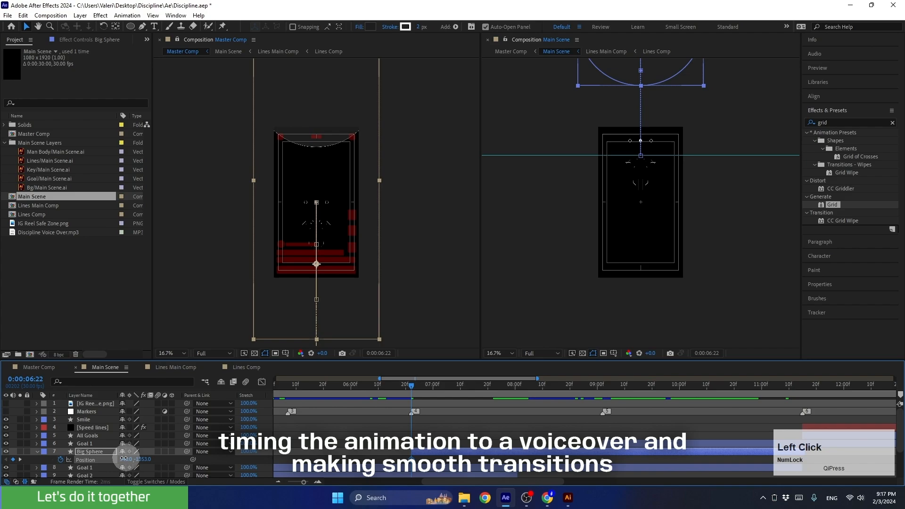
left_click_drag(124, 459, 141, 461)
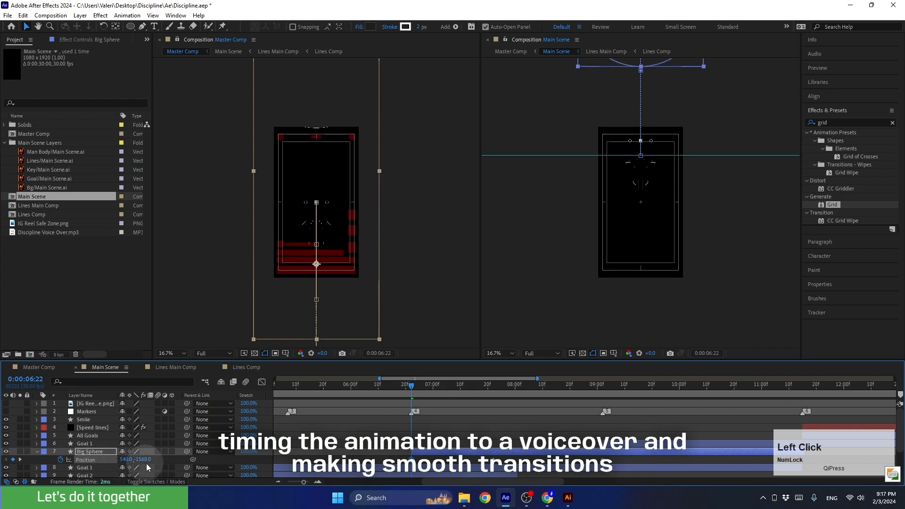